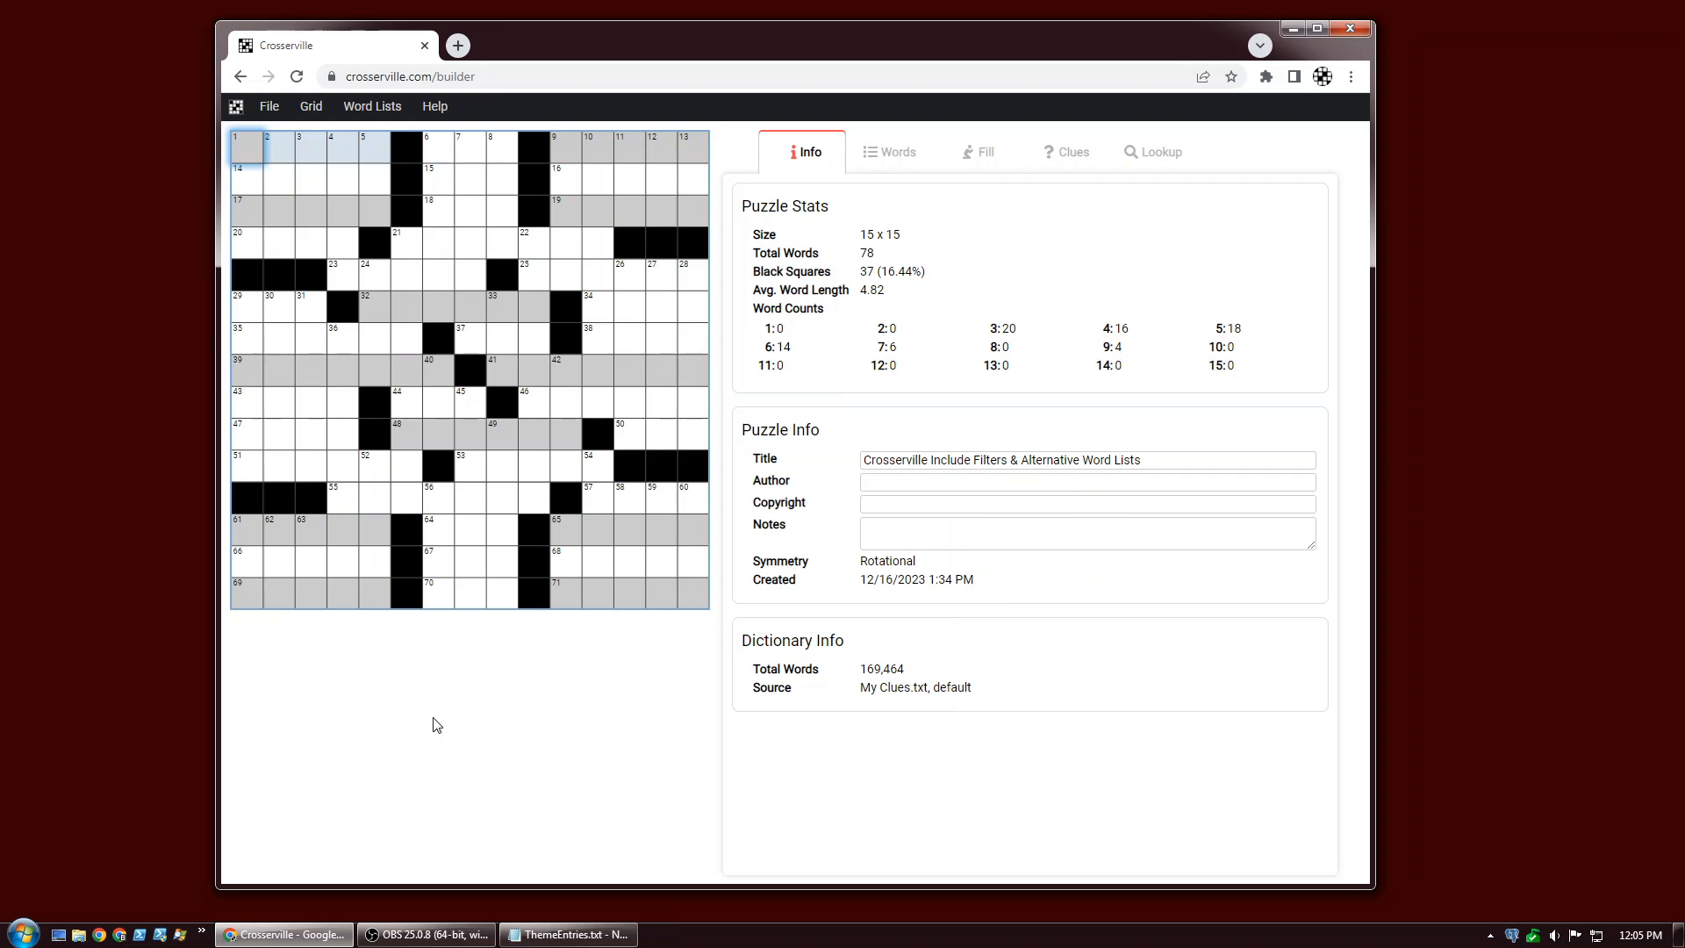
Bring the theme entries list alongside and add an include-list slot filter to 1-Across.
click(579, 936)
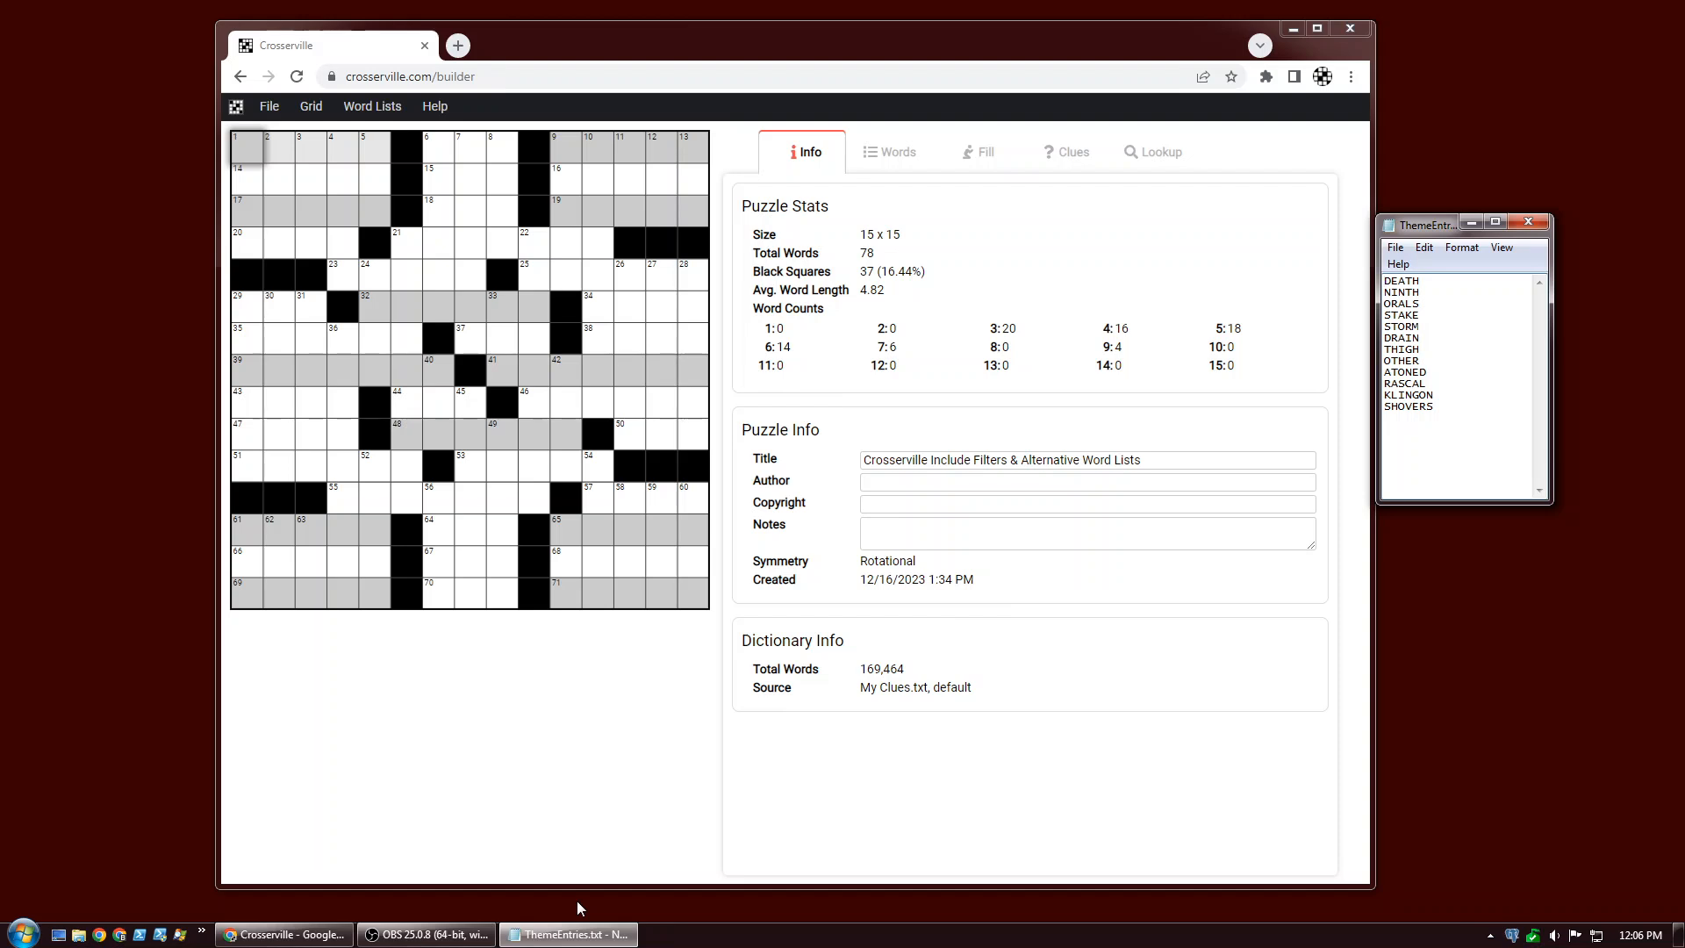
click(983, 153)
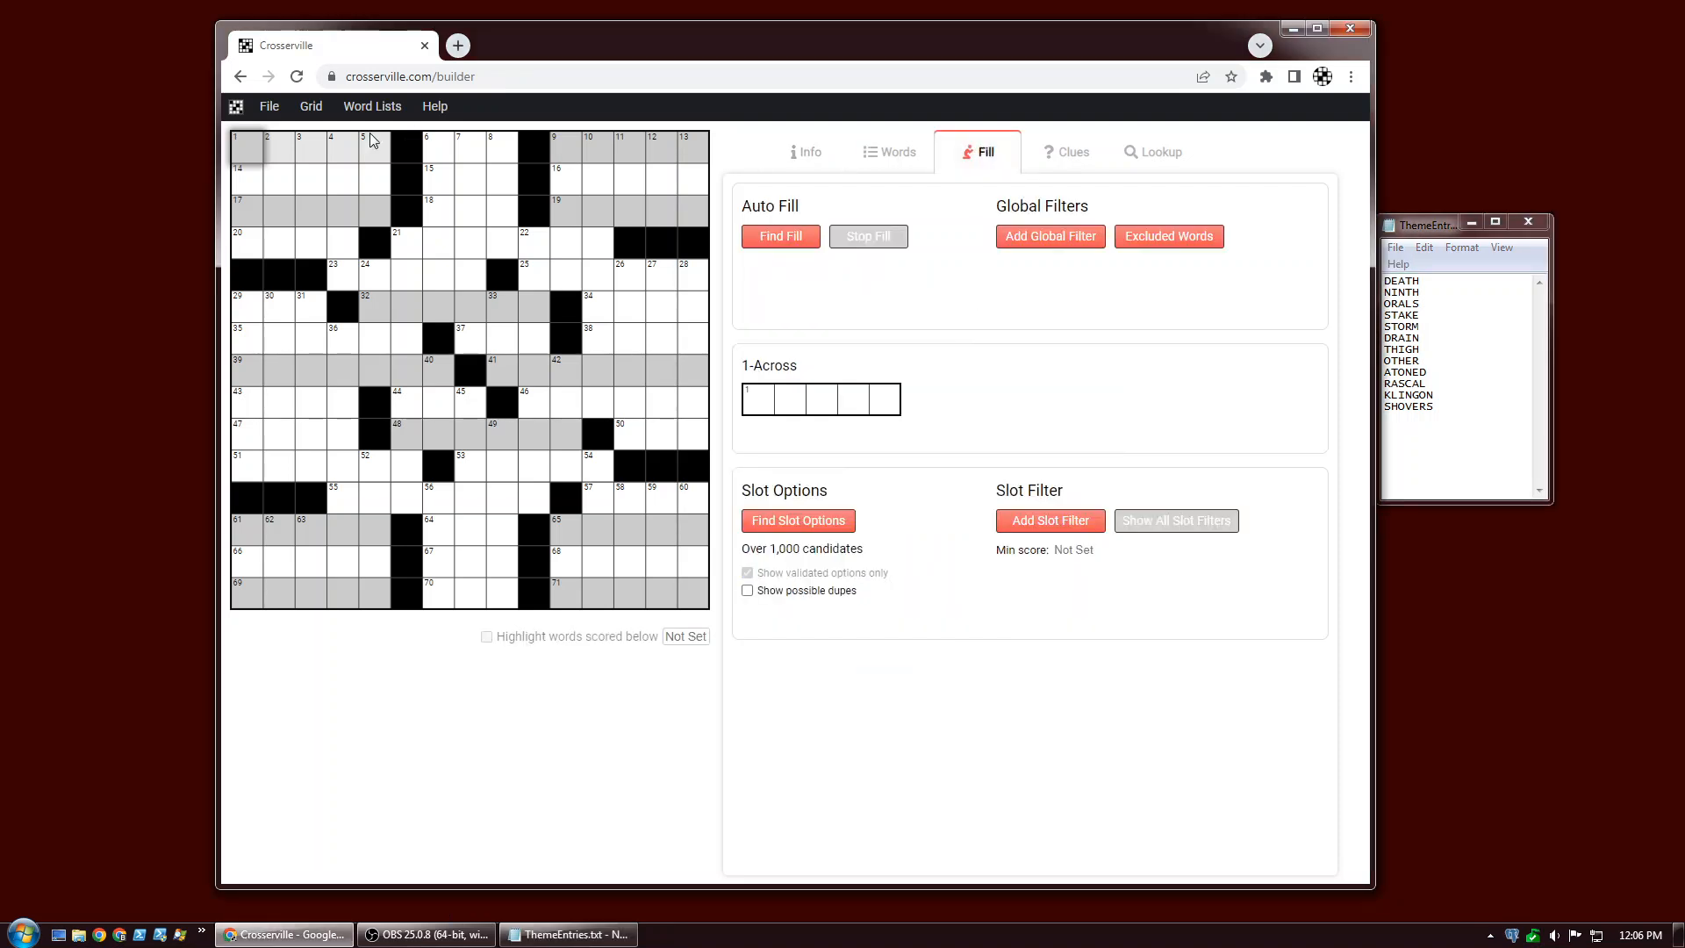
click(1036, 525)
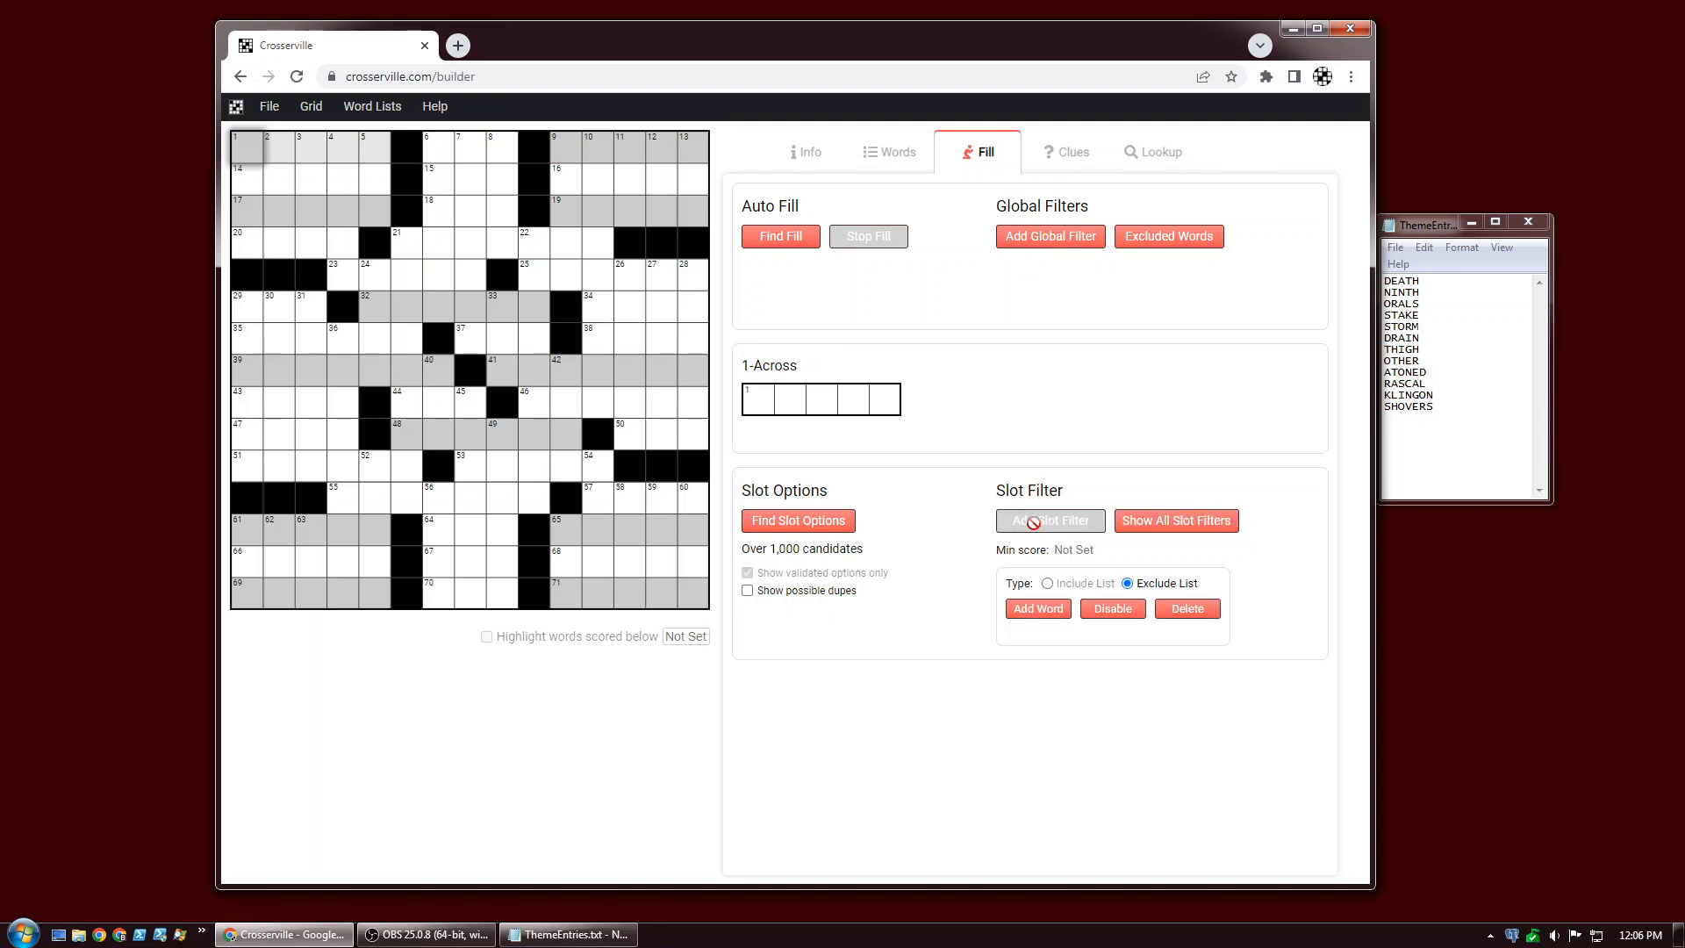
click(1048, 584)
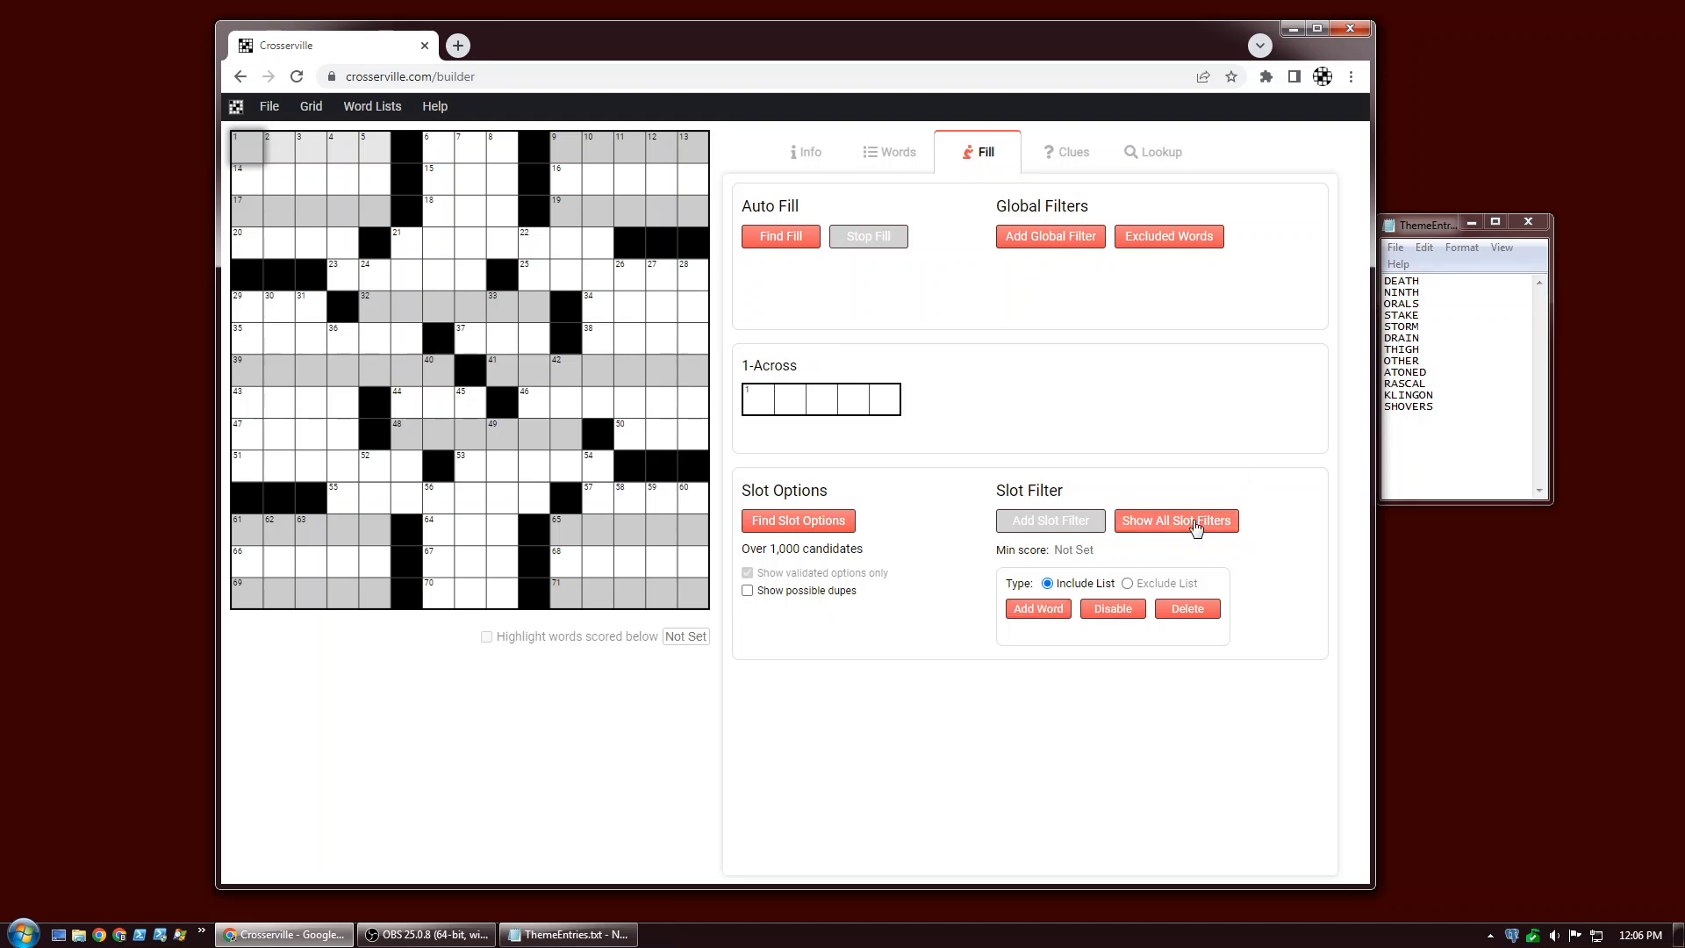
click(1036, 611)
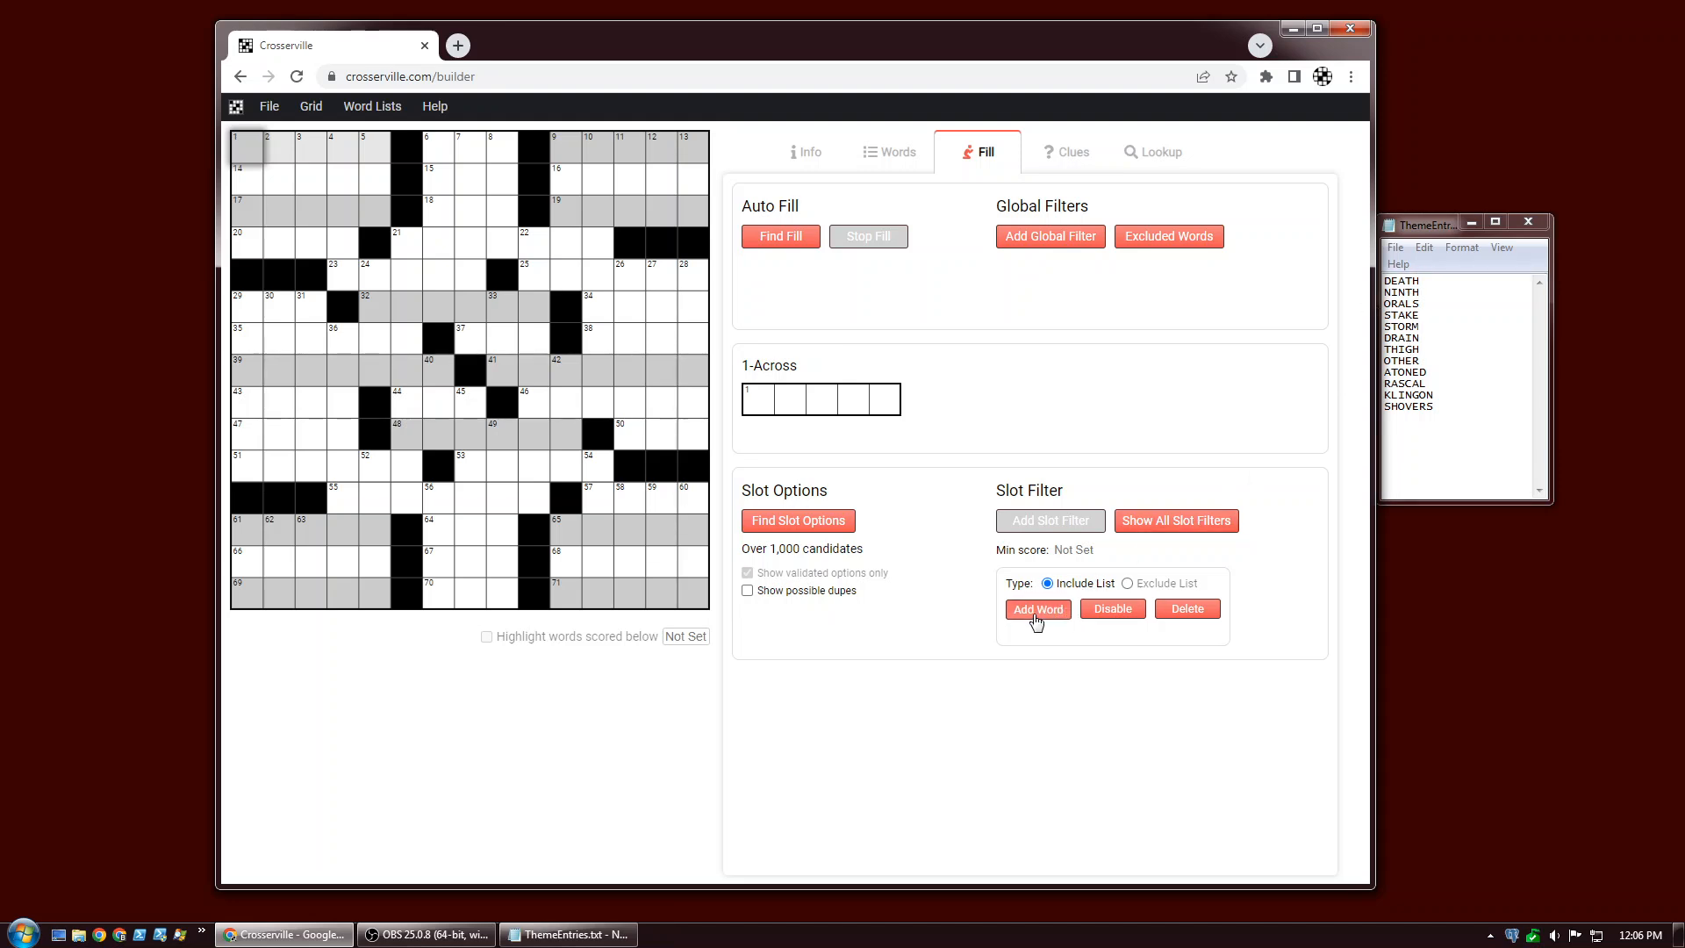
Add DEATH, NINTH, ORALS, STAKE, STORM, DRAIN, THIGH and OTHER to the 1-Across slot filter.
text(DEATH)
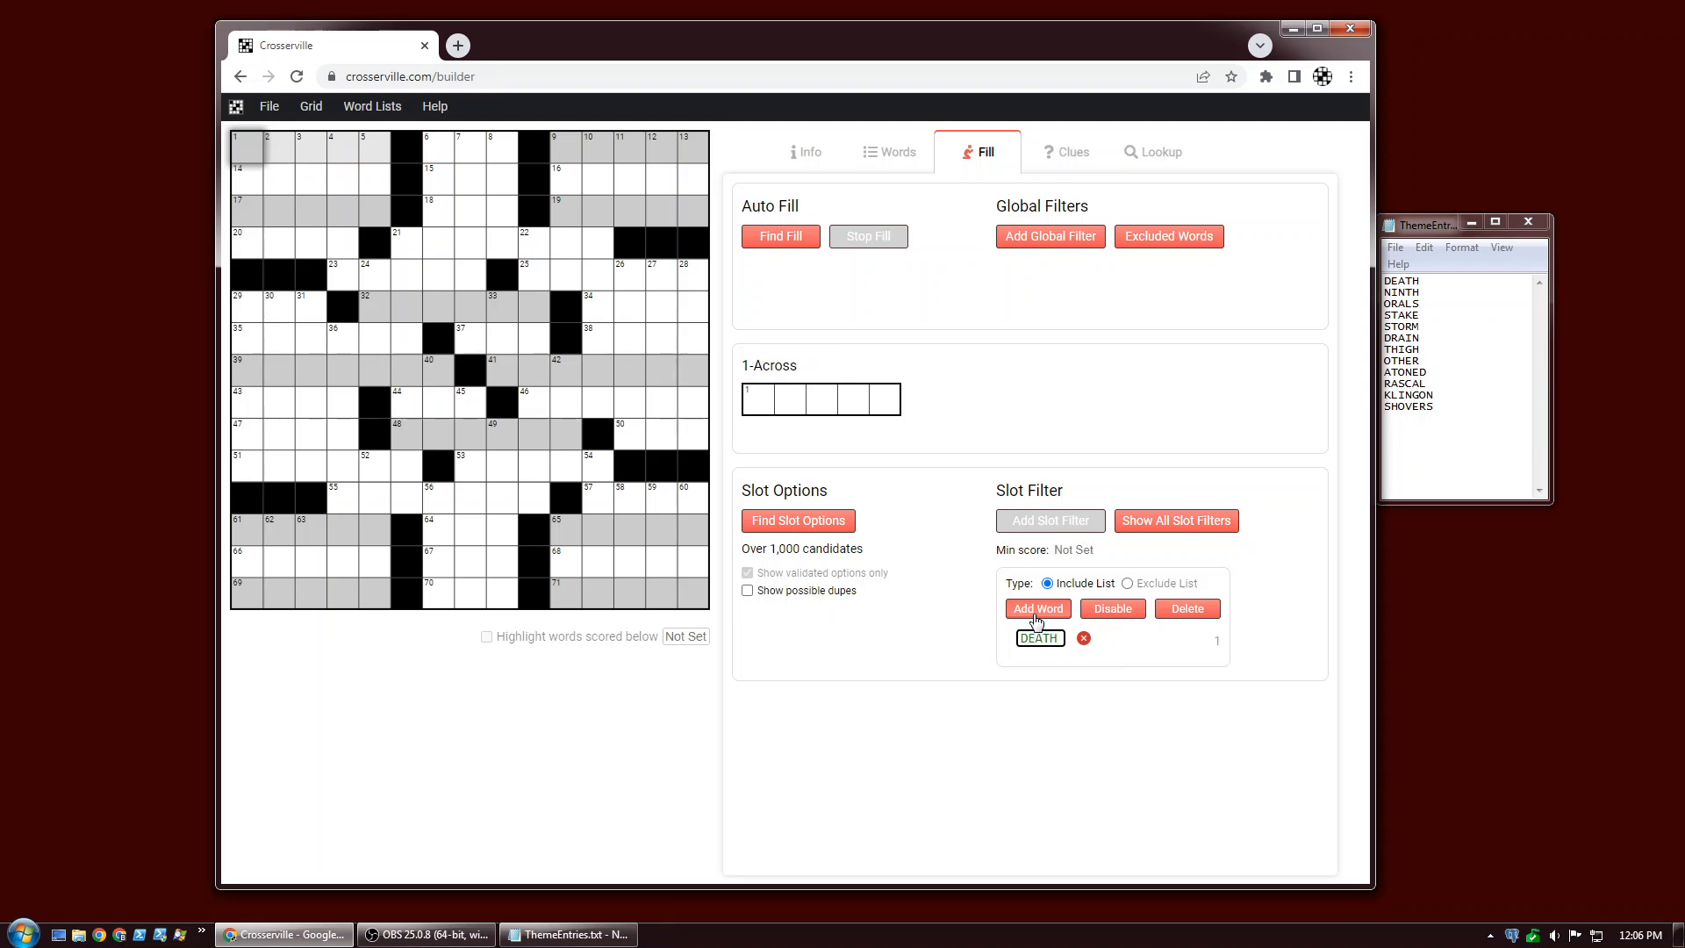
key(Return)
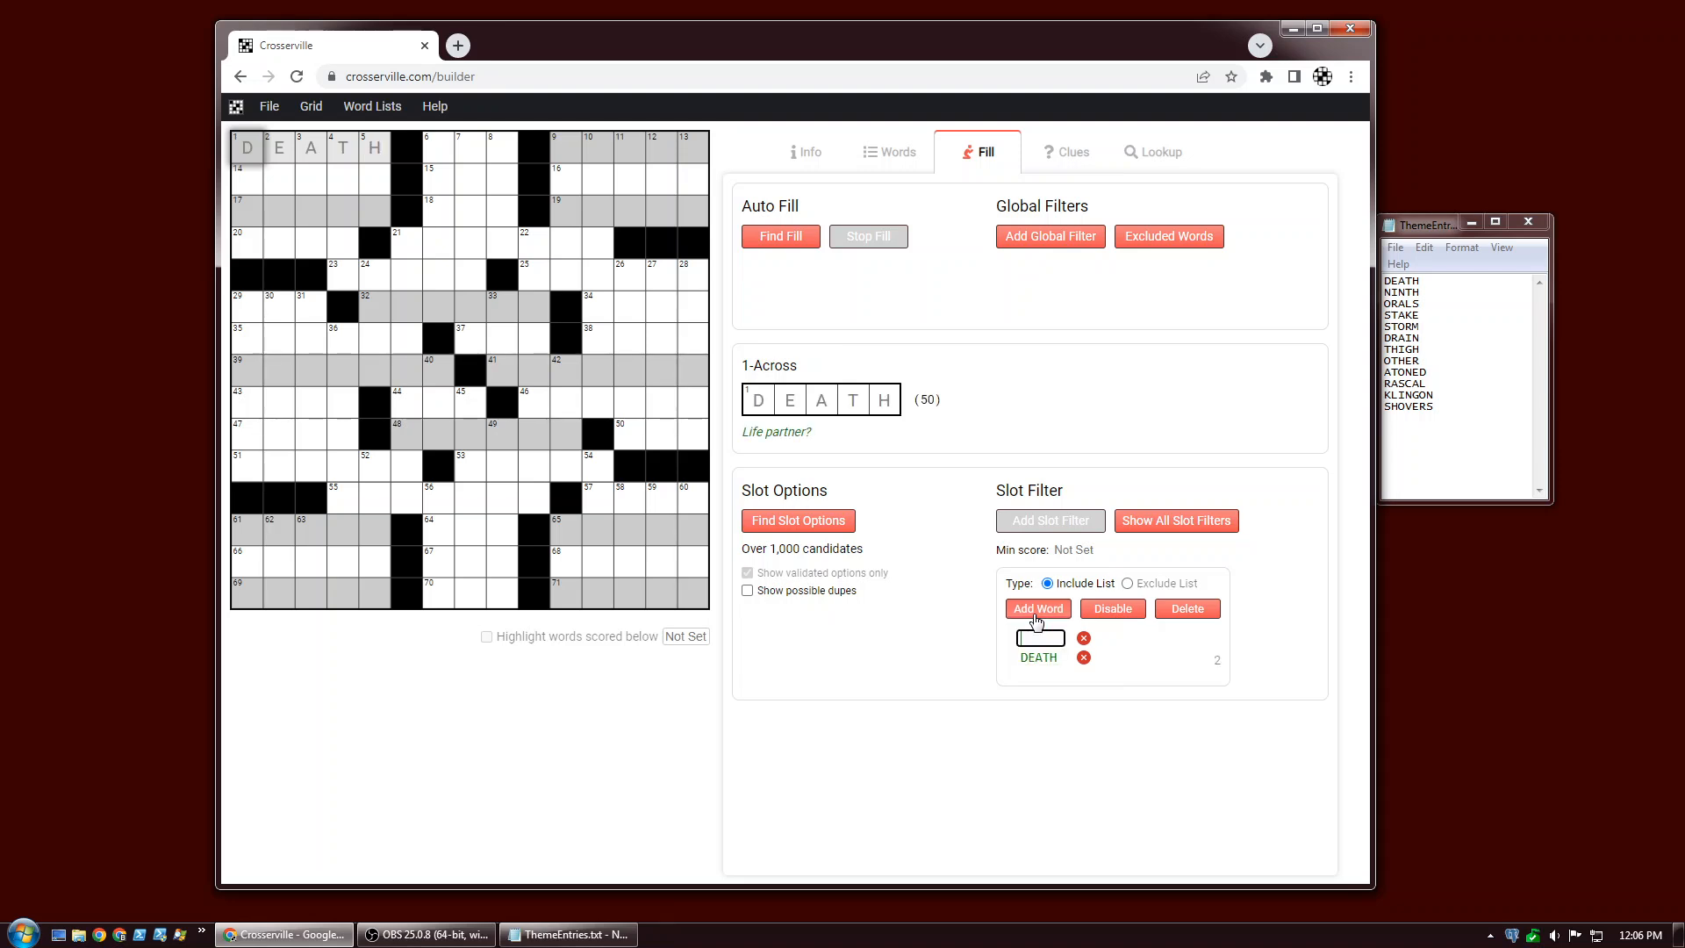
text(NINTH)
key(Return)
text(ORALS)
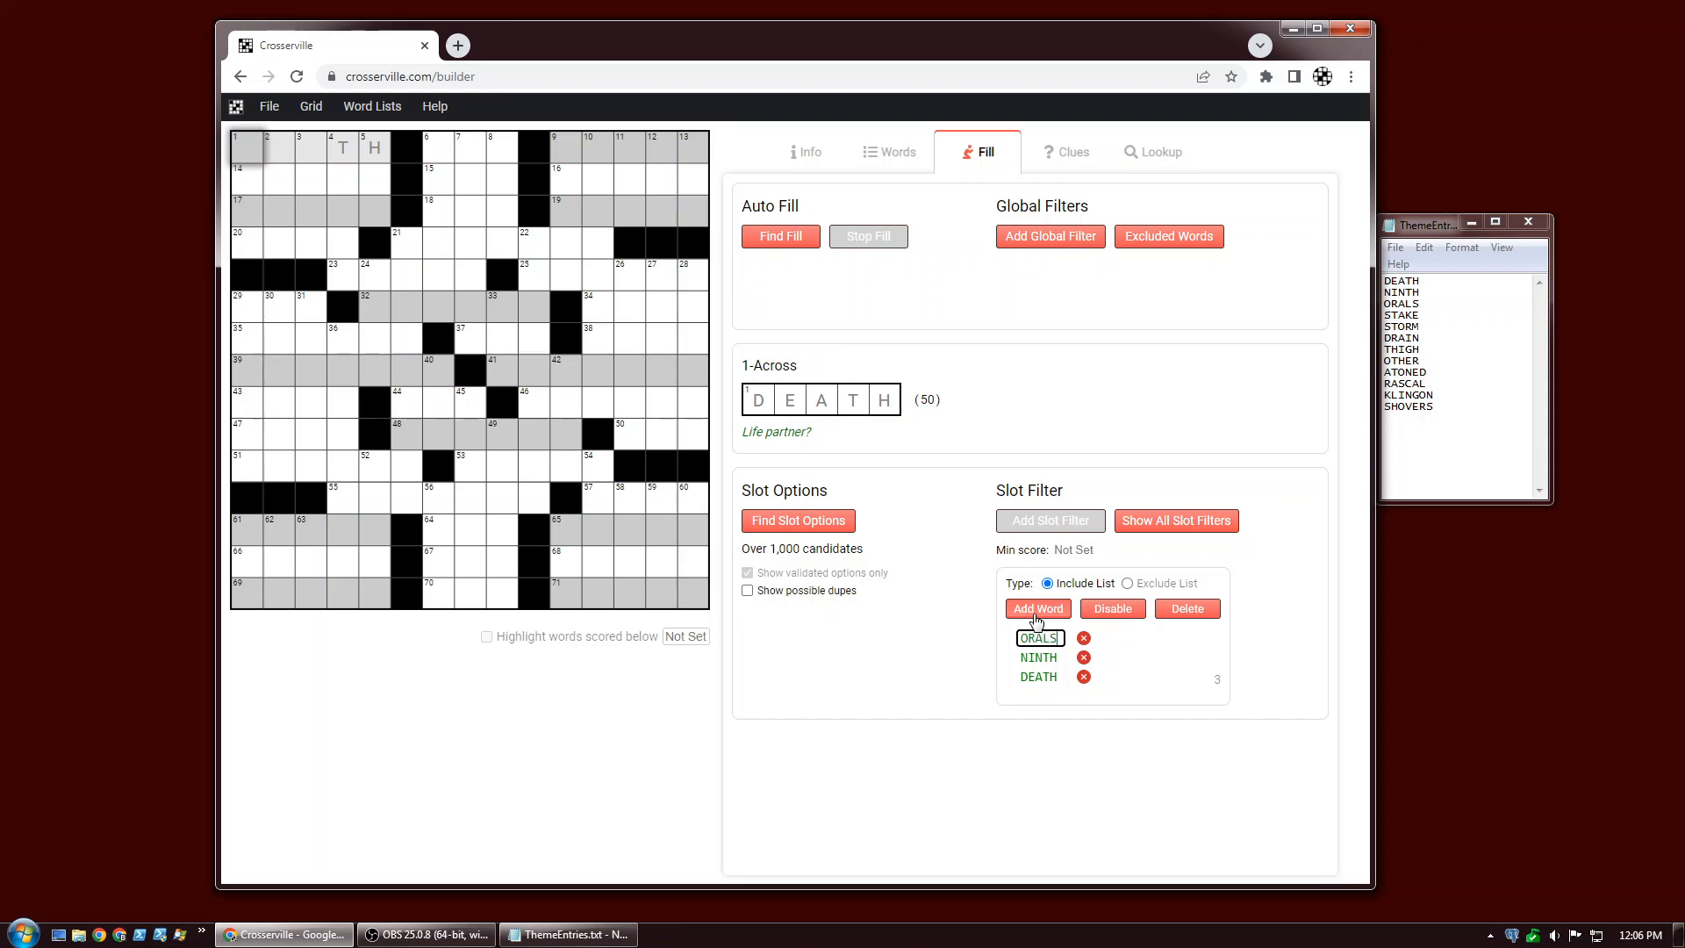
key(Return)
text(STAKE)
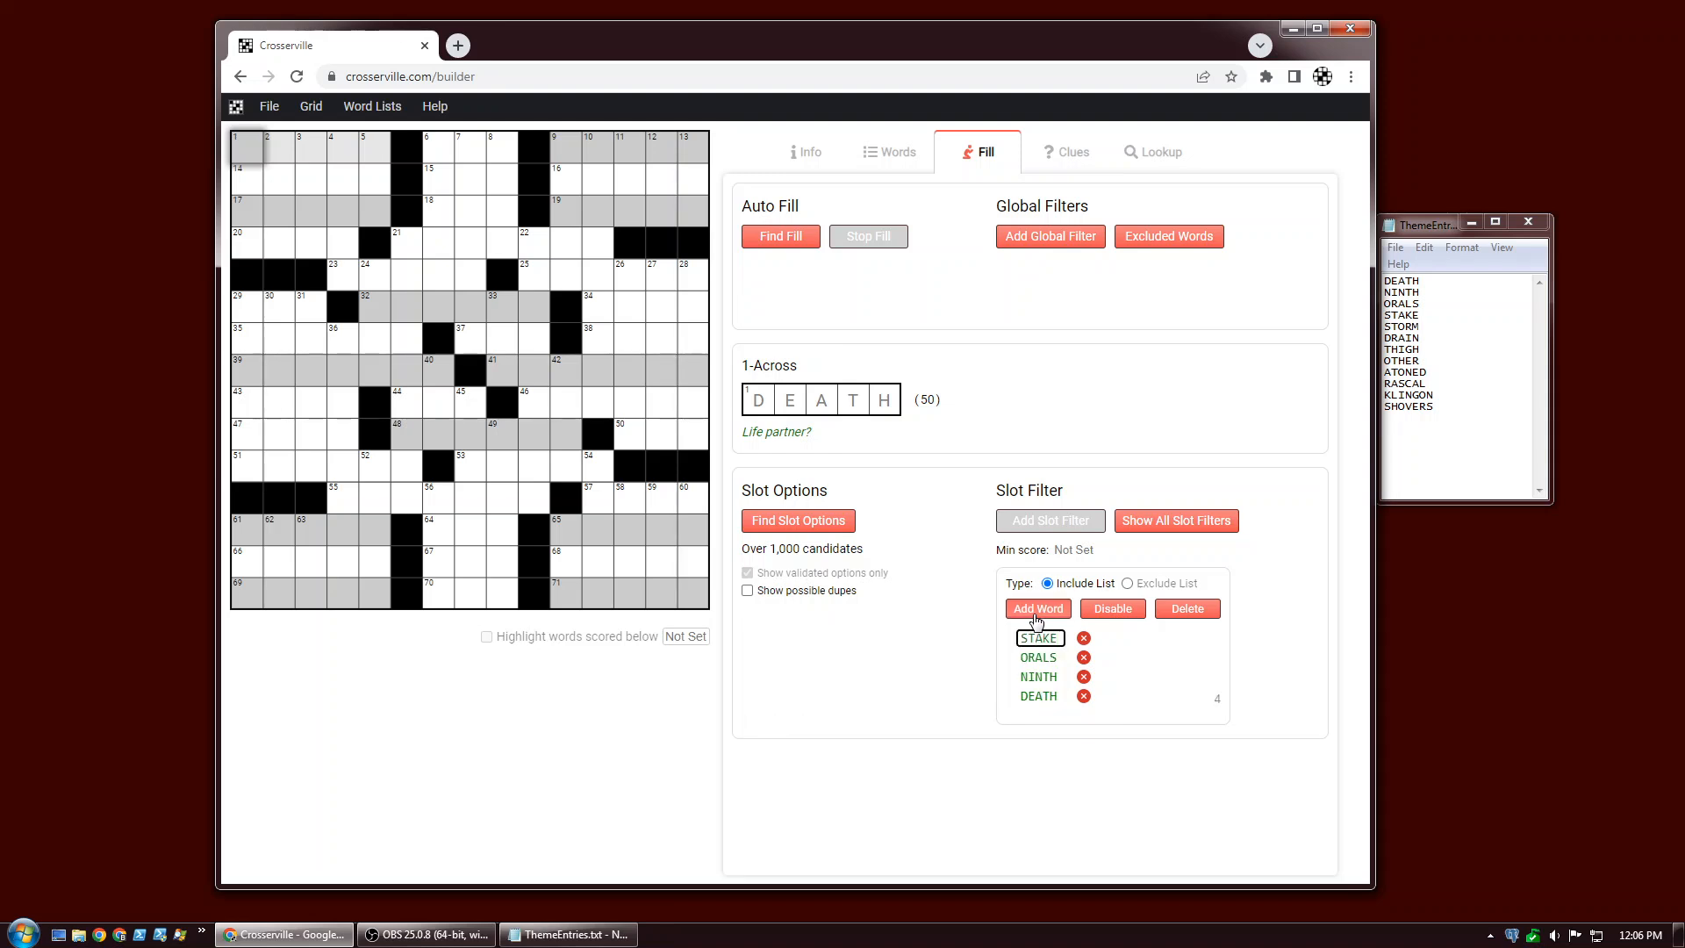
key(Return)
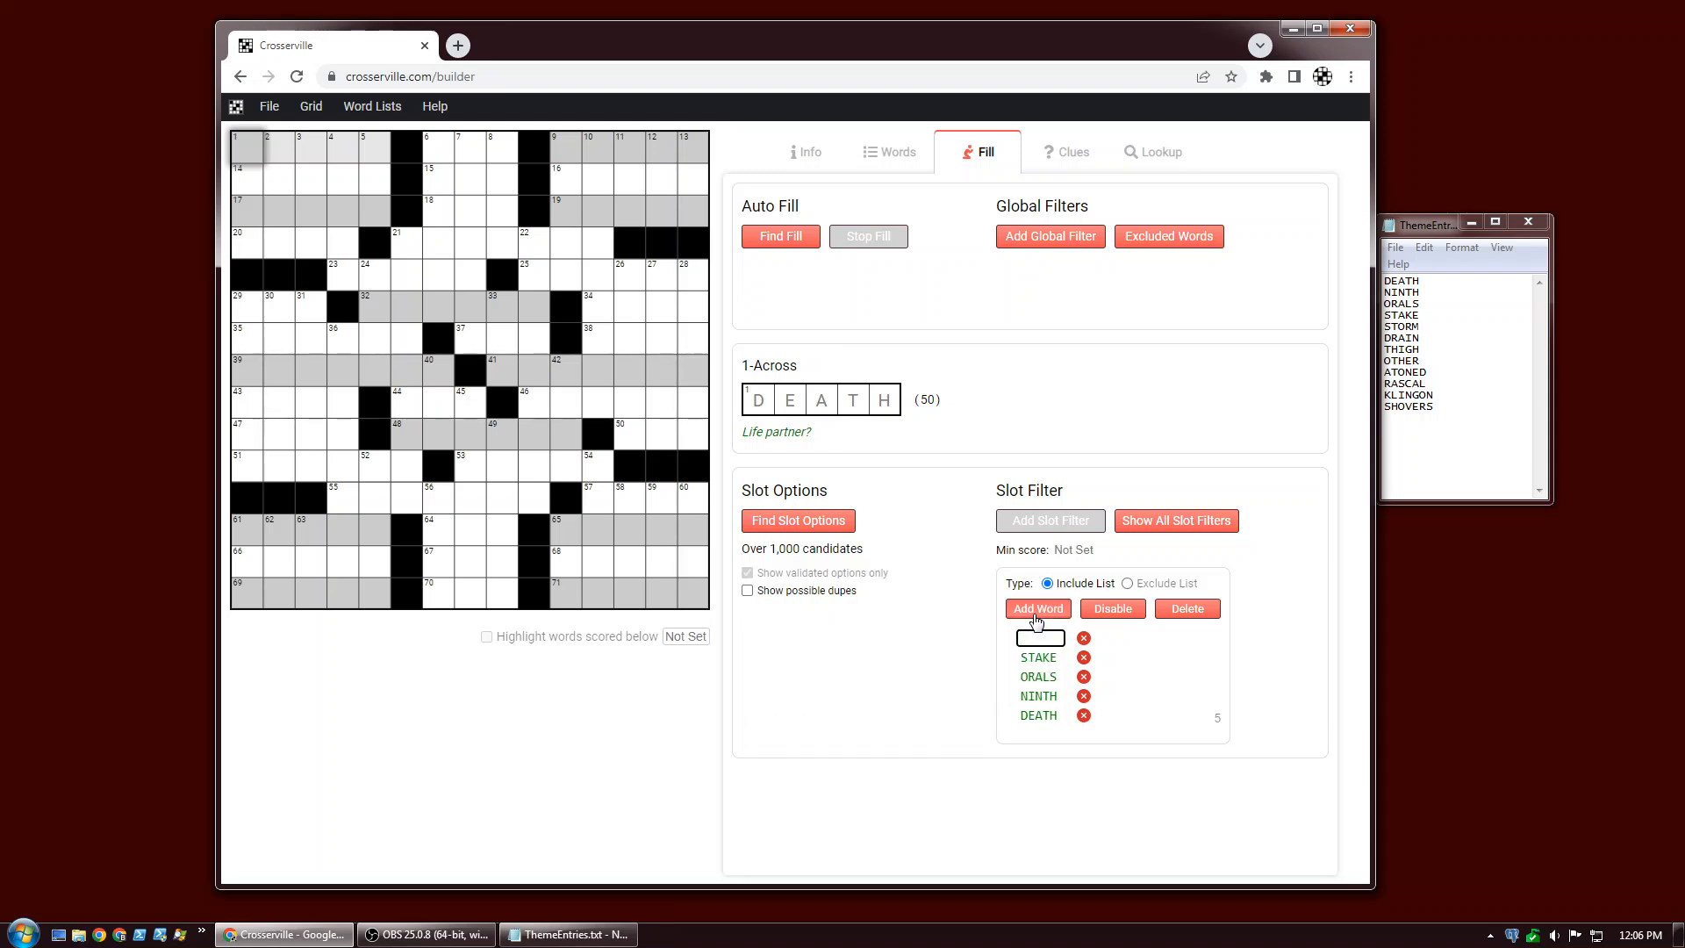
text(STORM)
key(Return)
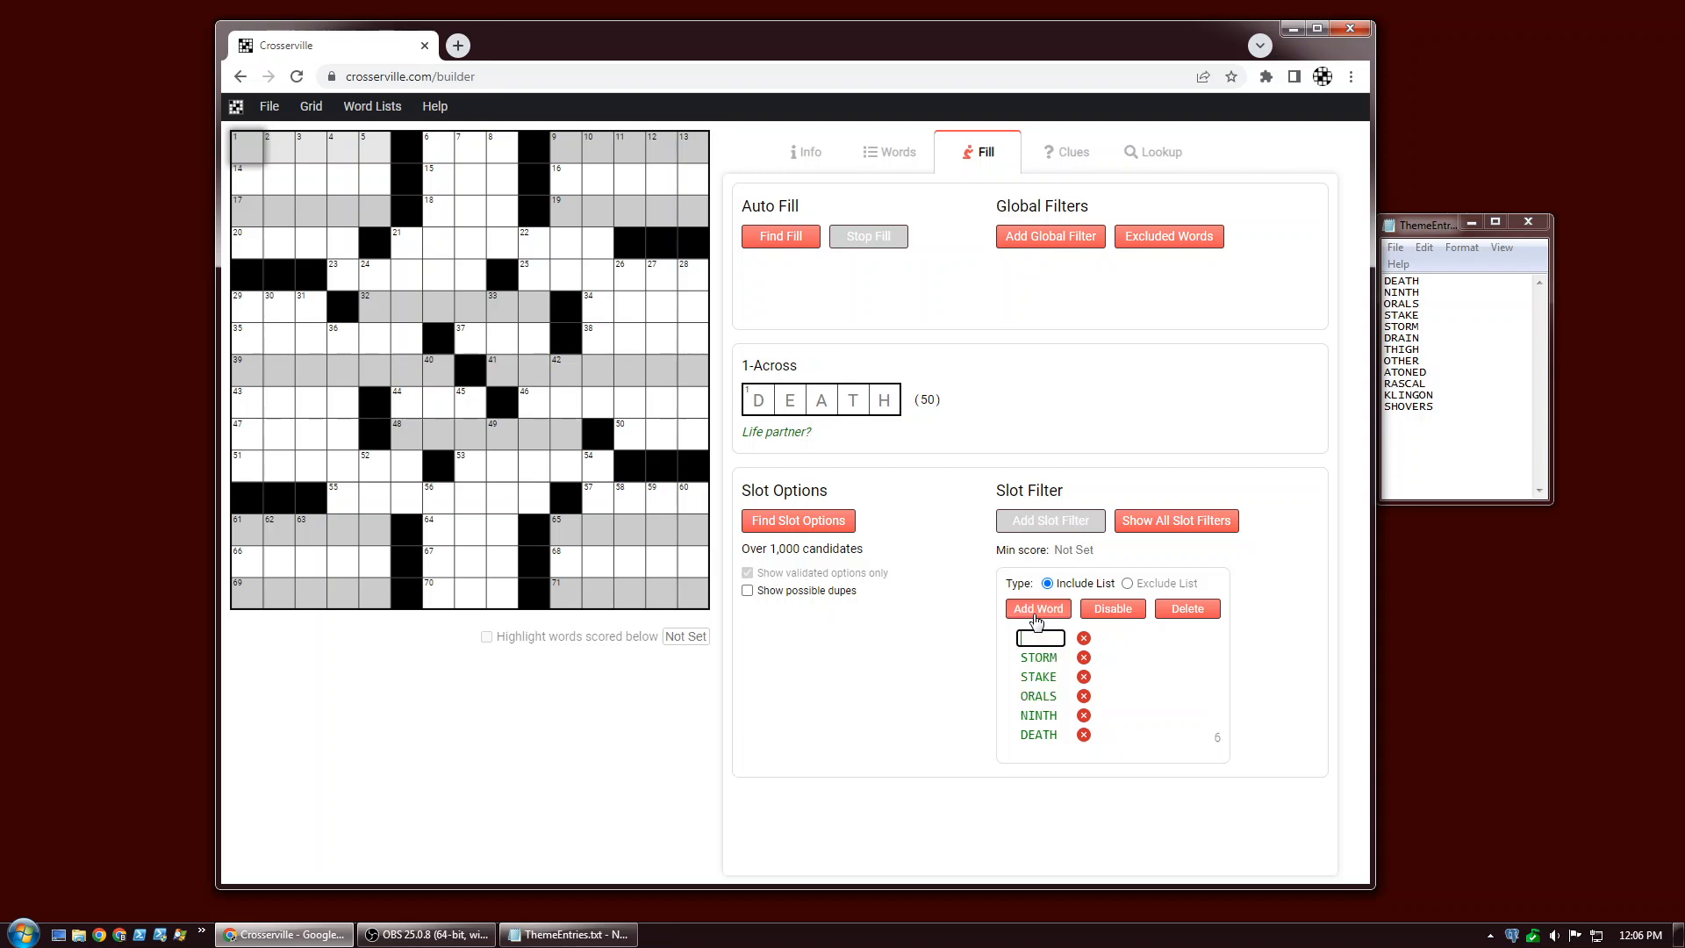
text(DRAIN)
key(Return)
text(THIGH)
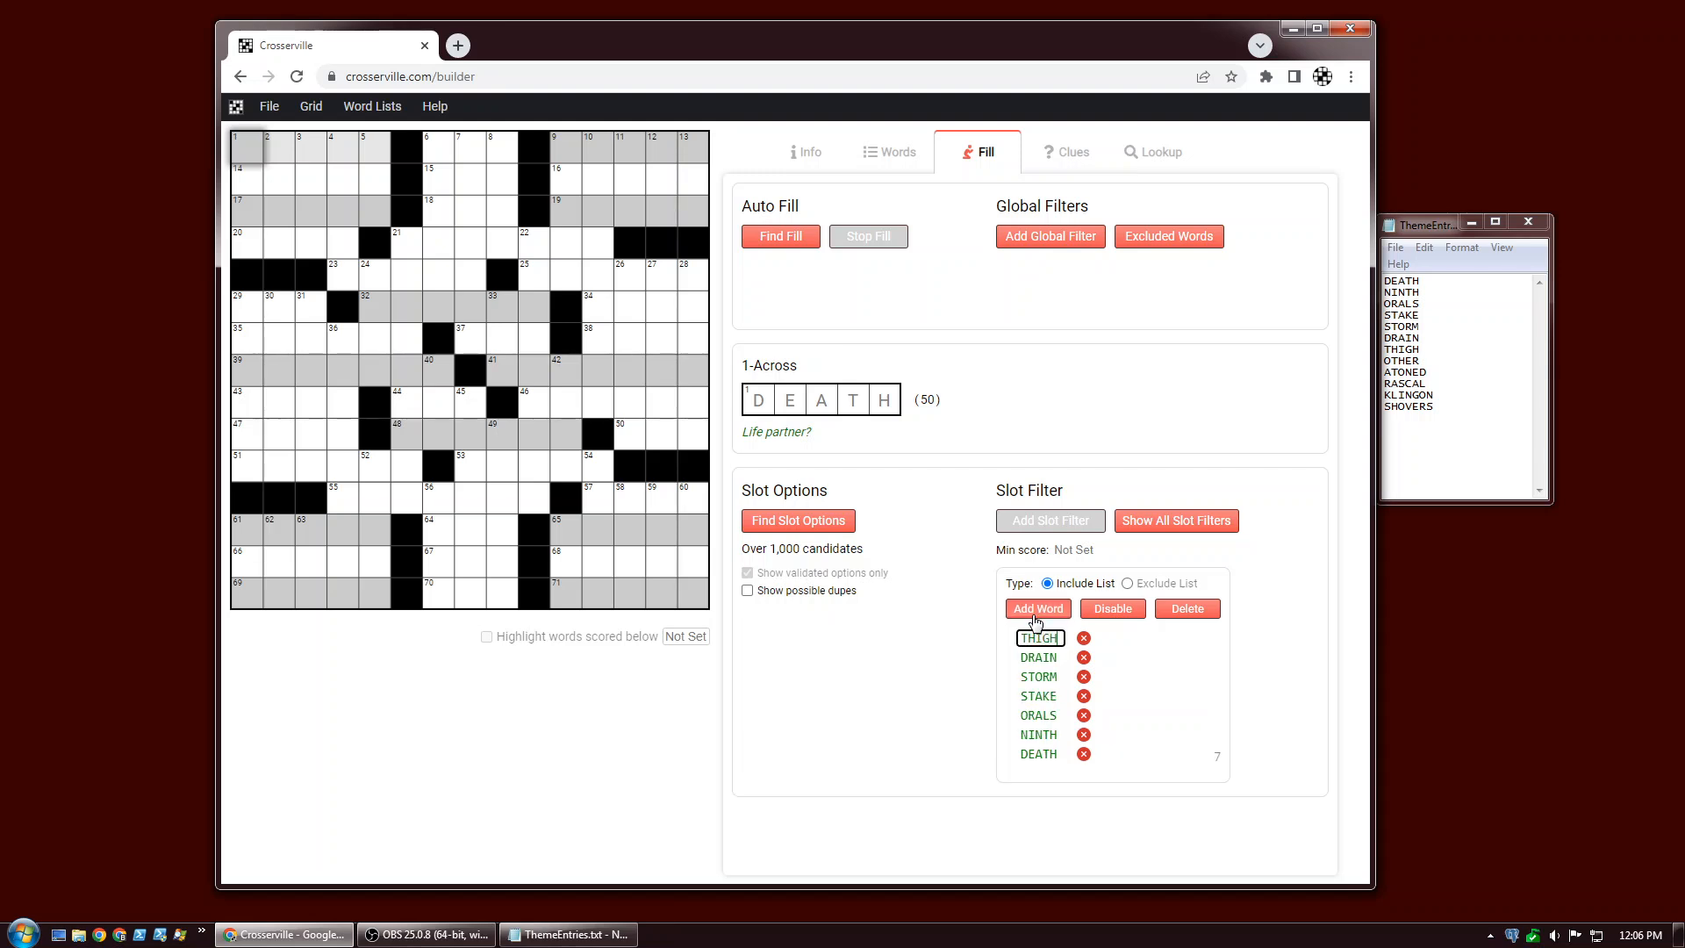
key(Return)
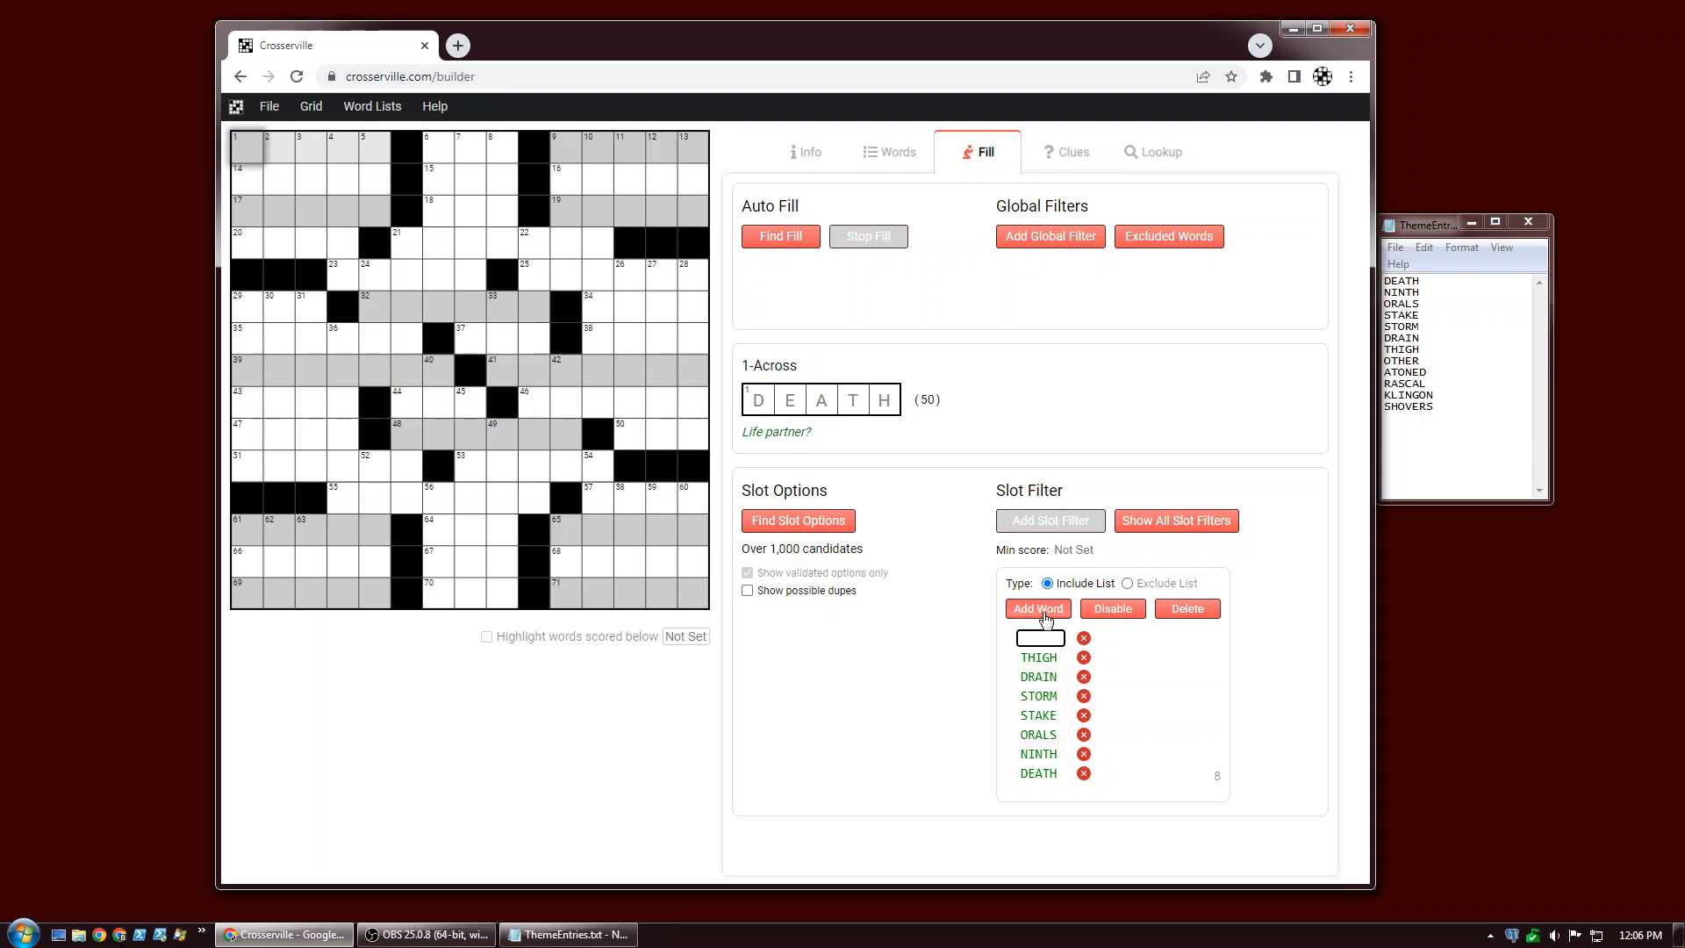
text(OTHER)
click(922, 712)
Copy the slot filter of 1-Across.
click(629, 146)
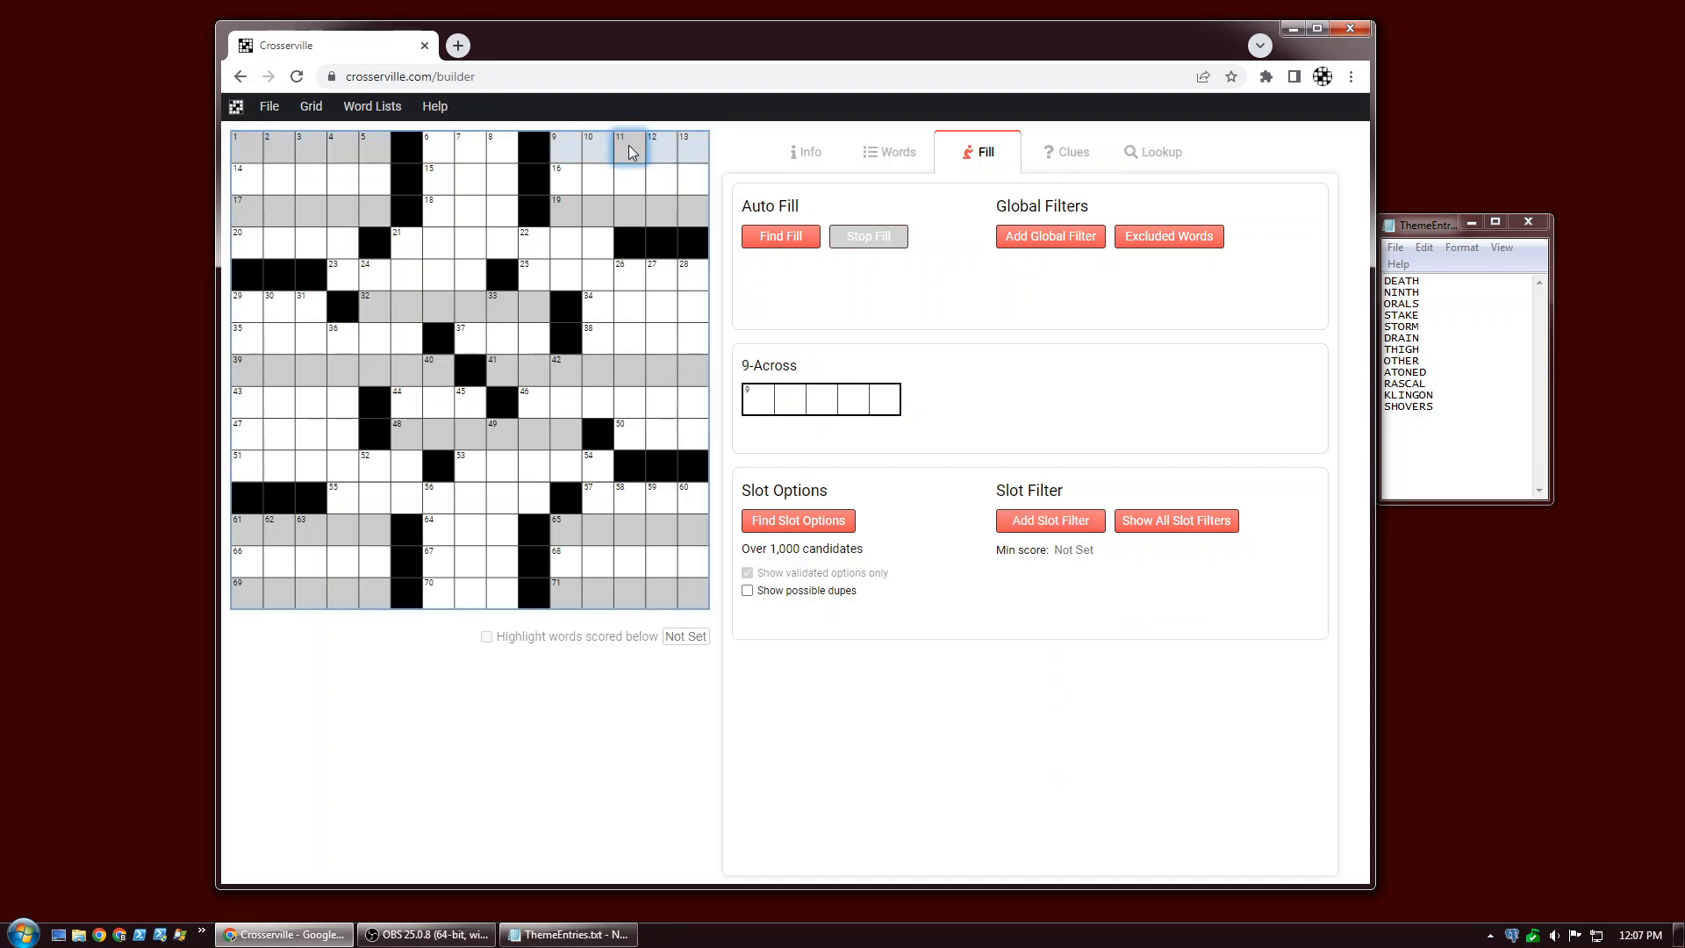
click(308, 156)
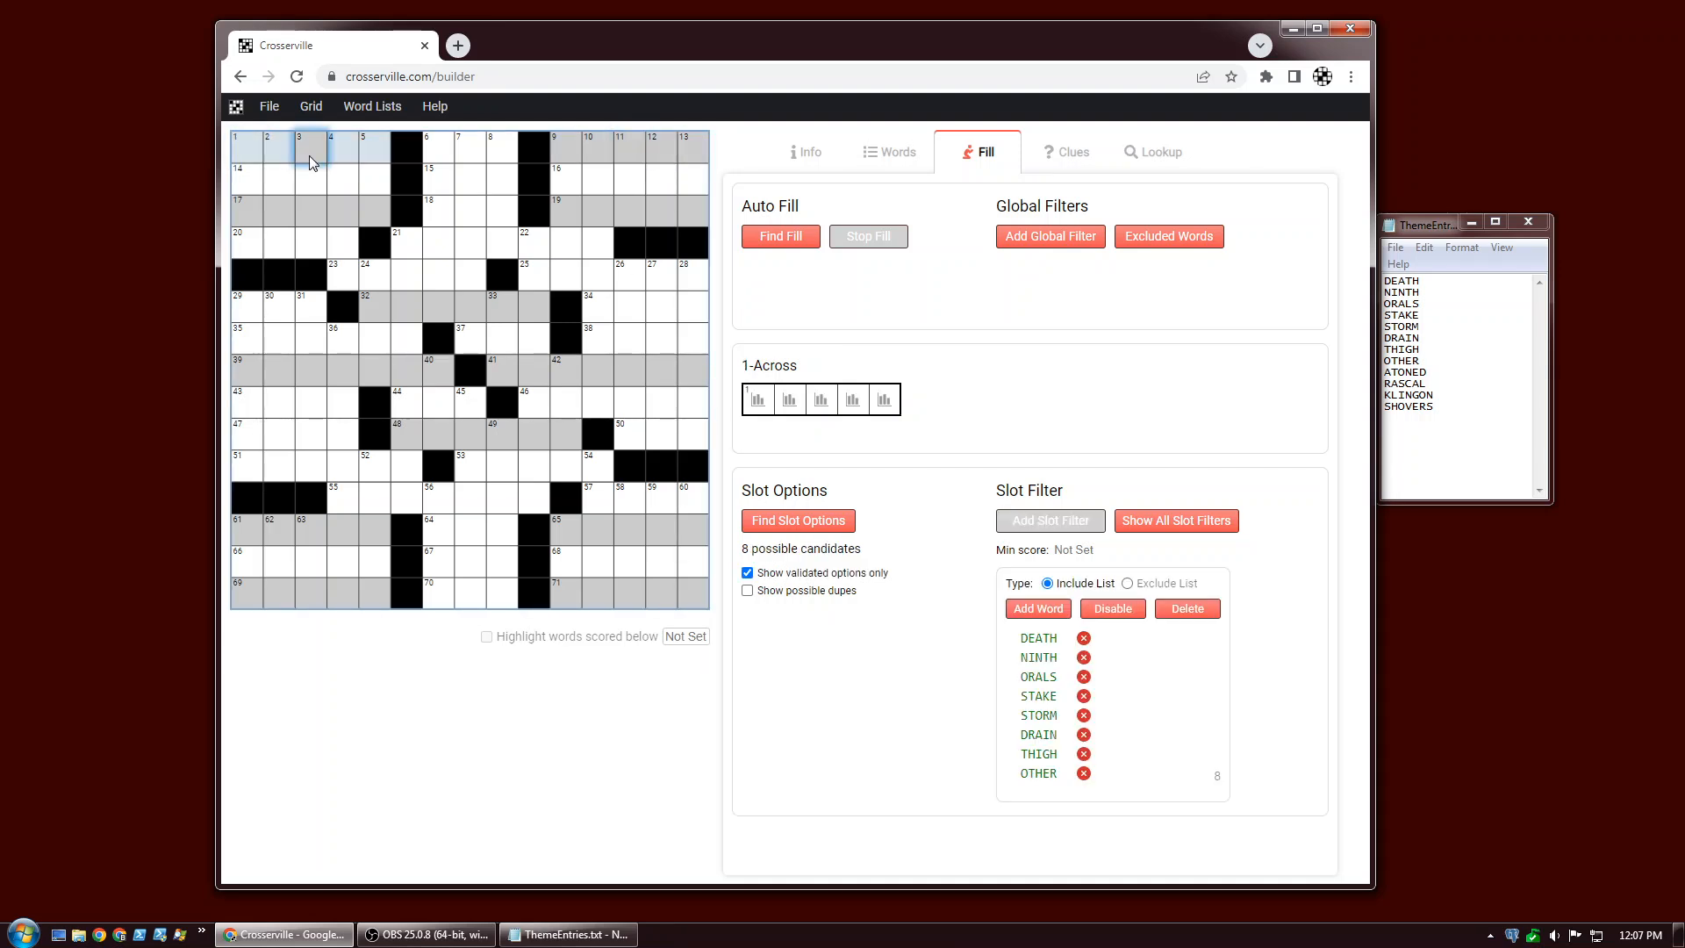
click(311, 108)
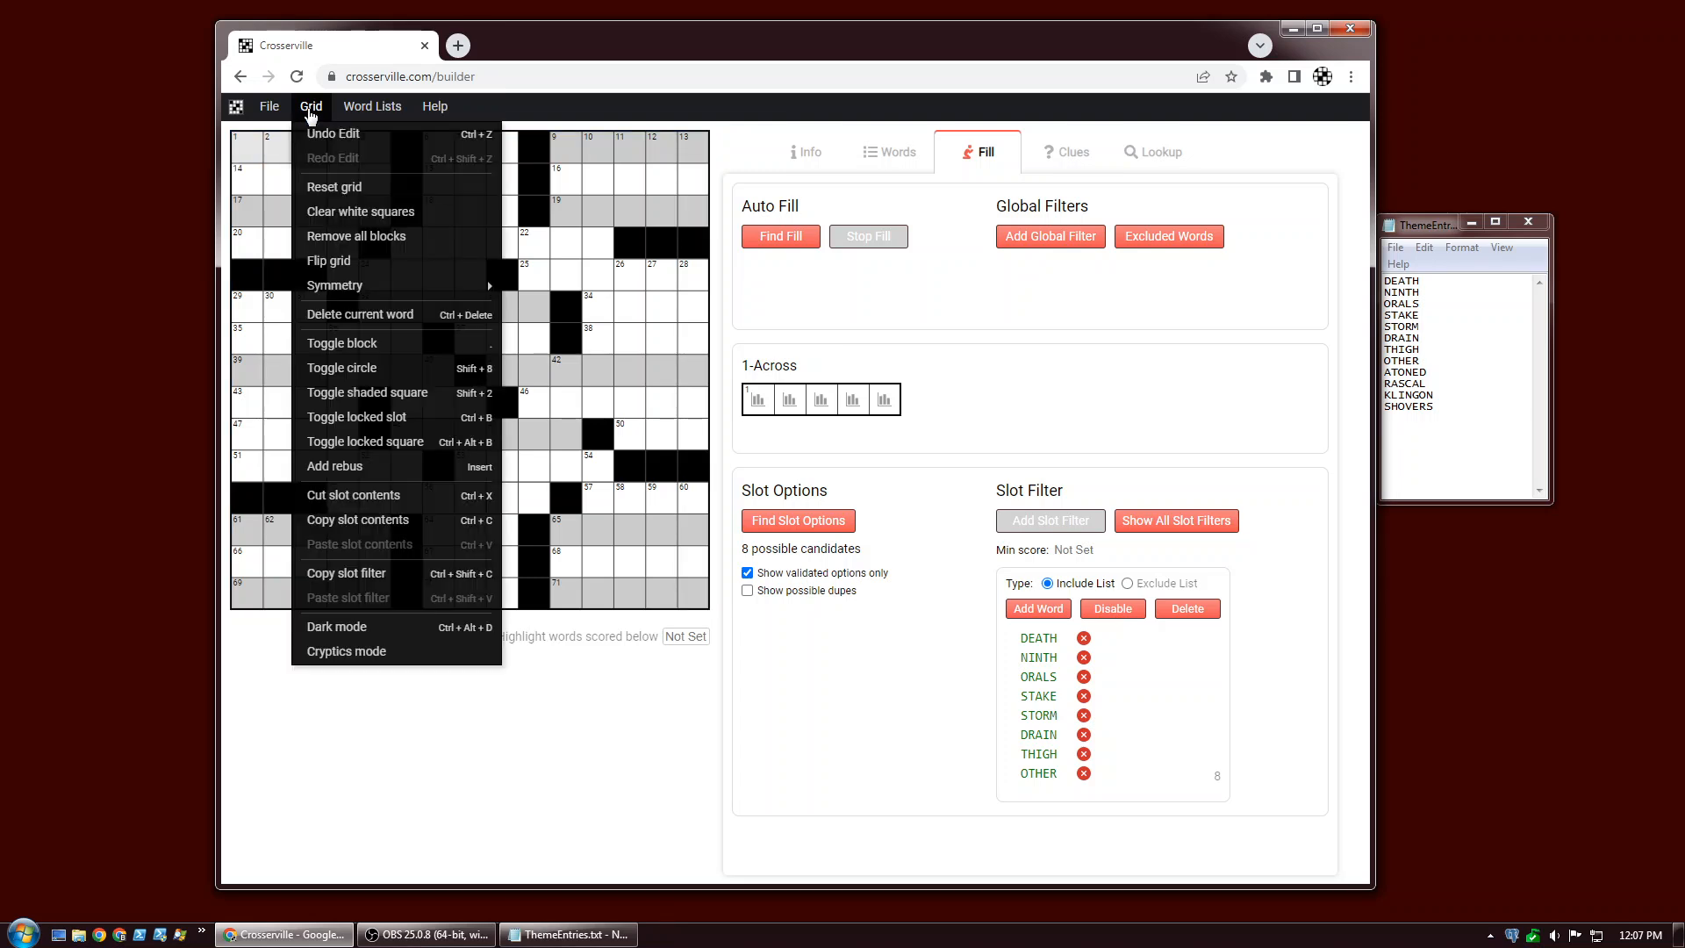
click(334, 573)
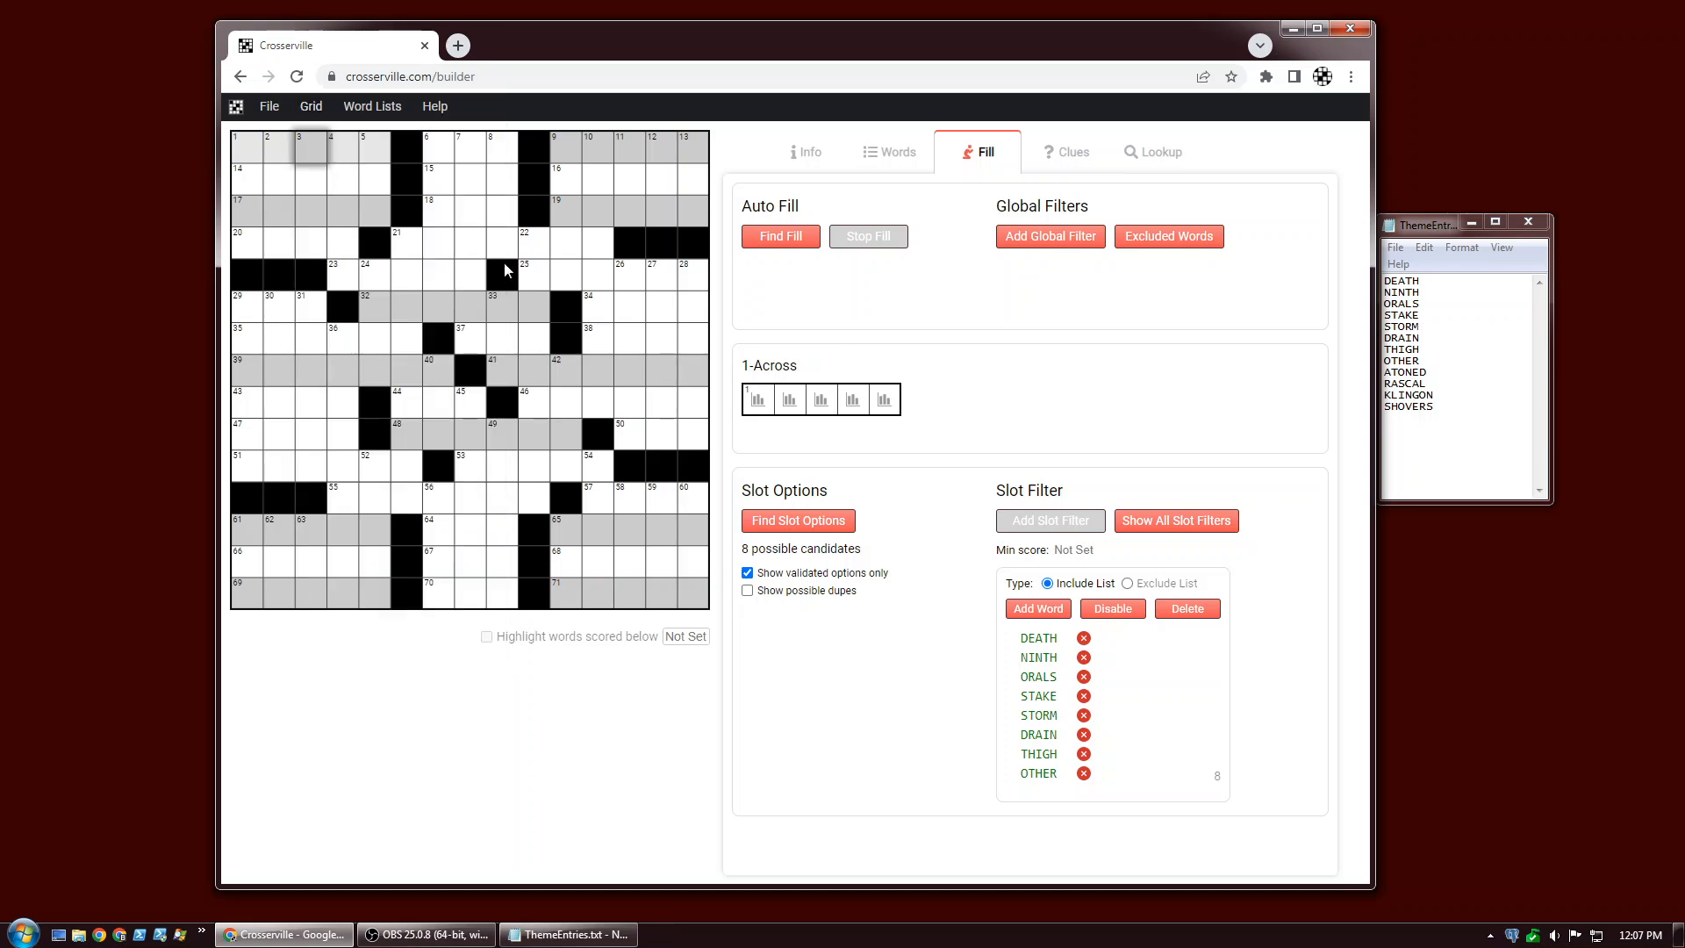
Paste the copied slot filter into 9-Across.
click(598, 146)
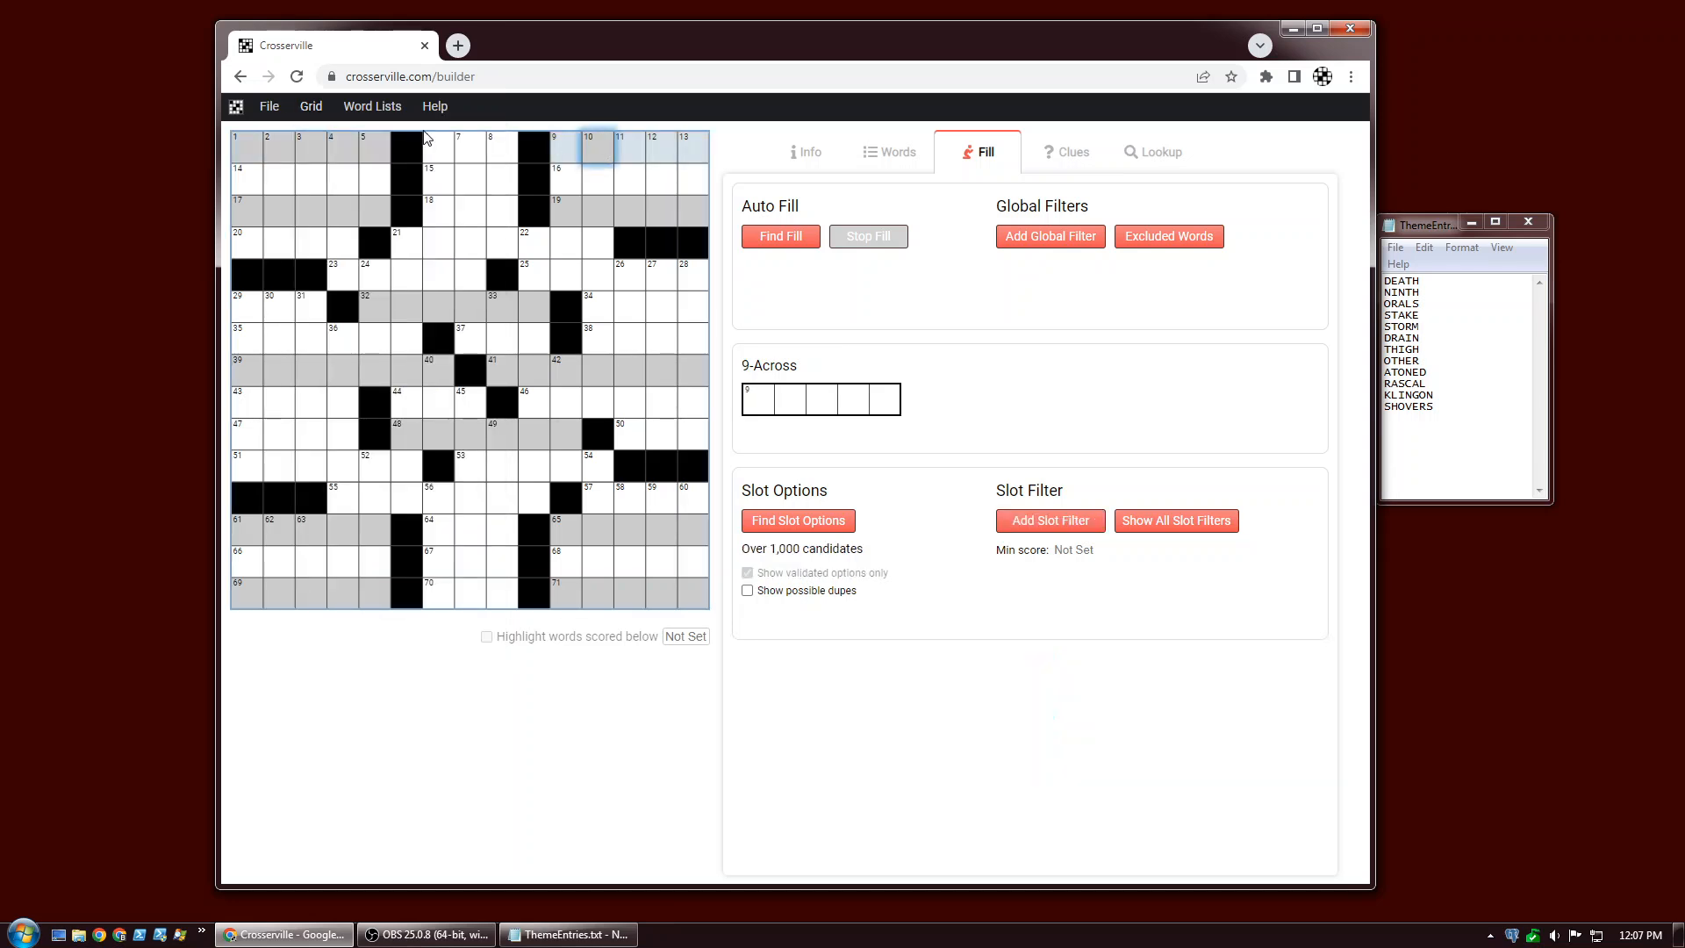
click(311, 106)
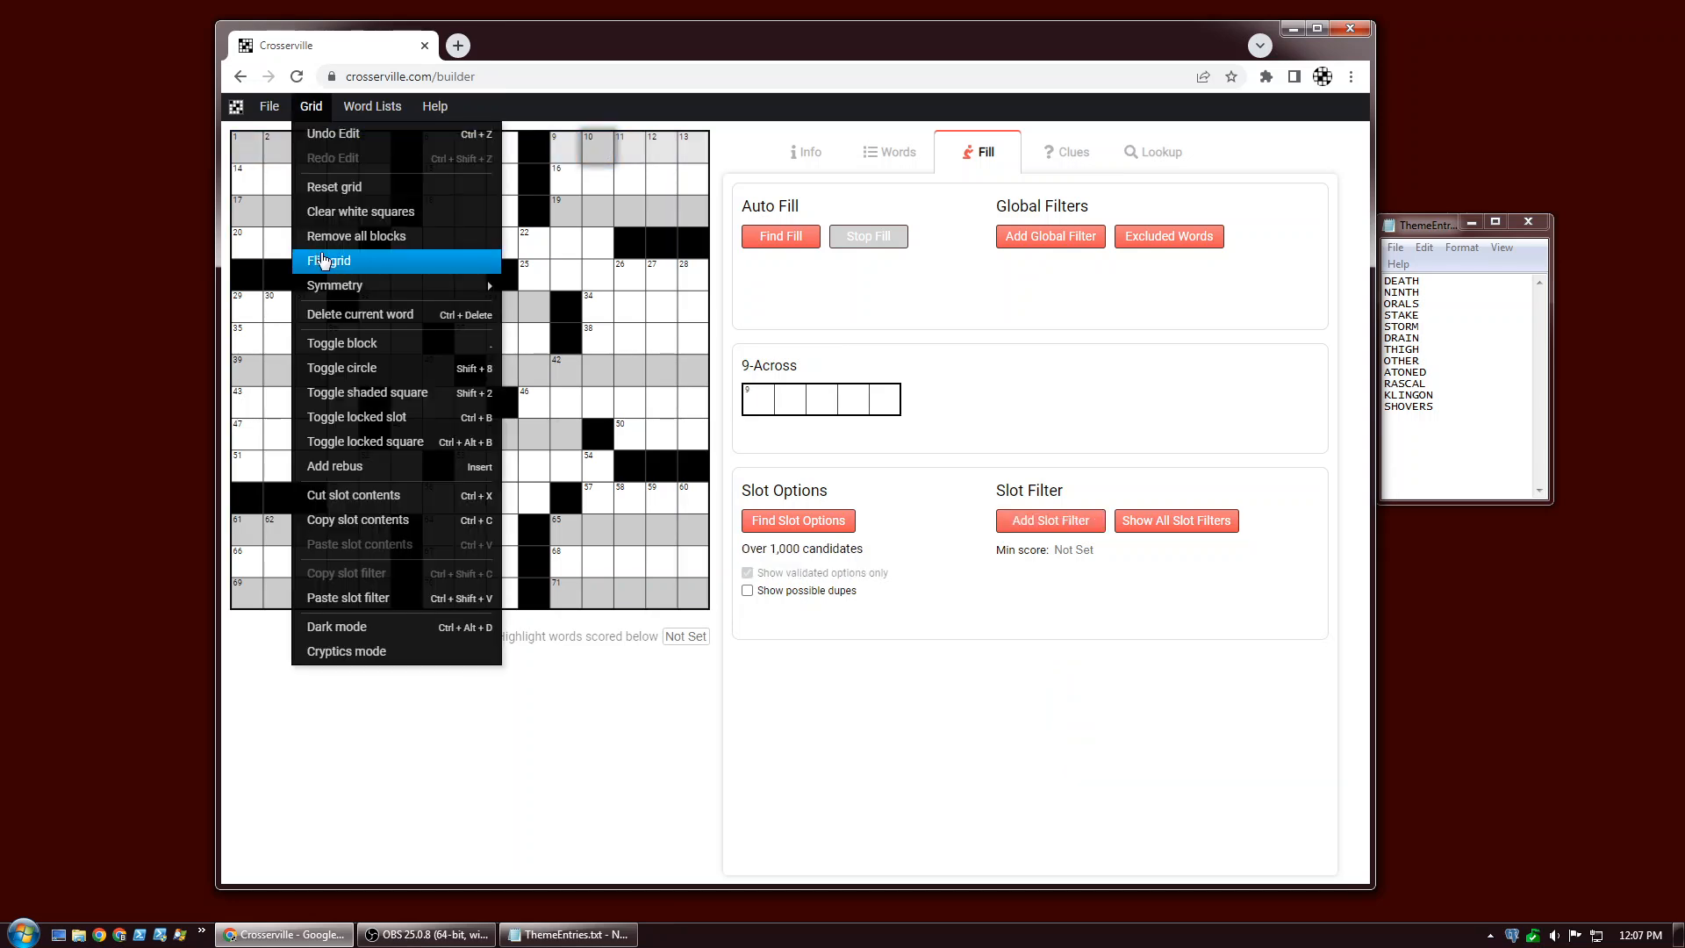
click(350, 599)
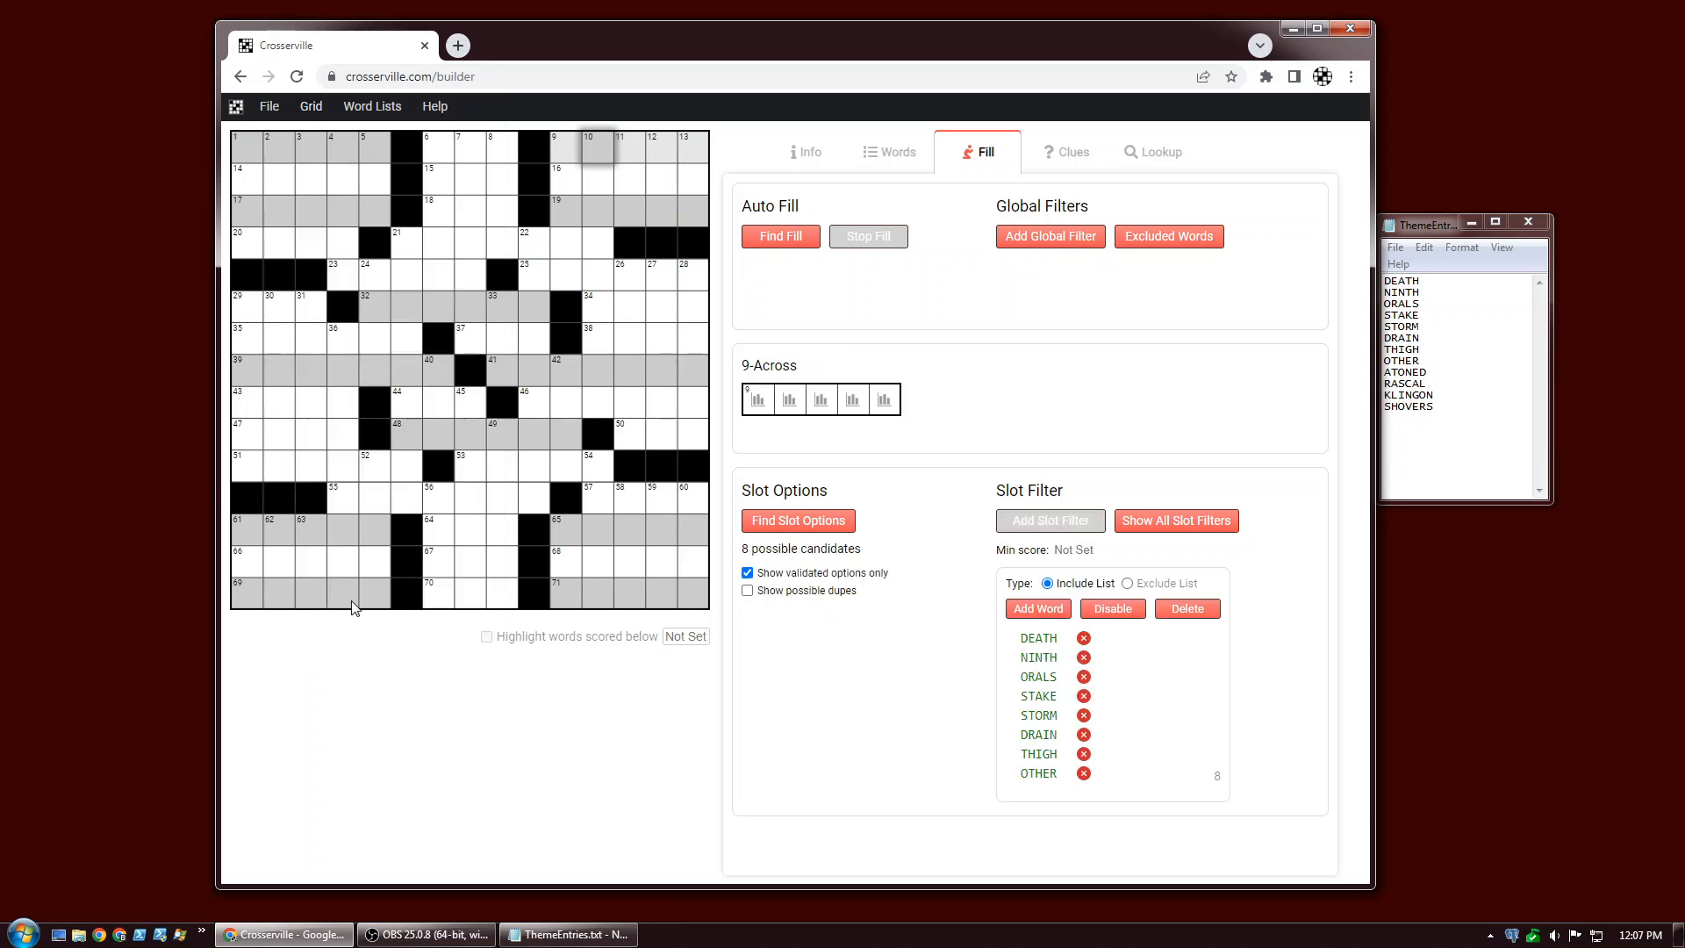
Paste the slot filter into 17-Across and 19-Across.
click(345, 211)
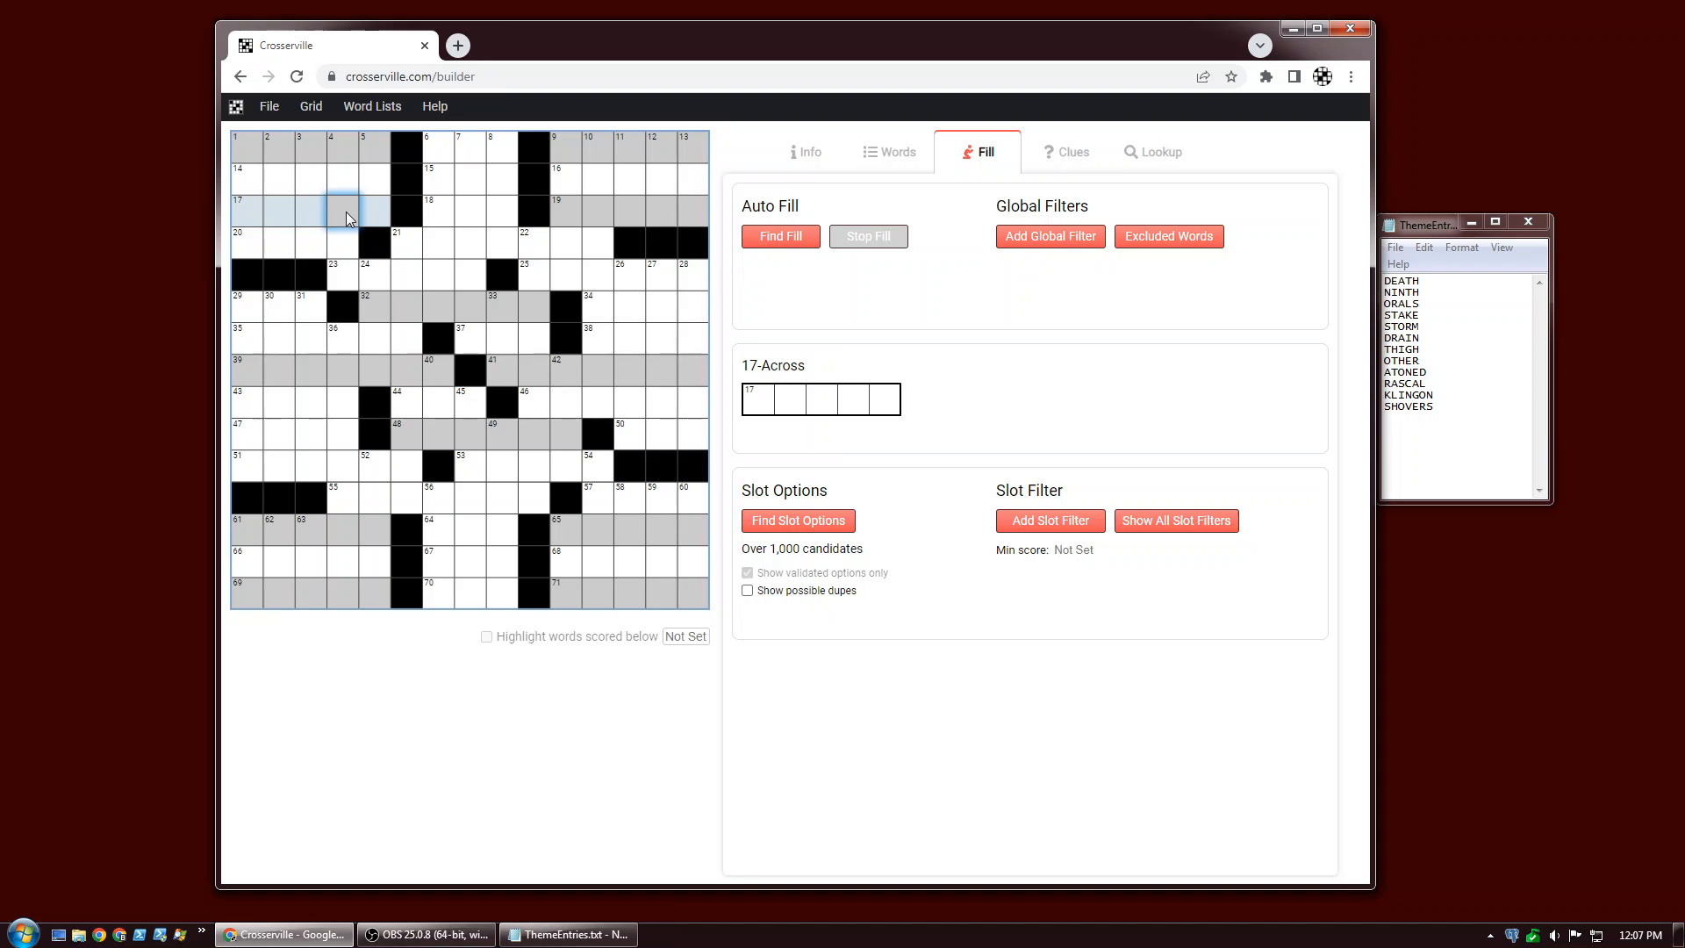
key(ctrl+v)
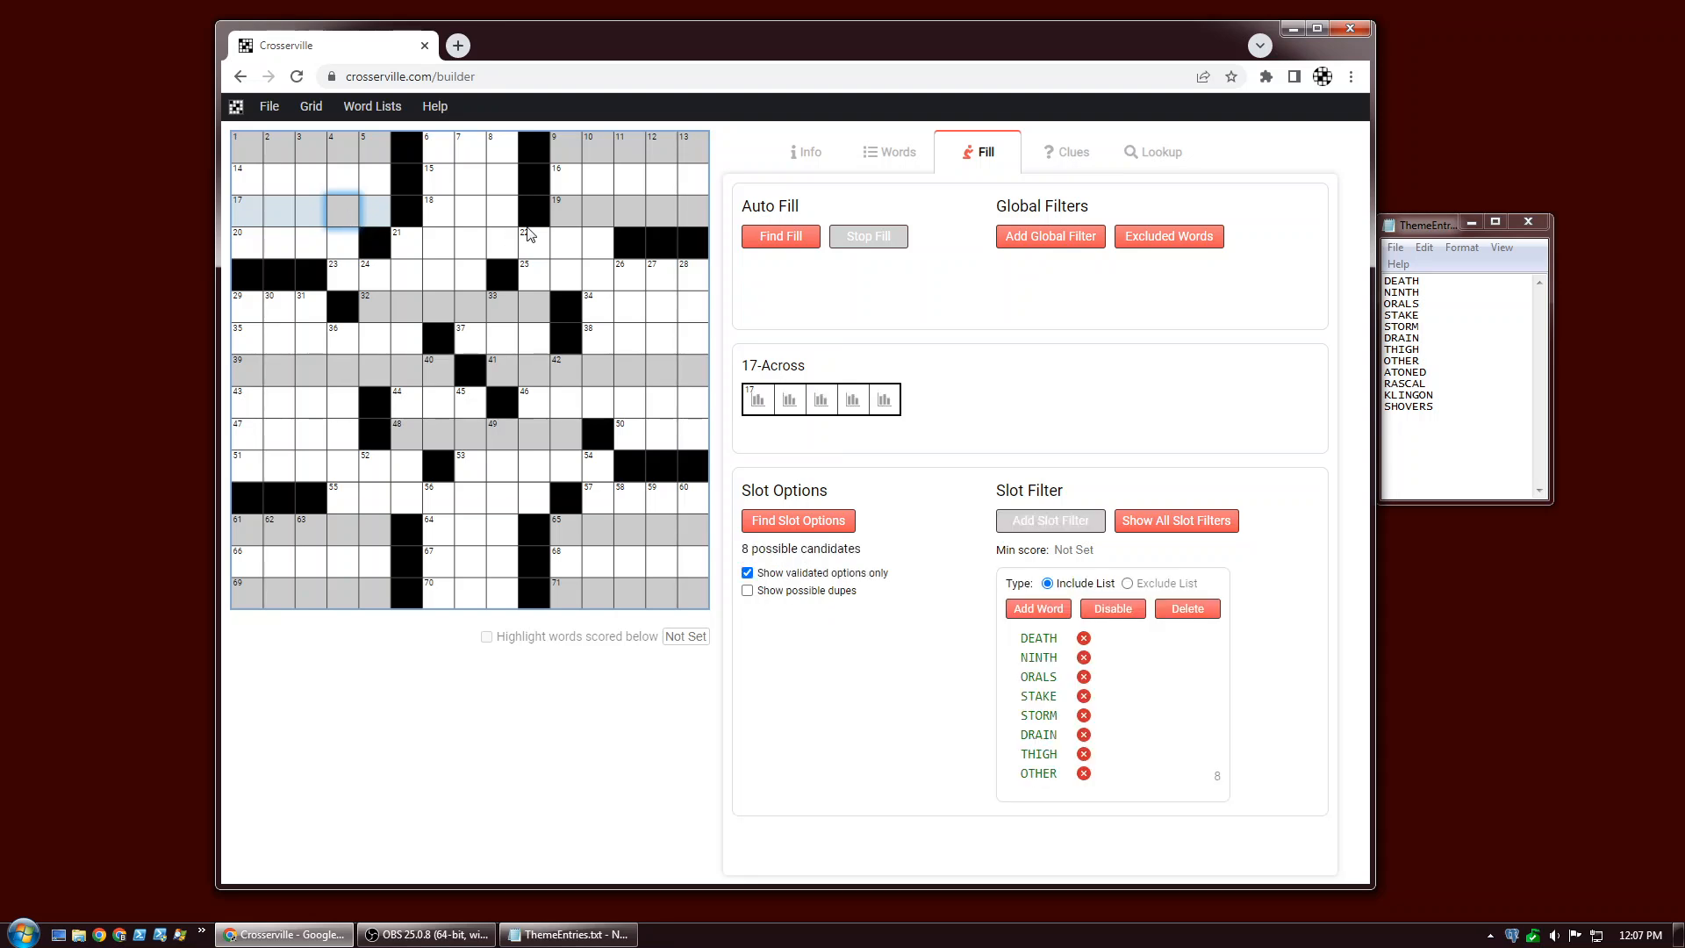
click(564, 214)
key(ctrl+v)
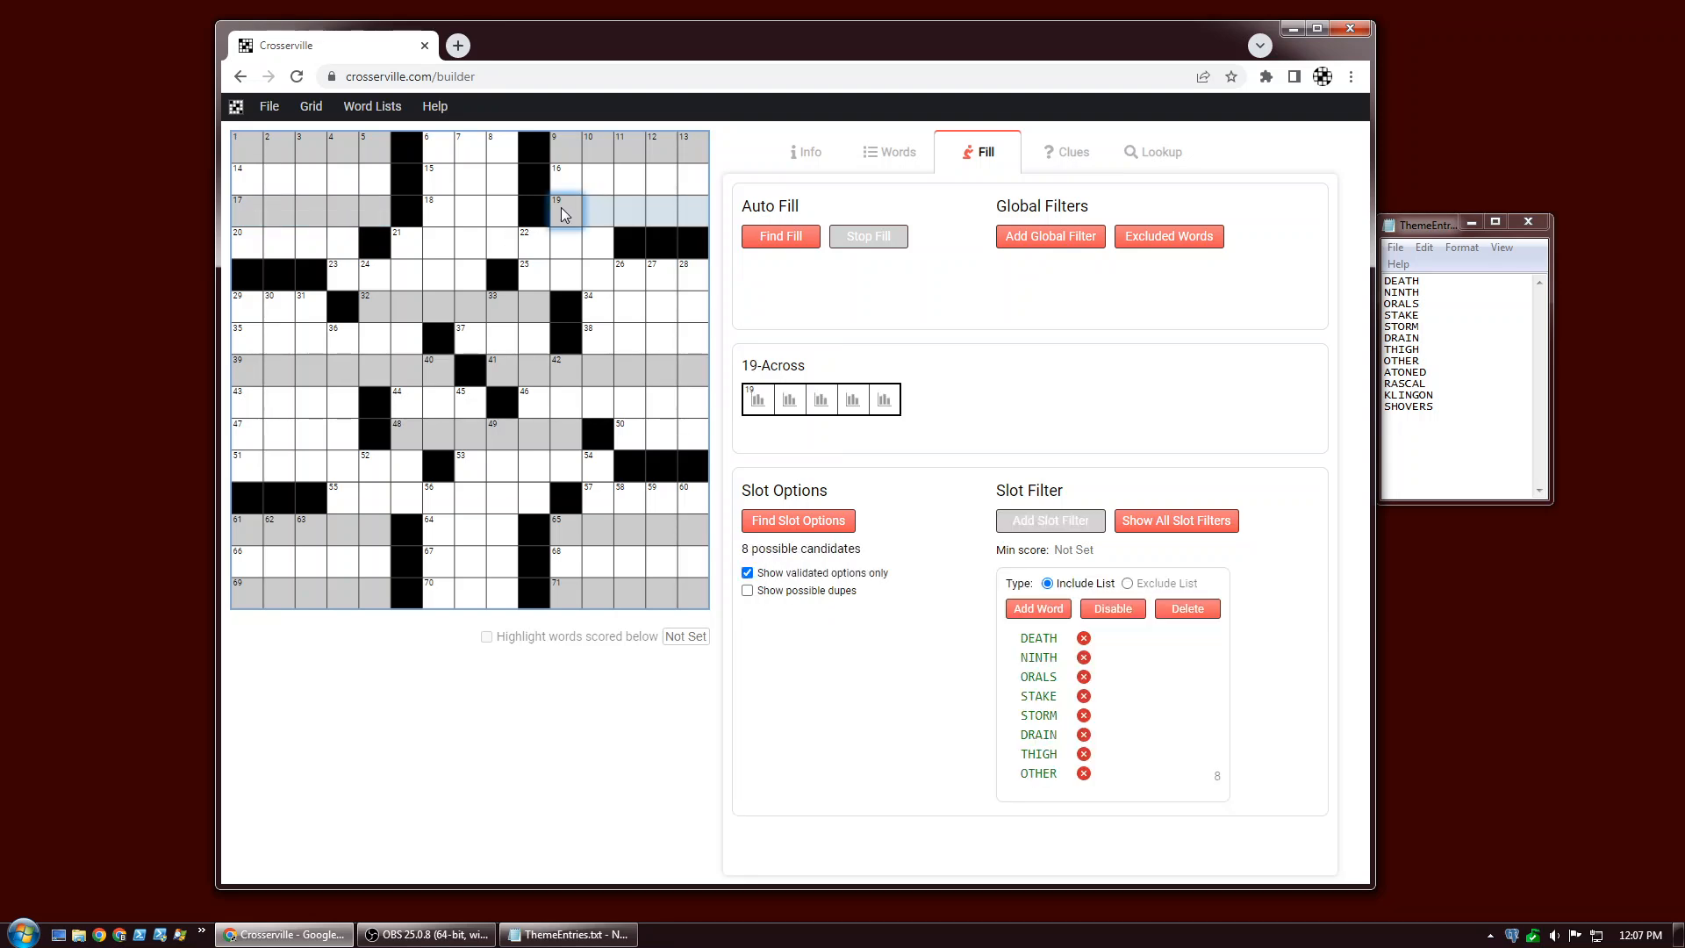
Paste the slot filter into 61-Across, 65-Across, 69-Across and 71-Across.
click(286, 529)
key(ctrl+v)
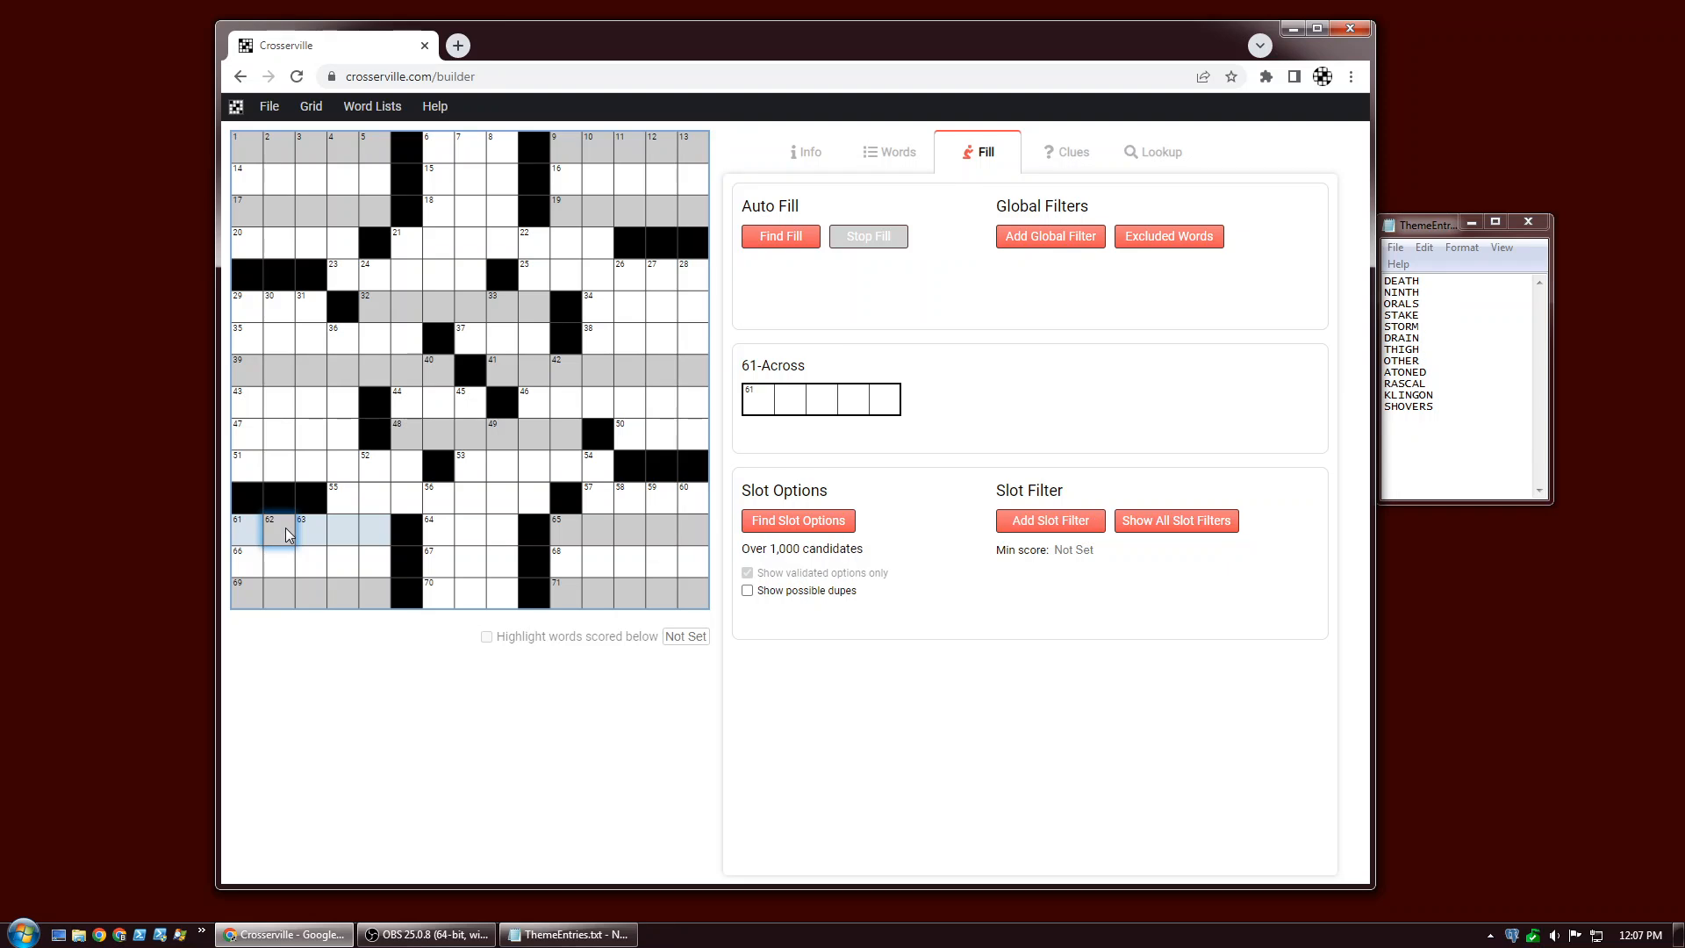
key(ctrl+v)
click(567, 525)
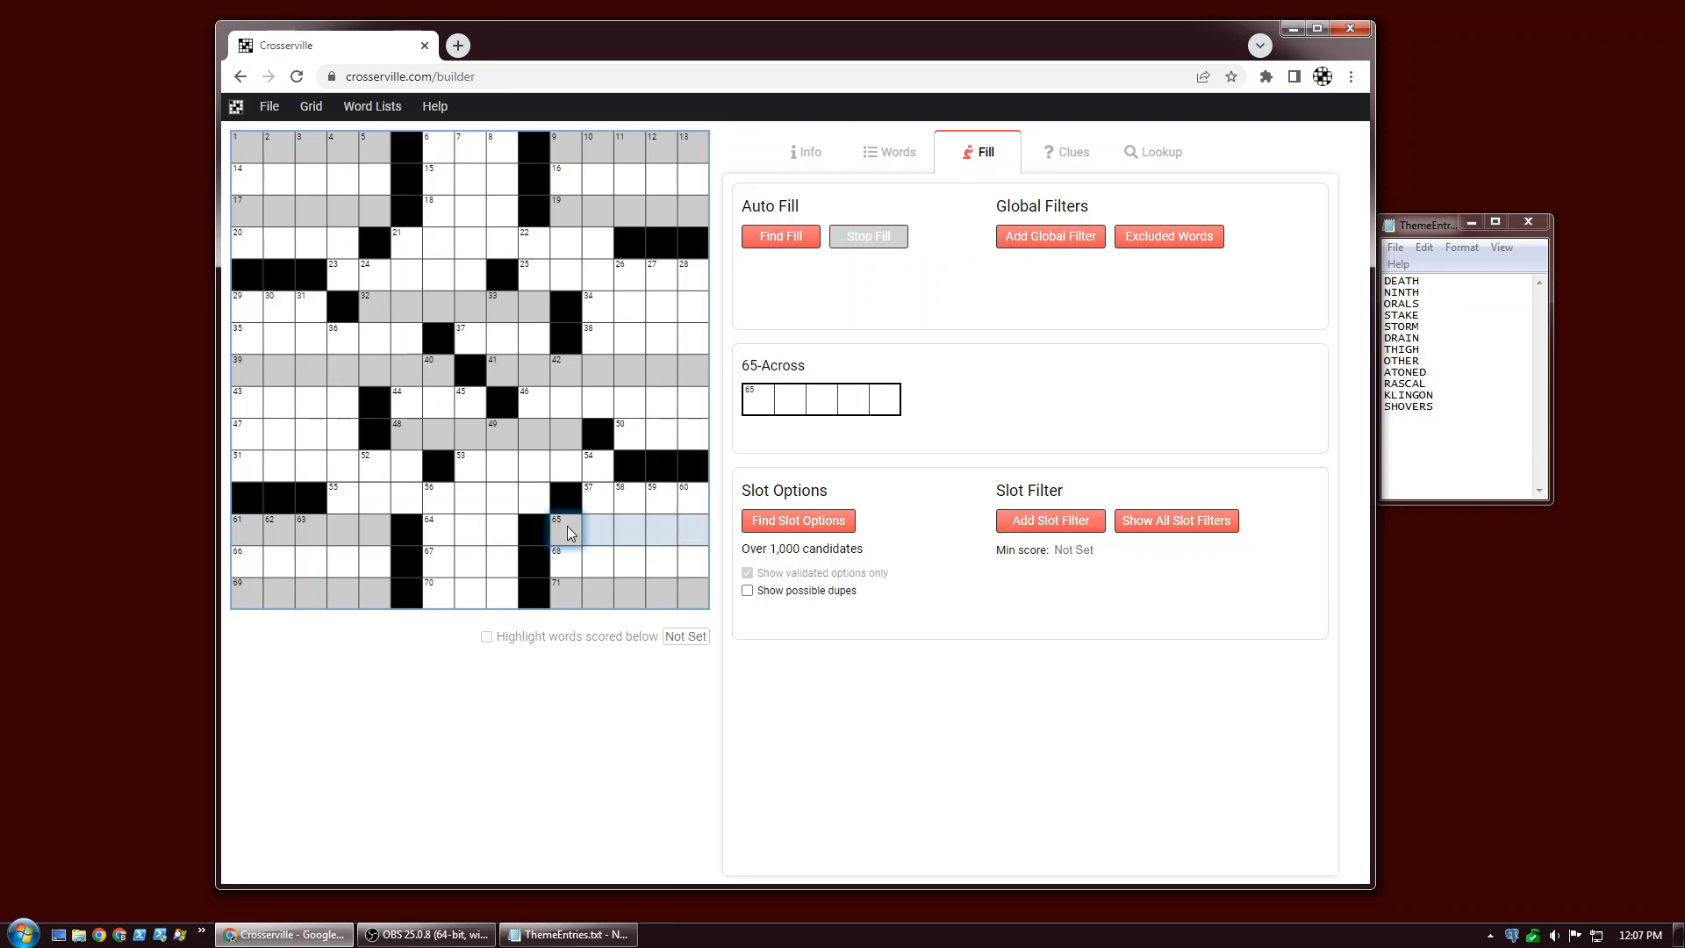
key(ctrl+v)
click(237, 594)
key(ctrl+v)
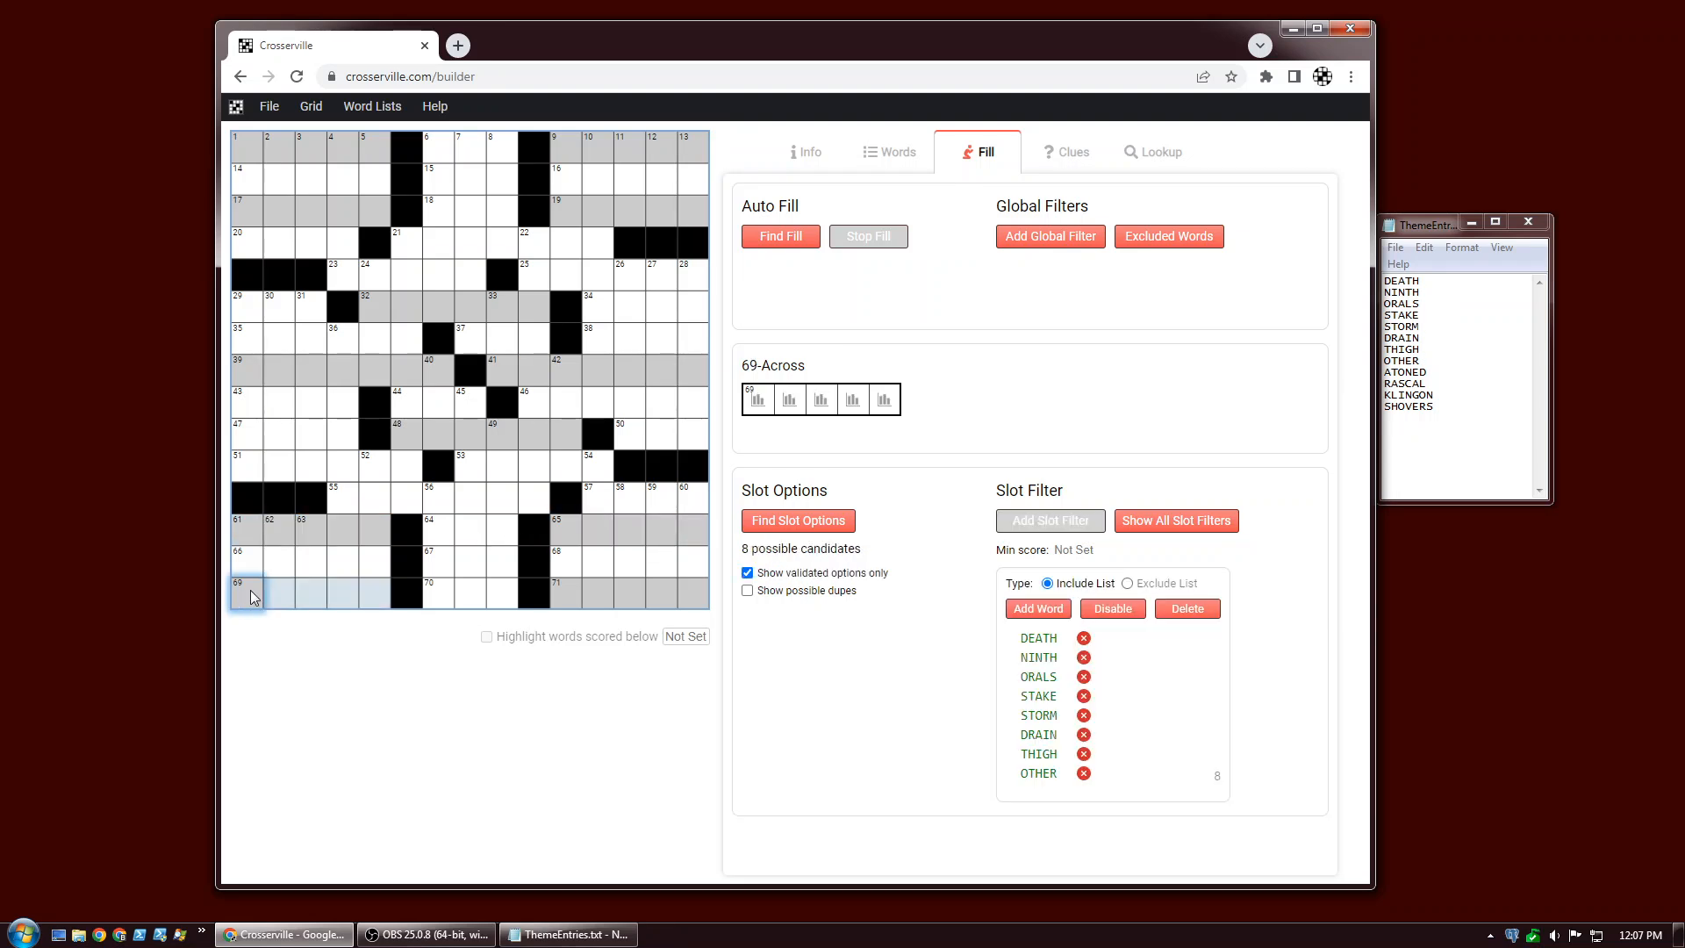
click(571, 593)
key(ctrl+v)
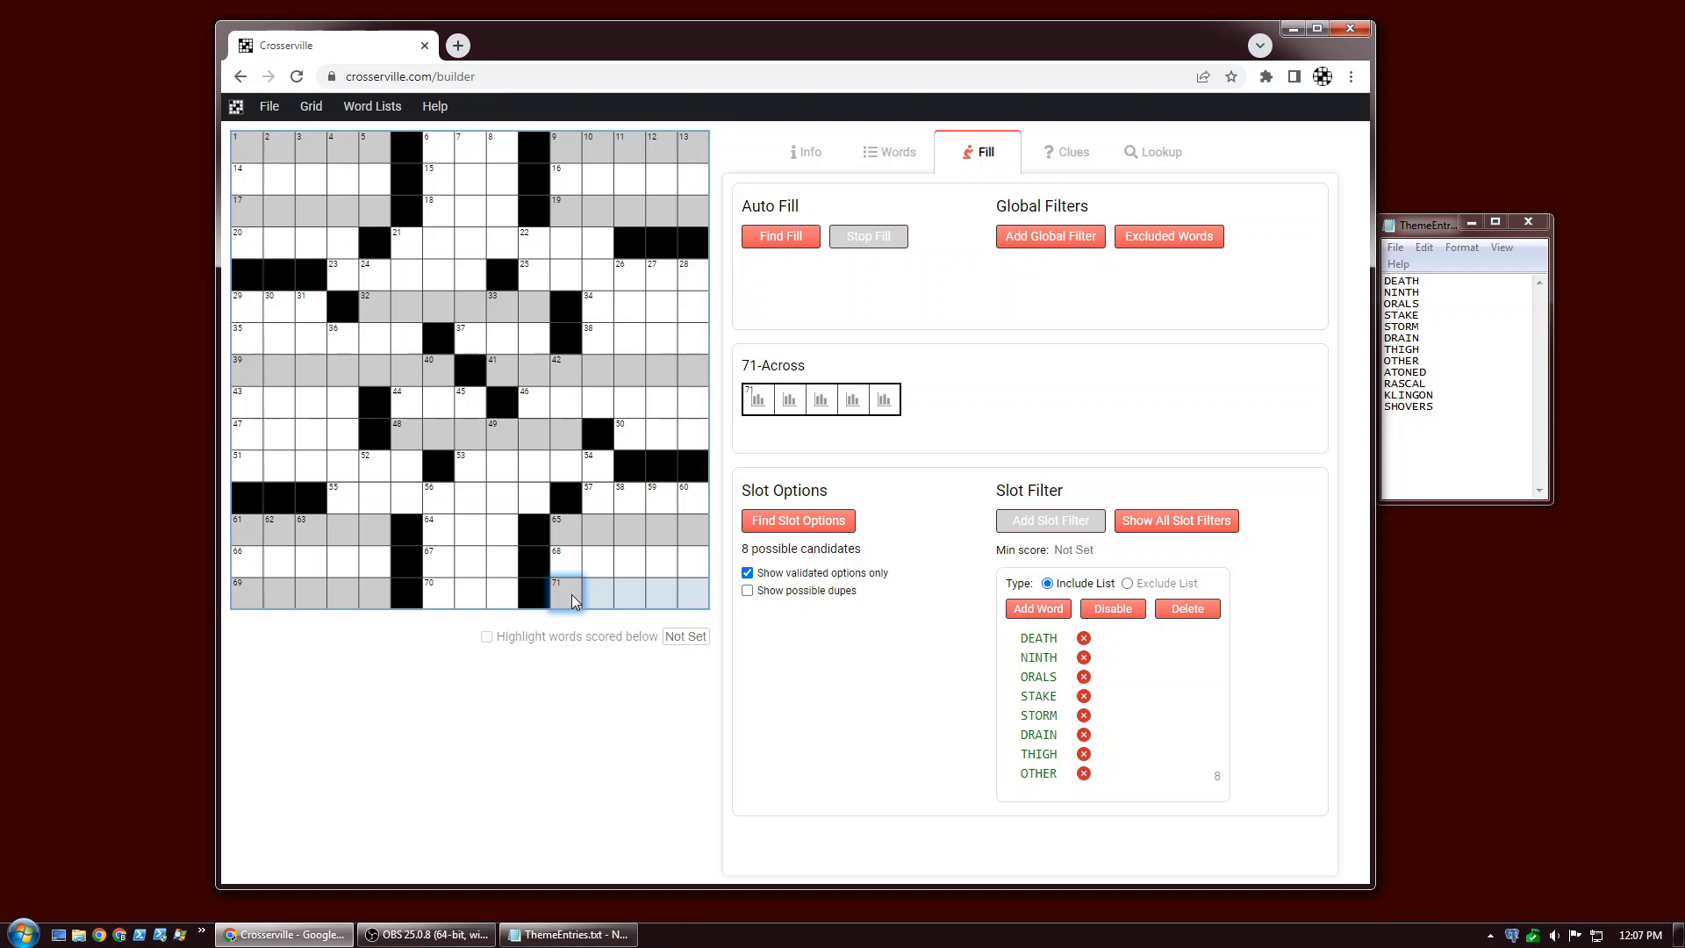
Give 32-Across and 48-Across an include-list slot filter containing ATONED and RASCAL.
click(439, 308)
click(1033, 525)
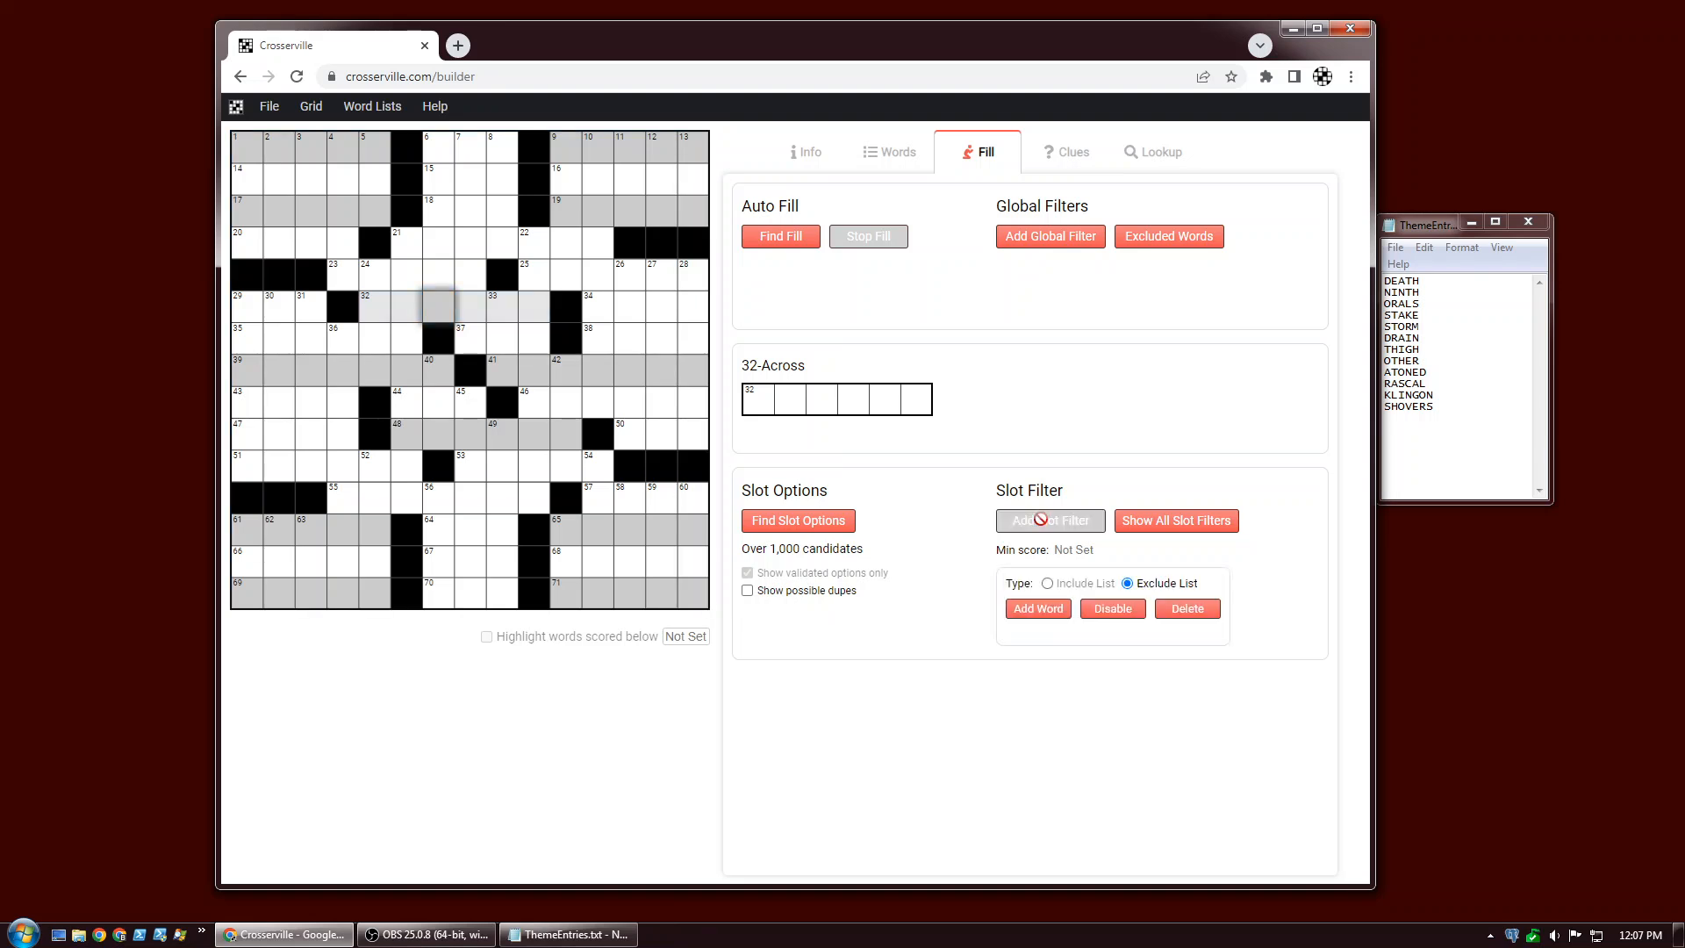
click(1040, 612)
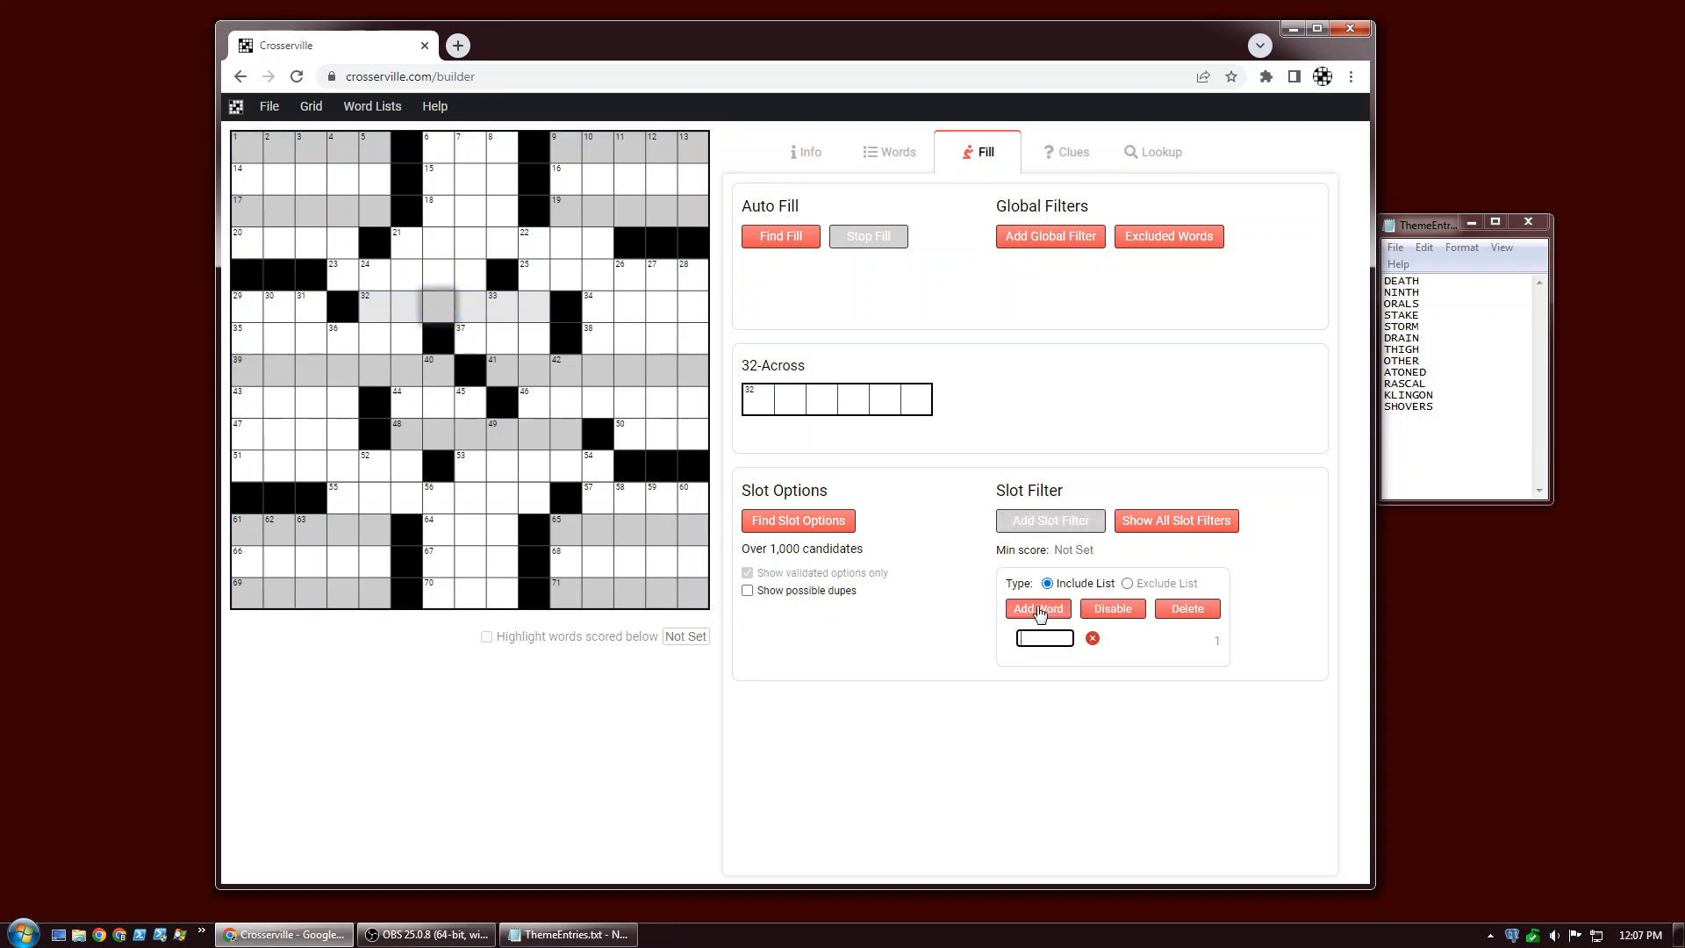
text(ATONED)
click(1040, 612)
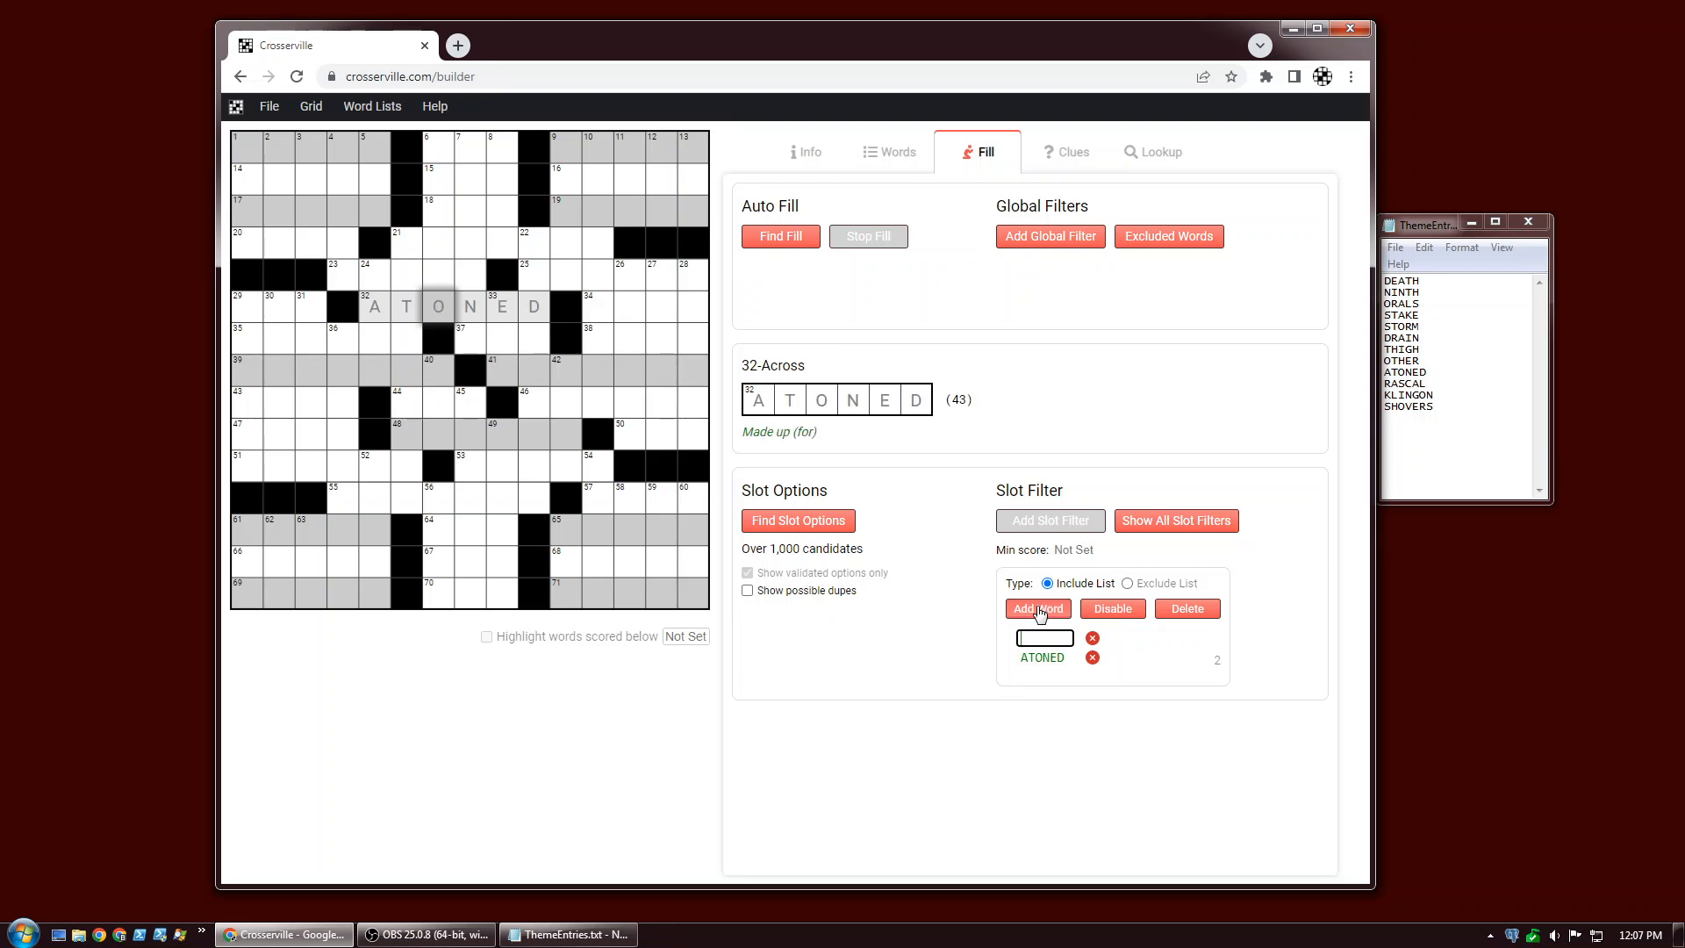
text(RASCAL)
click(1040, 612)
click(502, 446)
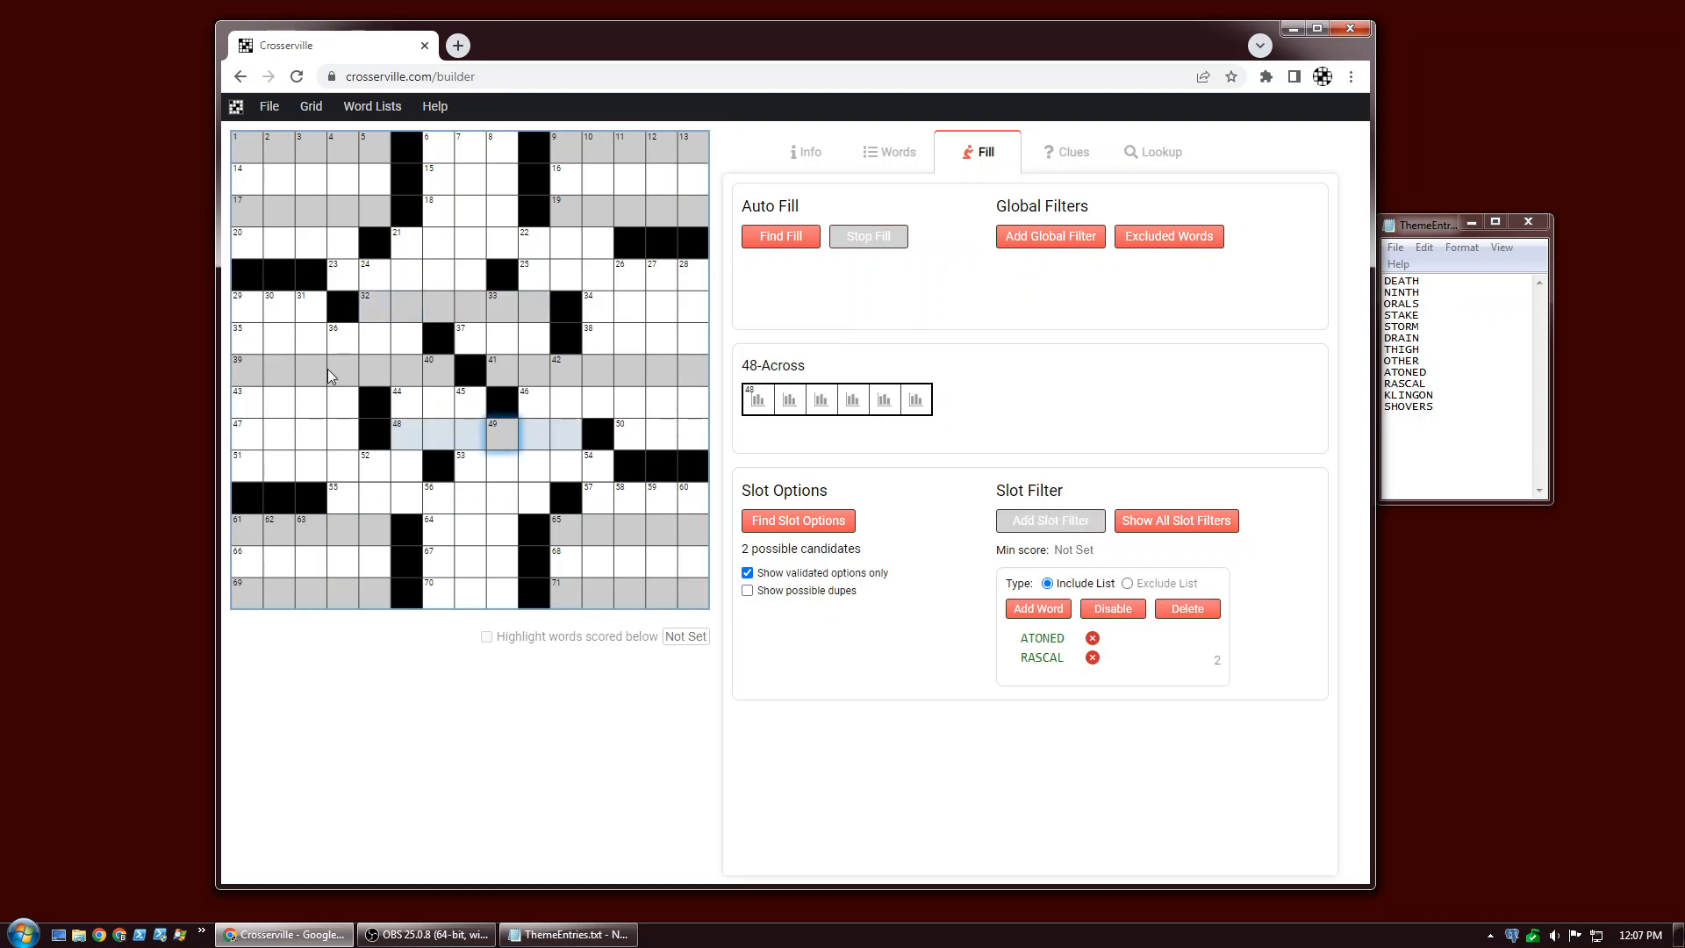
Give 39-Across and 41-Across an include-list slot filter containing KLINGON and SHOVERS.
click(241, 374)
click(1022, 522)
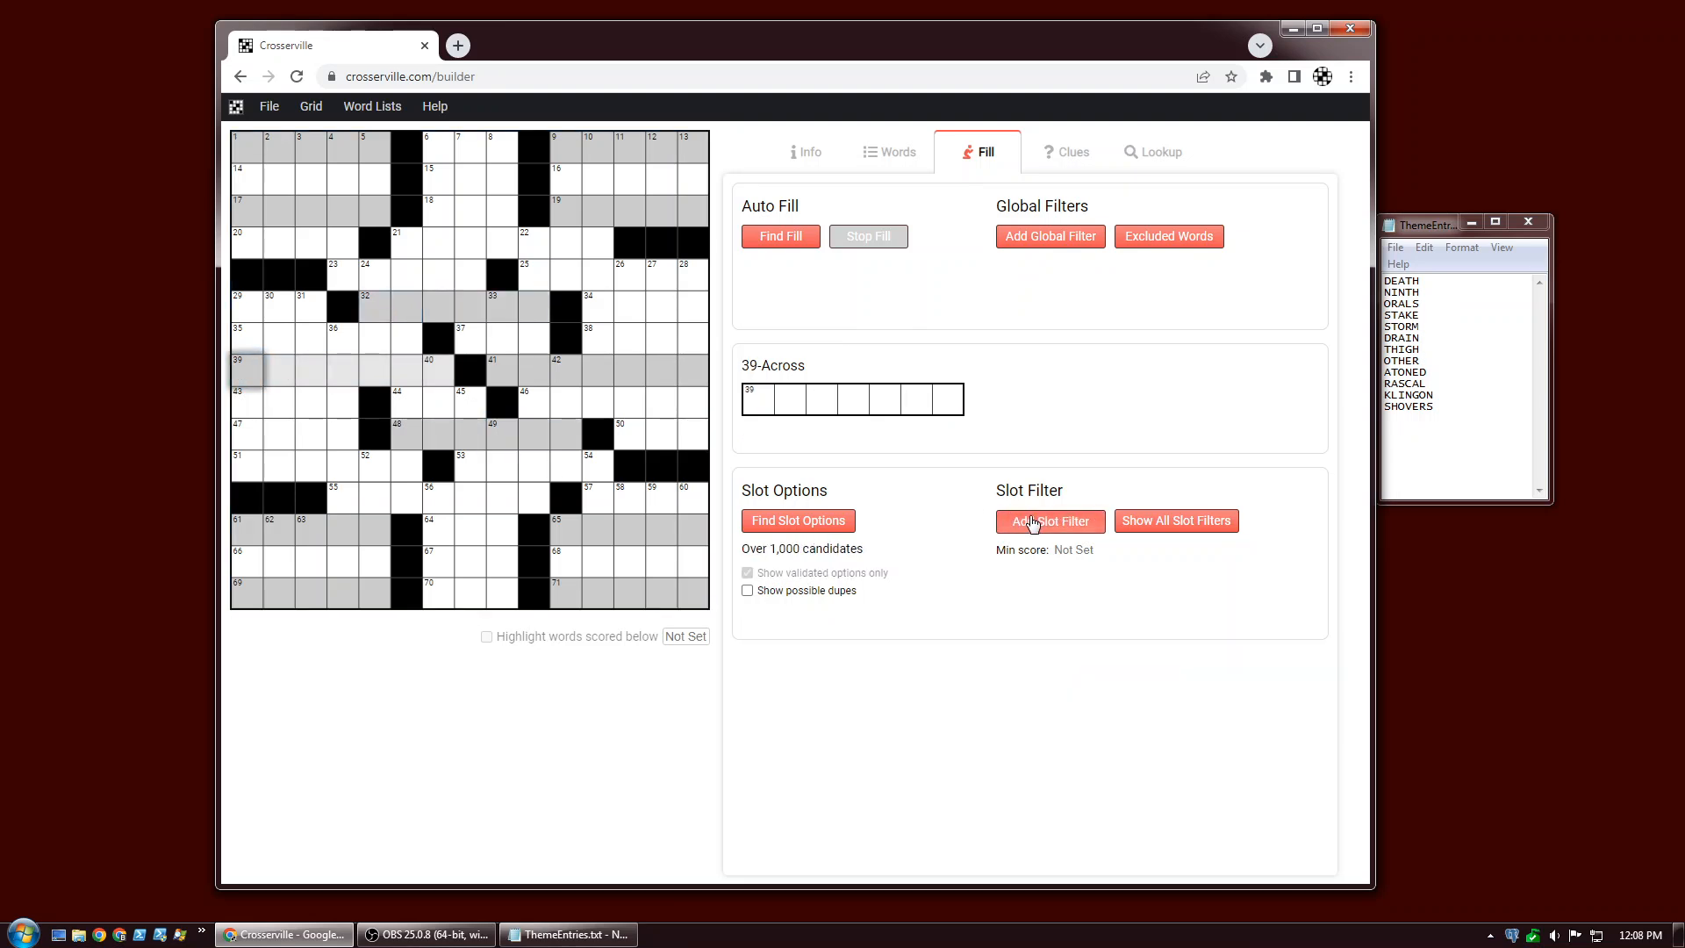
click(1047, 584)
click(1052, 611)
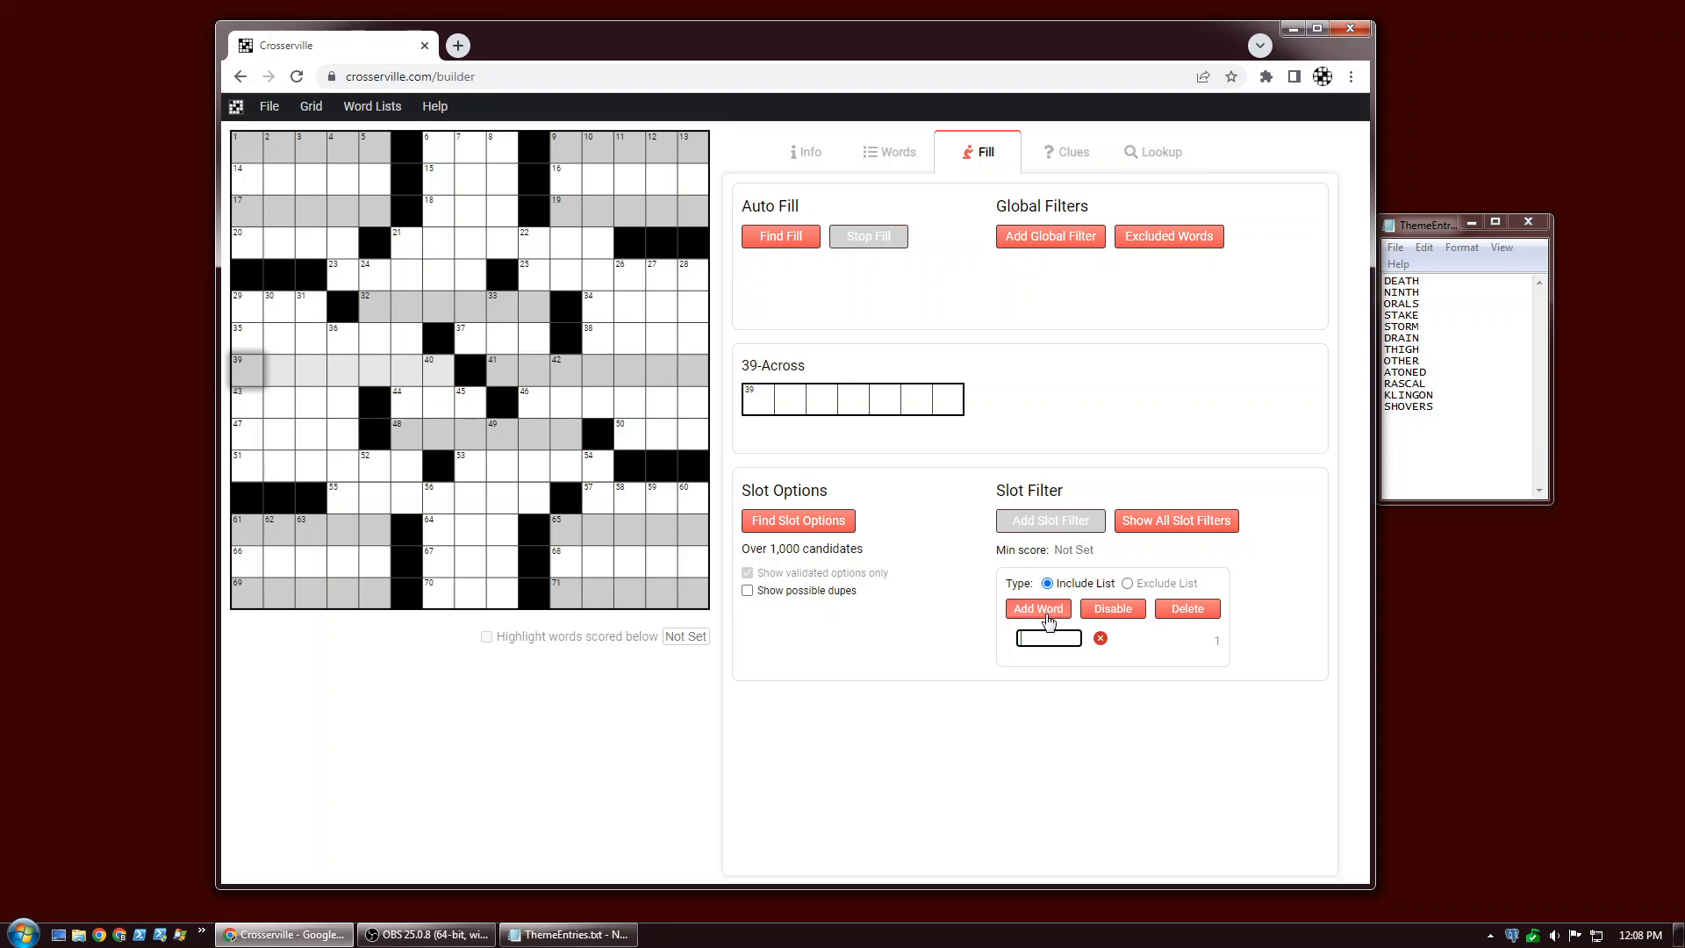
text(INGON)
click(1054, 618)
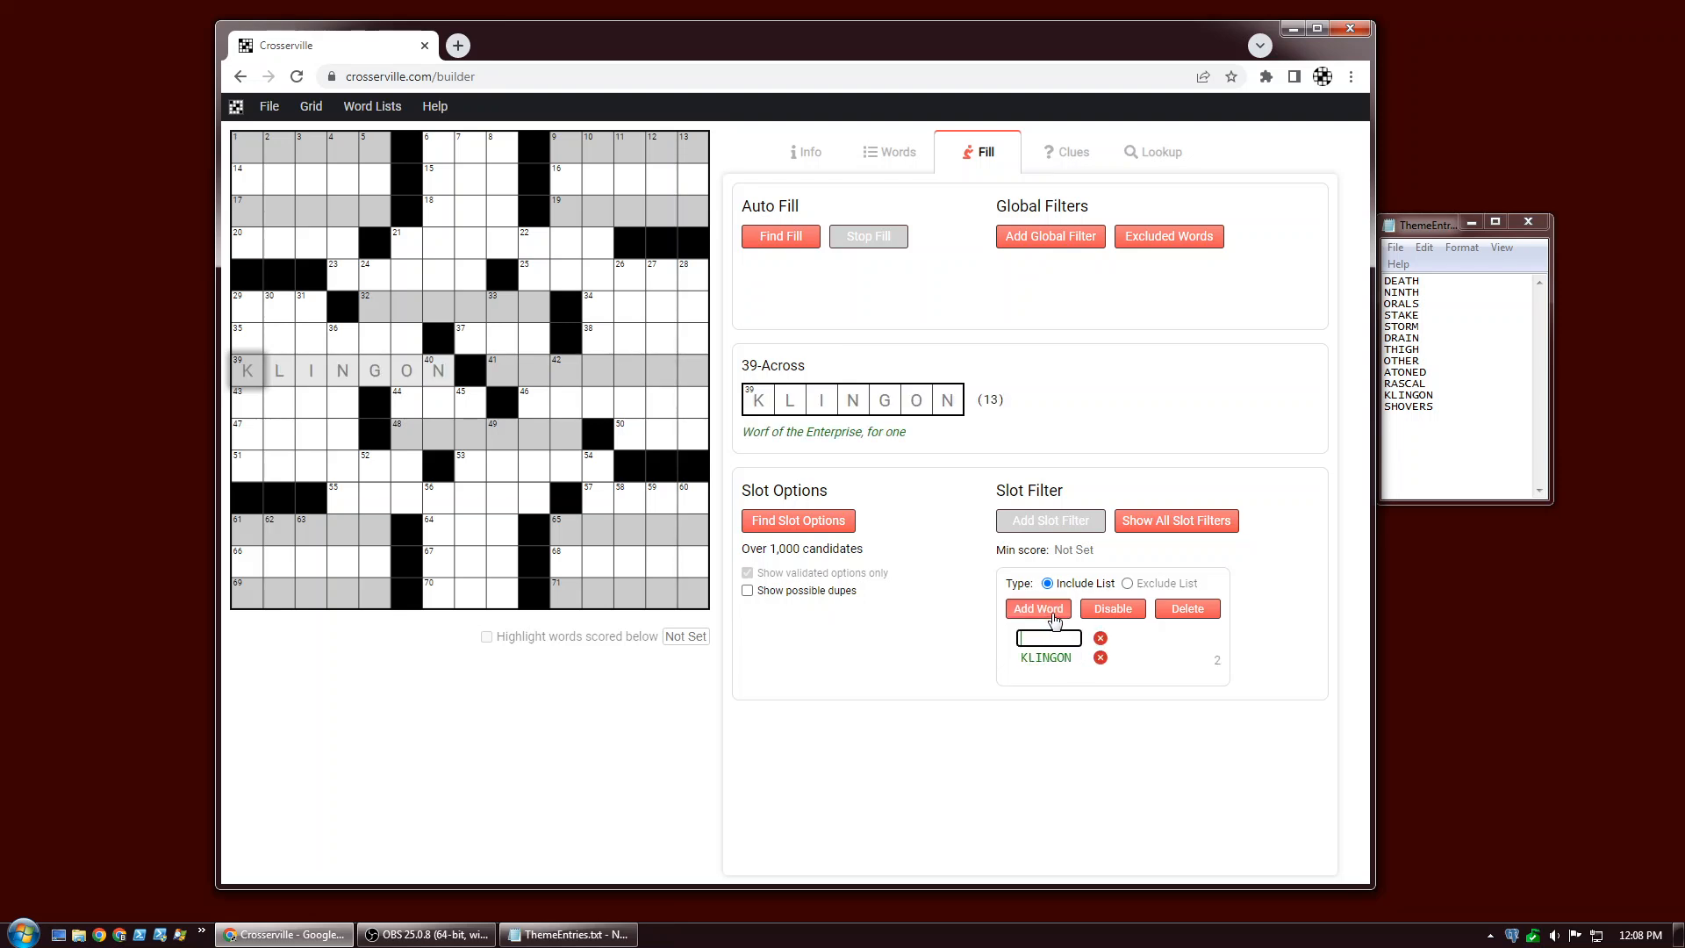
text(SHOVERS)
key(Return)
click(628, 375)
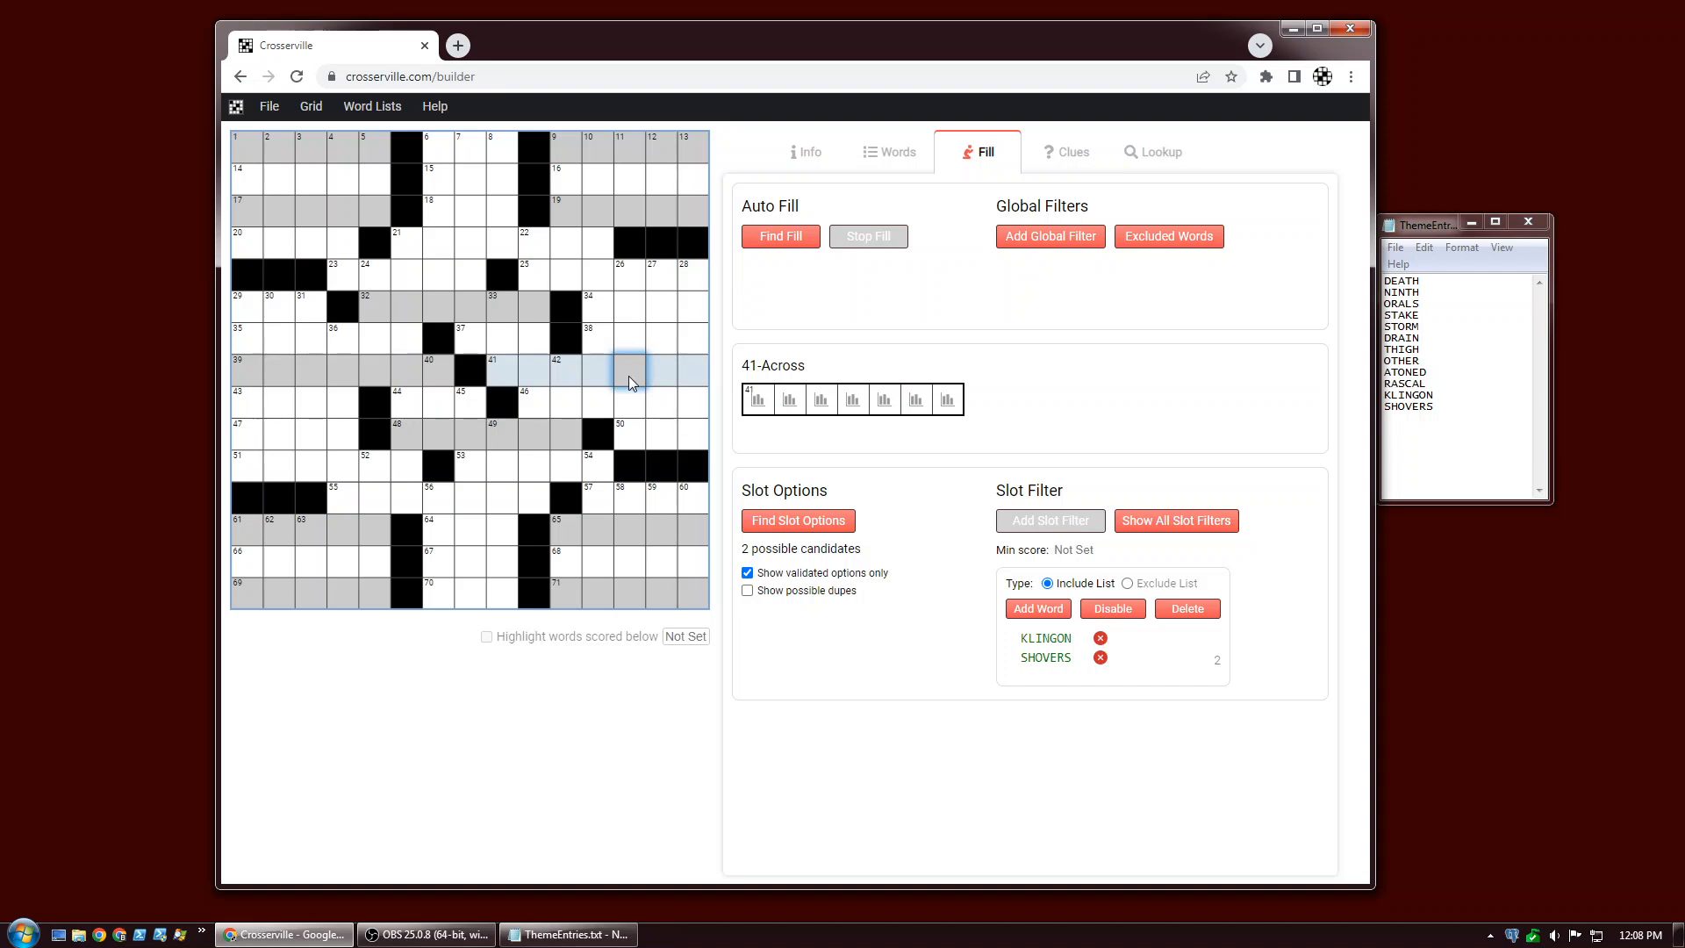
Auto-fill the grid, then list the slot options for 1-Across.
click(787, 240)
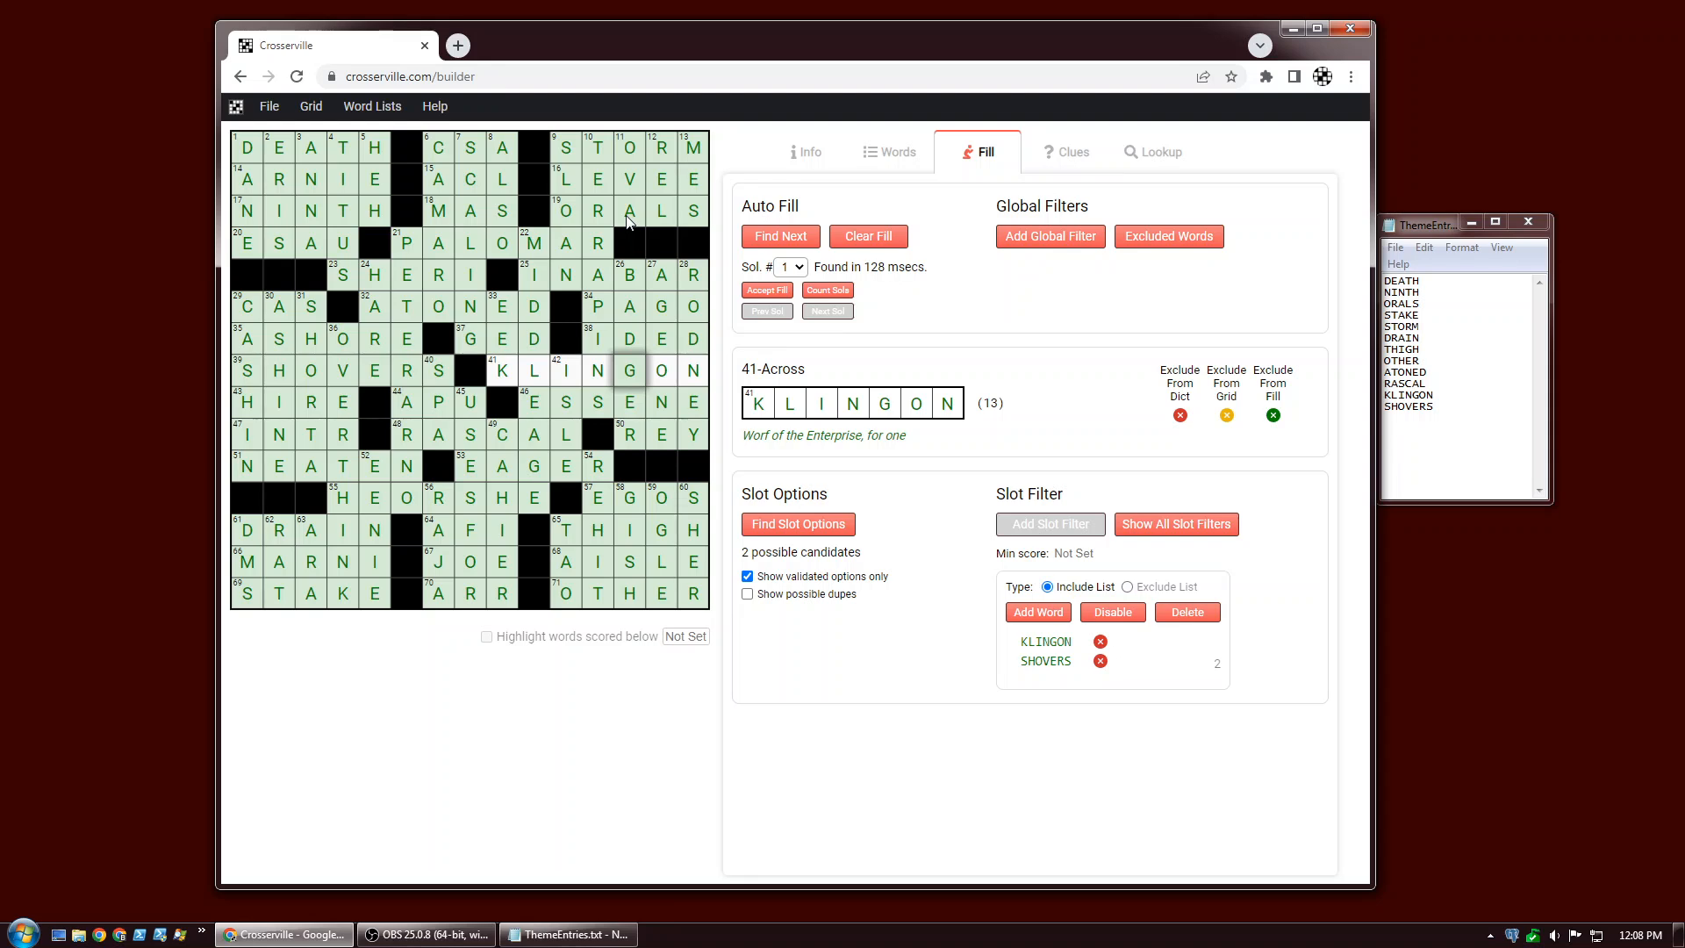
click(259, 156)
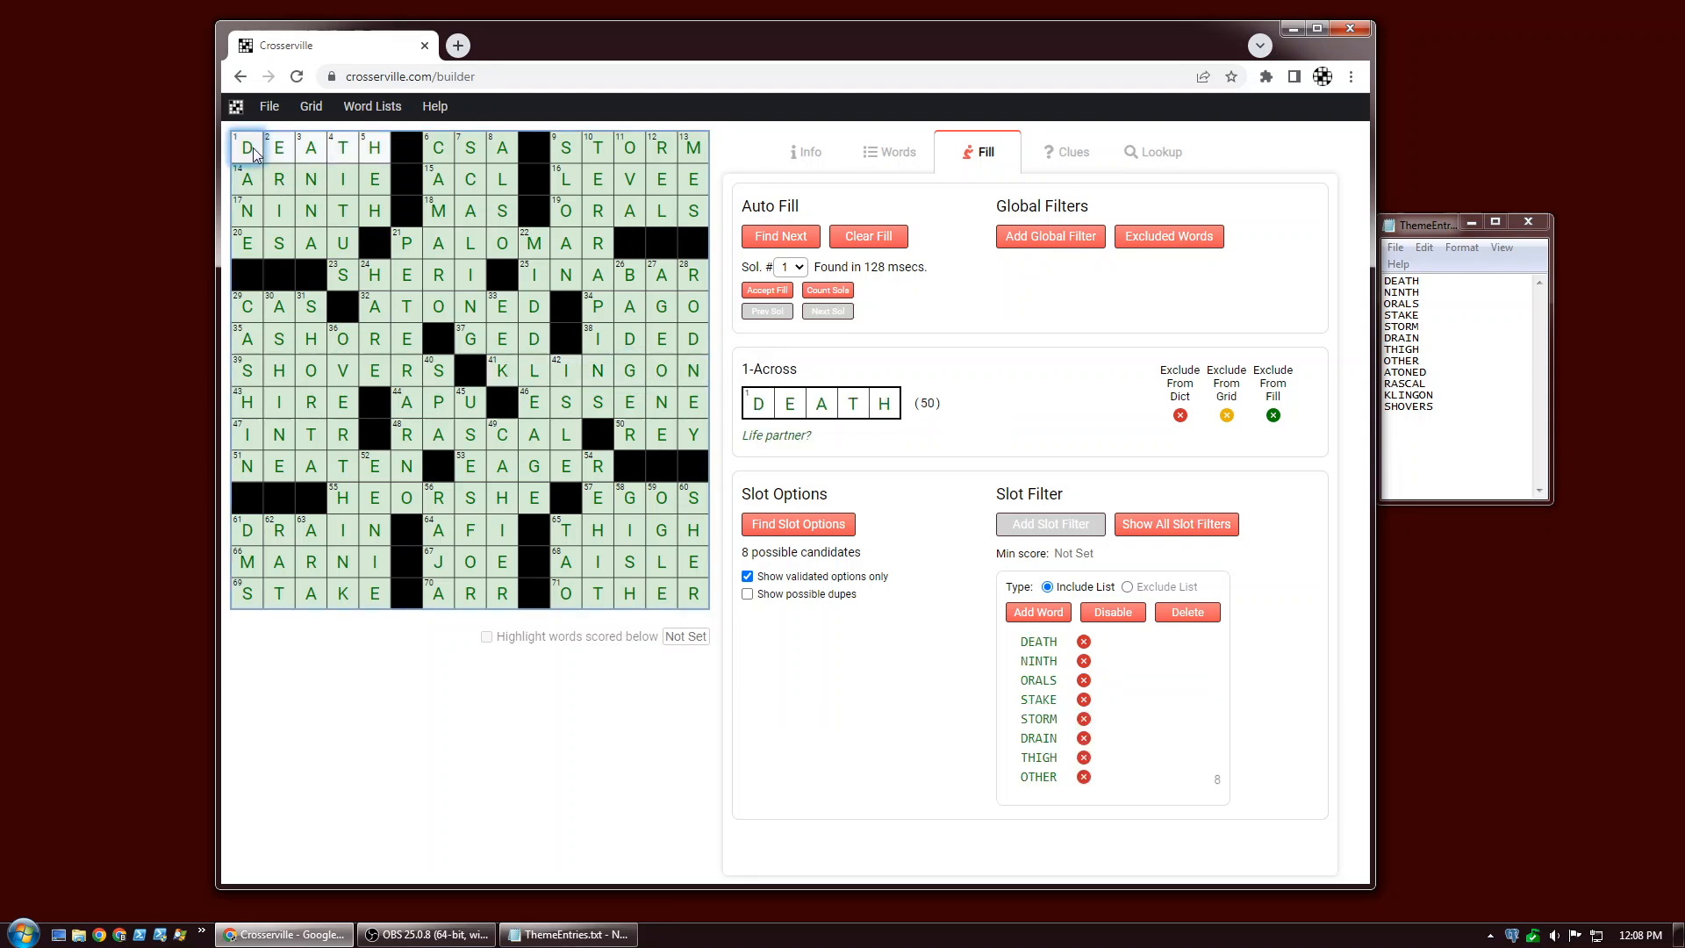
click(763, 525)
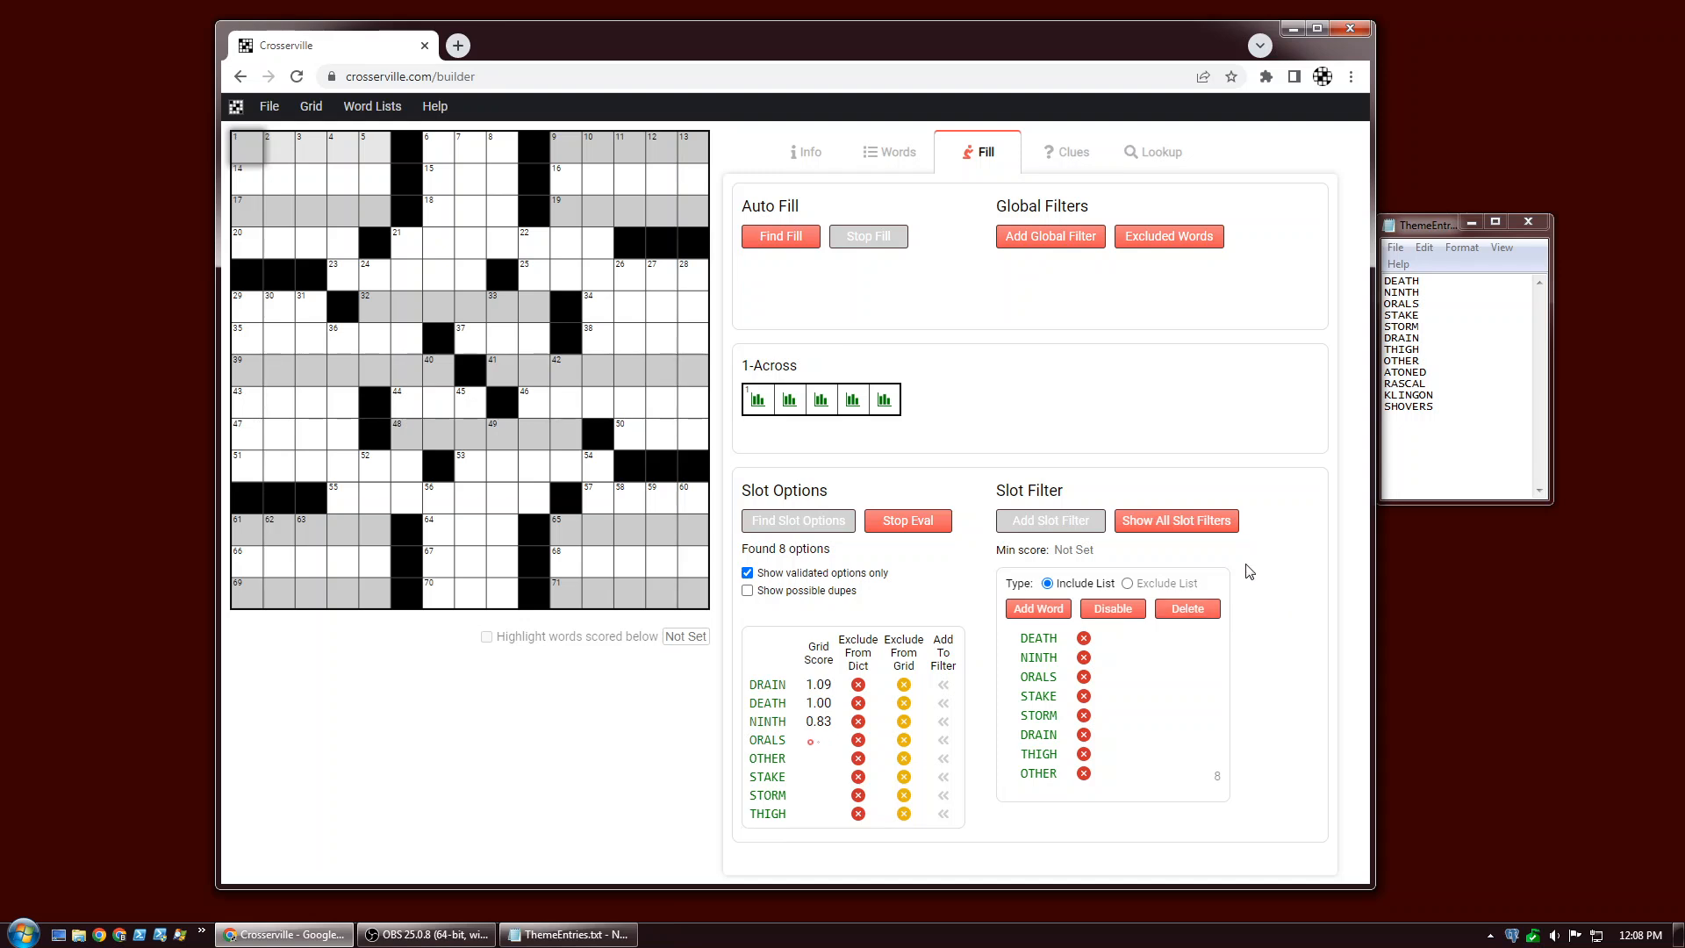
Delete all slot filters from the grid.
click(1155, 525)
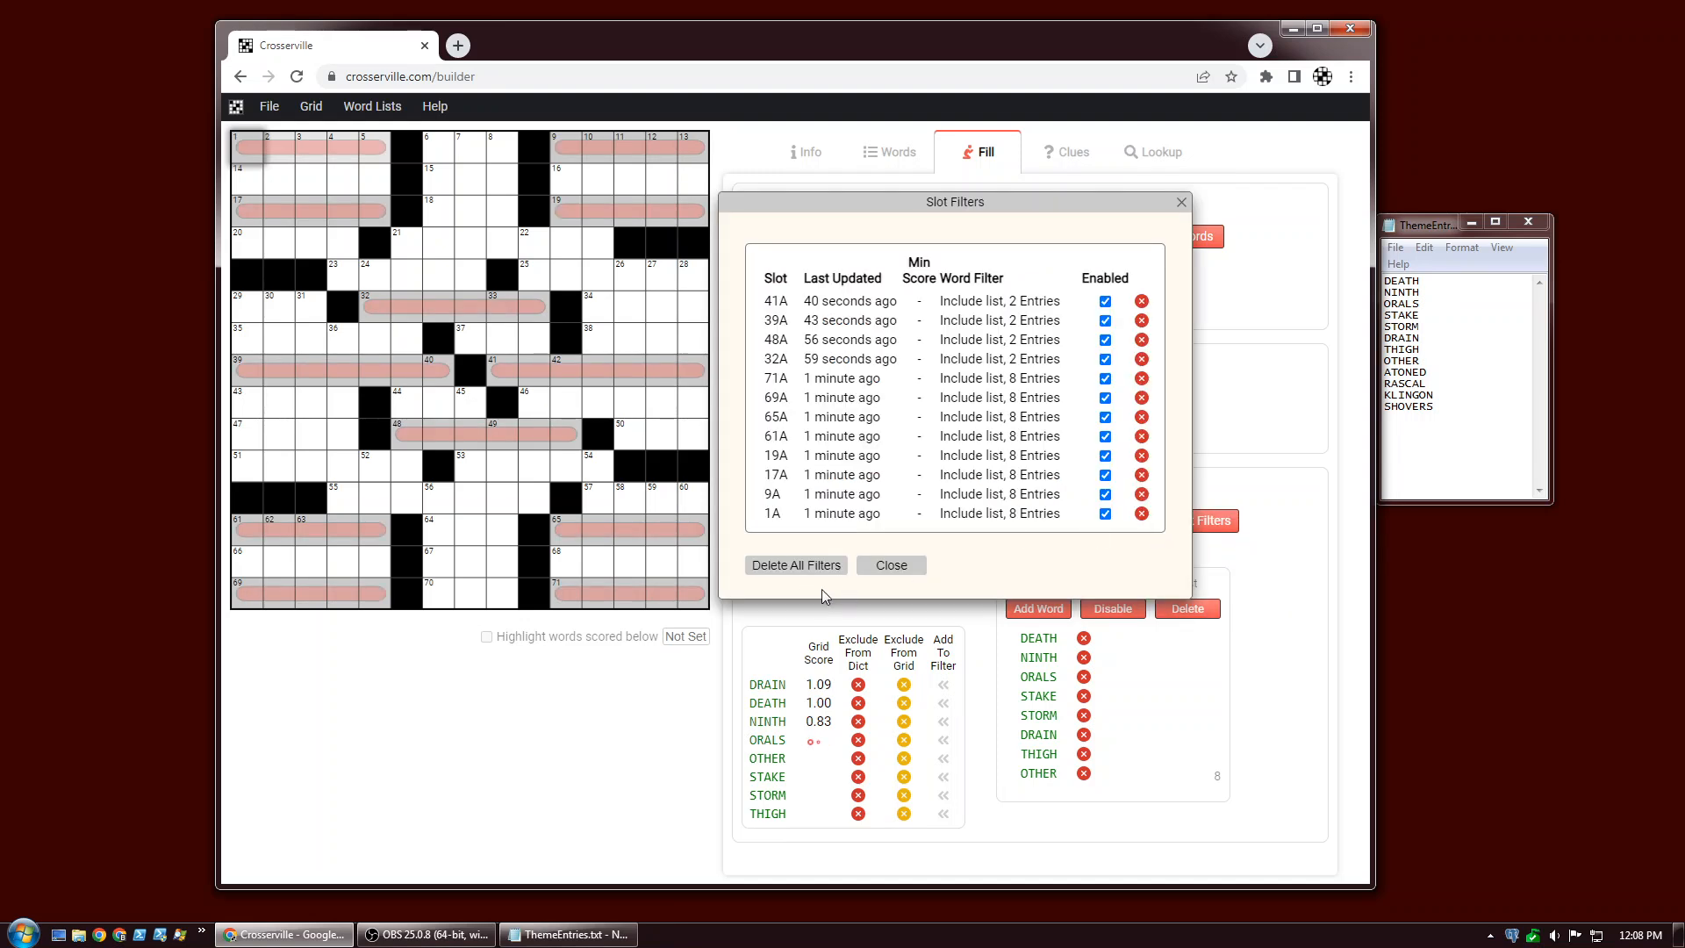
click(801, 568)
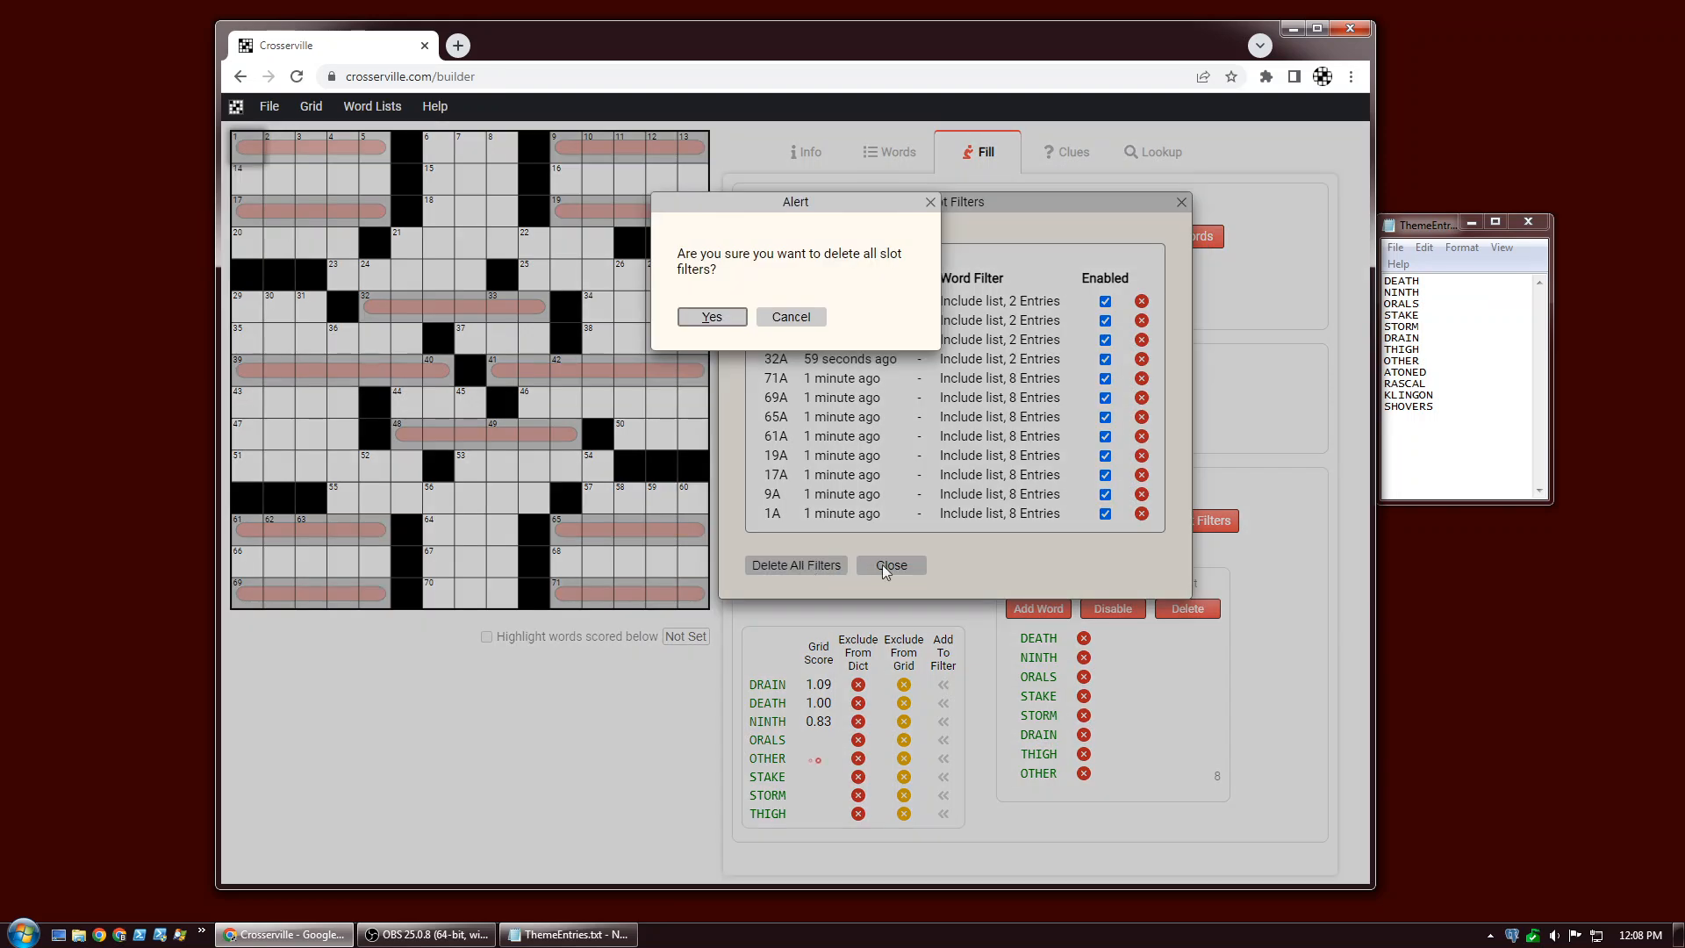
click(727, 323)
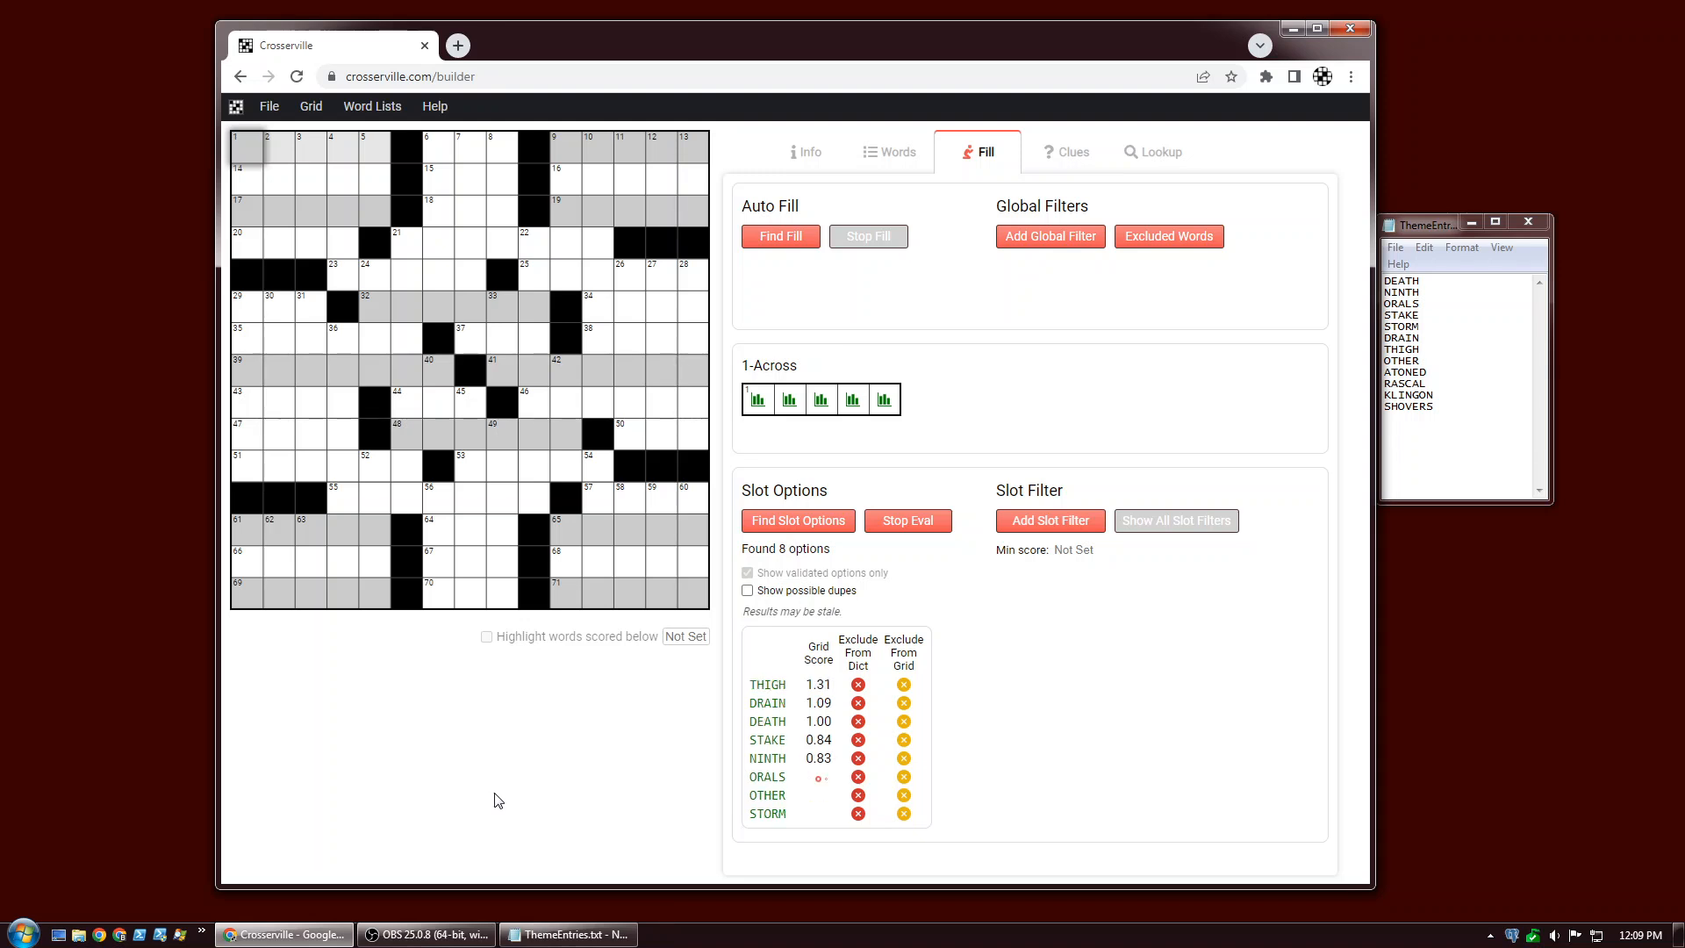
Import ThemeEntries.txt as an alternate word list.
click(387, 112)
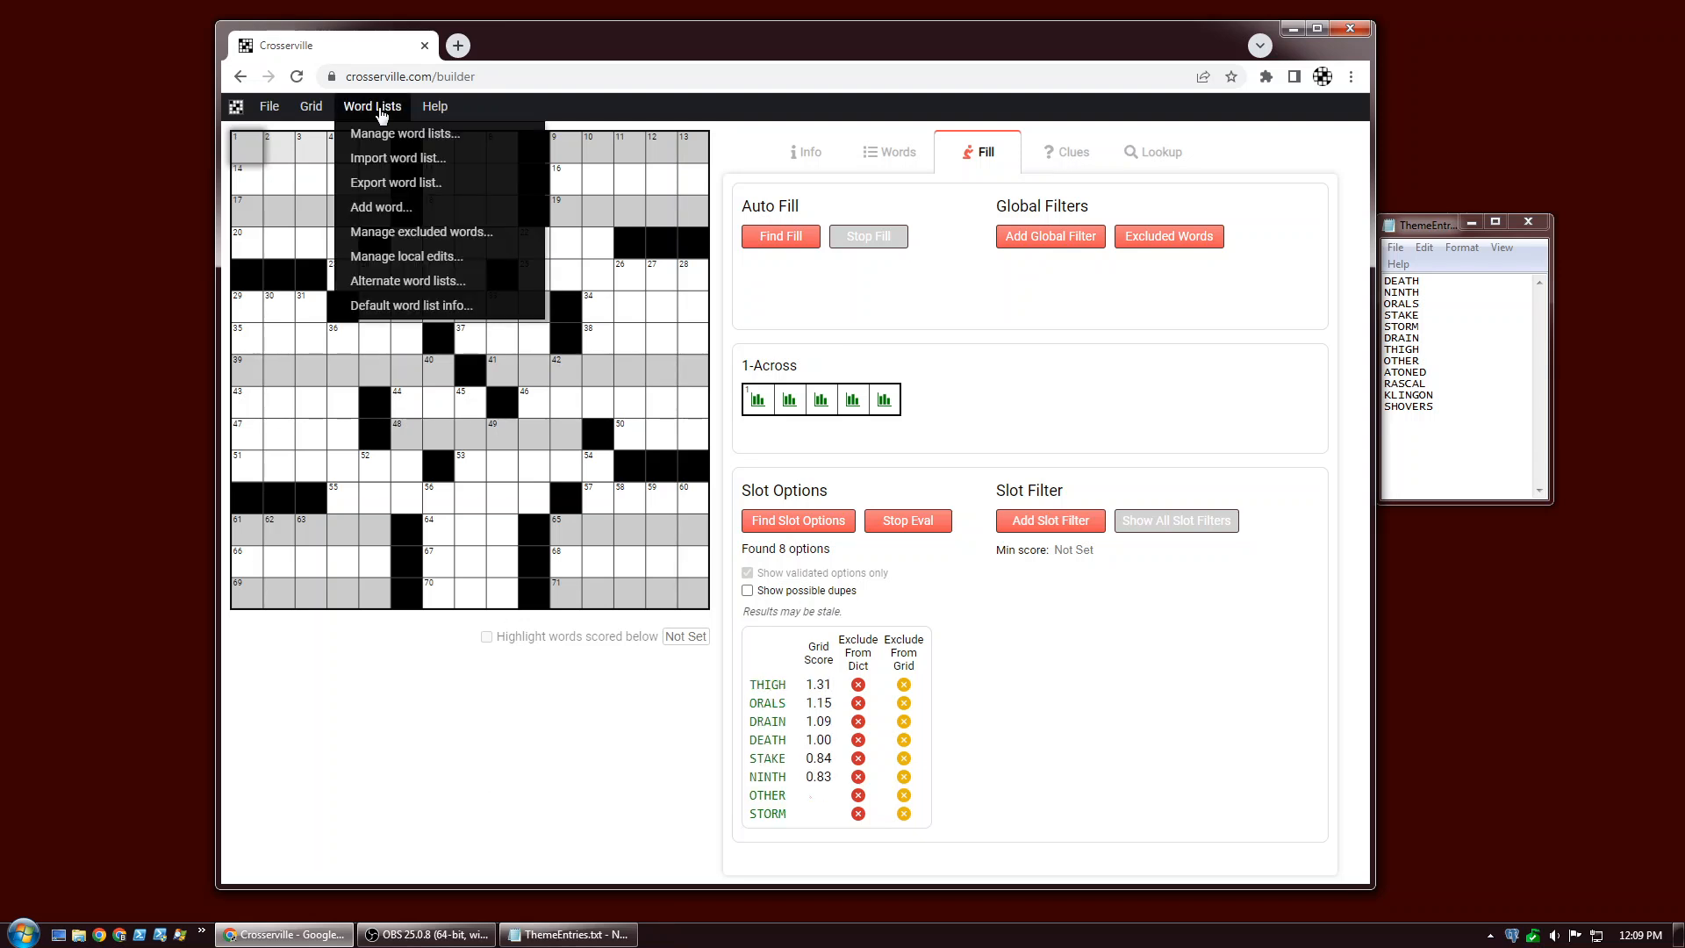
click(431, 279)
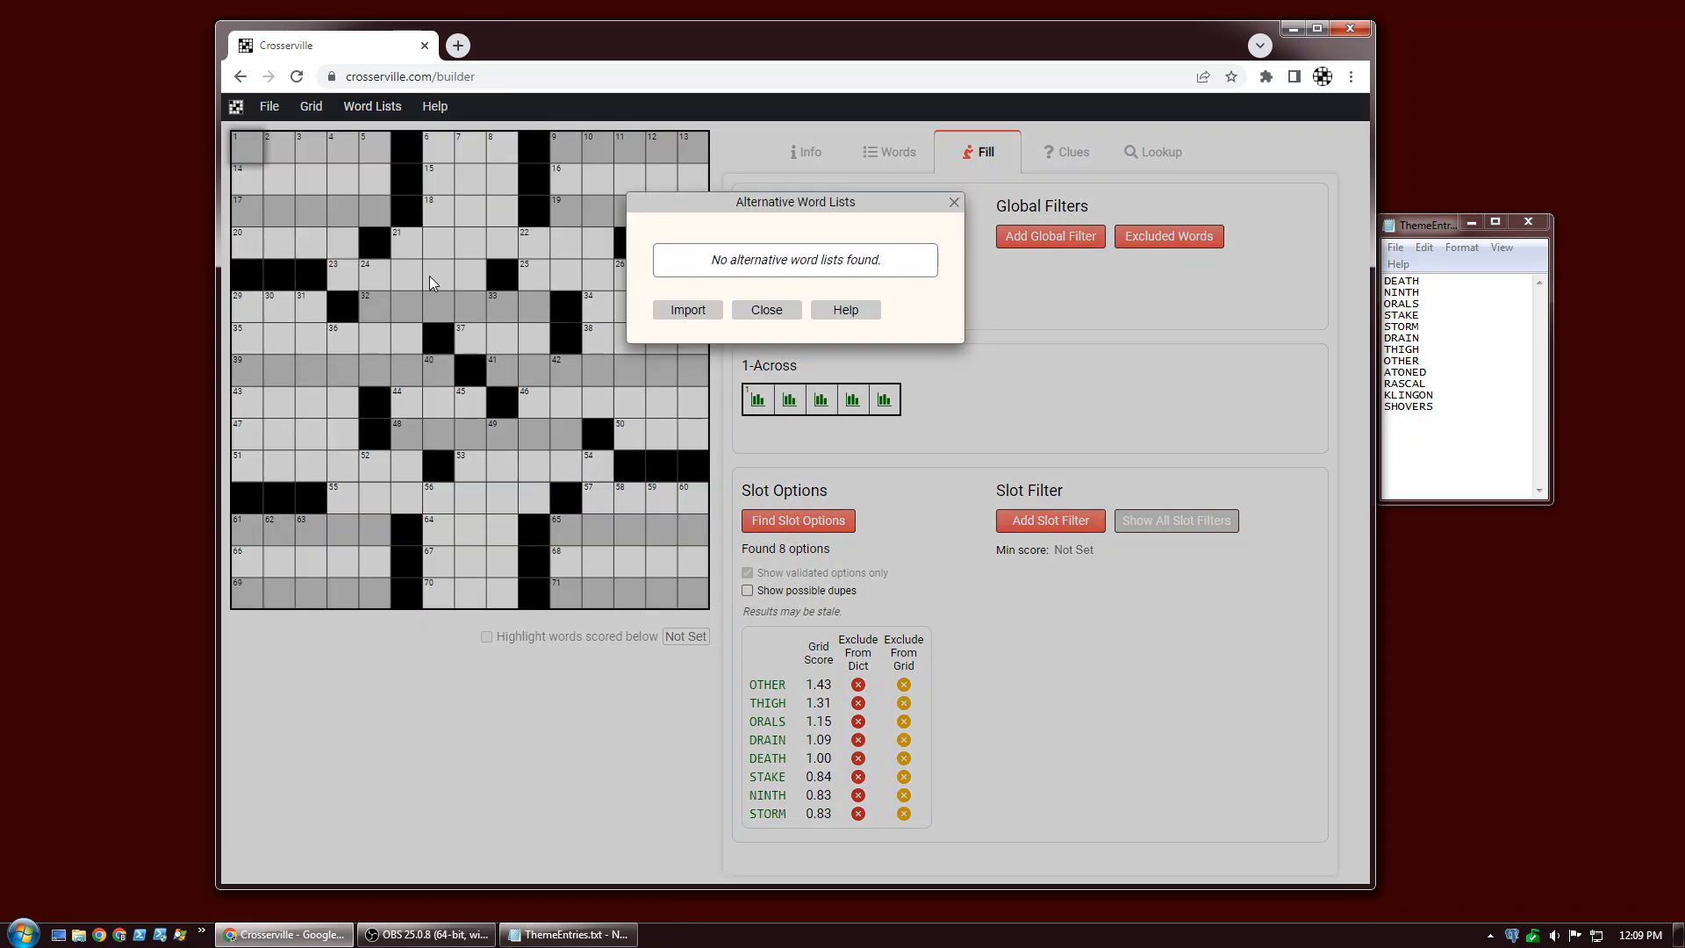
click(688, 310)
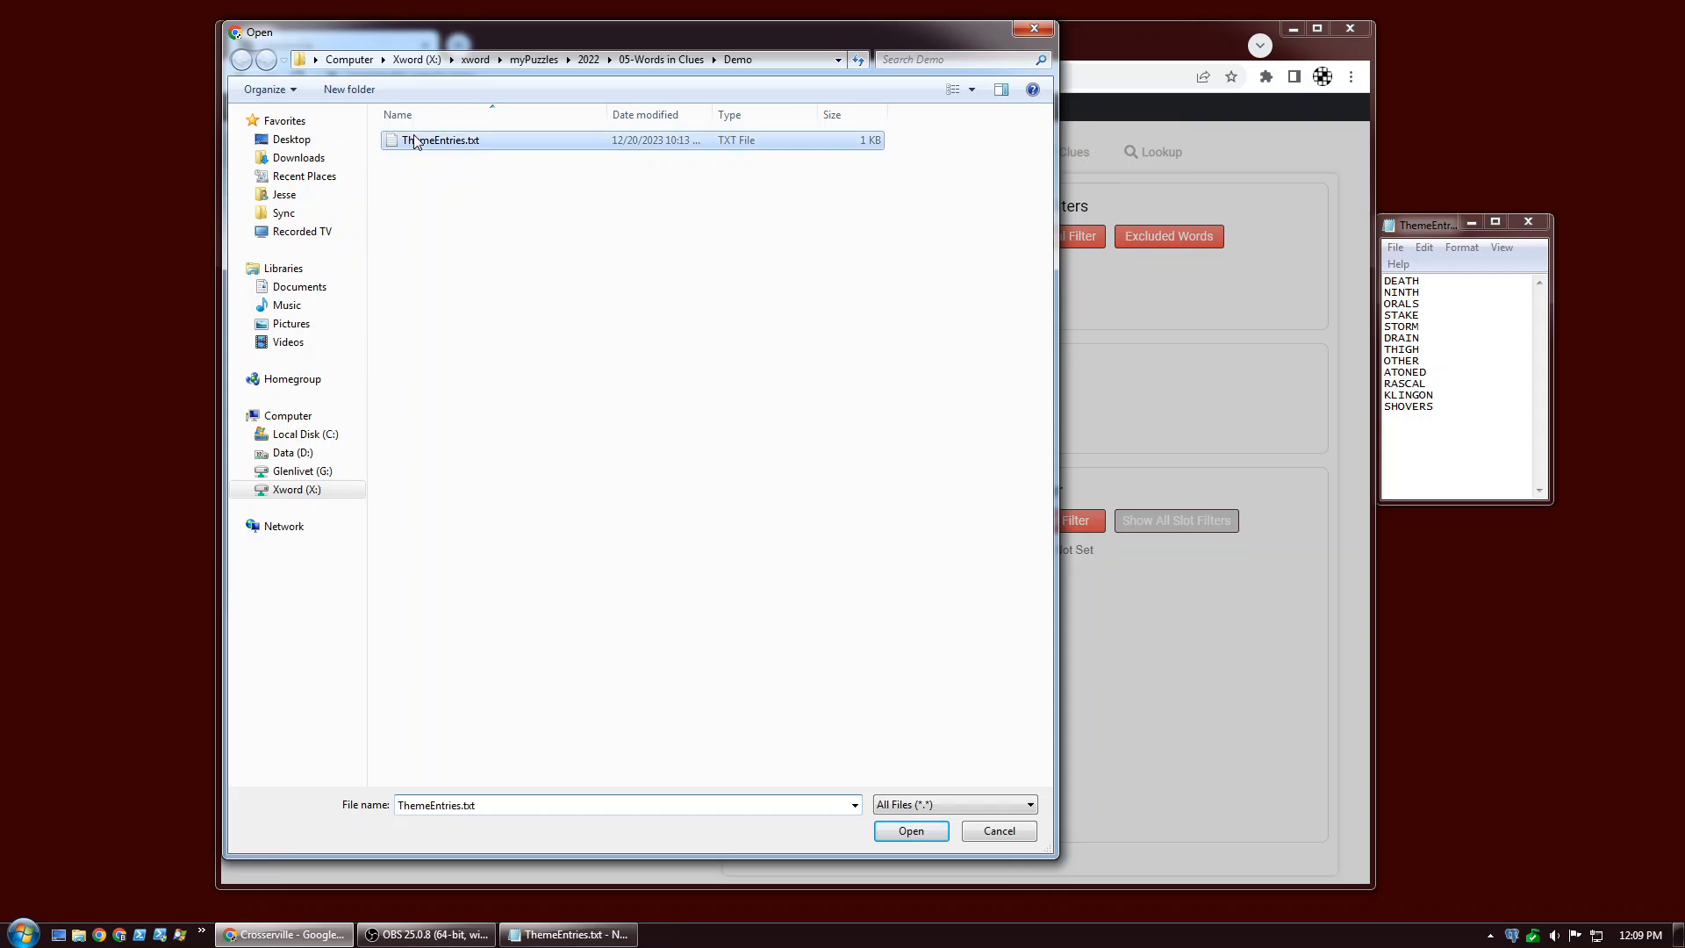
double_click(415, 140)
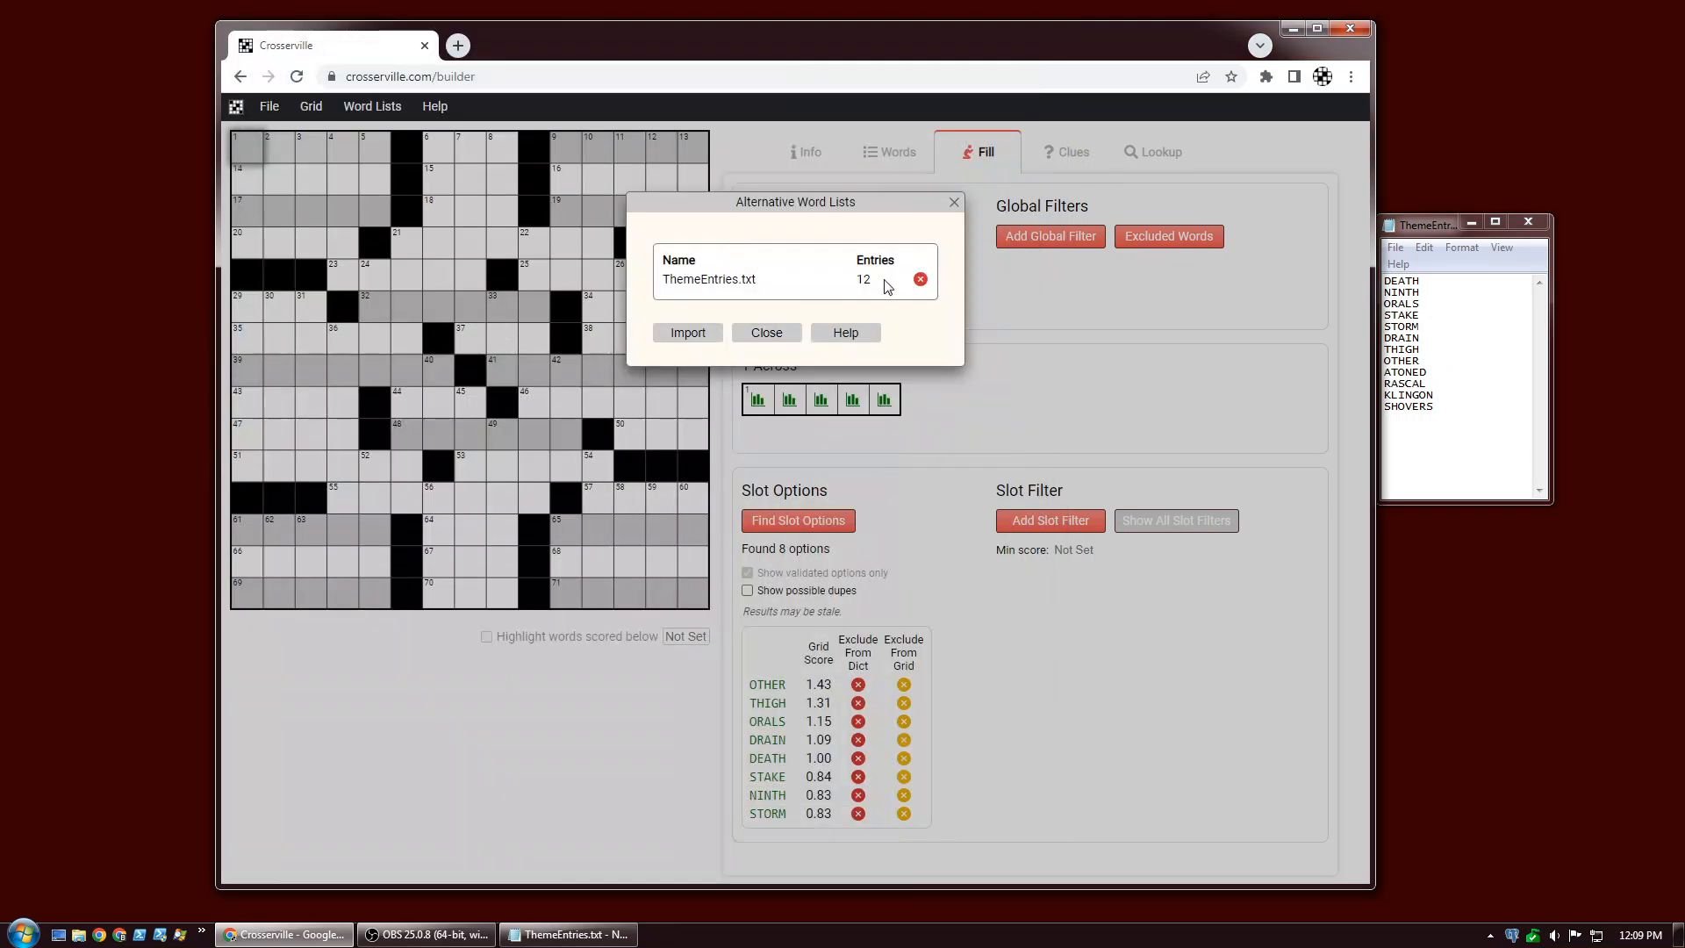
click(776, 334)
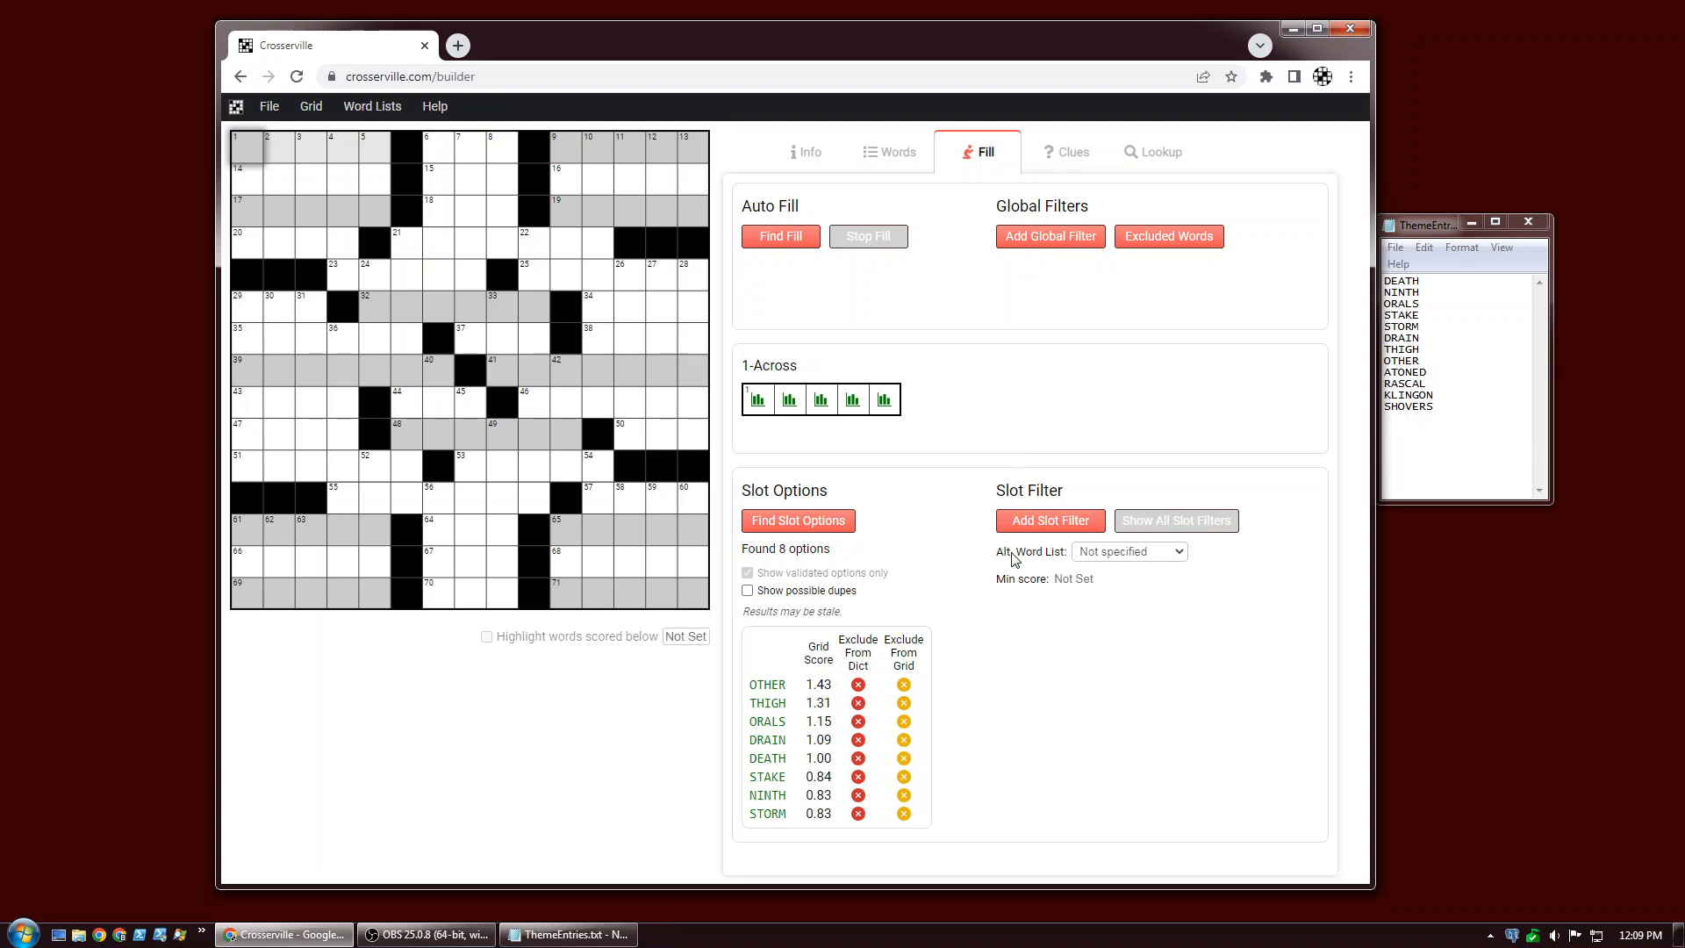
Set the alternate word list of 1-, 9-, 17- and 19-Across to ThemeEntries.txt.
click(1139, 554)
click(1128, 585)
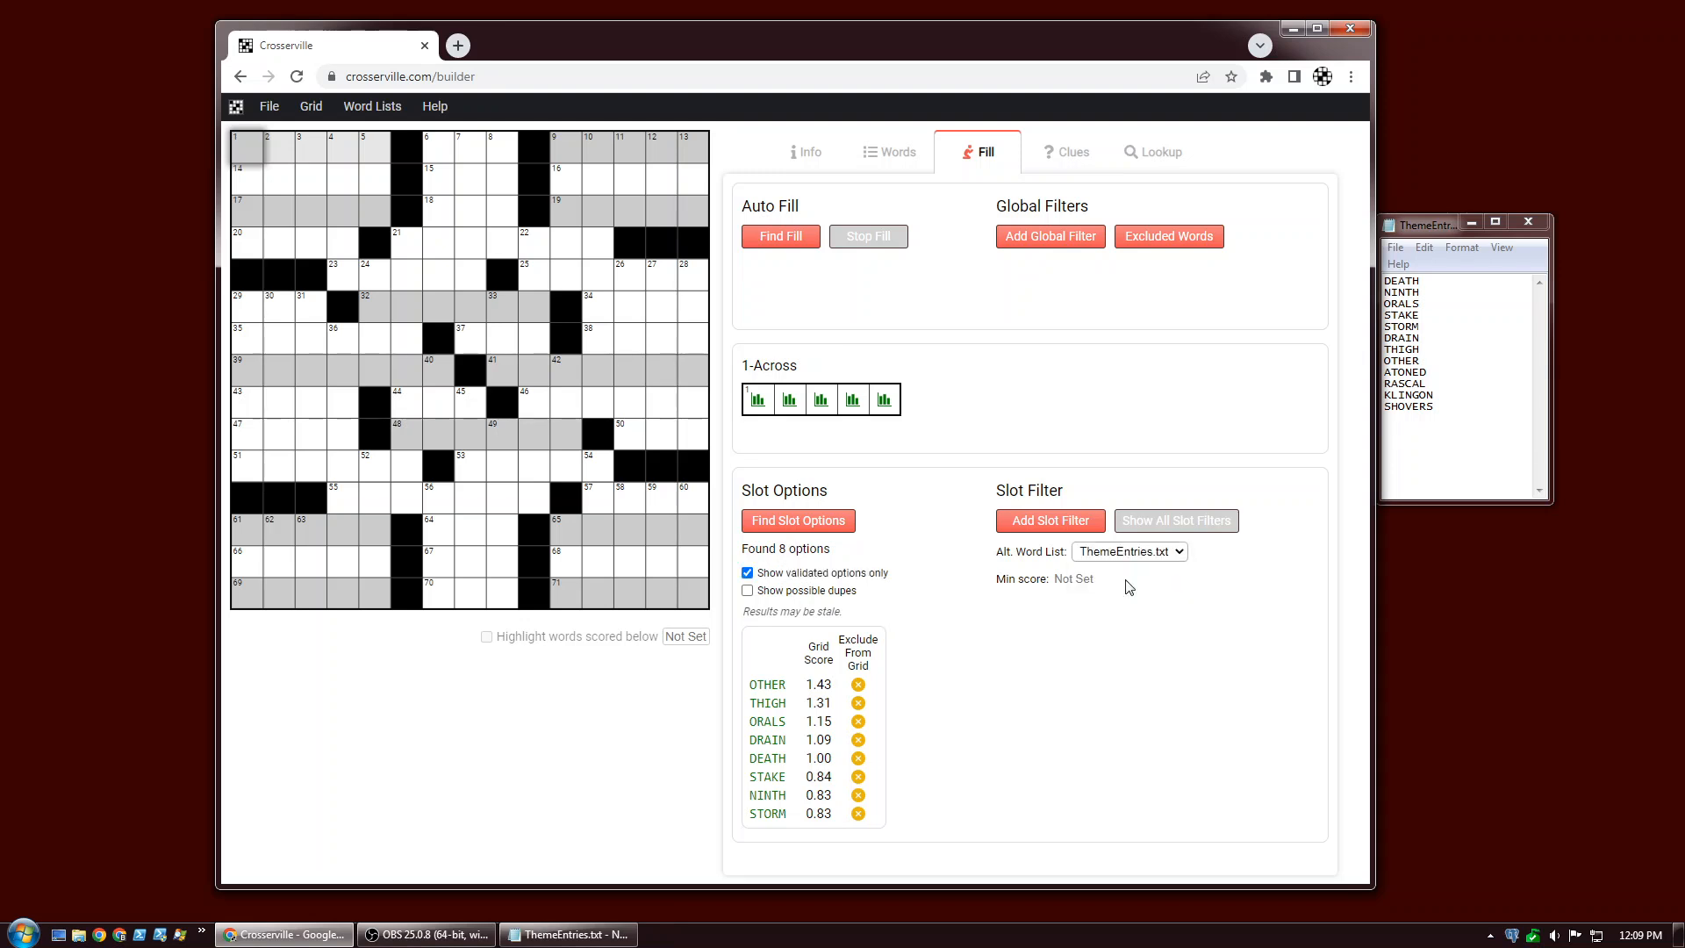
click(597, 149)
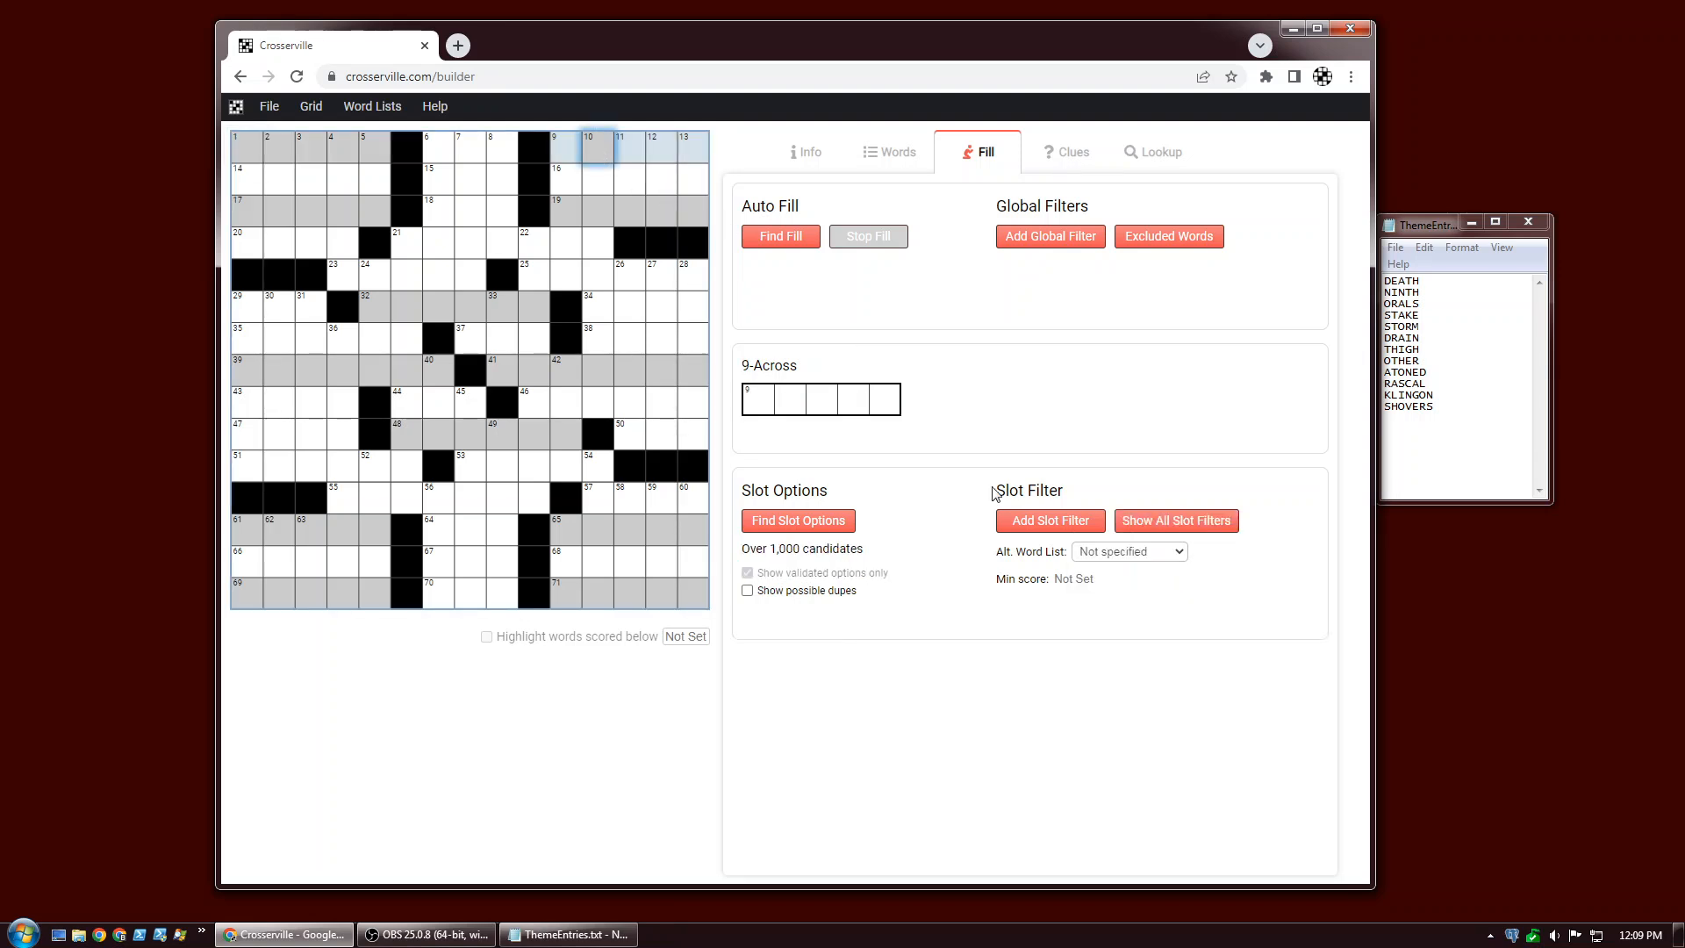
click(1132, 552)
click(1125, 582)
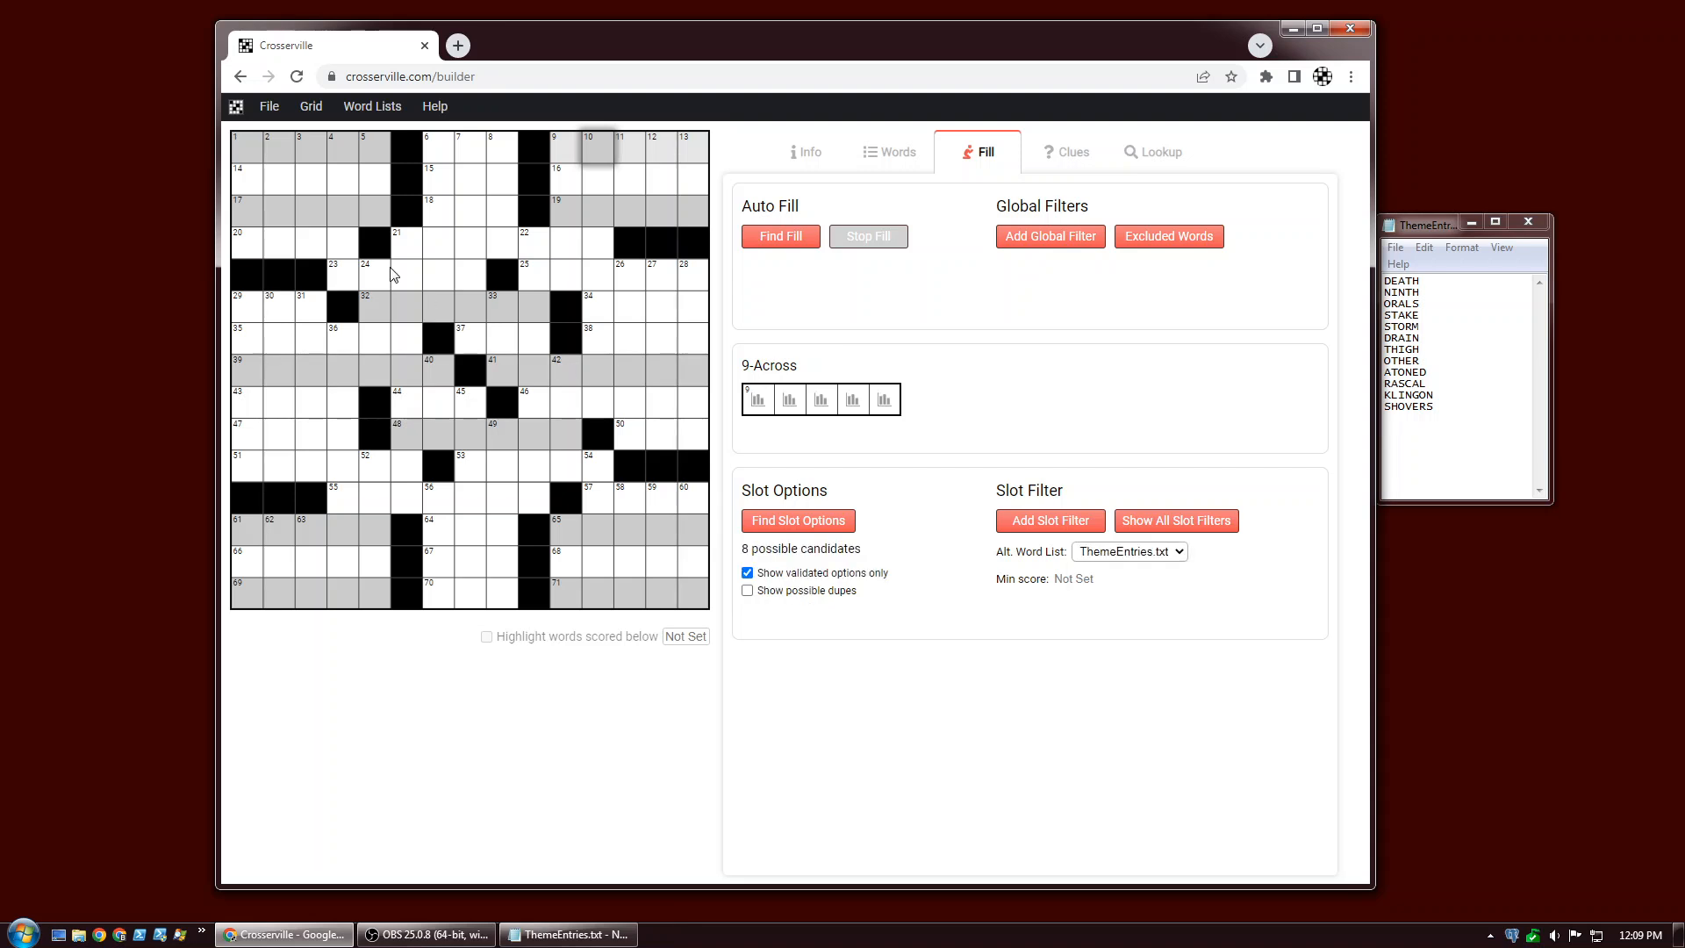
click(312, 217)
click(1128, 553)
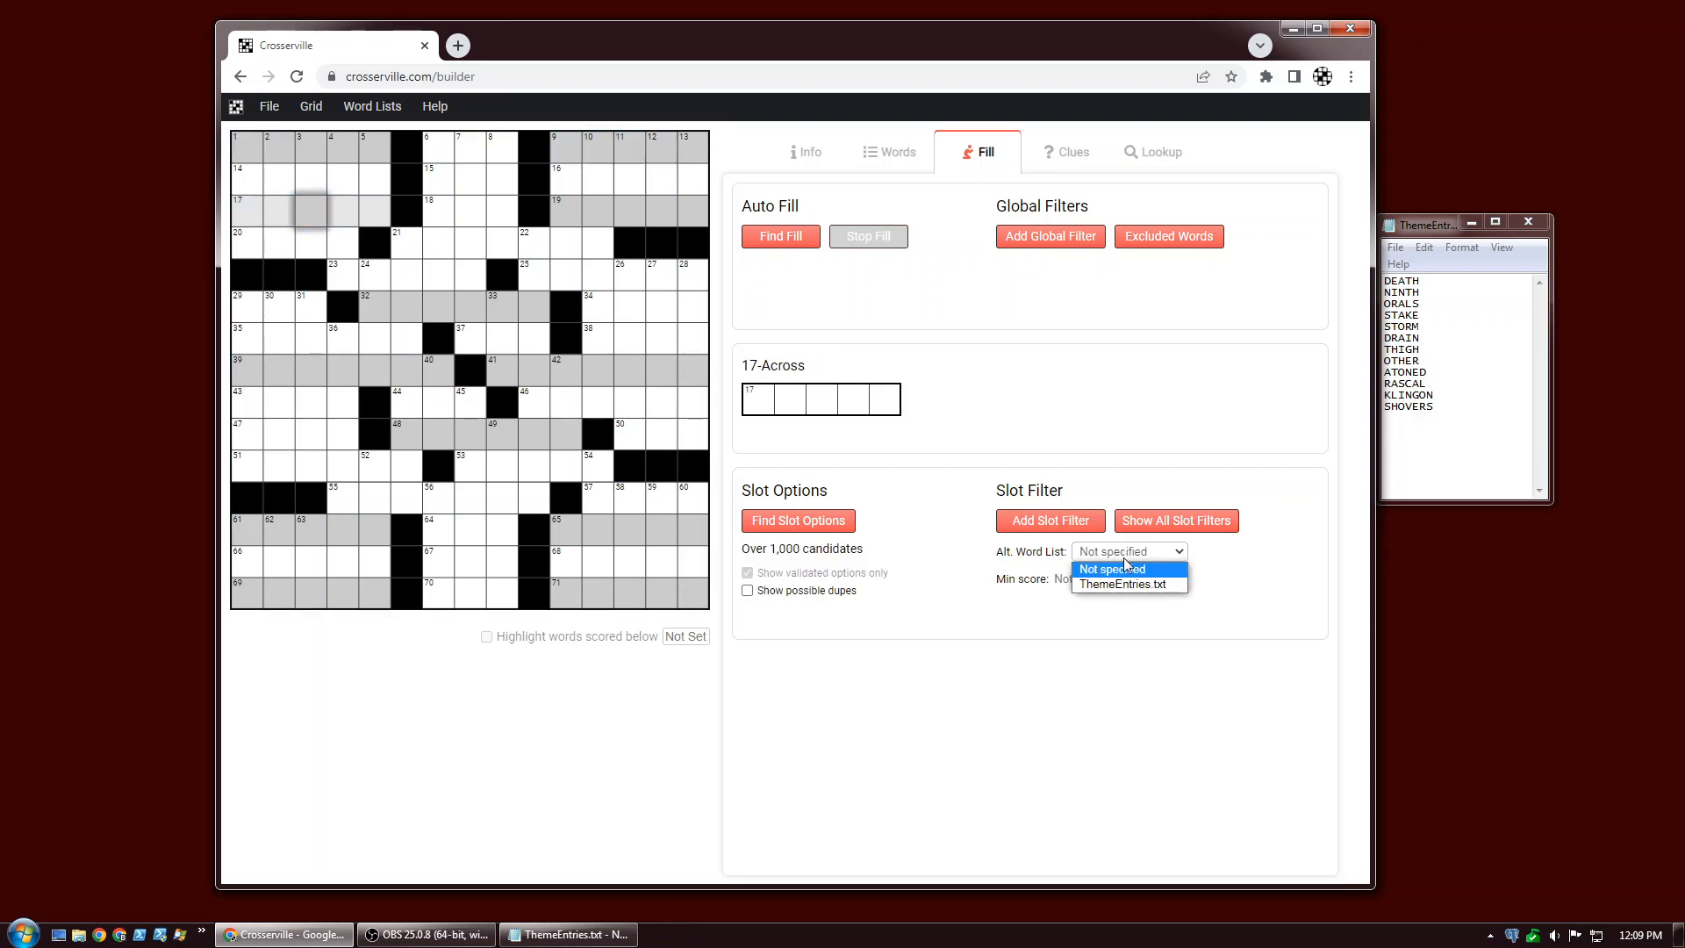
click(1124, 583)
click(596, 210)
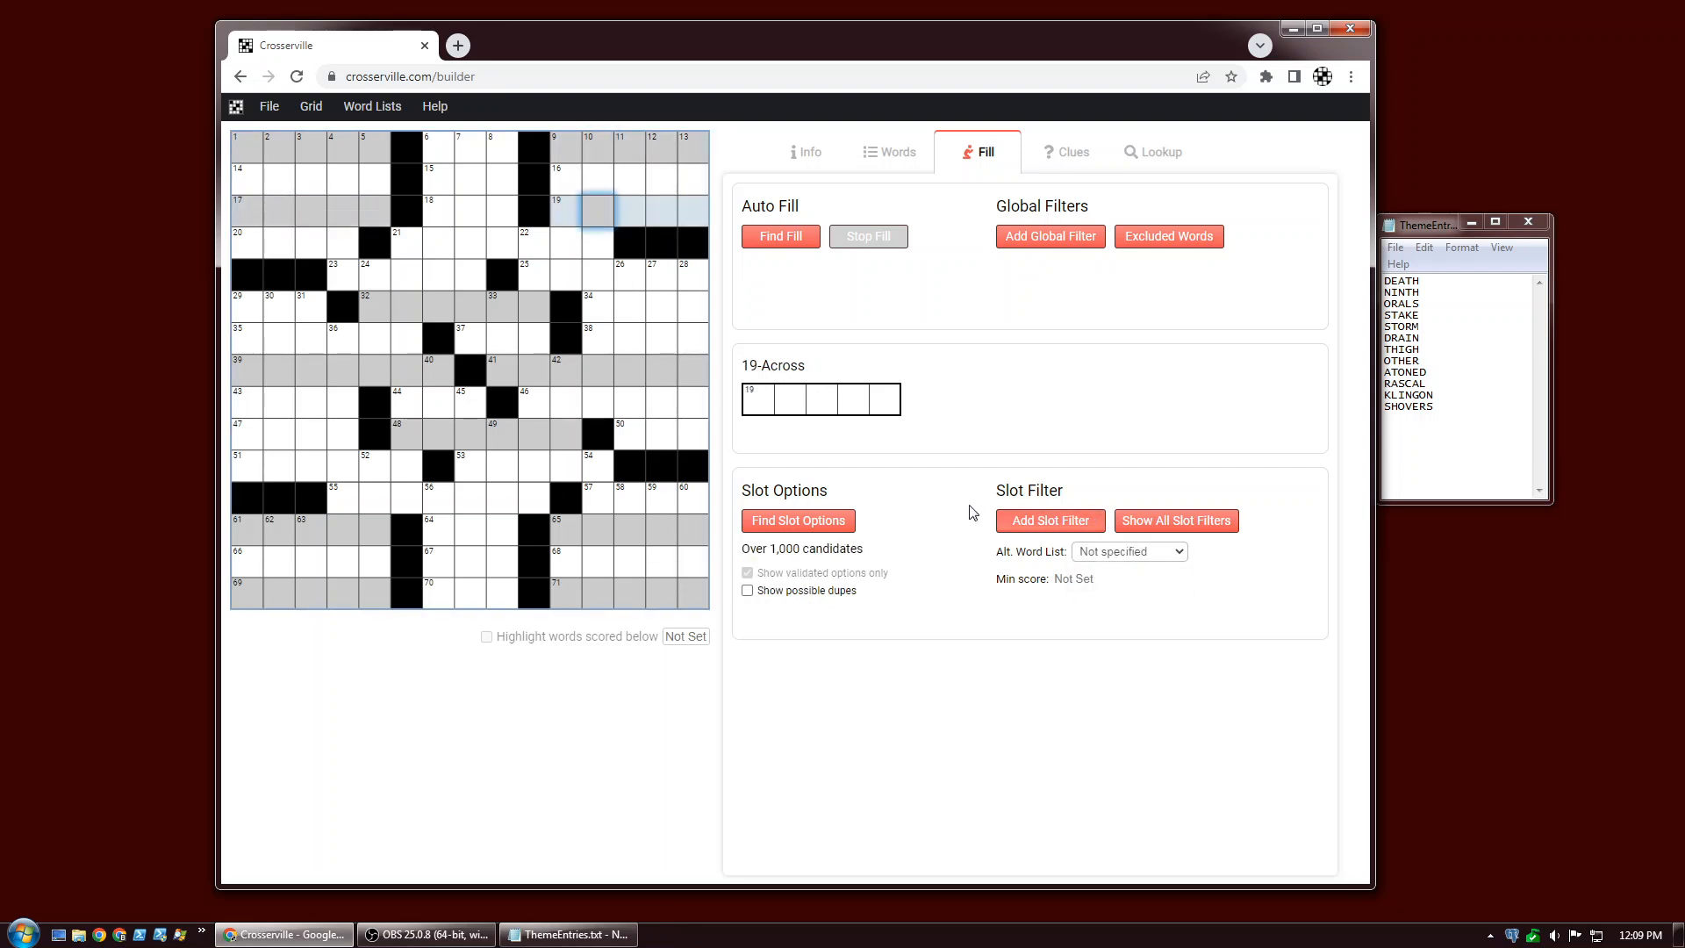
click(1111, 553)
click(1114, 581)
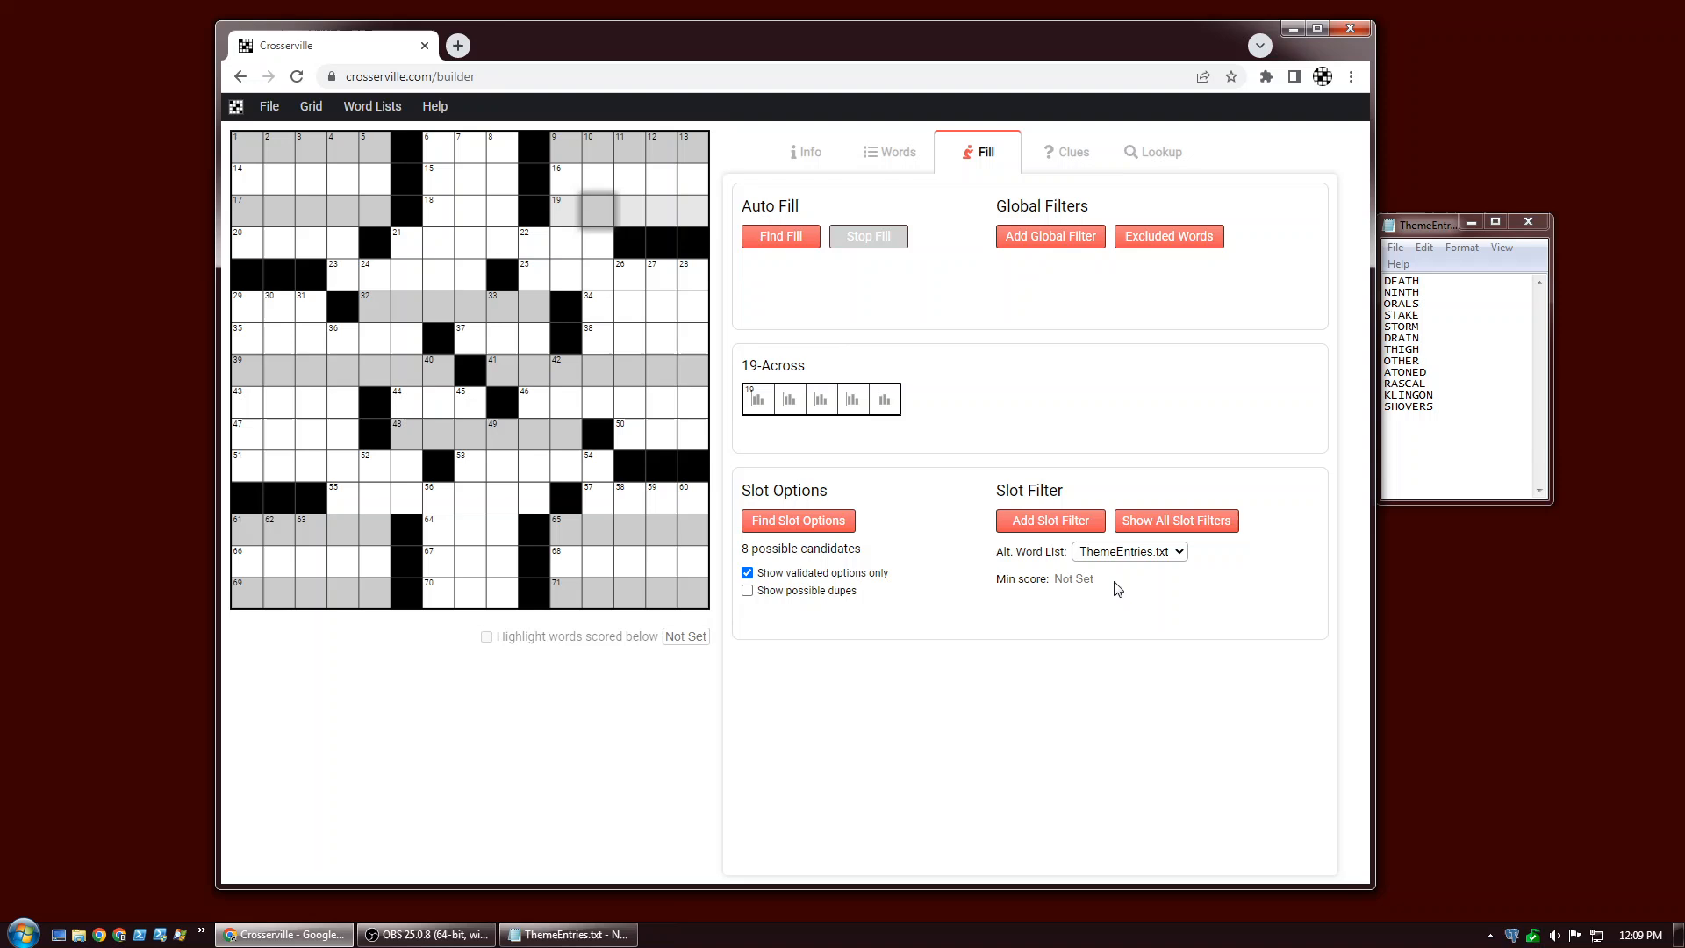
Set the alternate word list of 32-, 39-, 41- and 48-Across to ThemeEntries.txt.
click(375, 319)
click(1077, 552)
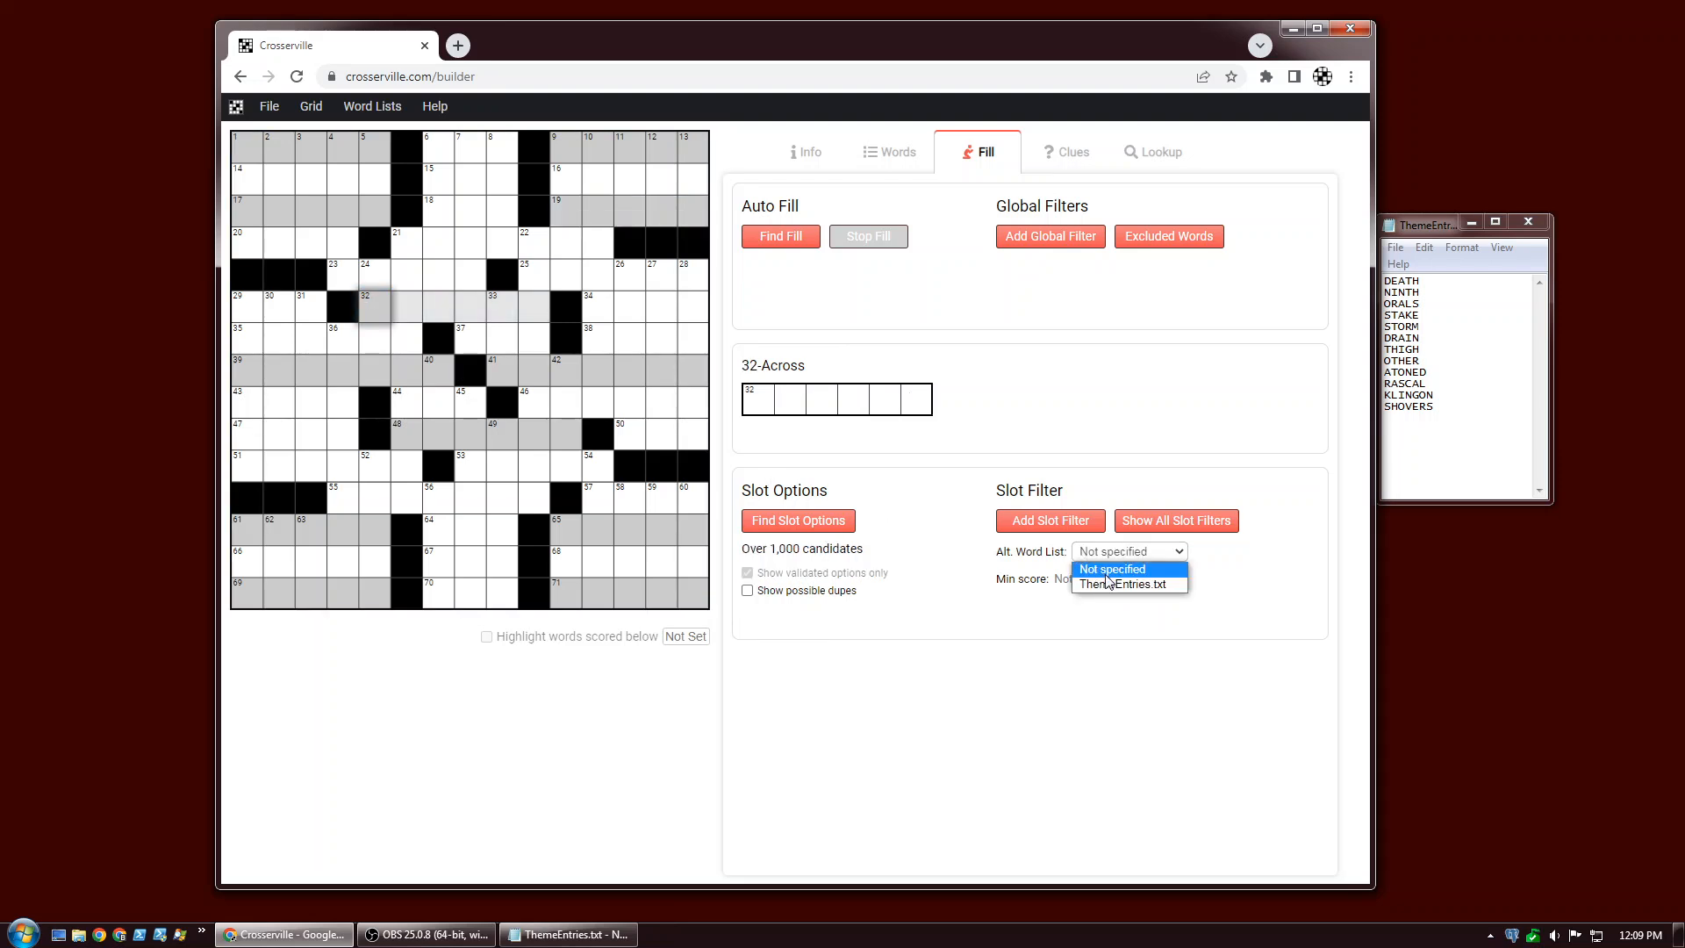
click(1107, 582)
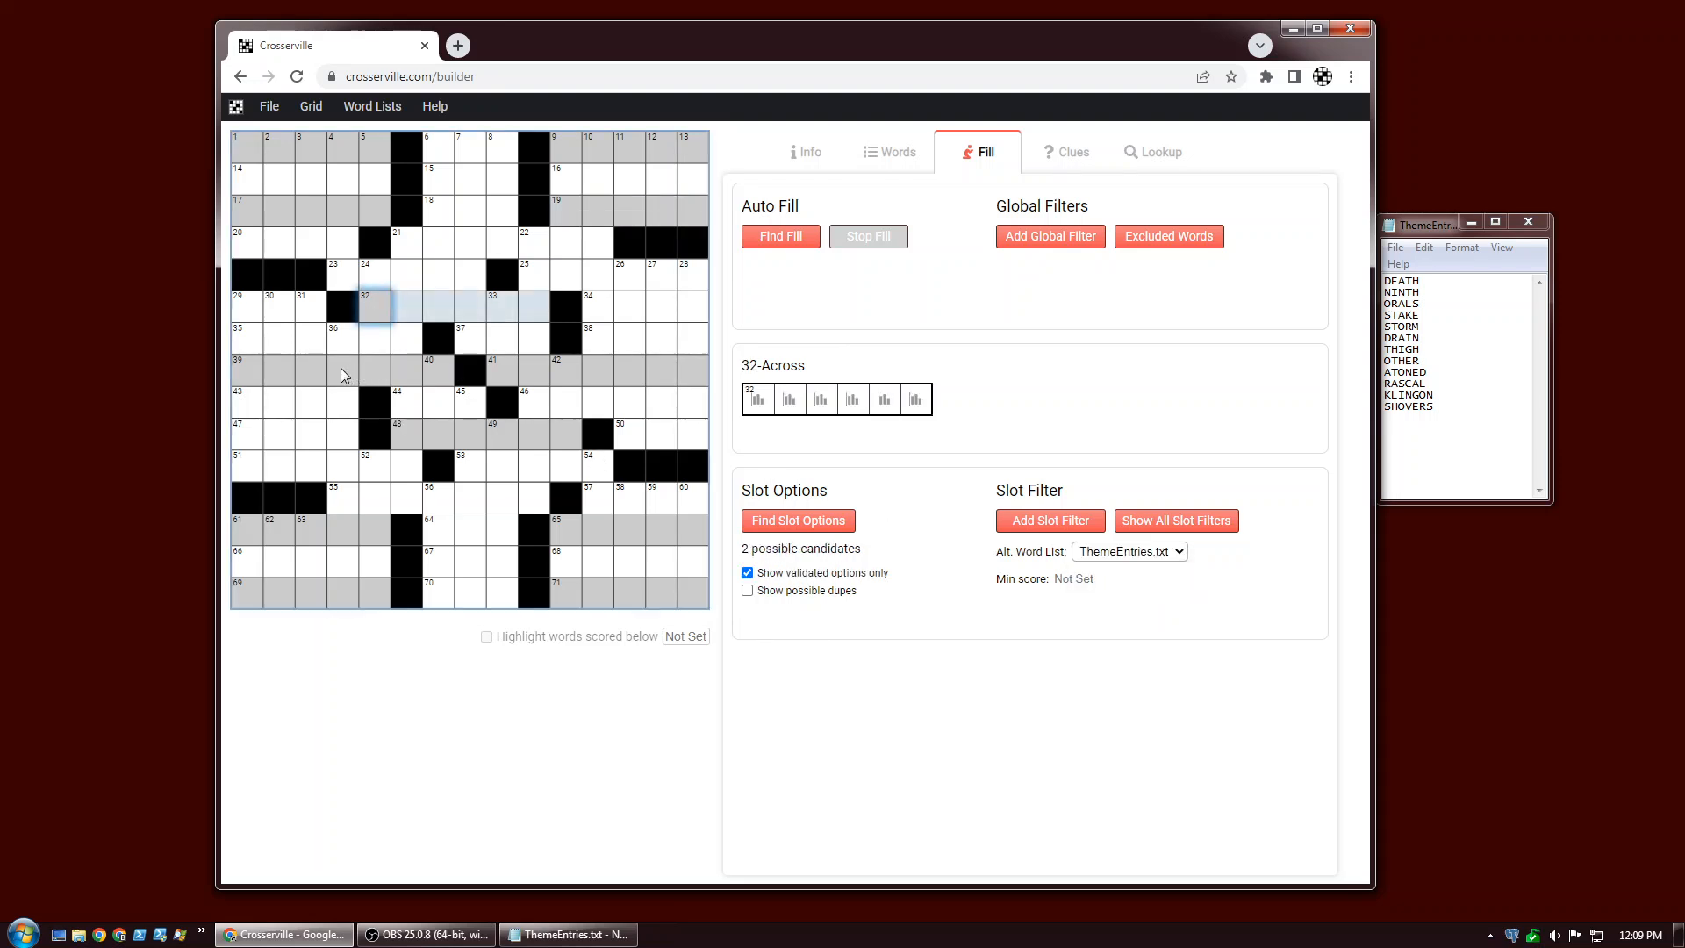
click(342, 368)
click(1084, 555)
click(1111, 581)
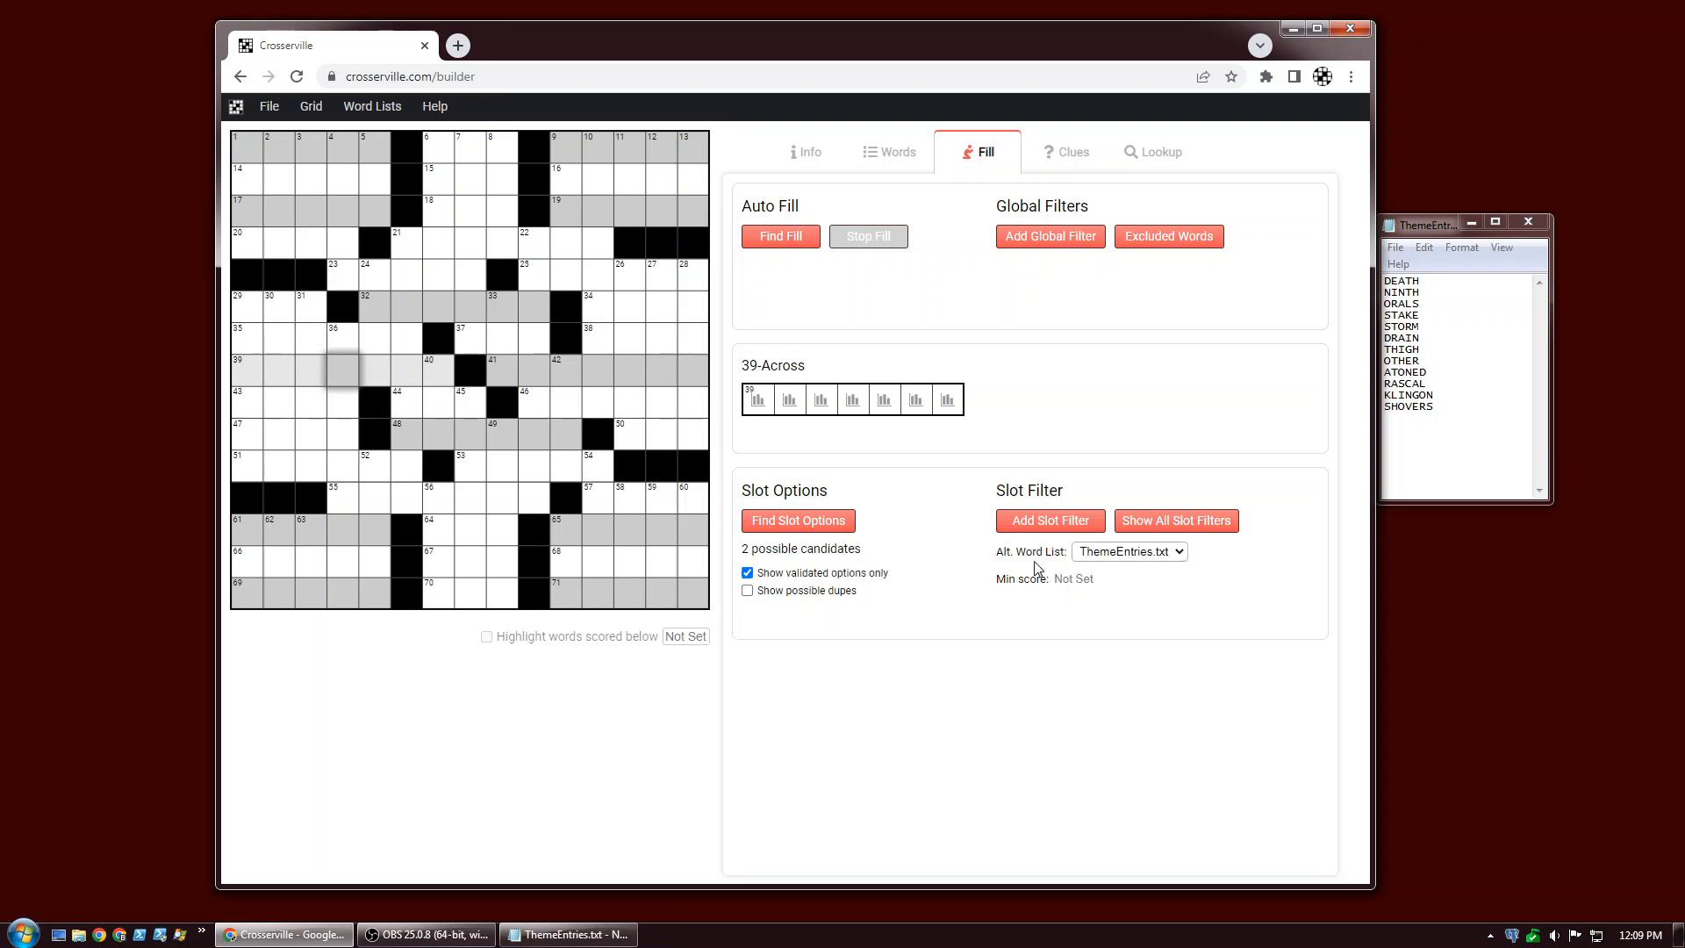
click(602, 376)
click(1129, 551)
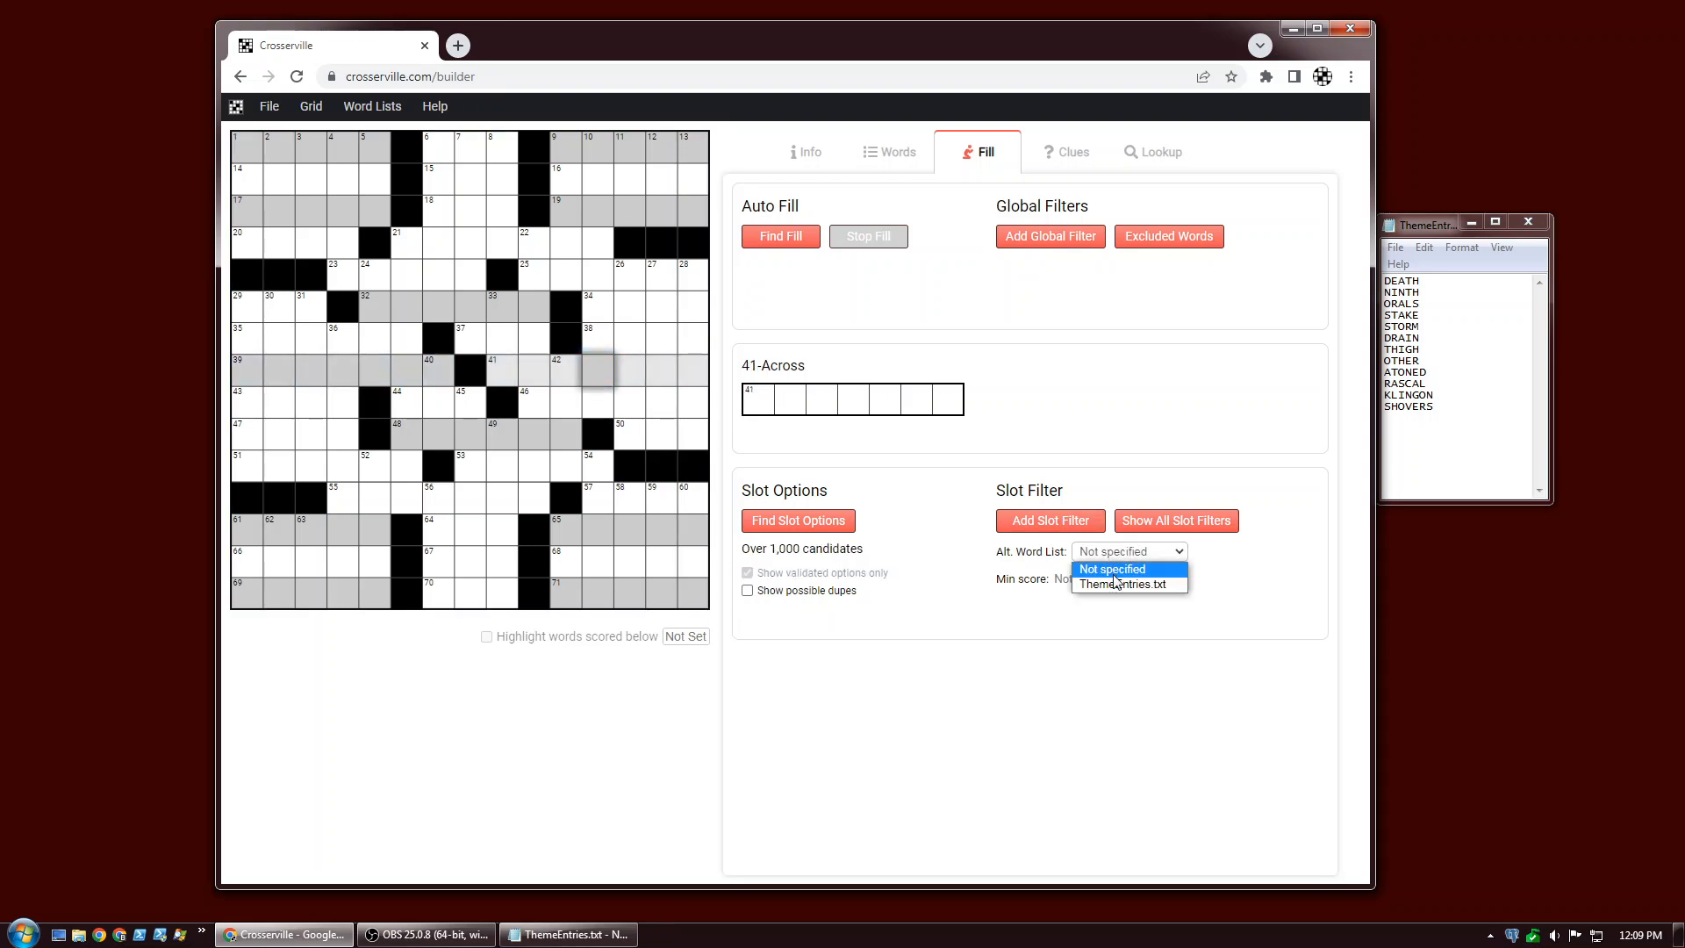
click(1110, 581)
click(472, 428)
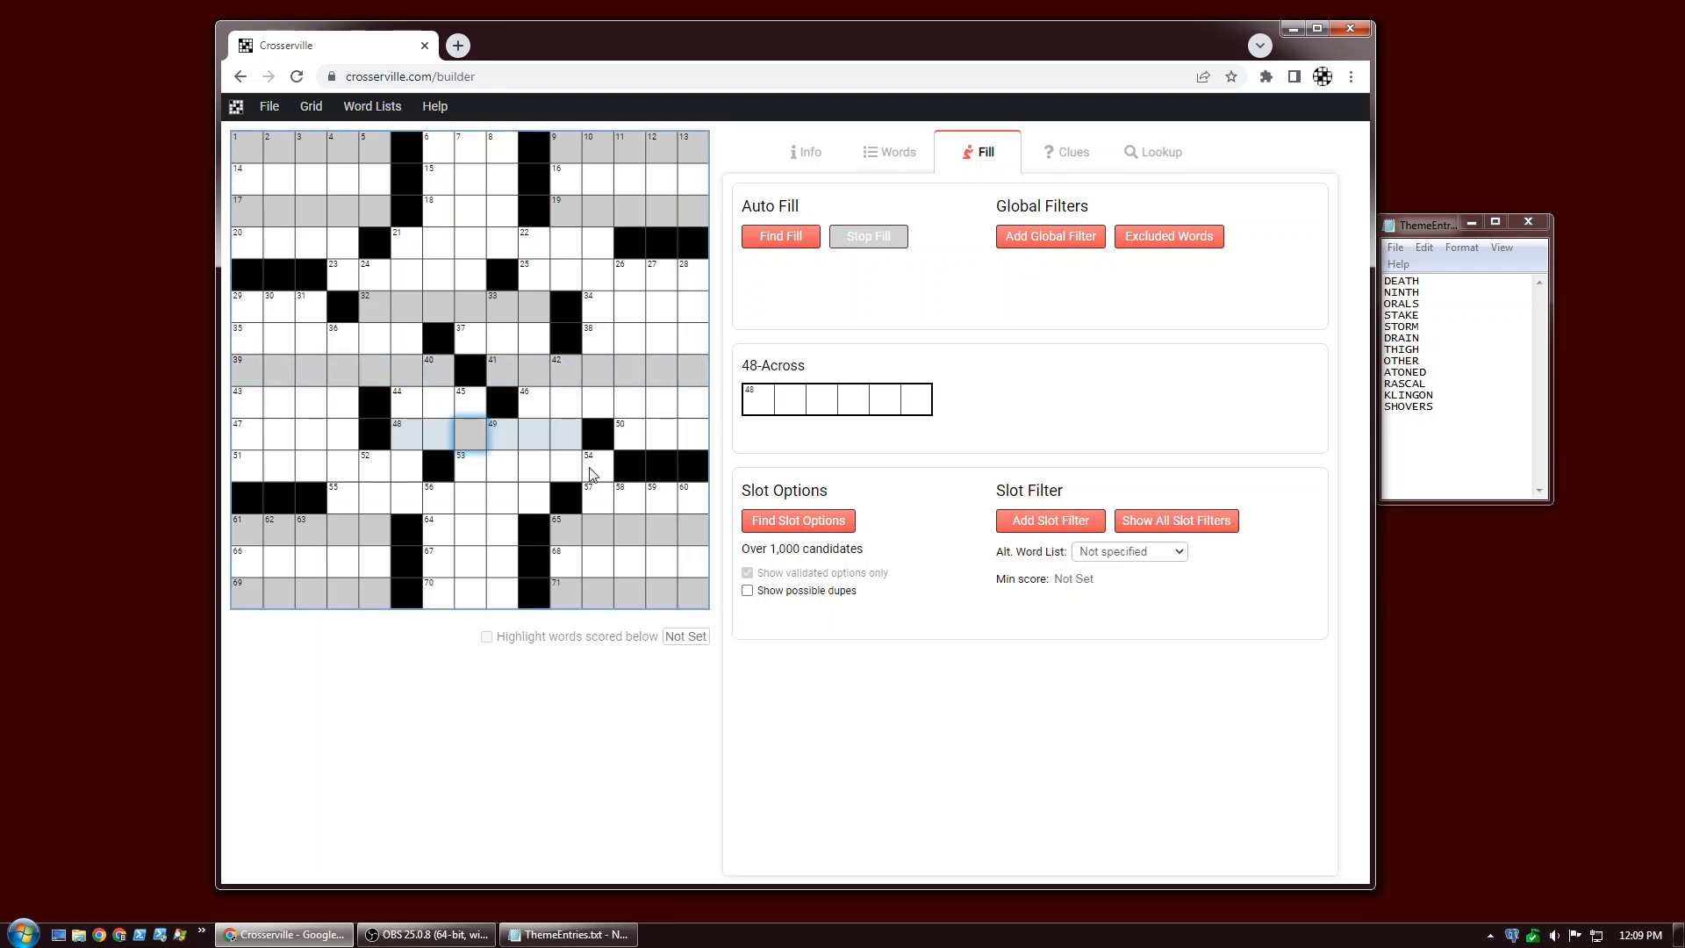
click(1094, 555)
click(1100, 585)
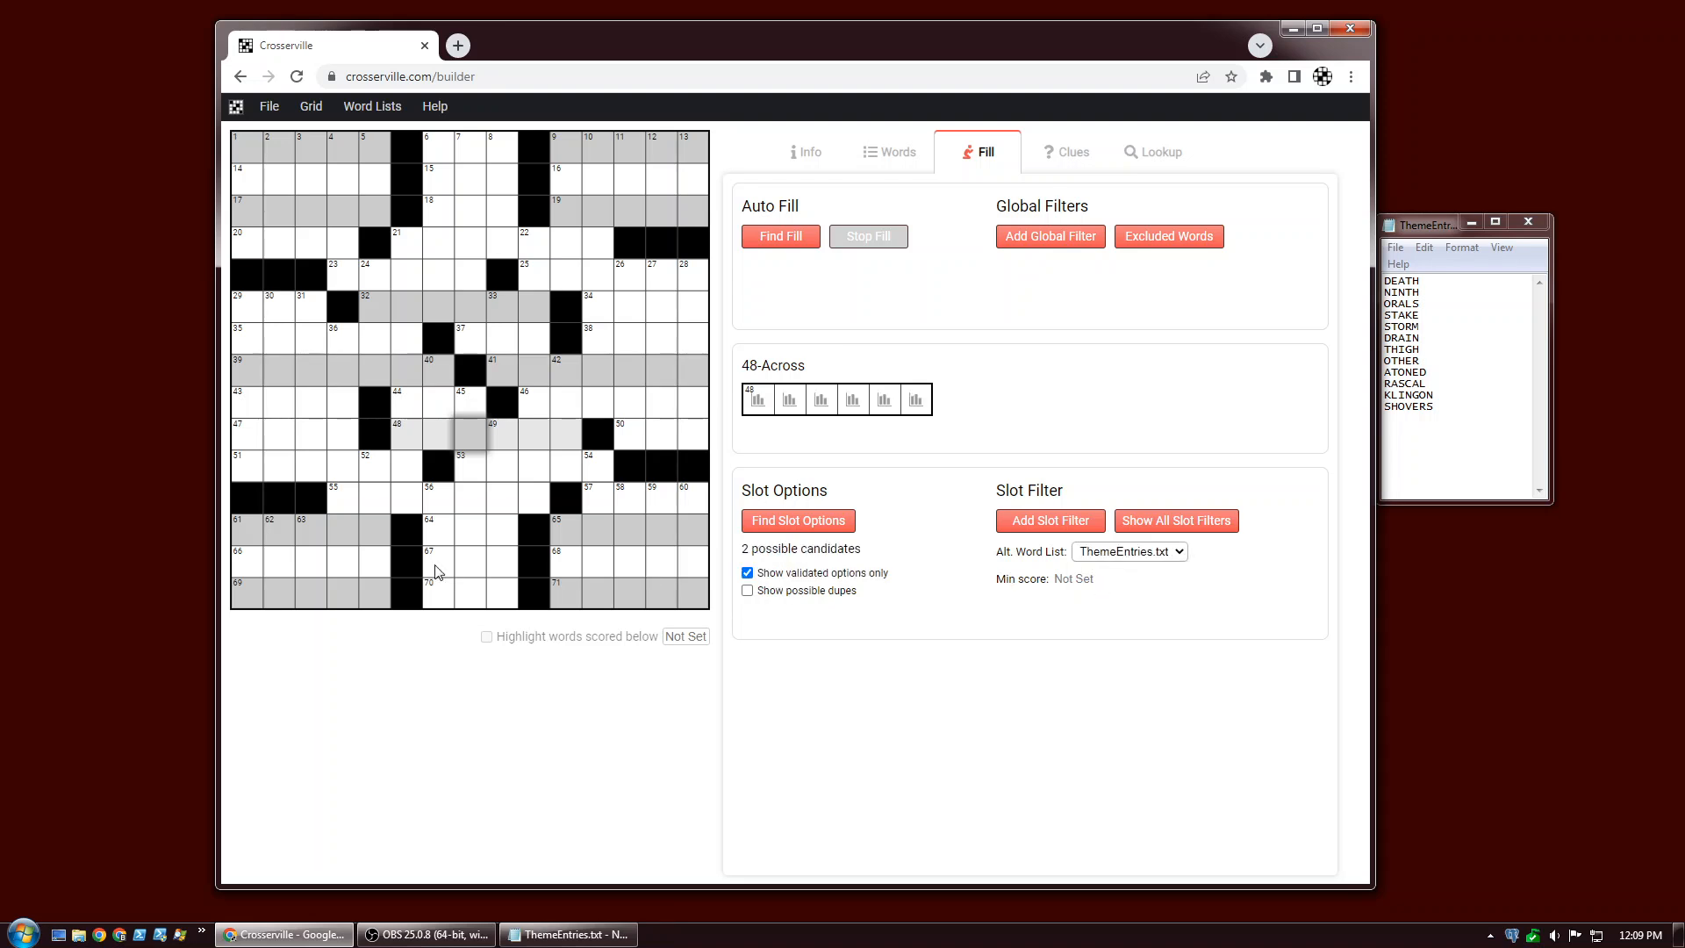
Set the alternate word list of 61-, 65-, 69- and 71-Across to ThemeEntries.txt.
click(280, 530)
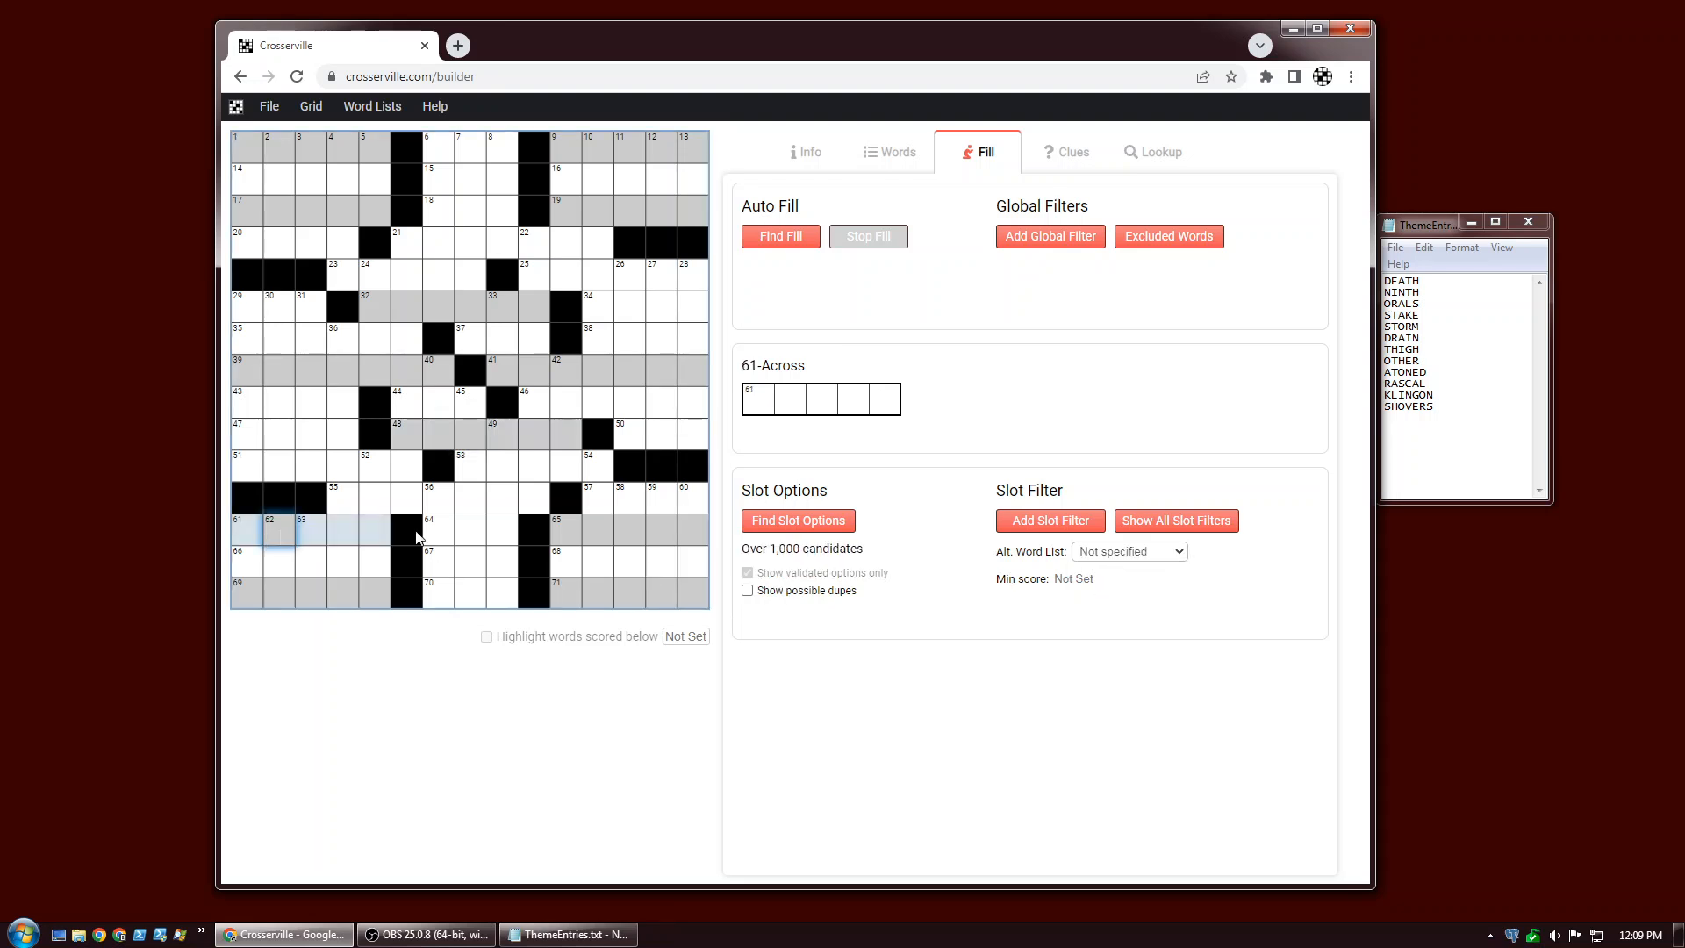
click(1098, 555)
click(1103, 581)
click(579, 527)
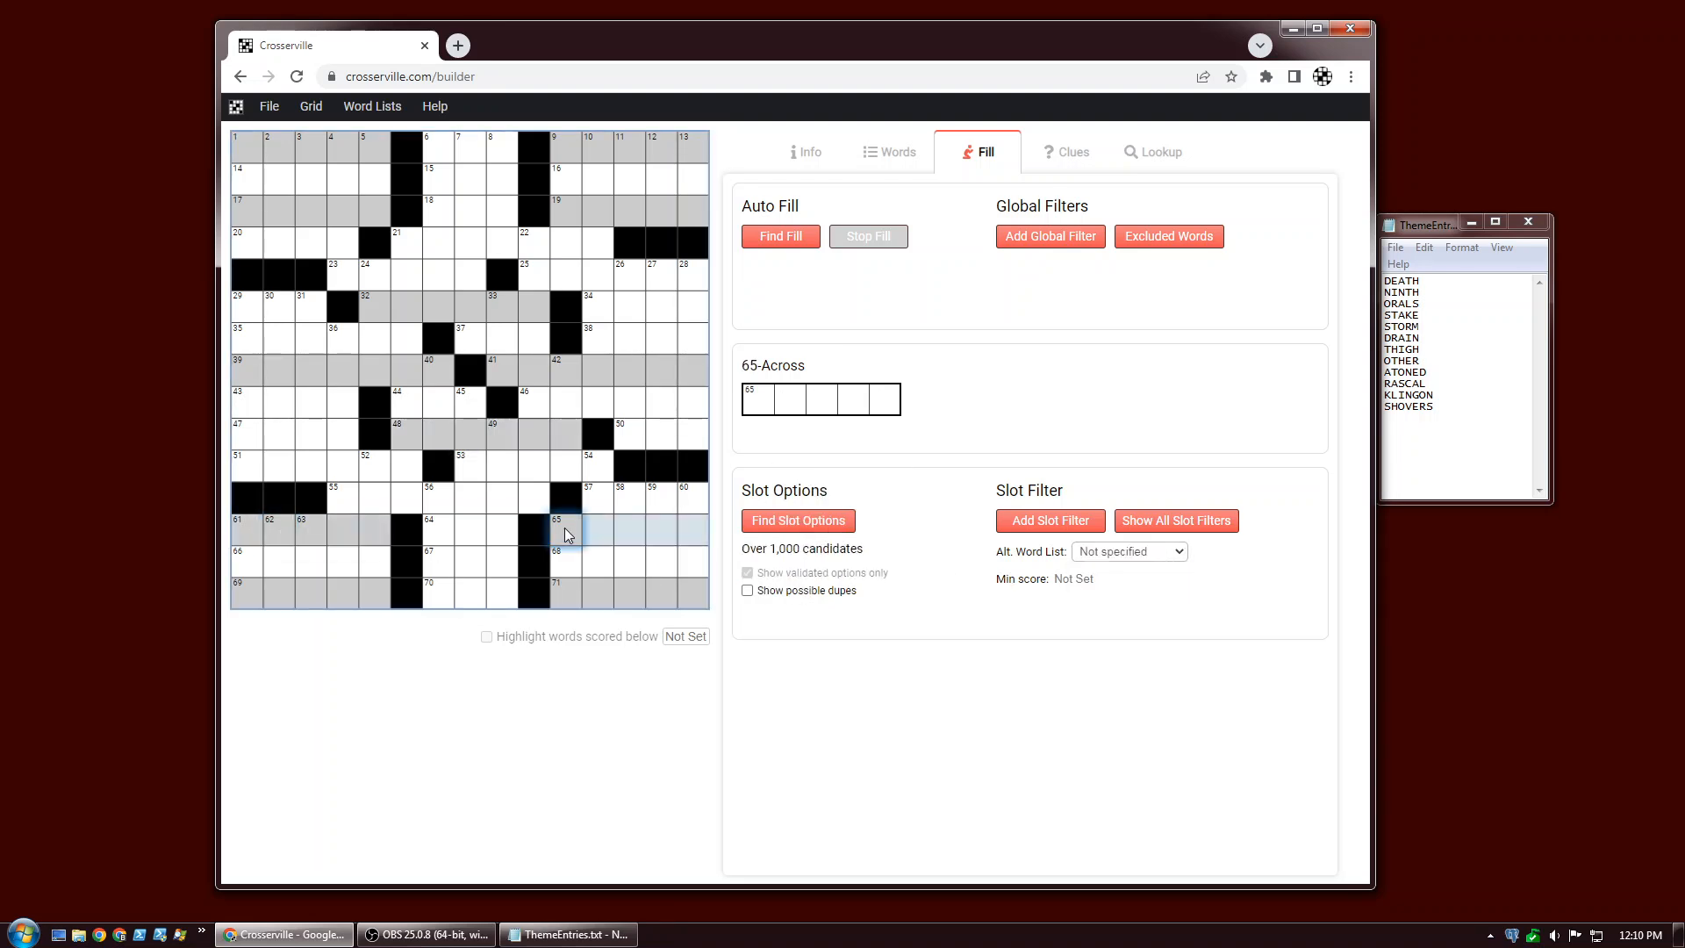
click(1130, 553)
click(1129, 584)
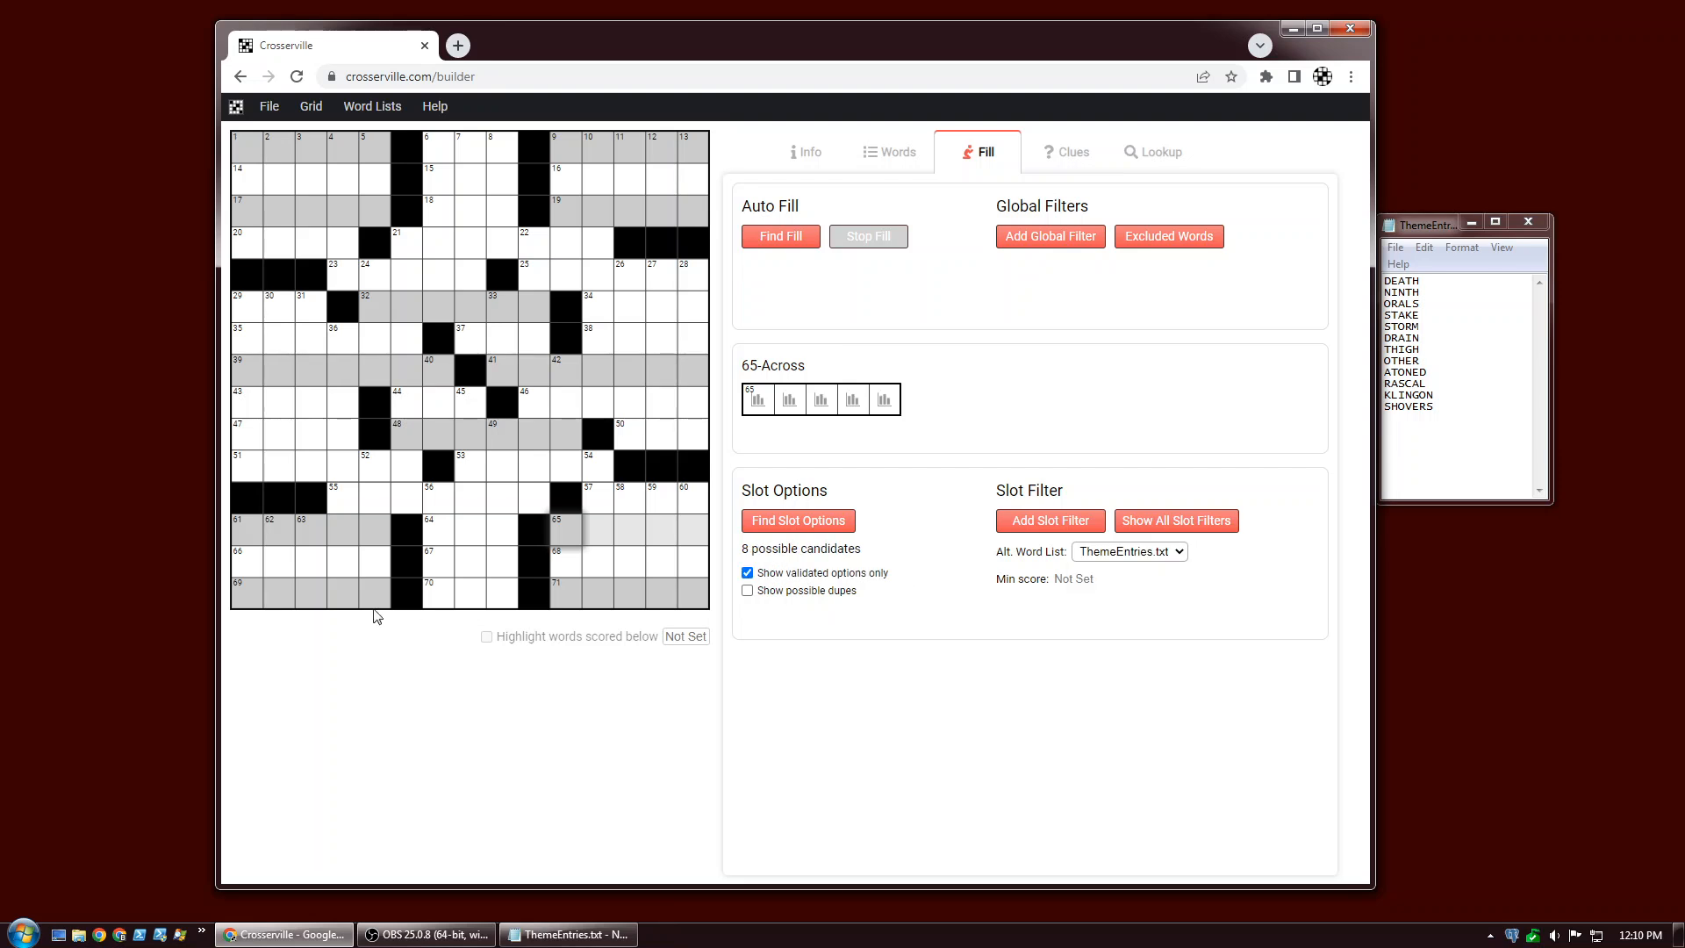
click(279, 593)
click(1091, 554)
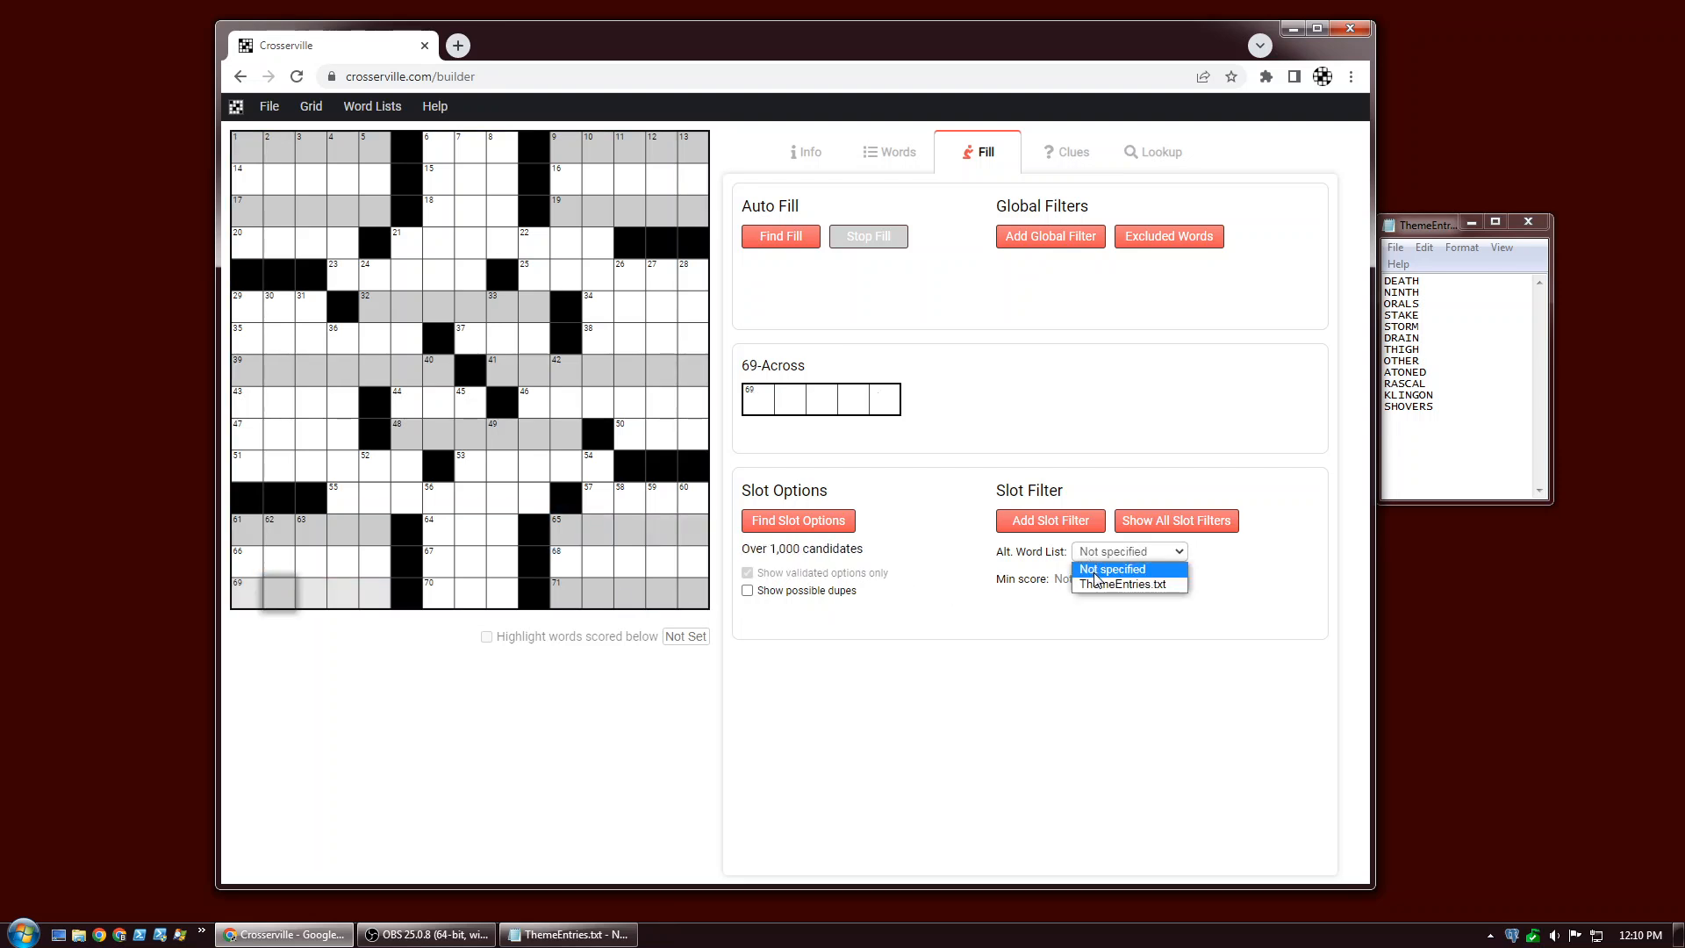
click(1101, 583)
click(654, 589)
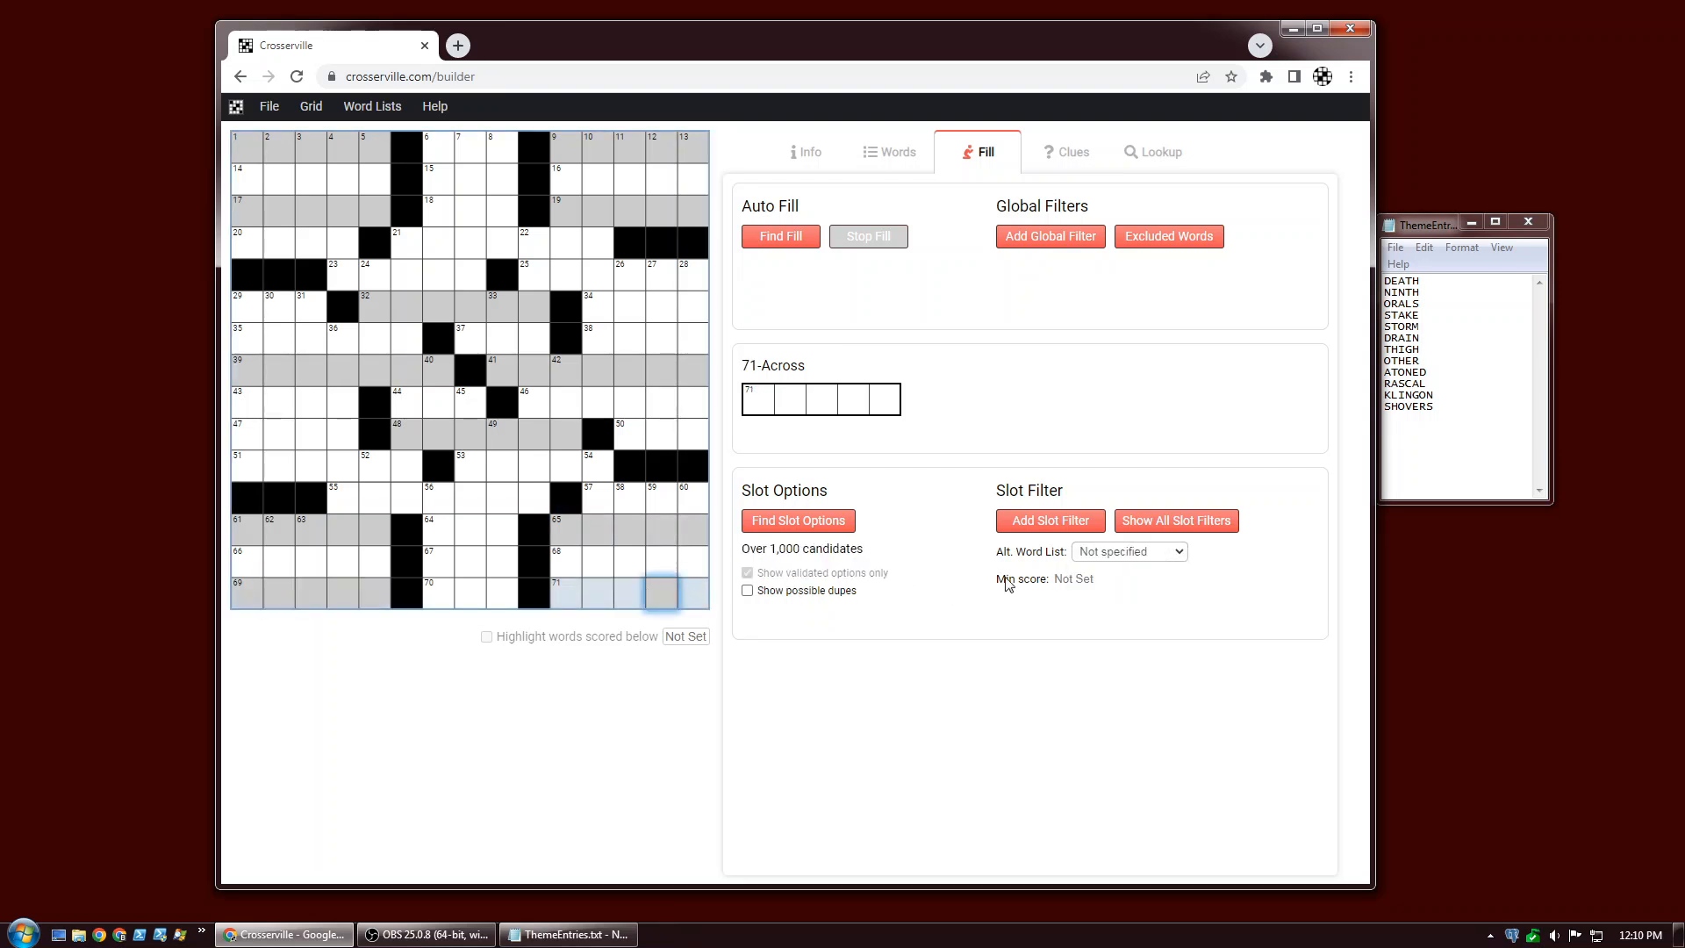
click(1089, 561)
click(1093, 586)
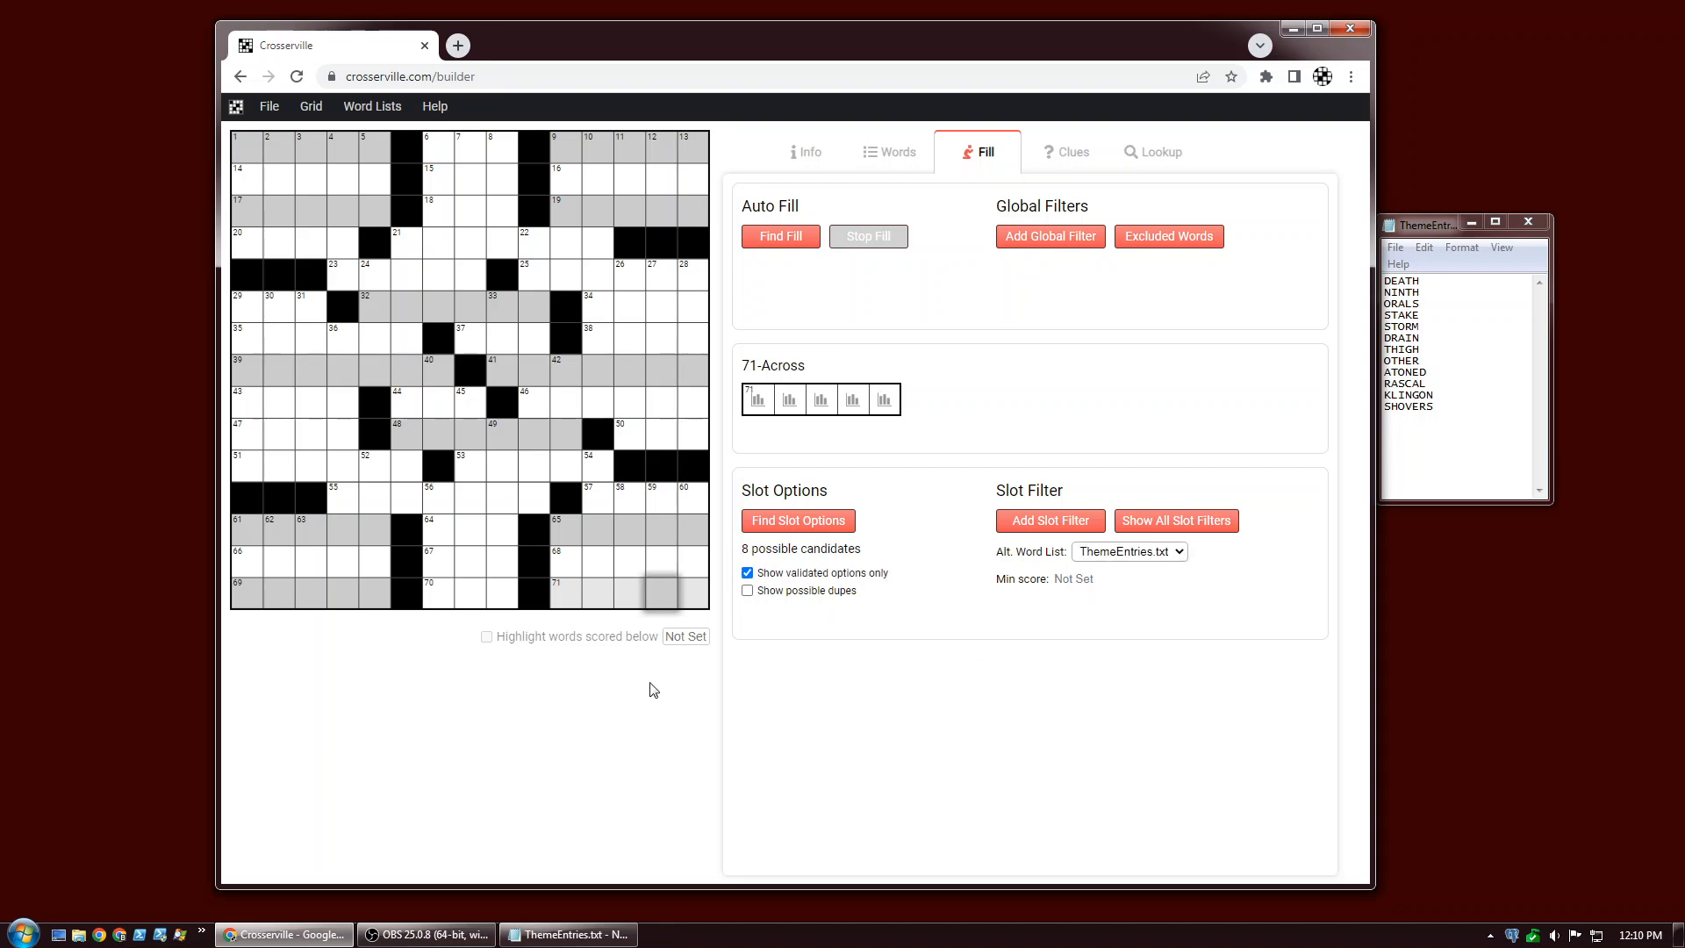
Auto-fill the grid, then add a global filter with a minimum score of 10.
click(790, 235)
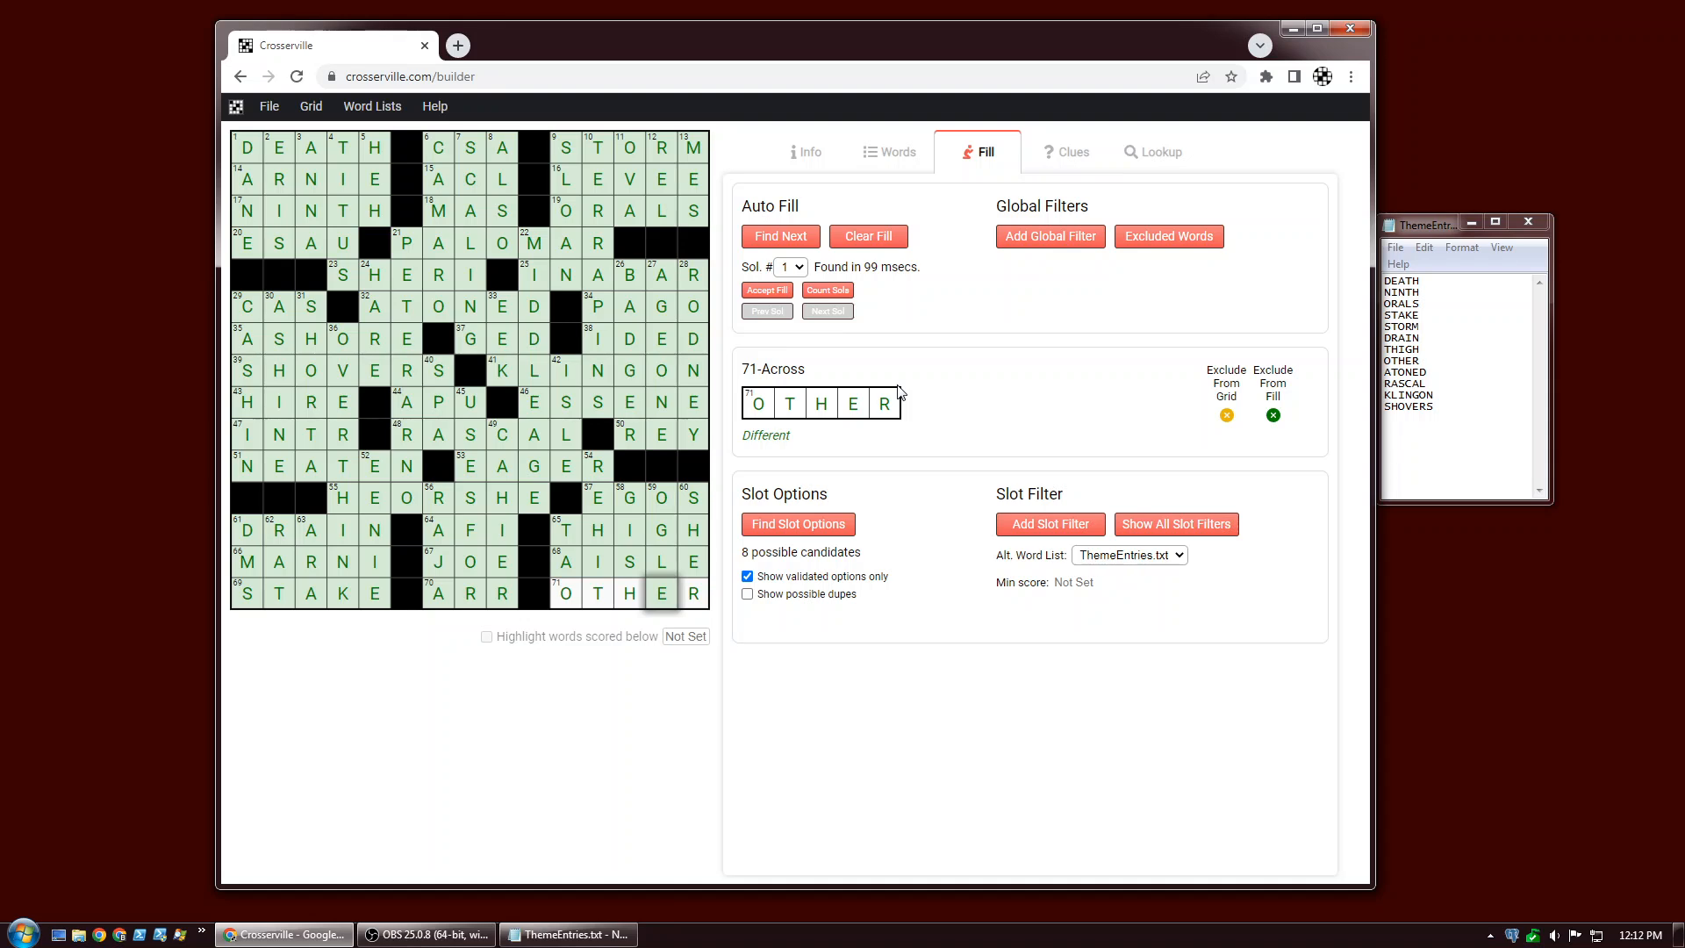
click(1044, 236)
text(10)
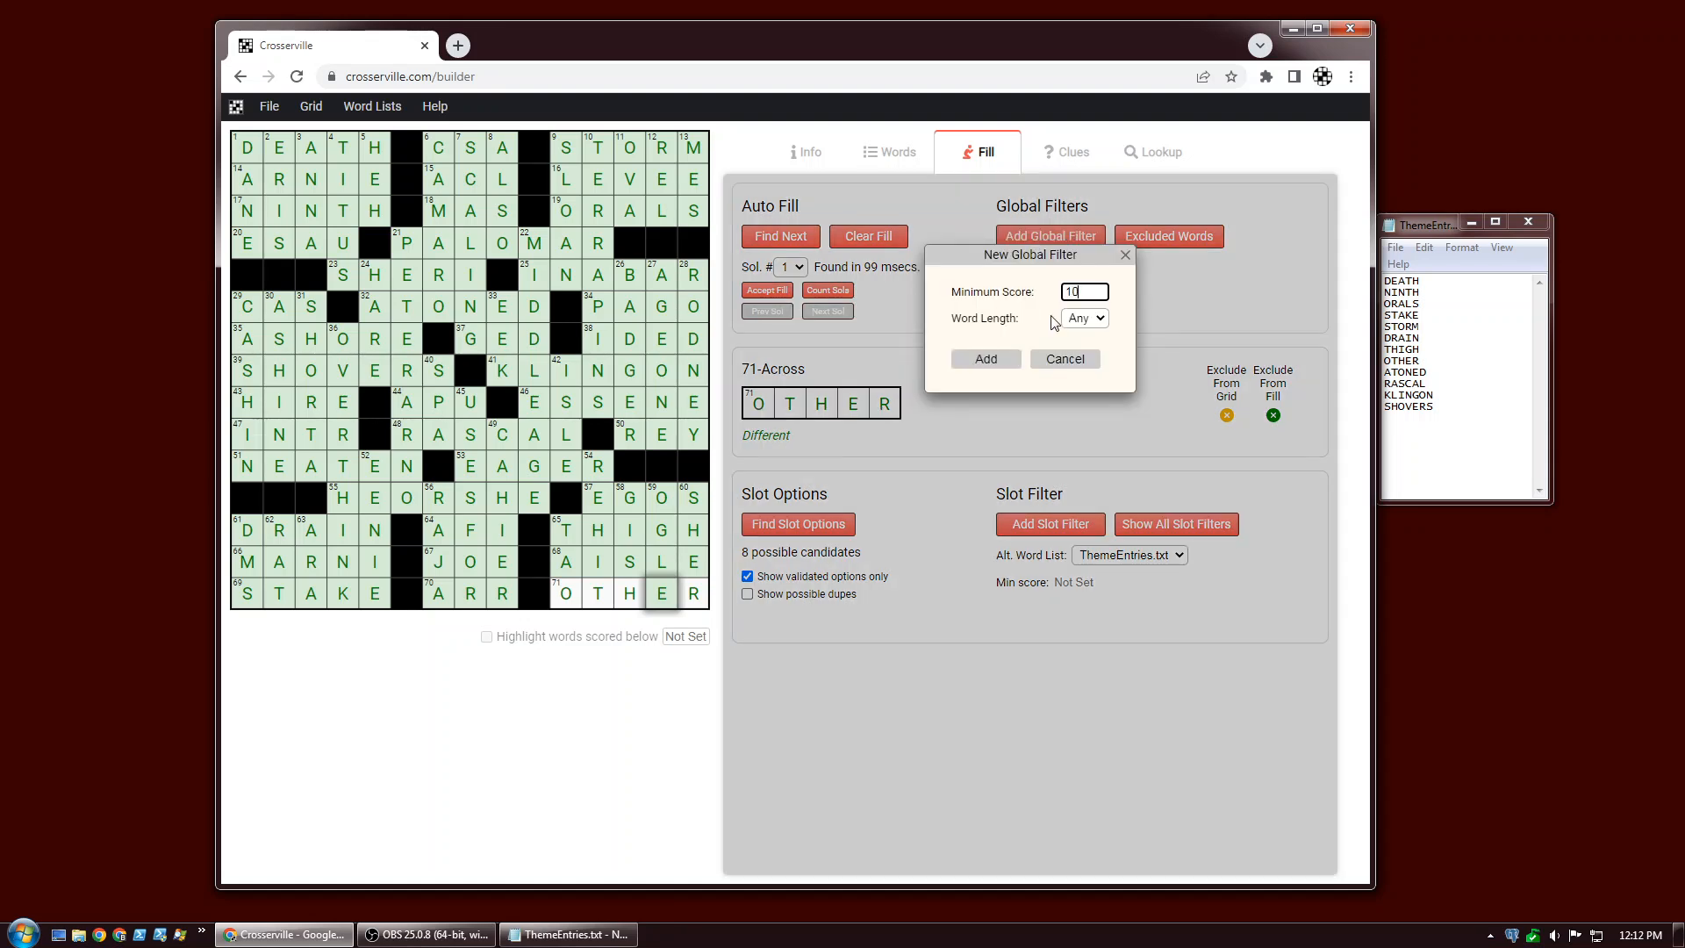
click(985, 360)
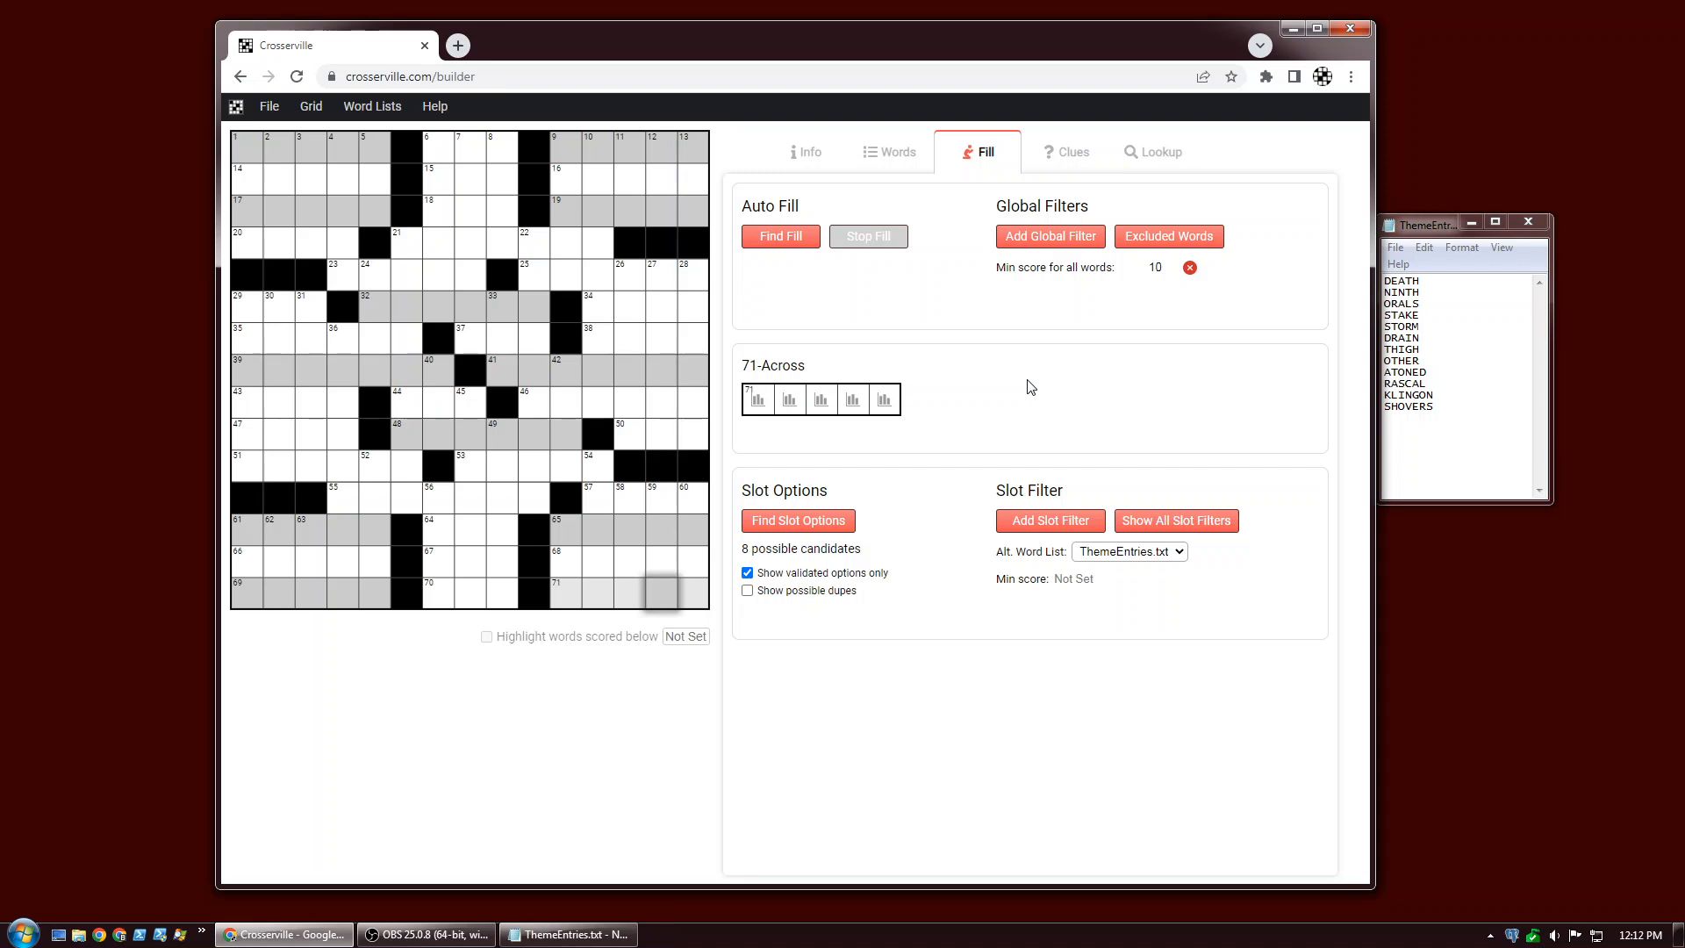
Auto-fill the grid again, accept the fill, and undo the acceptance.
click(772, 237)
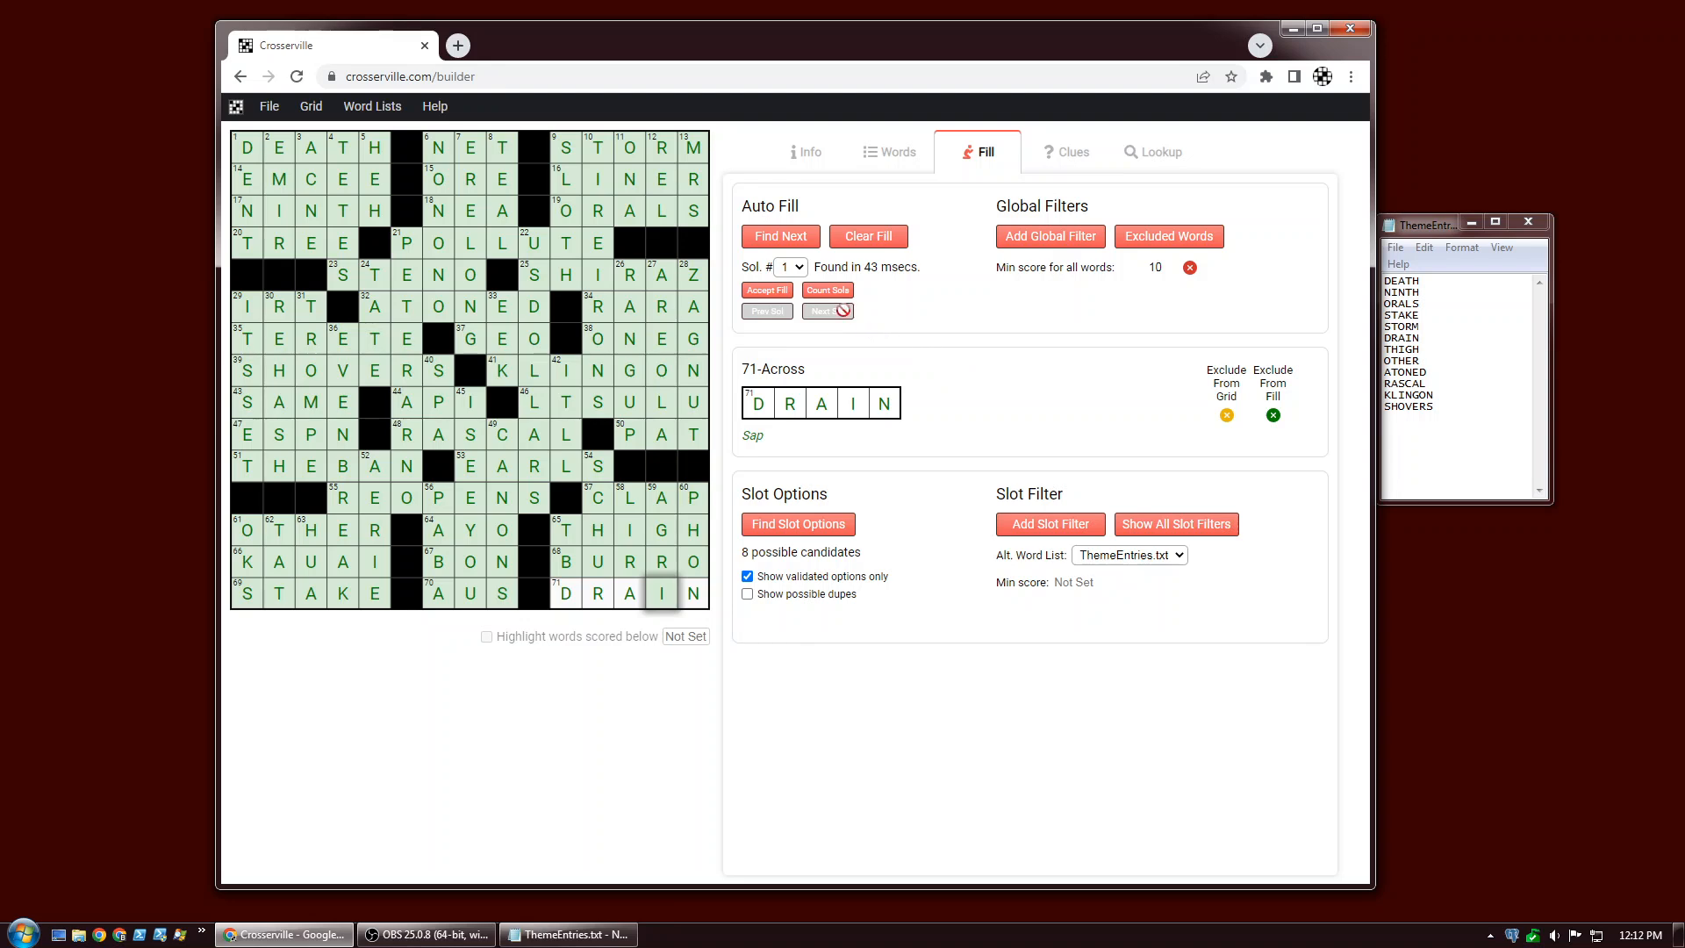
click(767, 290)
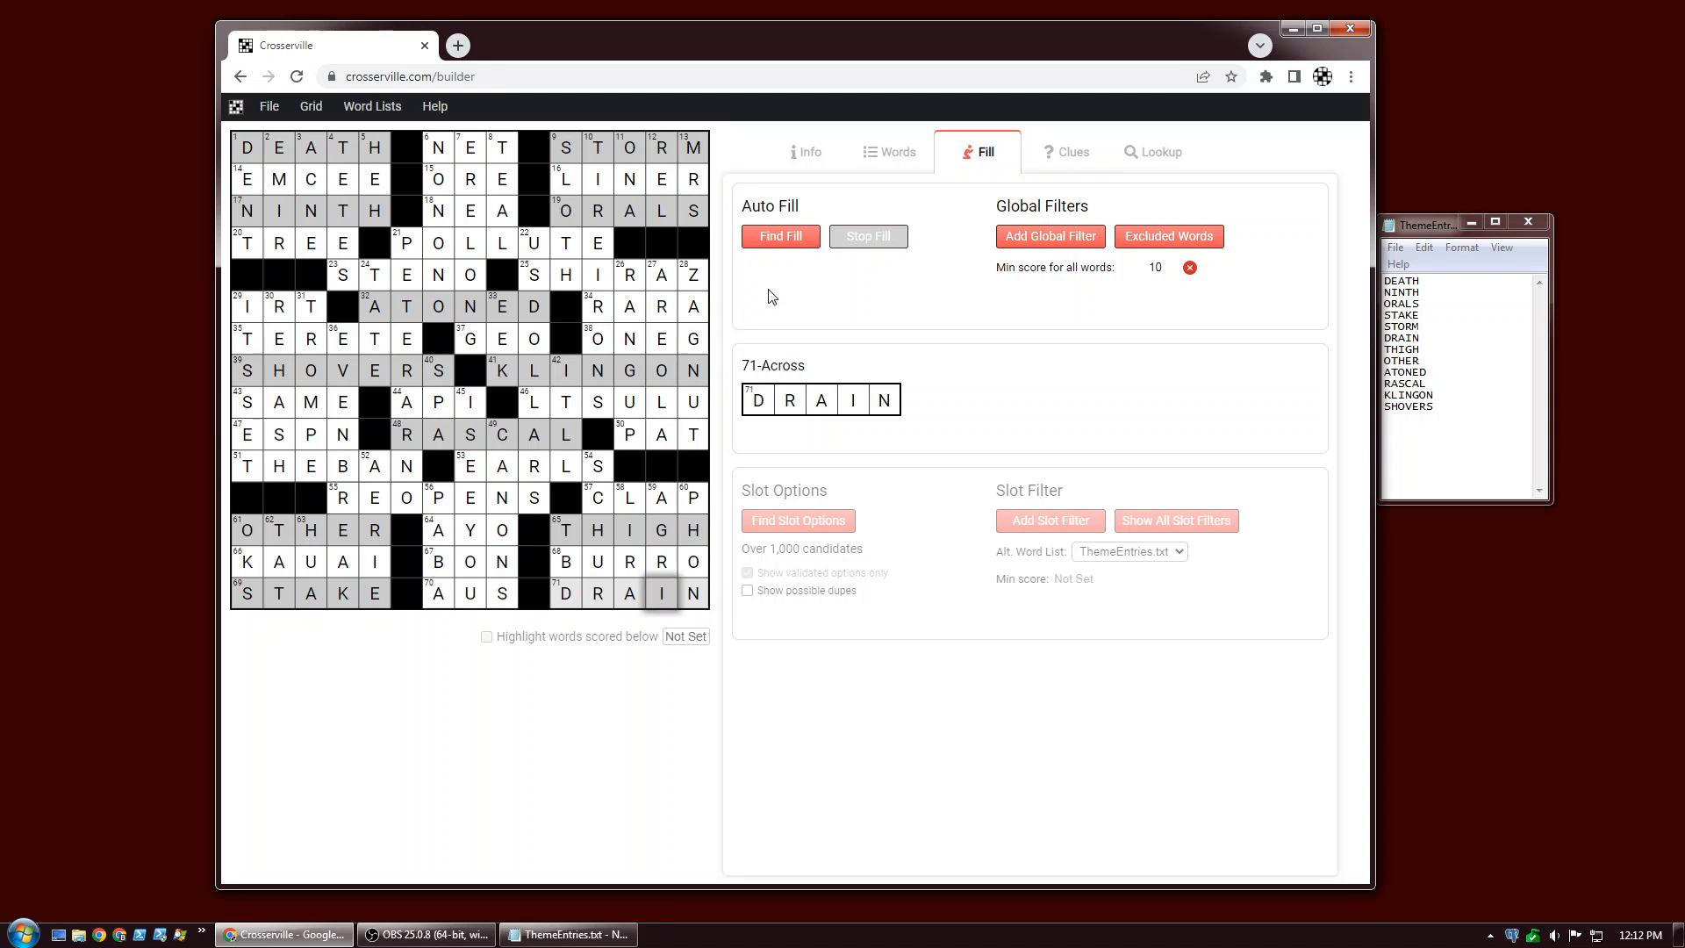
key(ctrl+z)
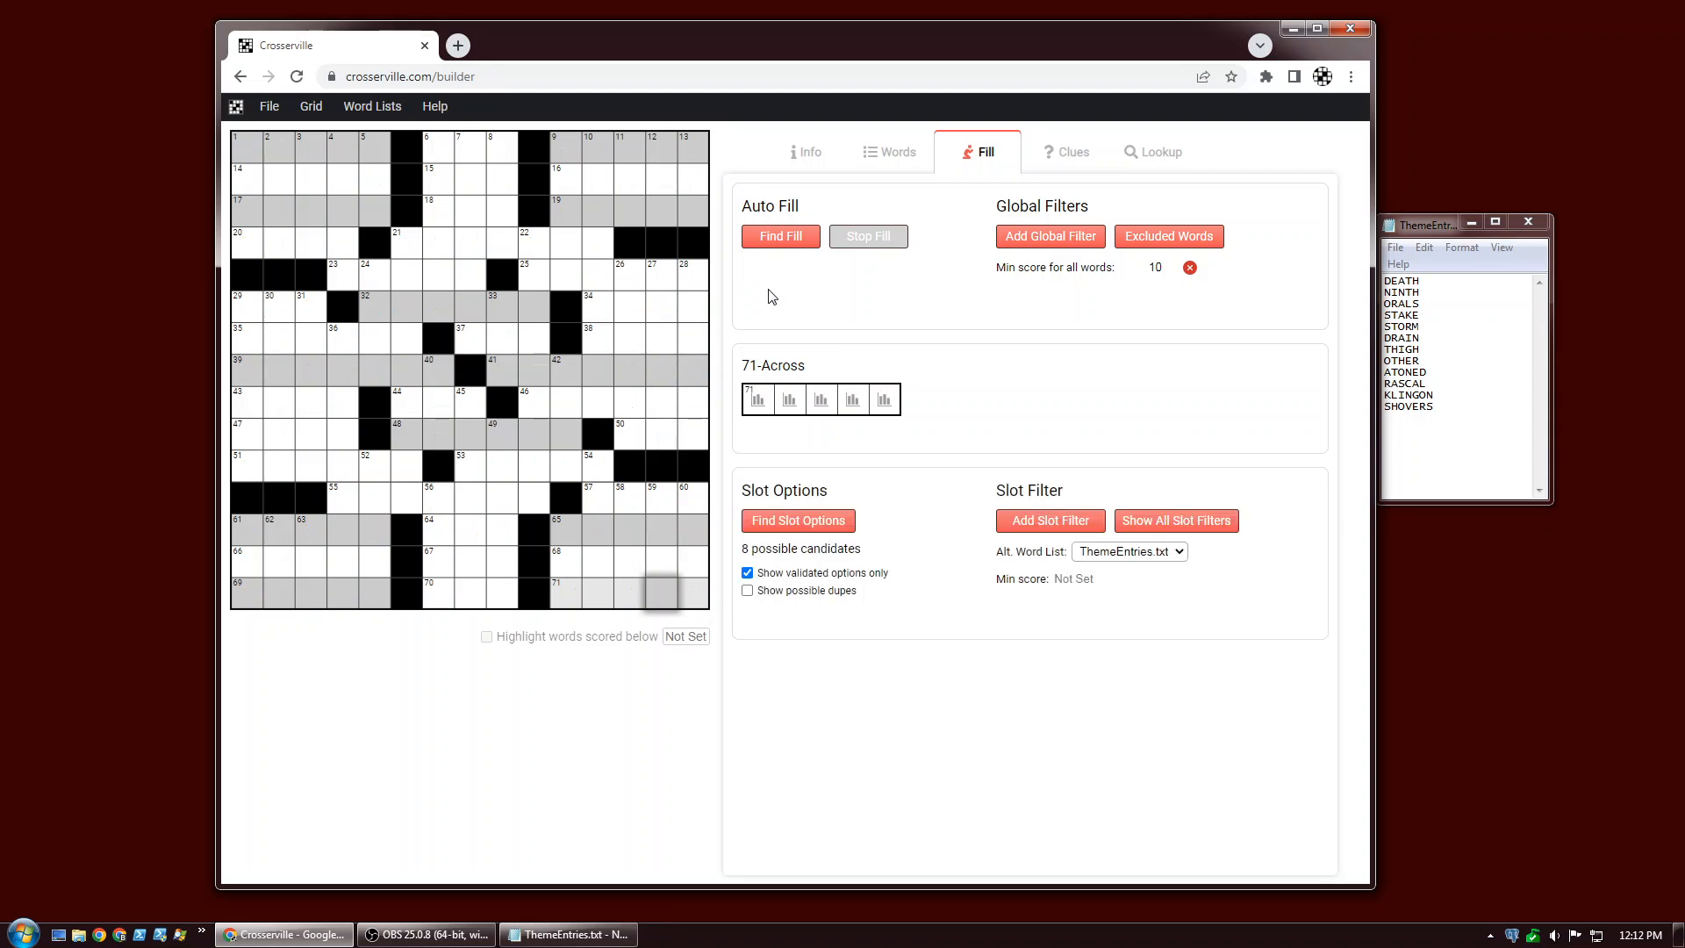
Auto-fill the grid, then exclude the 35-Across fills TERETE and SEMELE from the fill.
click(780, 238)
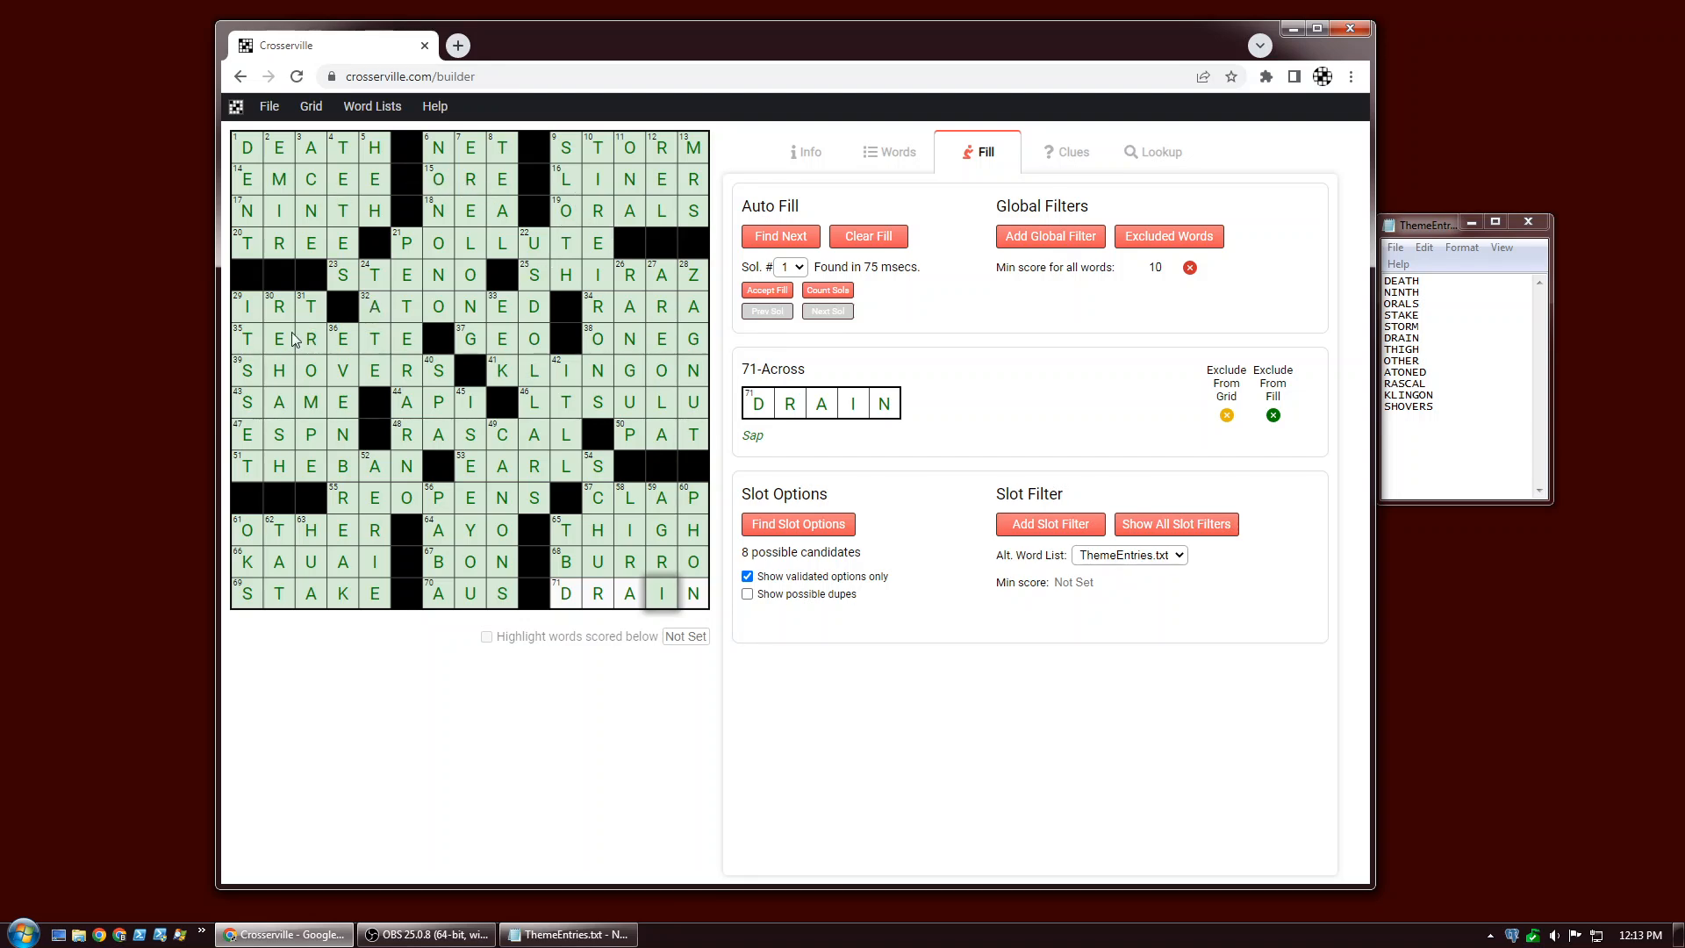
click(240, 345)
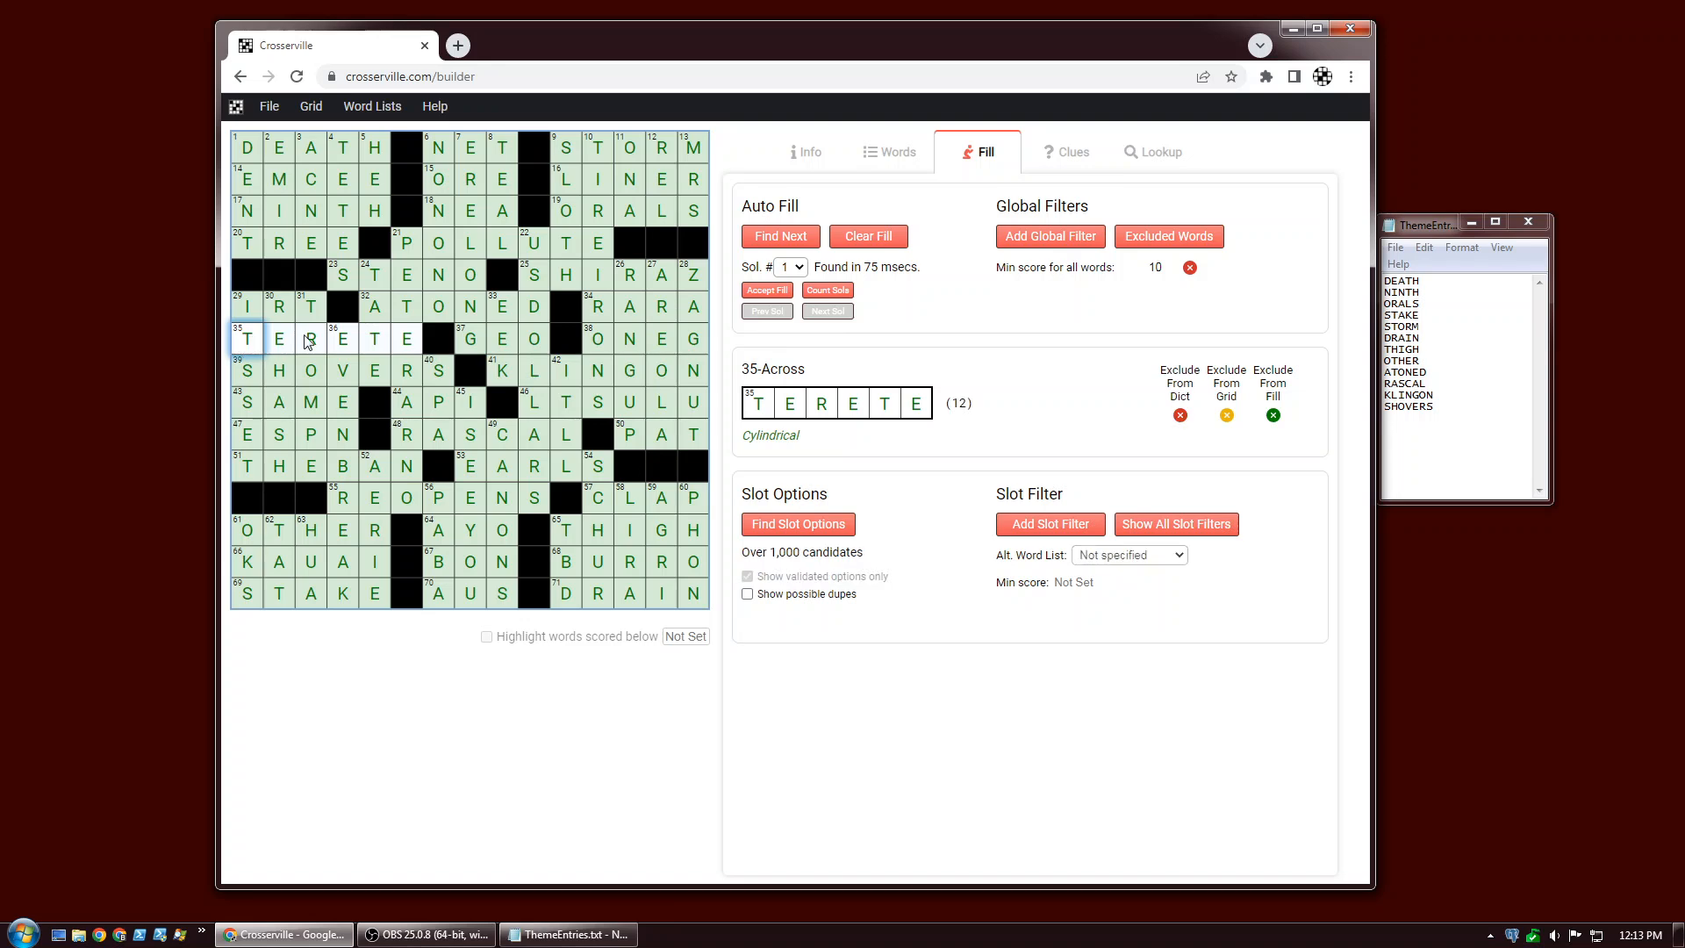
mouse_move(1281, 386)
click(1273, 417)
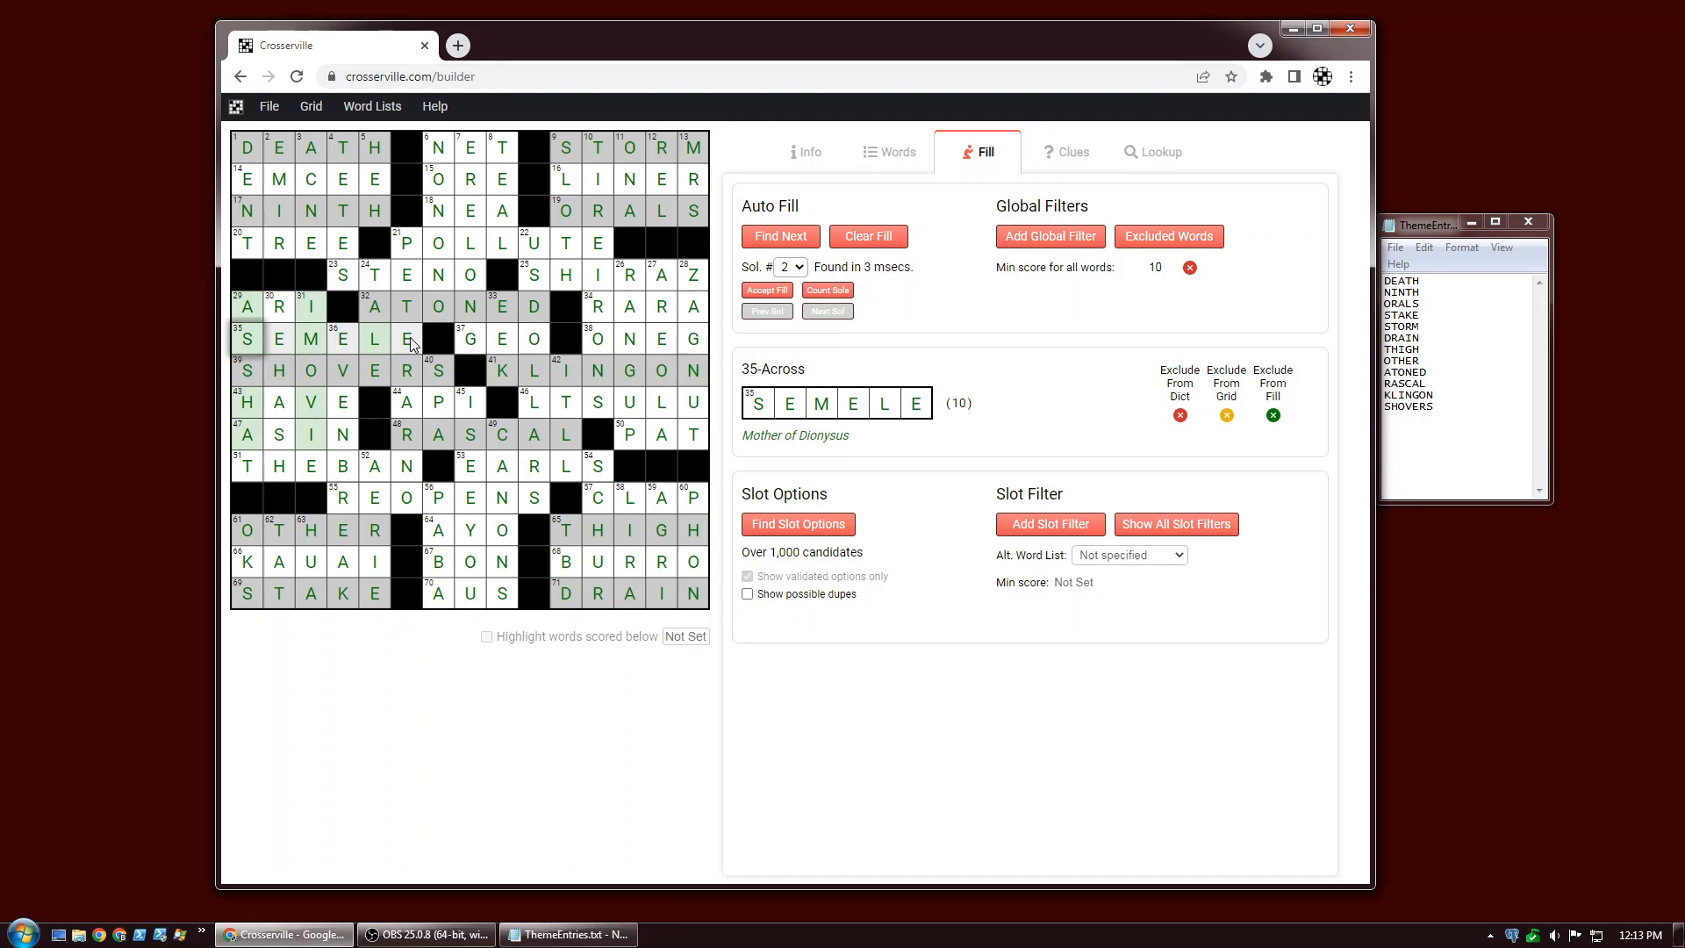
click(1274, 416)
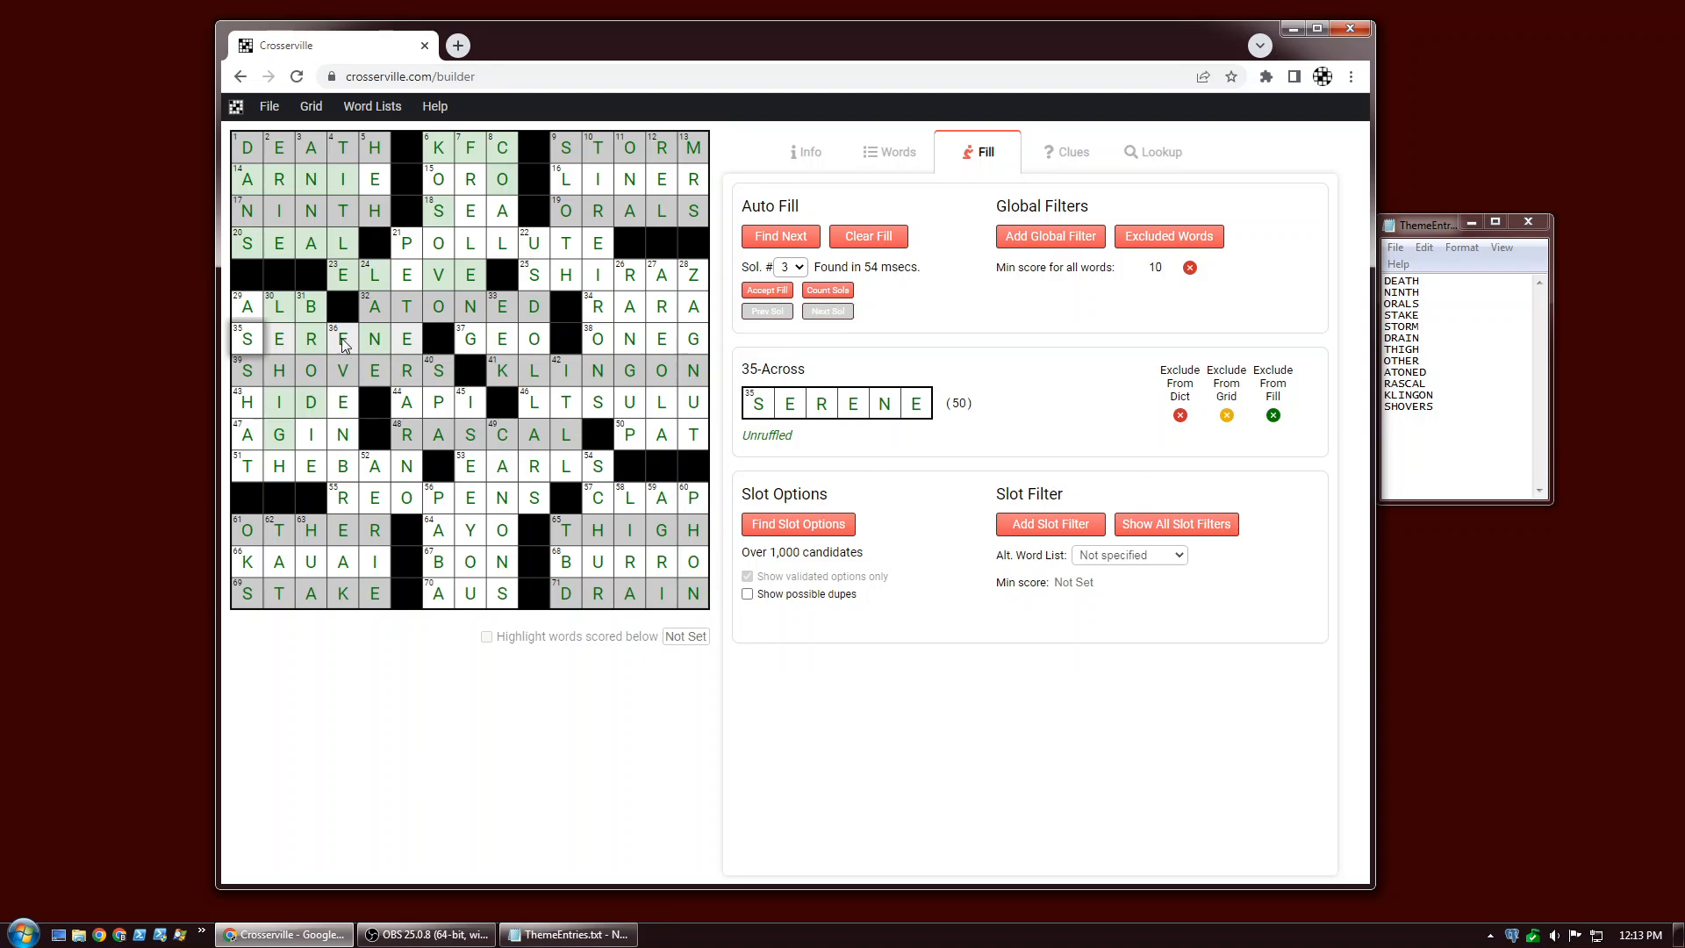
Exclude THEBAN at 51-Across from the fill and accept the resulting fill.
click(247, 470)
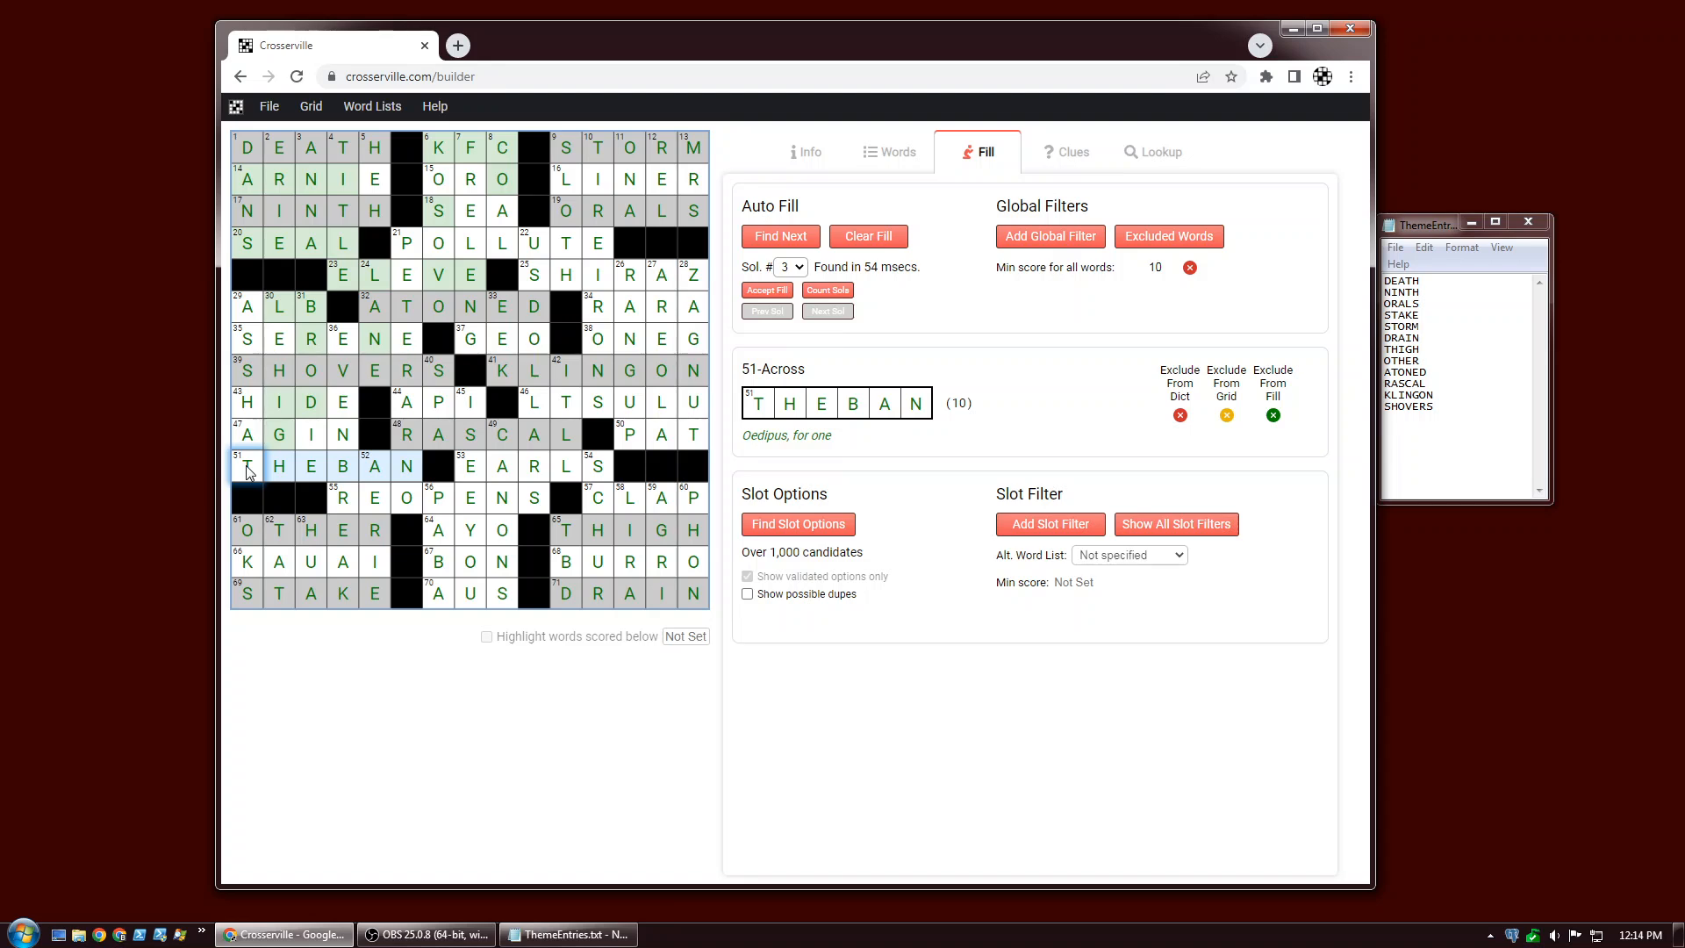
click(1272, 415)
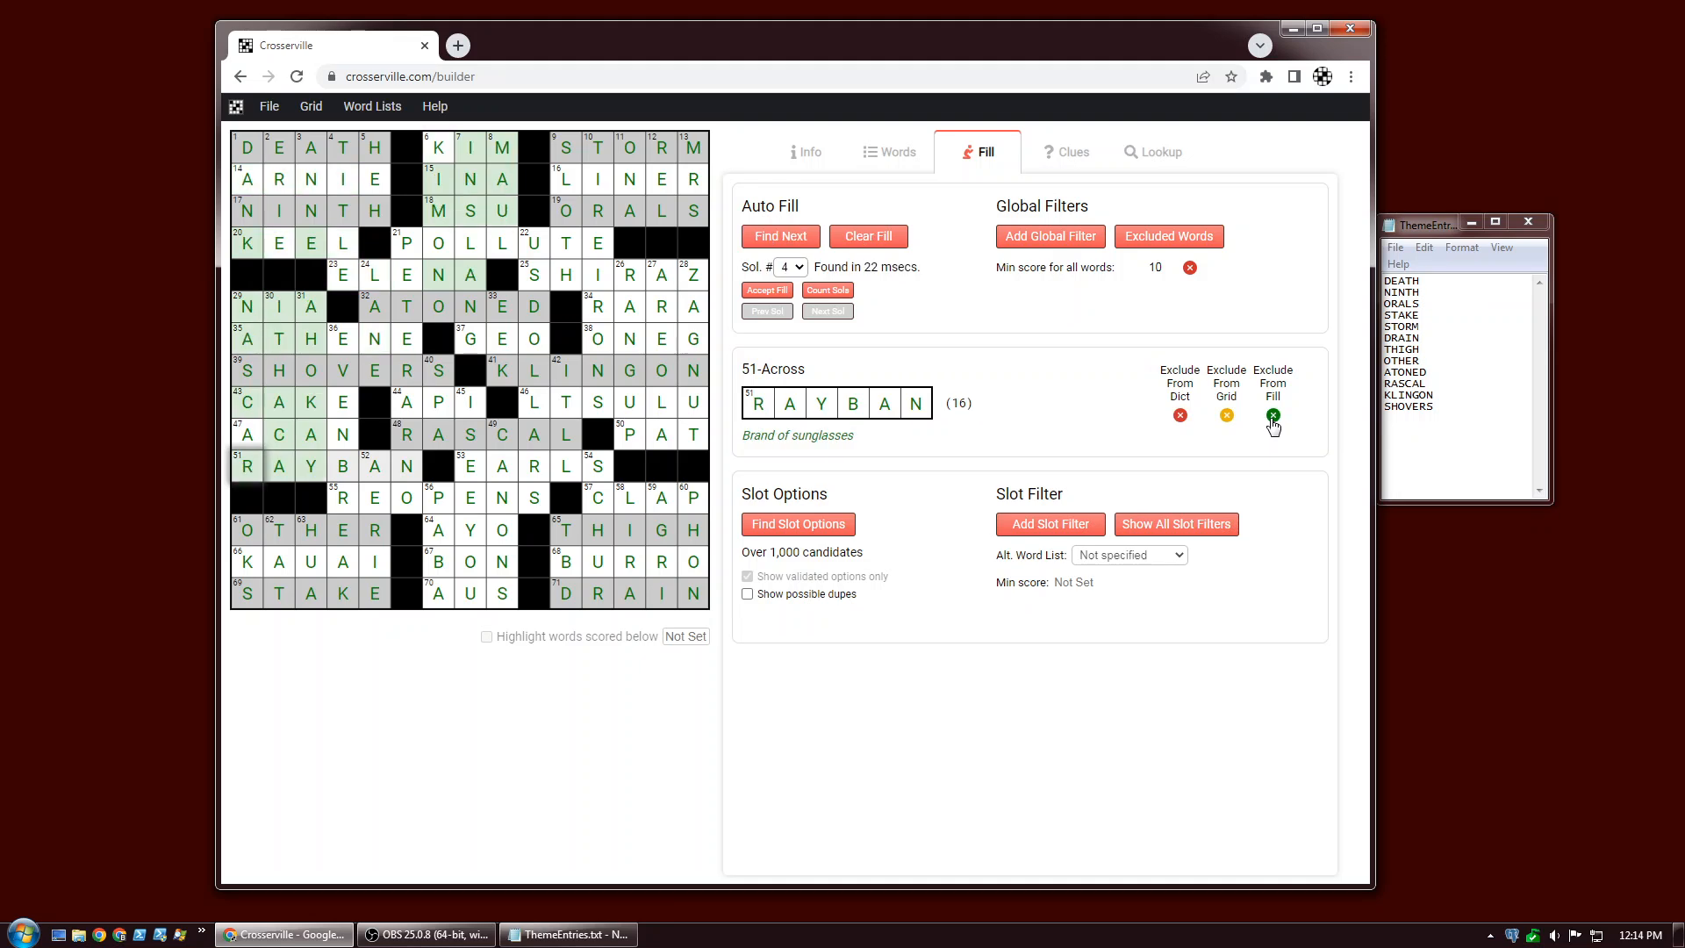
click(245, 346)
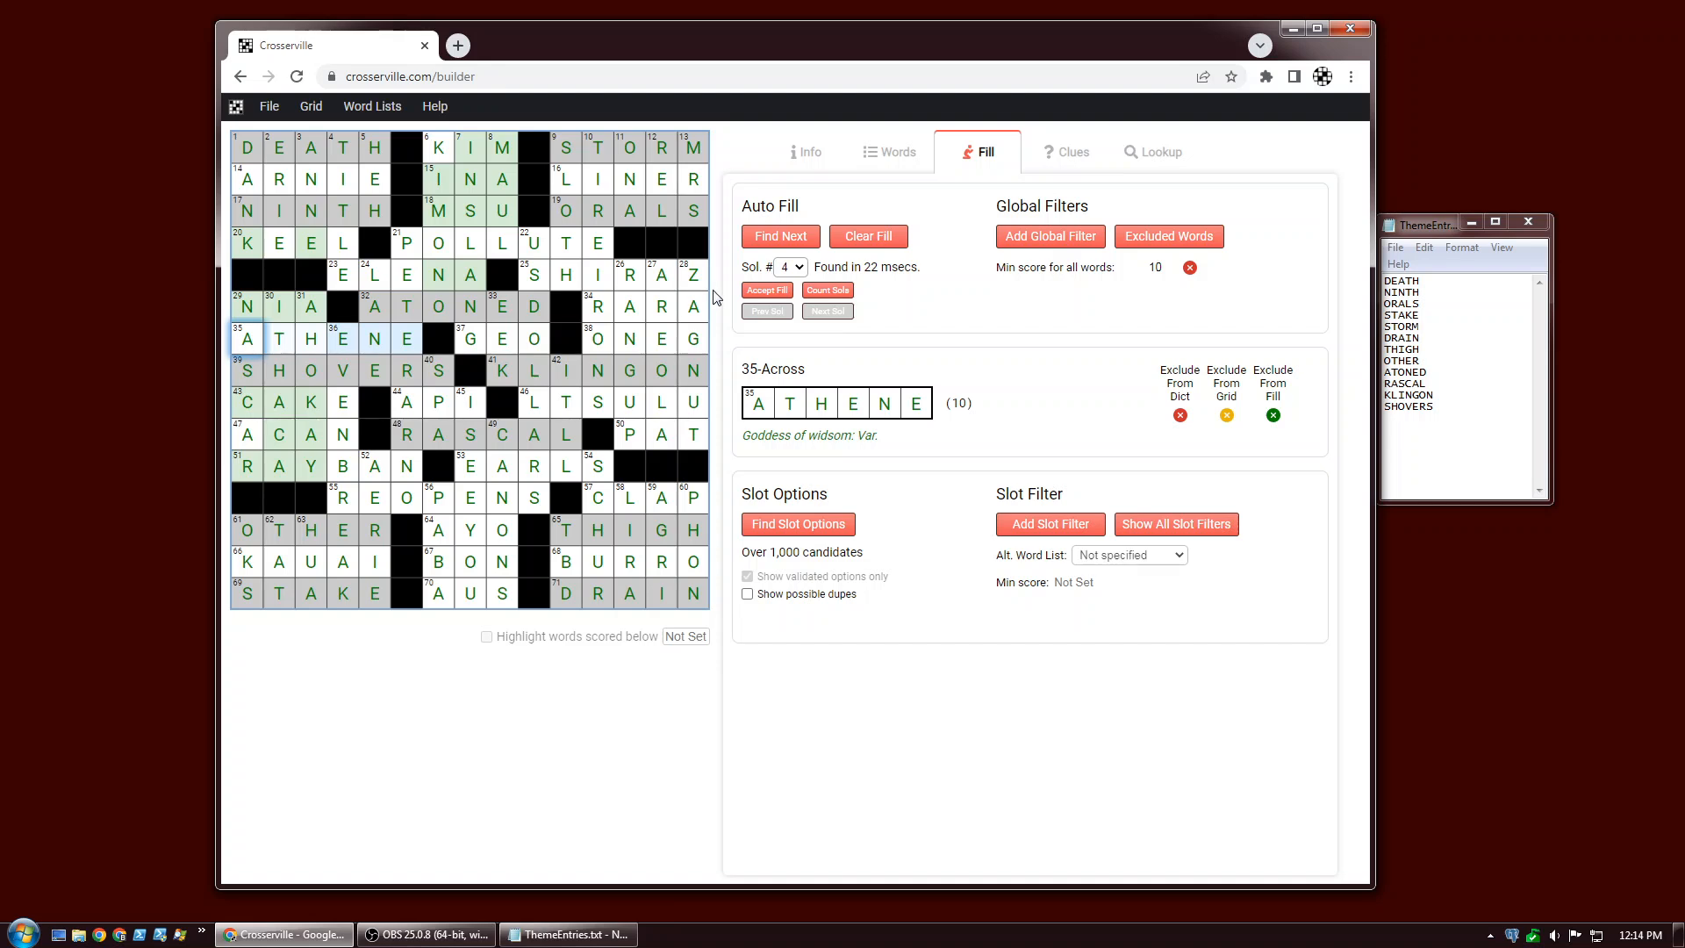
click(778, 293)
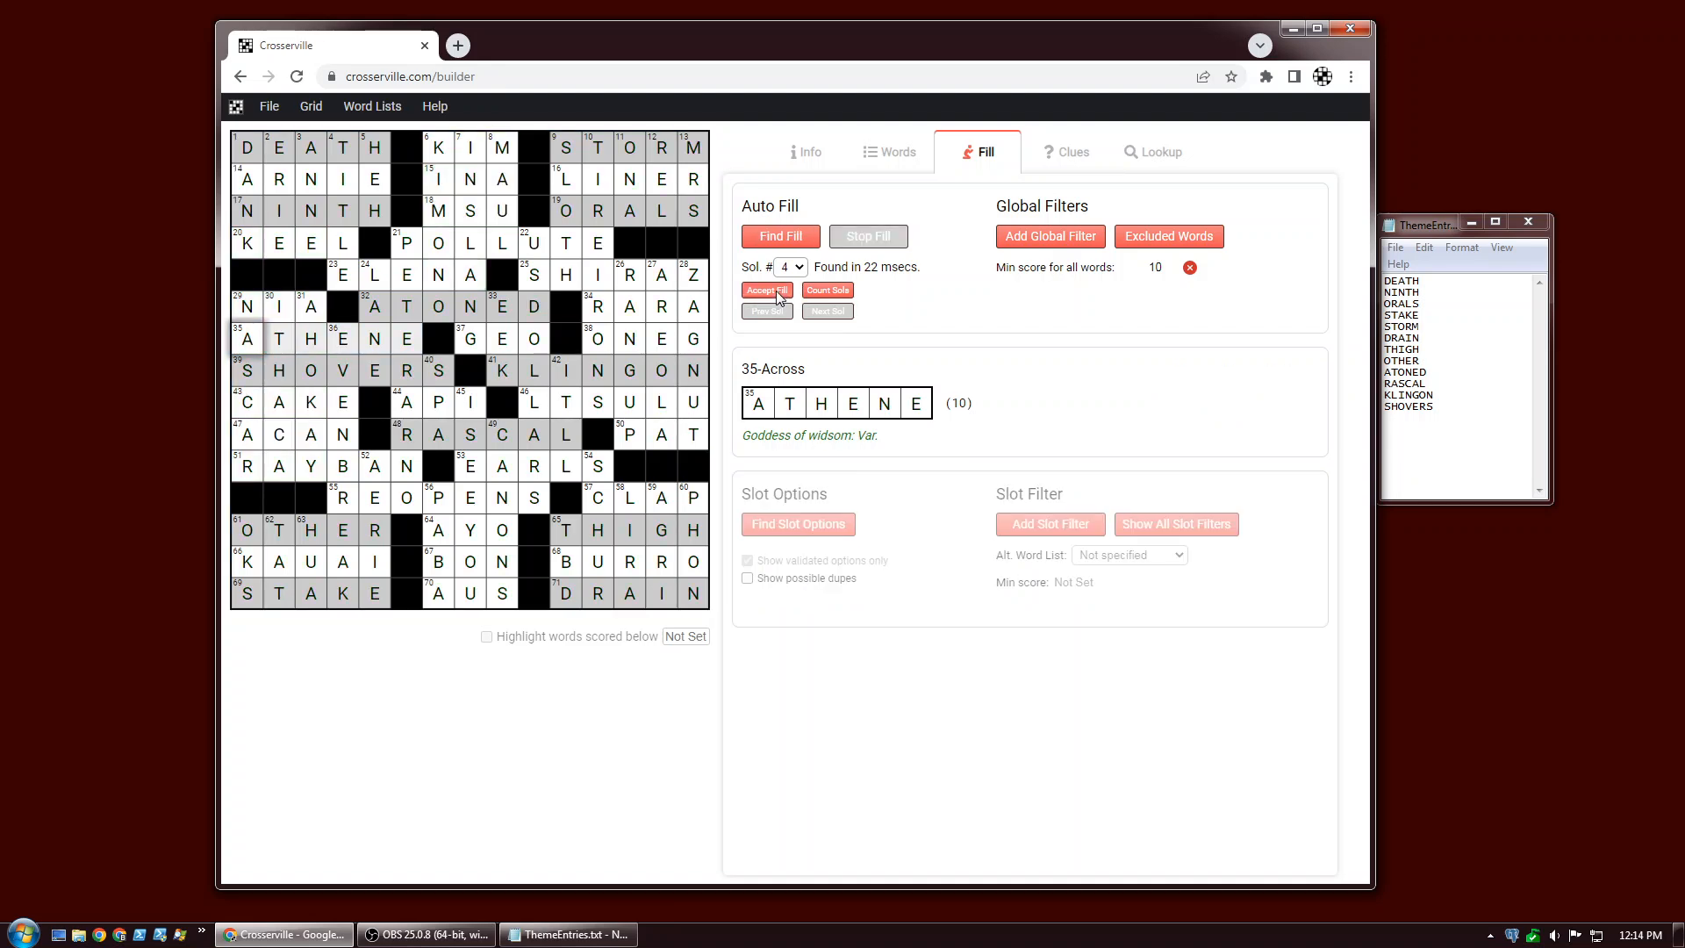
Delete the letters in the grid's top-left corner and auto-fill that corner again.
drag(250, 156, 384, 285)
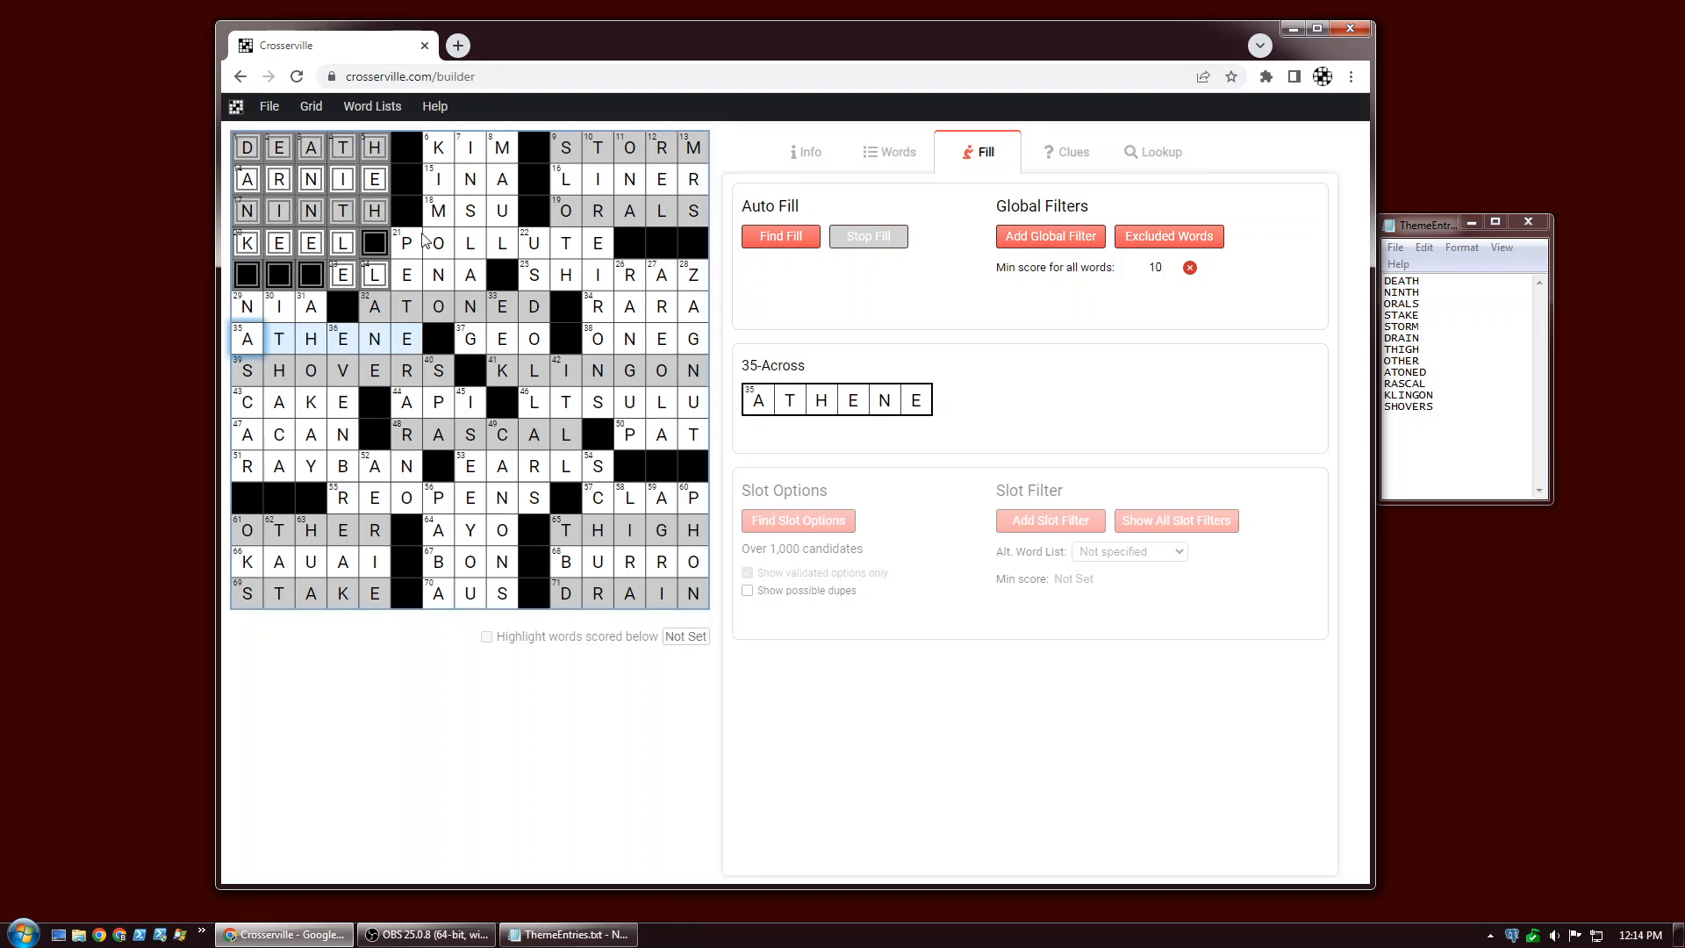
key(Delete)
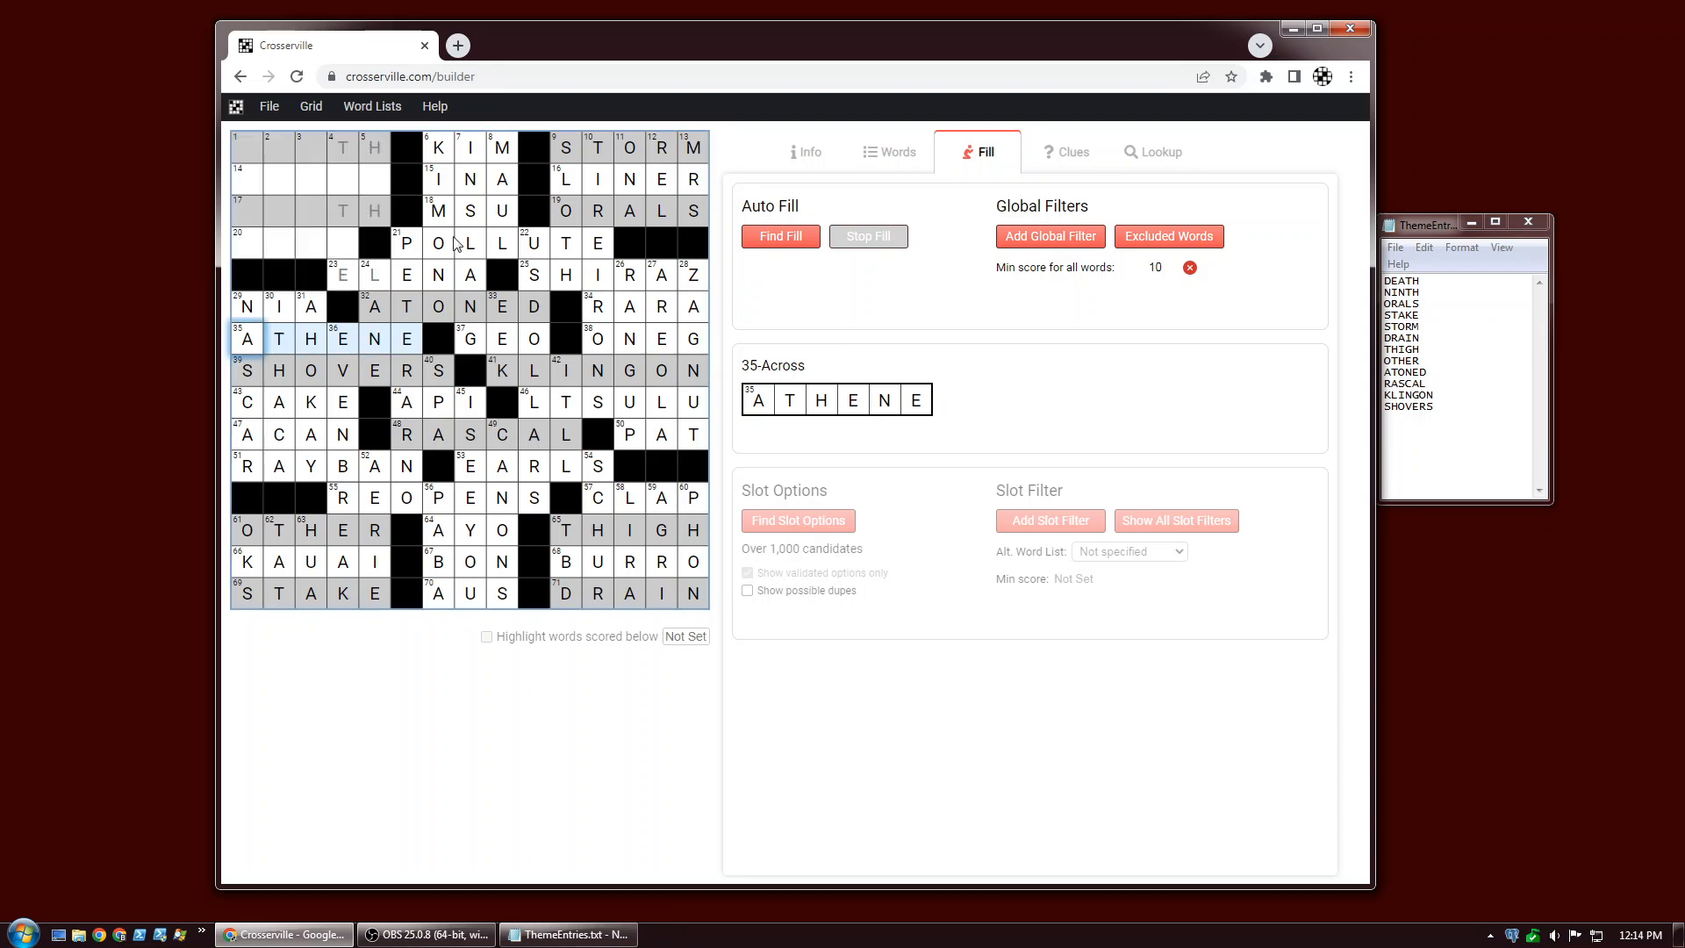
click(314, 182)
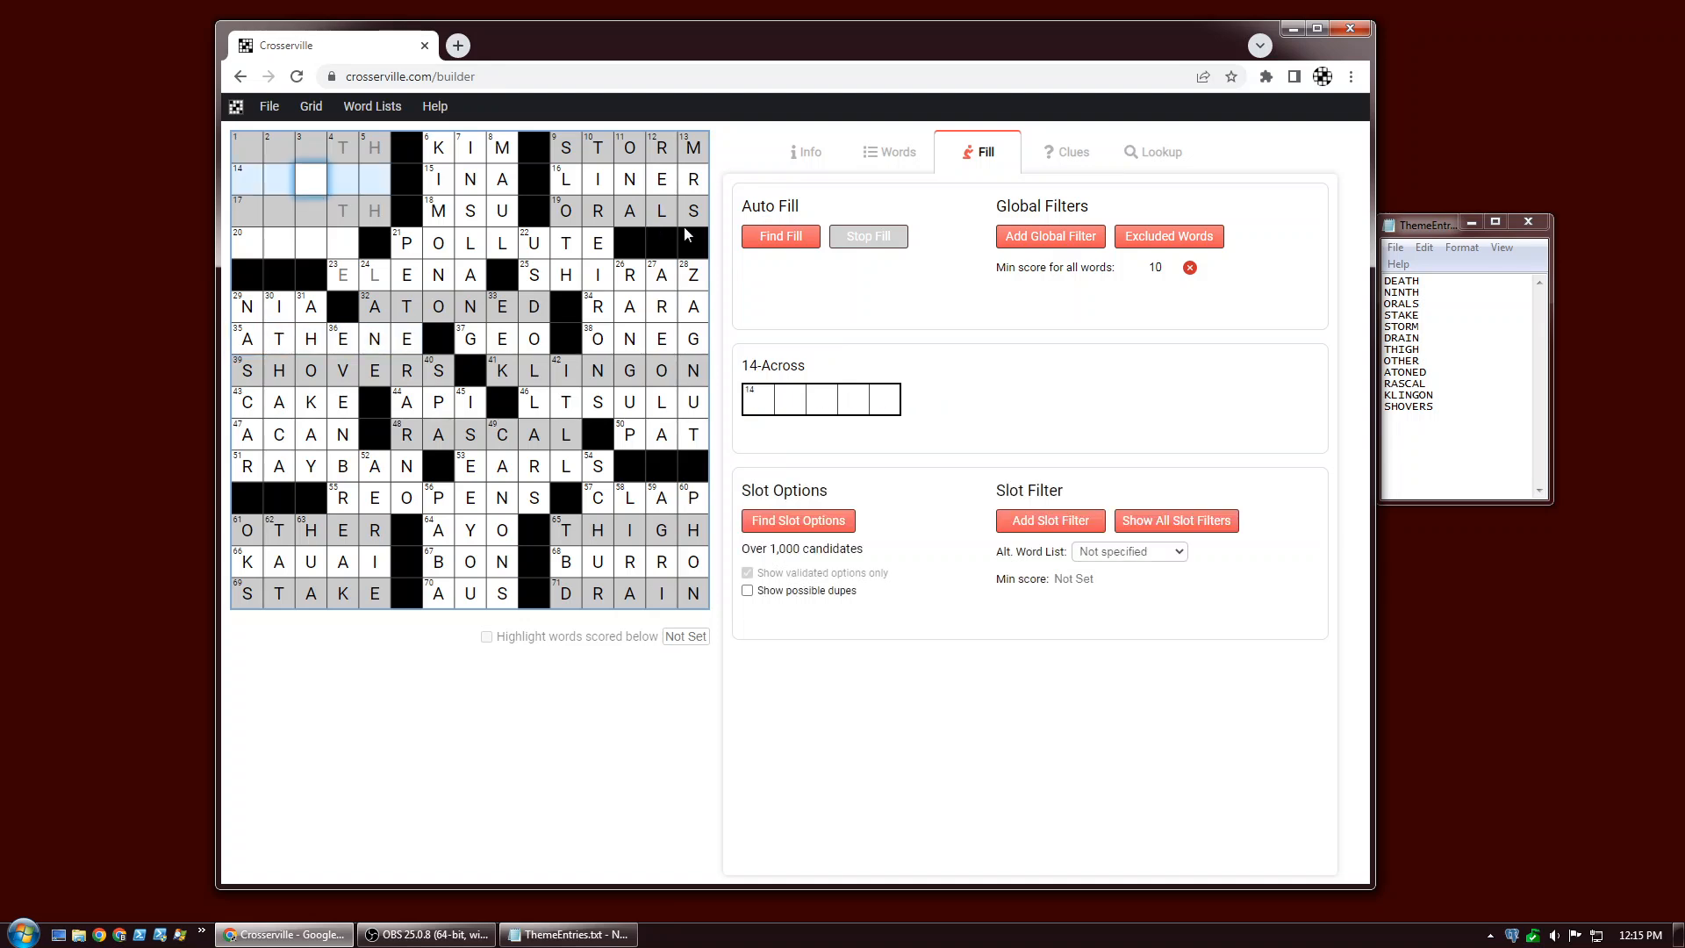
click(766, 251)
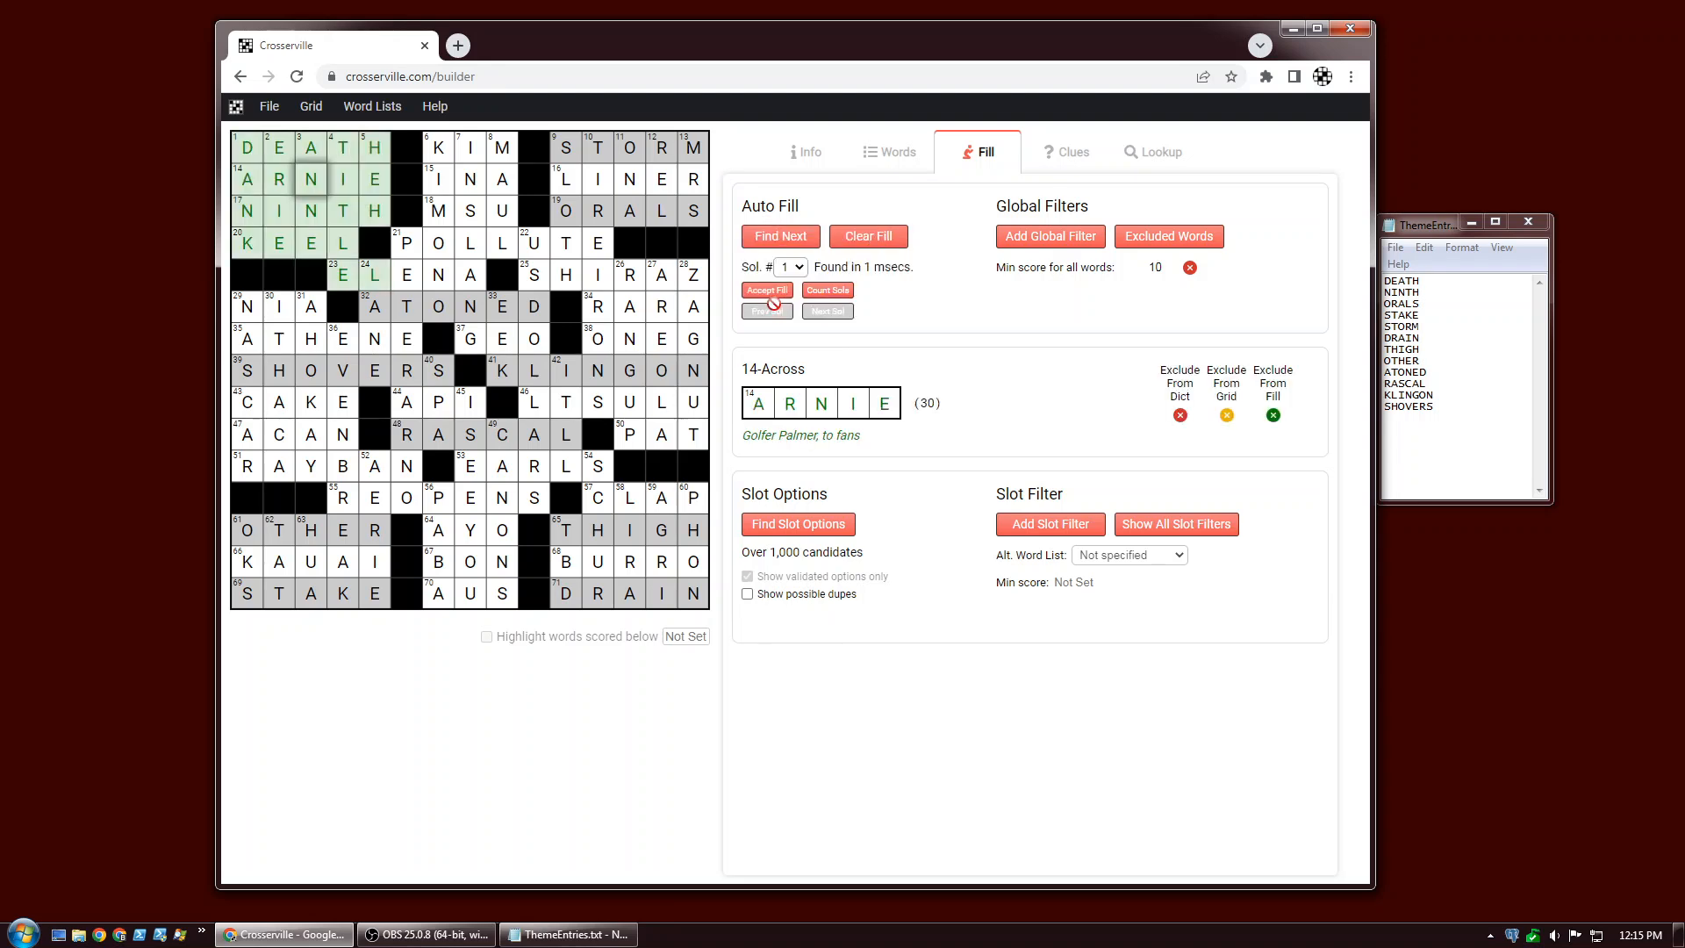
Count the corner's possible fill solutions, step through several further fills, and clear the fill.
click(833, 293)
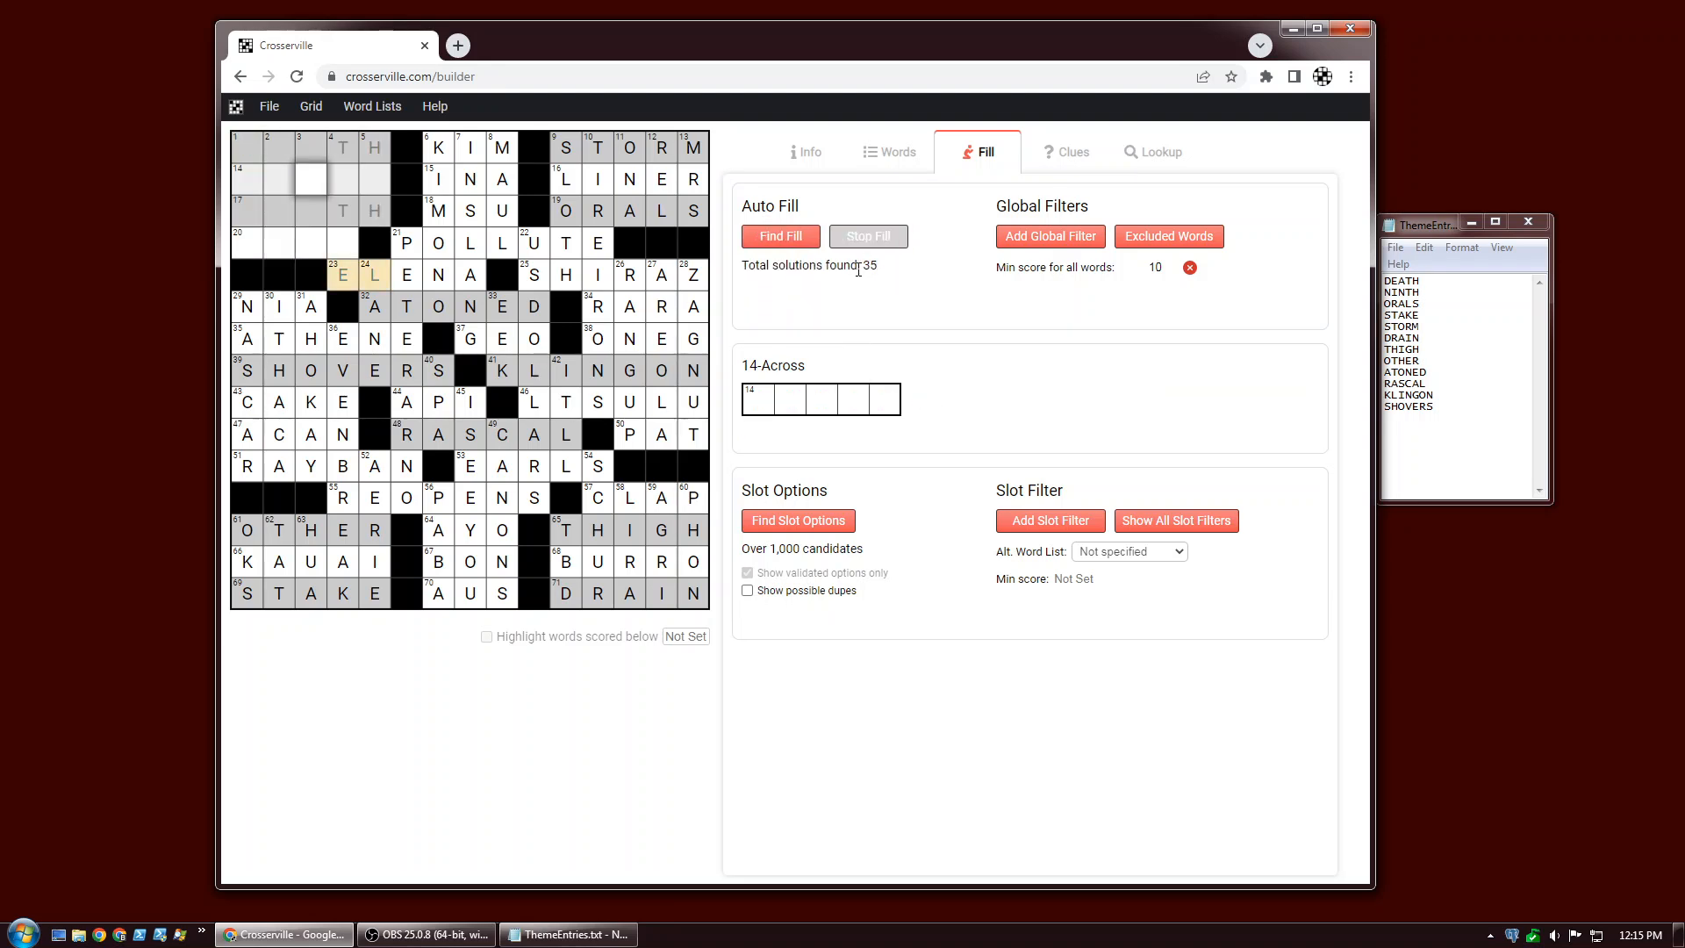
click(781, 237)
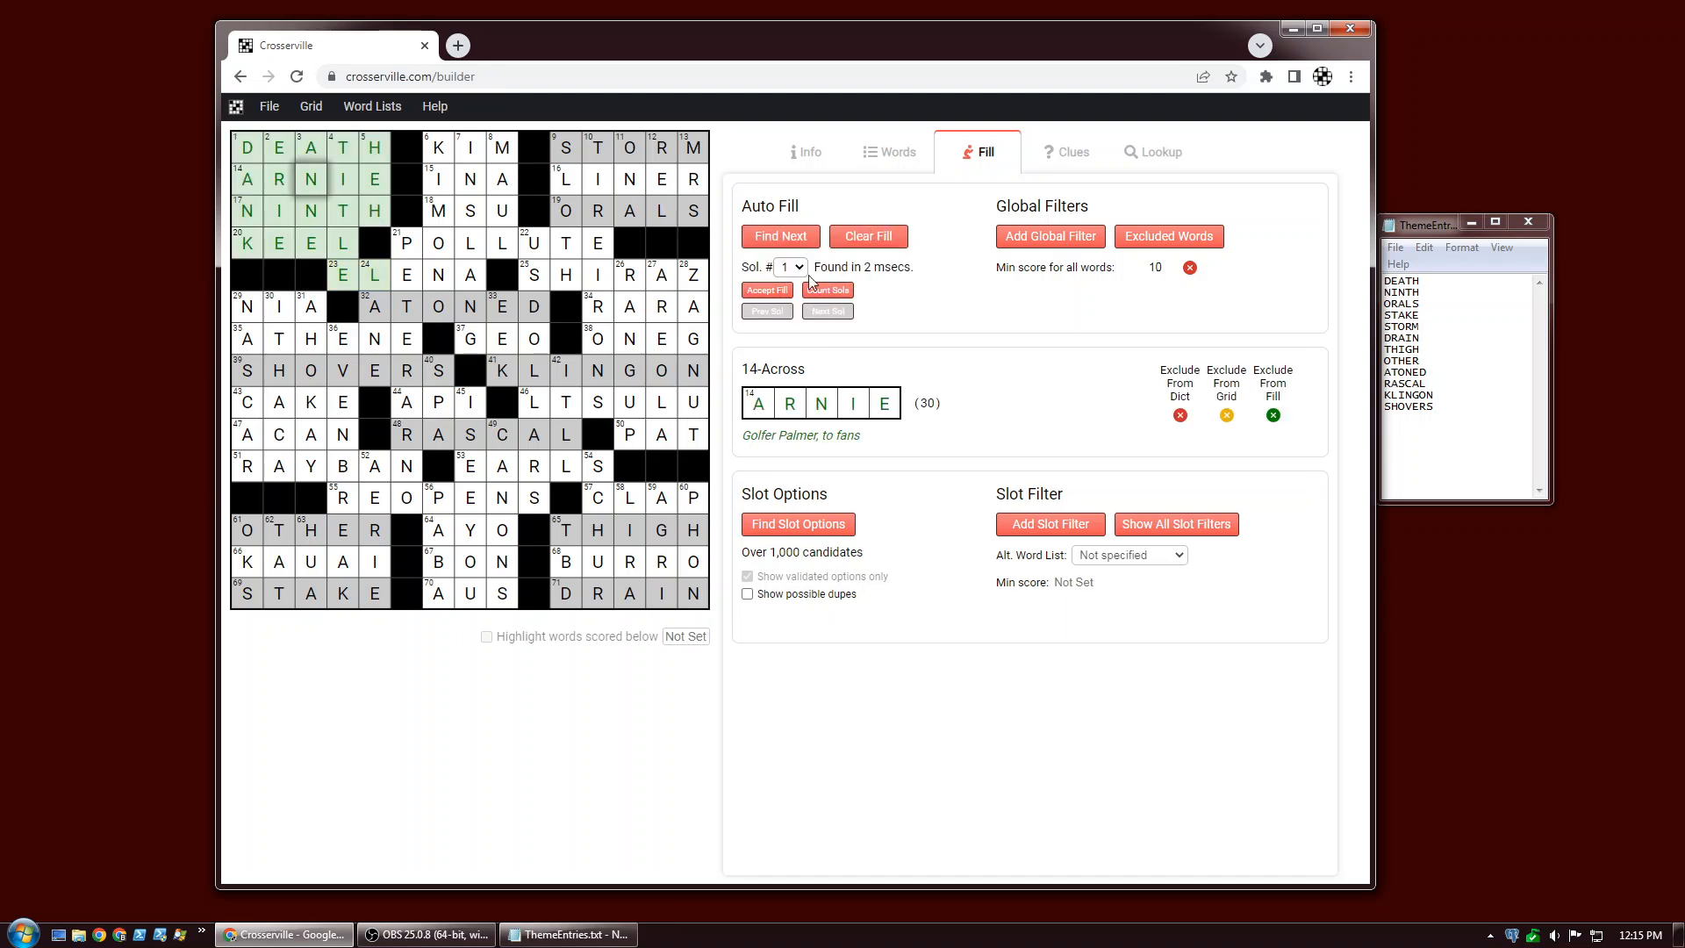
click(781, 237)
click(790, 246)
click(789, 245)
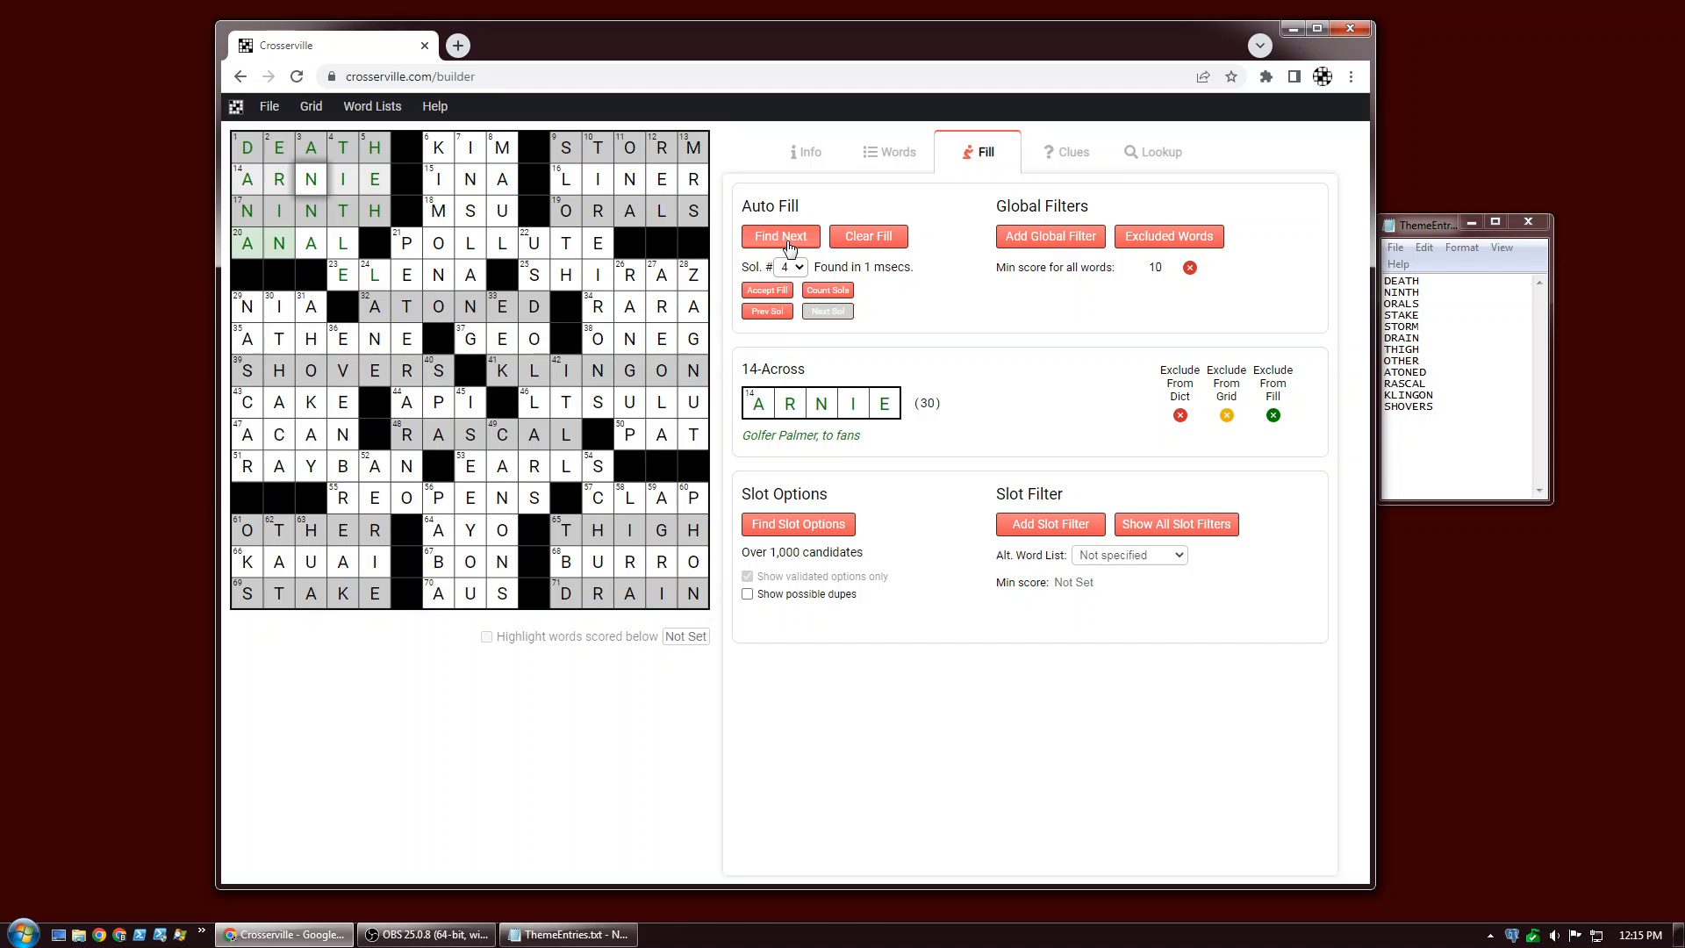
click(843, 237)
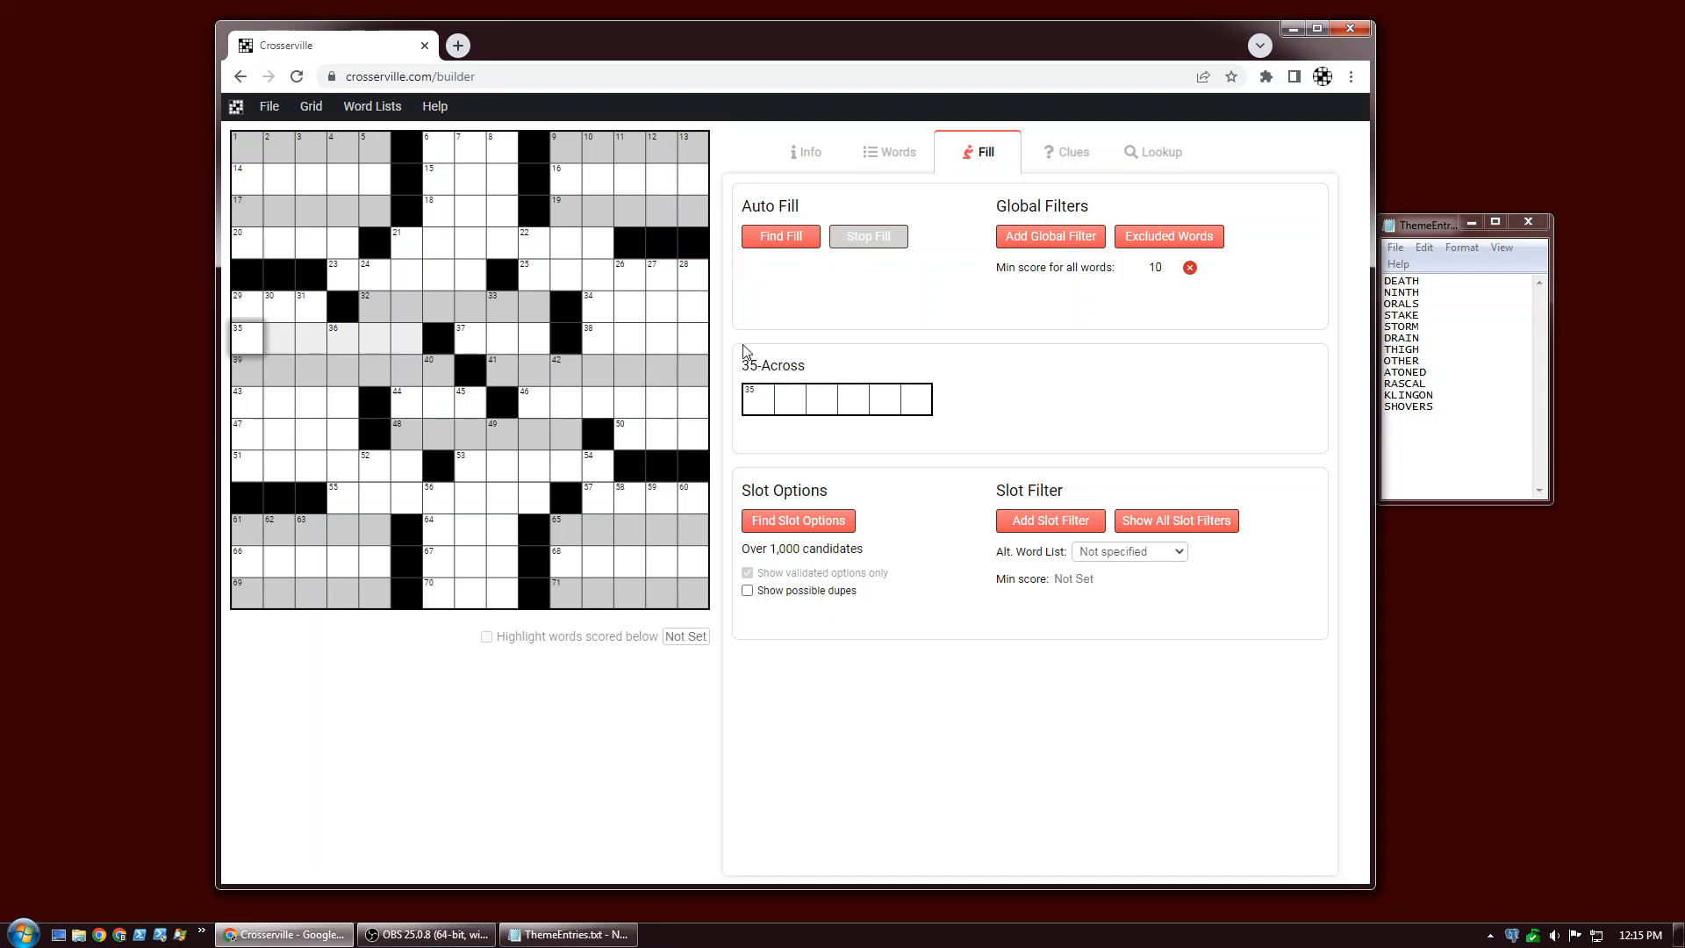
Select several down slots, including 36-, 22-, 10- and 21-Down, to compare their candidate counts.
click(334, 344)
click(335, 344)
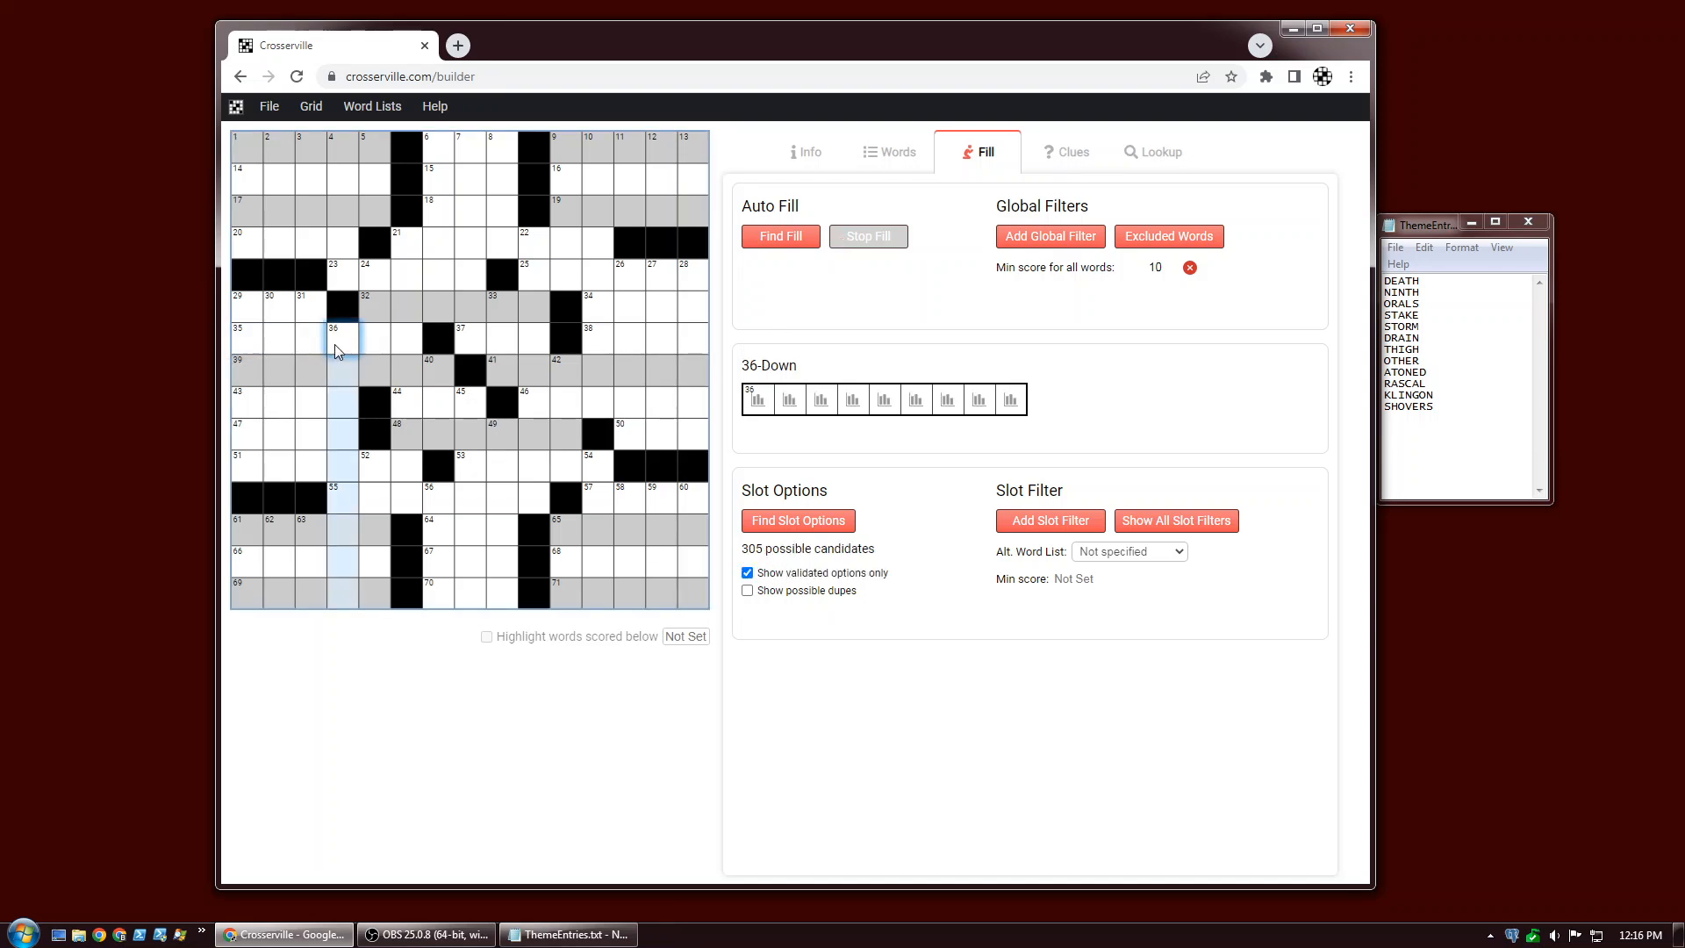
click(405, 247)
click(533, 246)
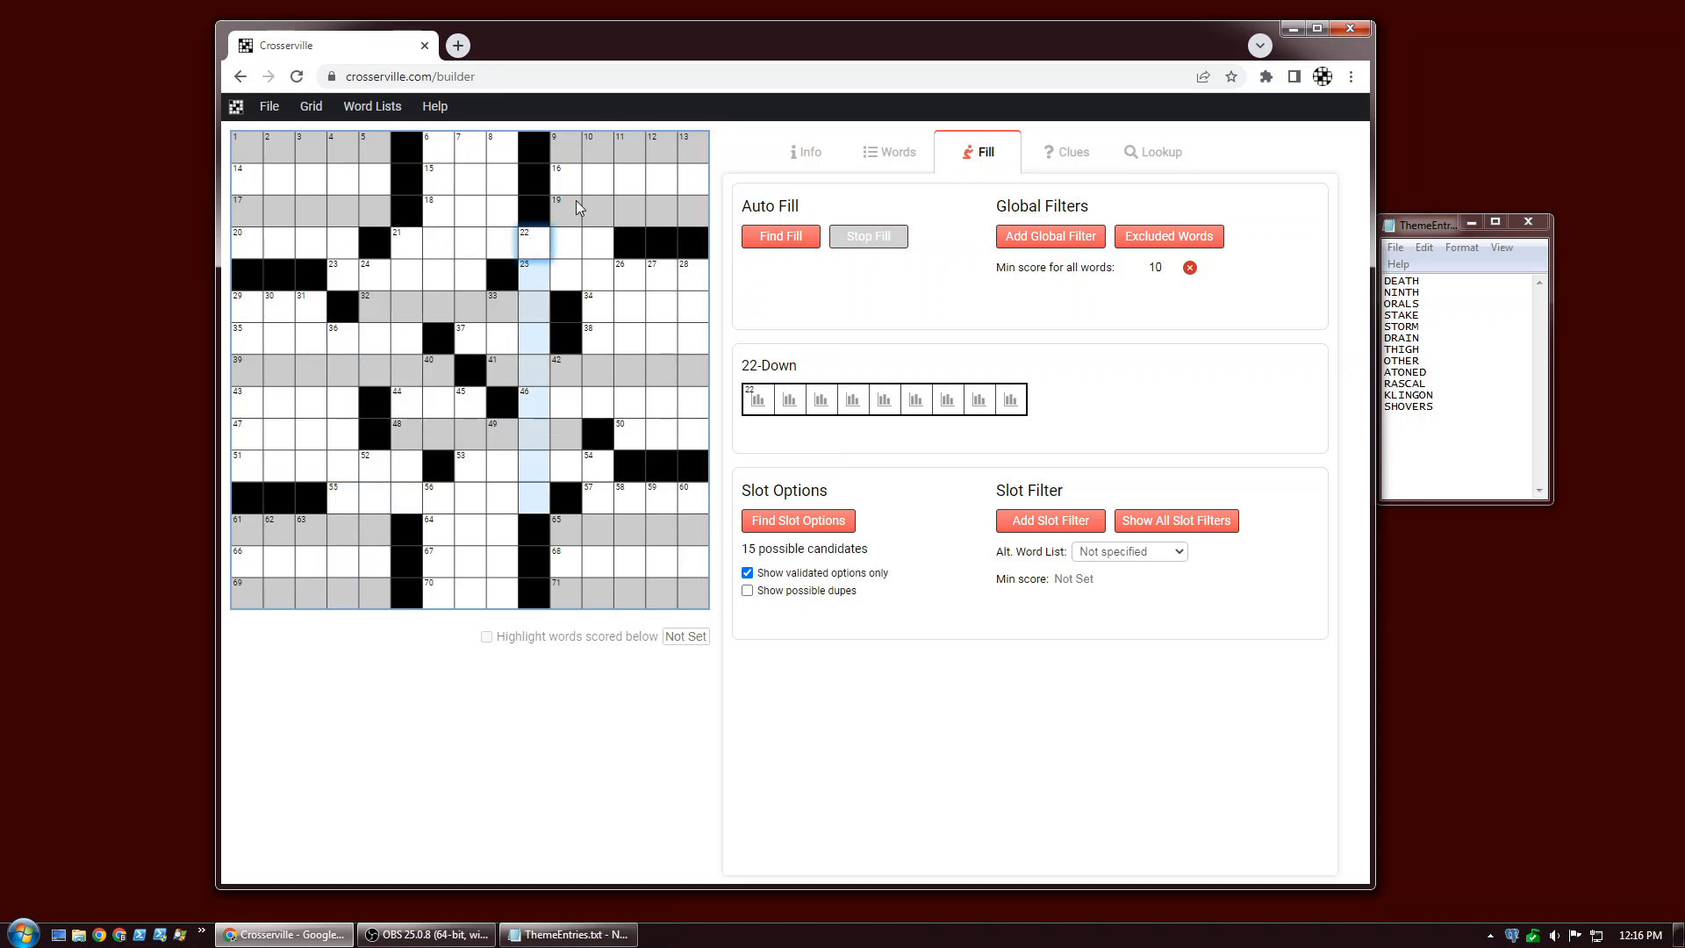
click(593, 147)
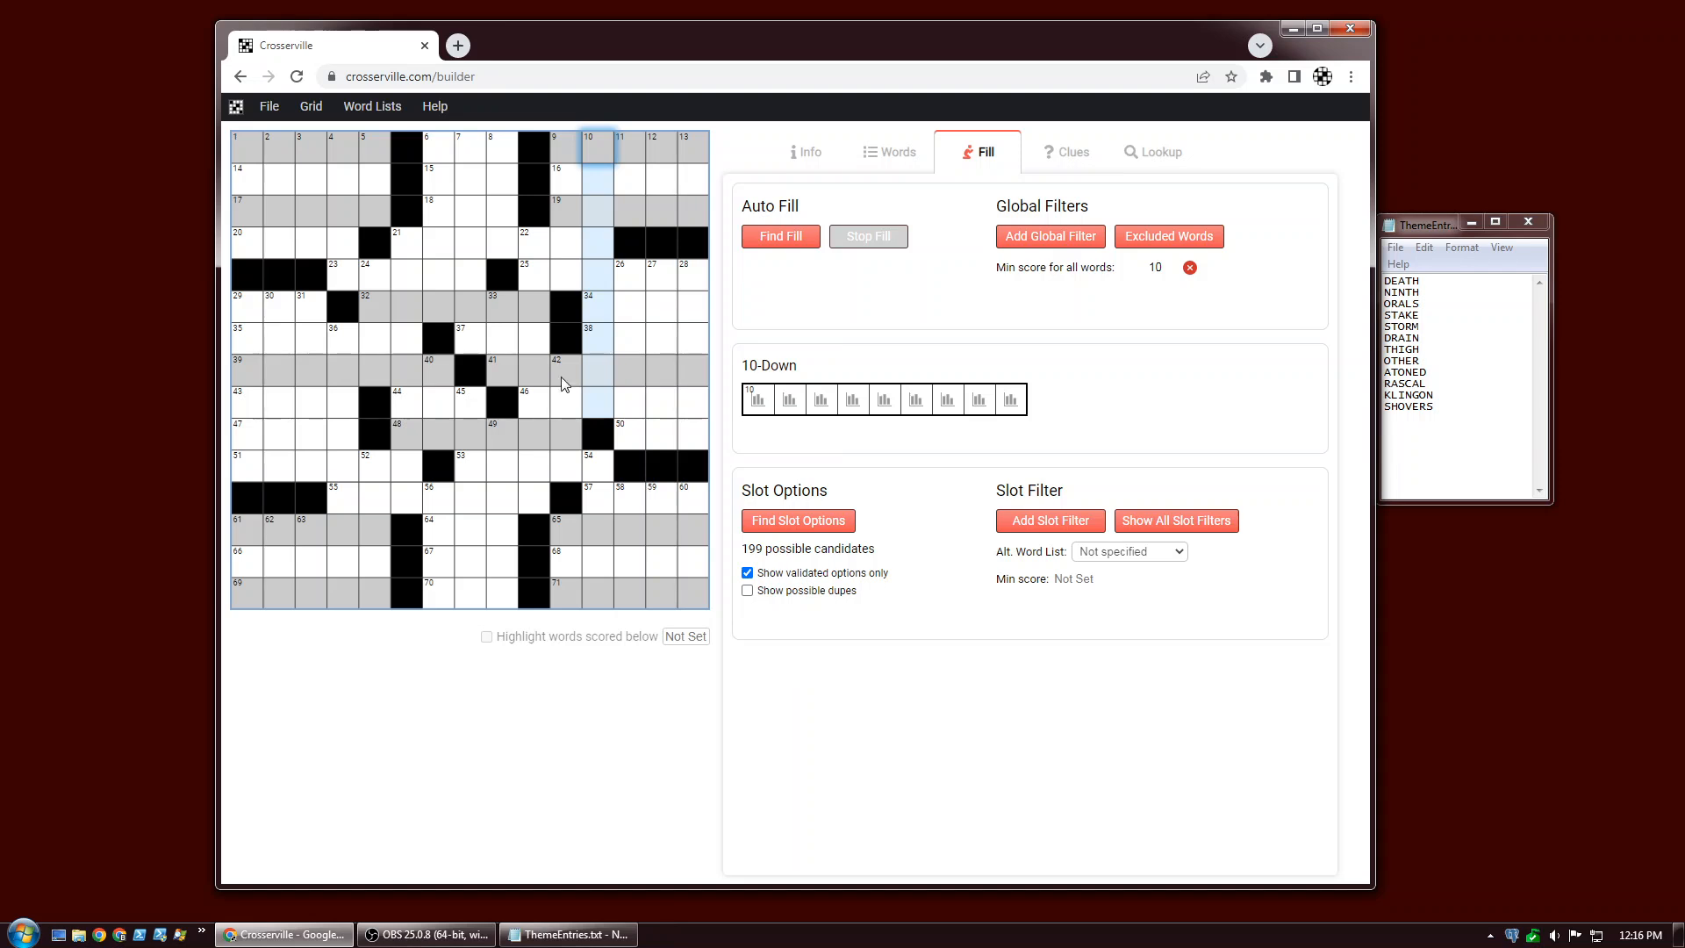
click(532, 255)
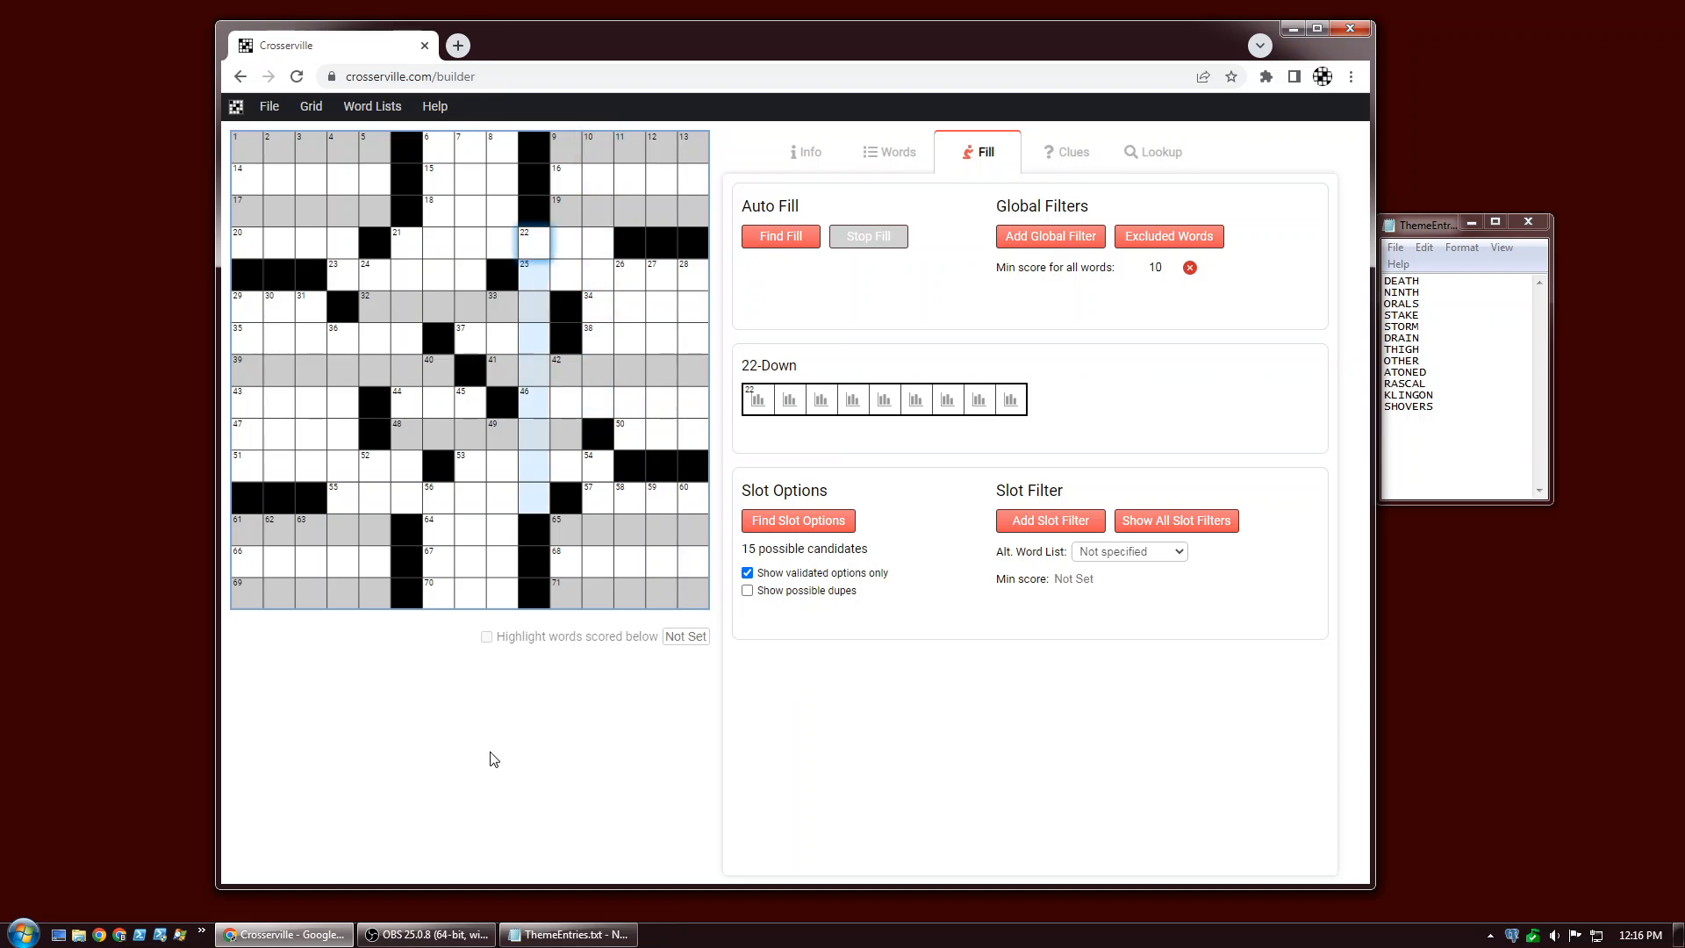
click(401, 250)
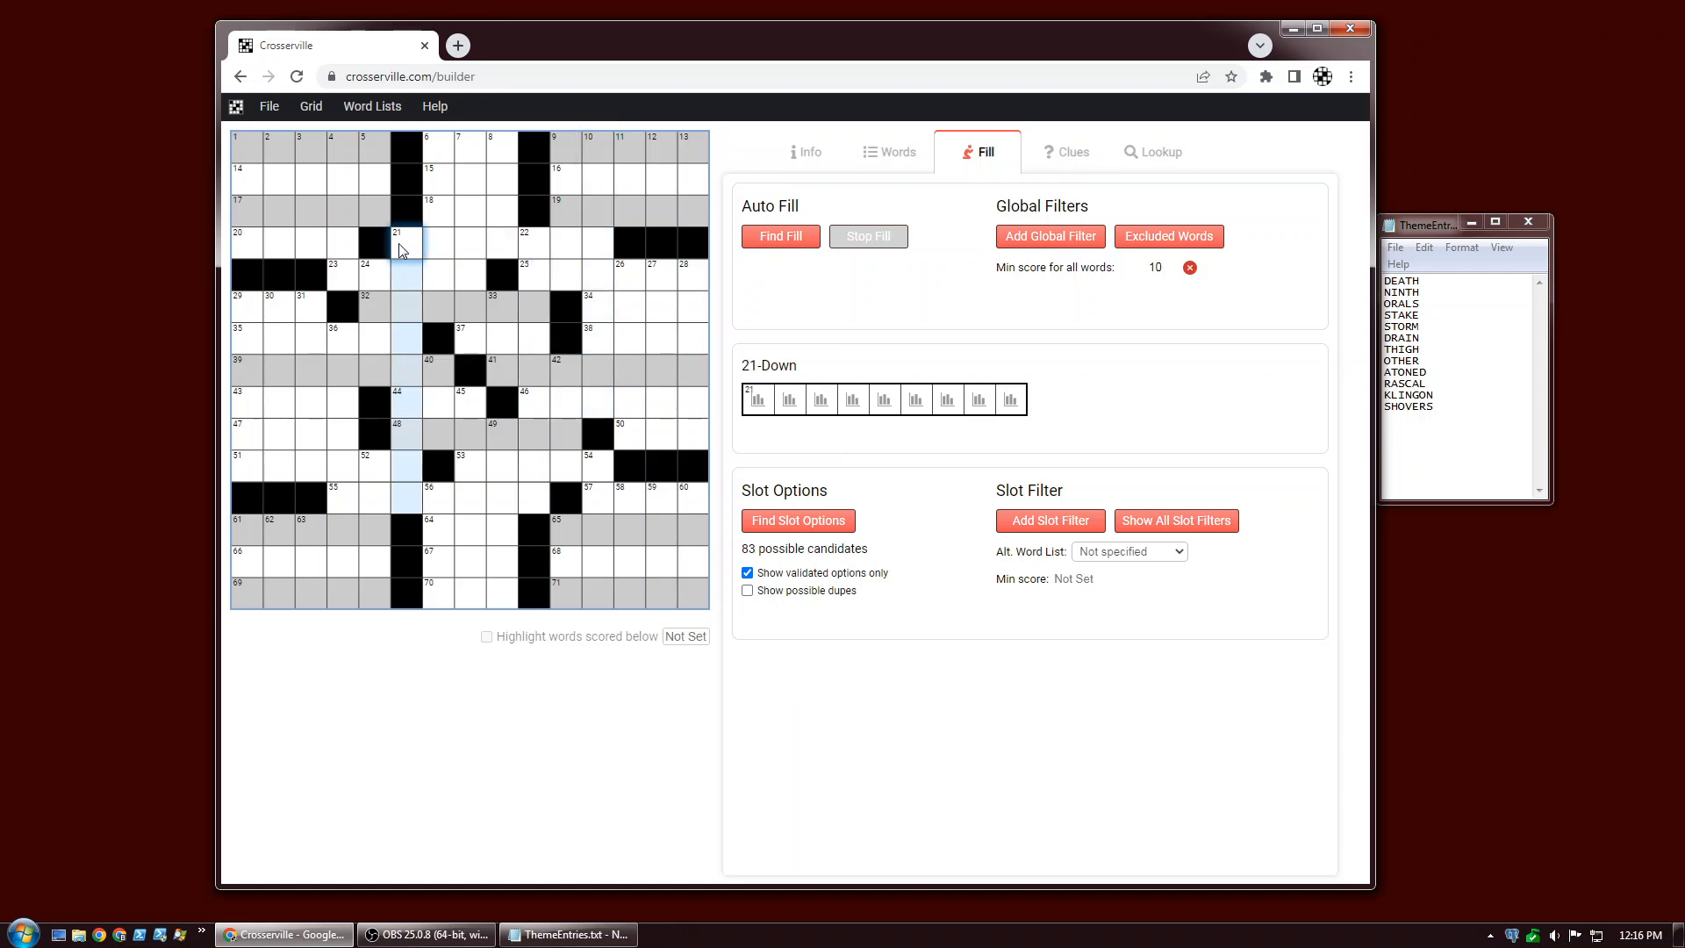
click(341, 343)
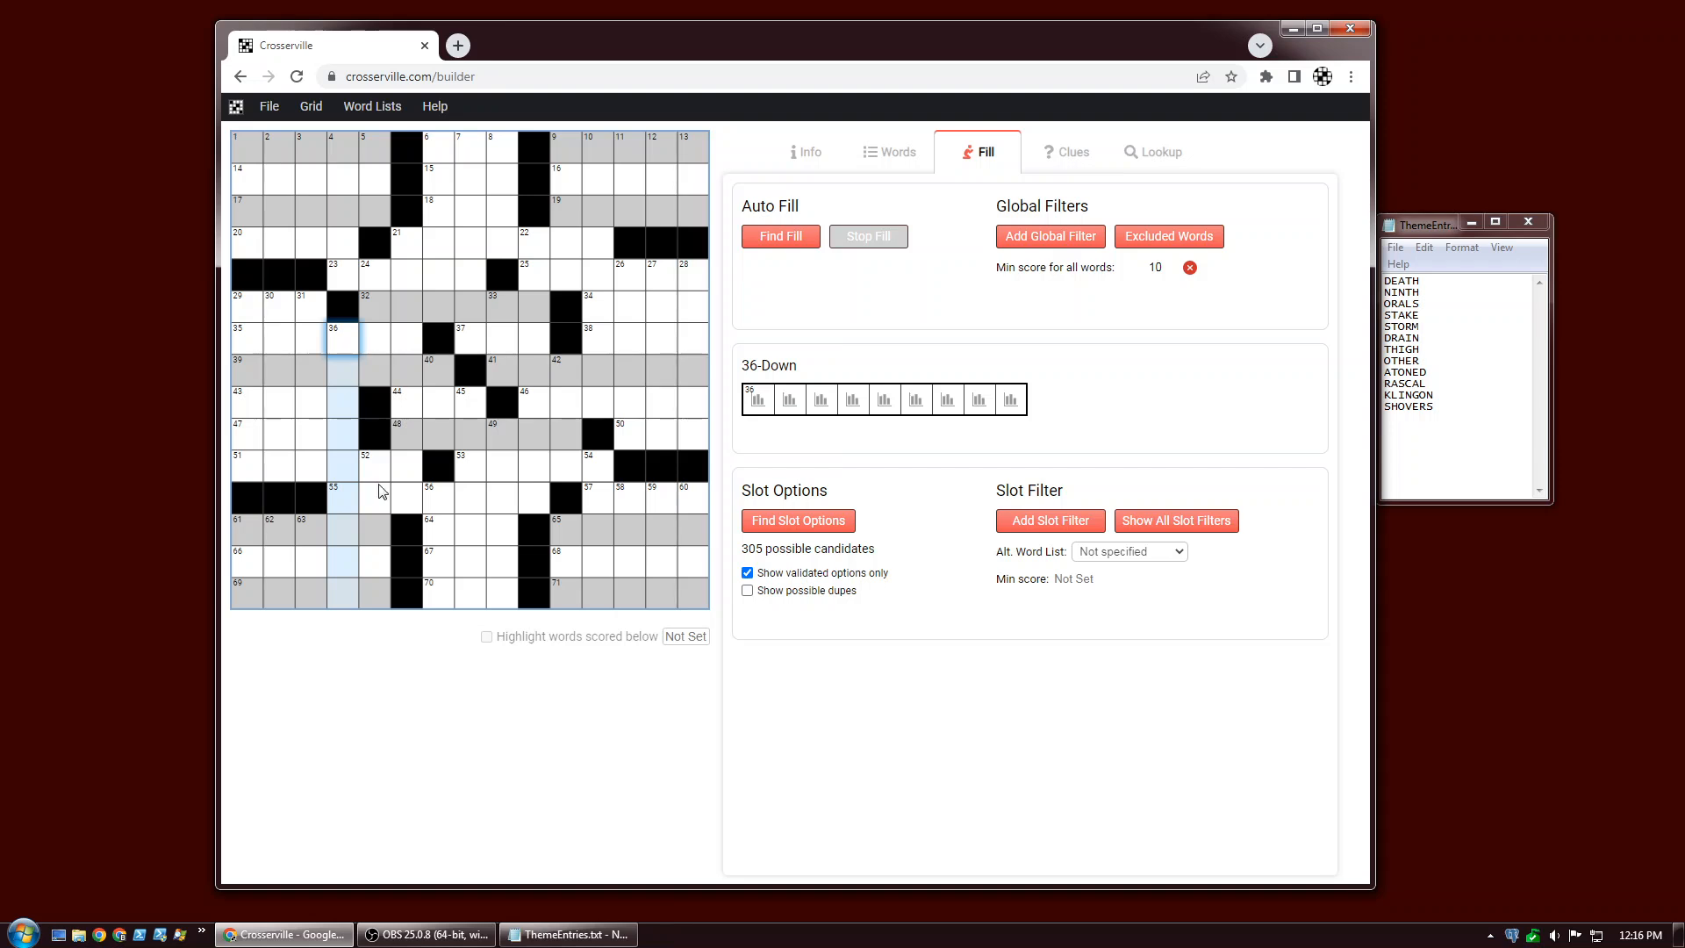
click(533, 251)
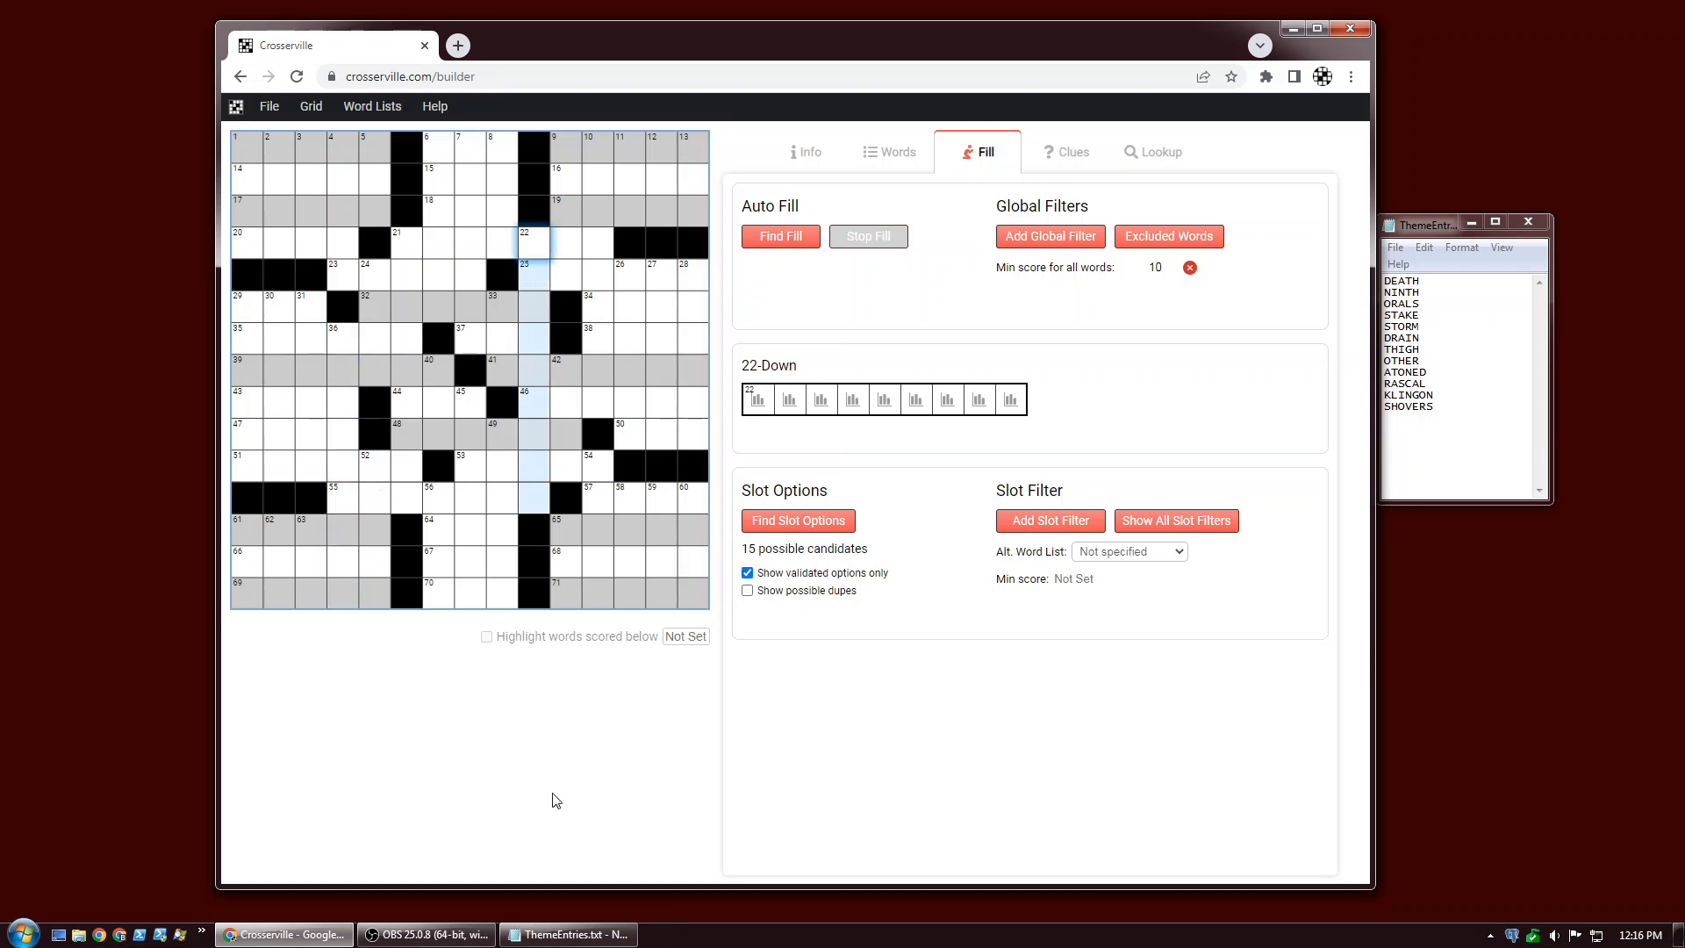
Find slot options for 22-Down and toggle sorting the candidates by grid score.
click(763, 521)
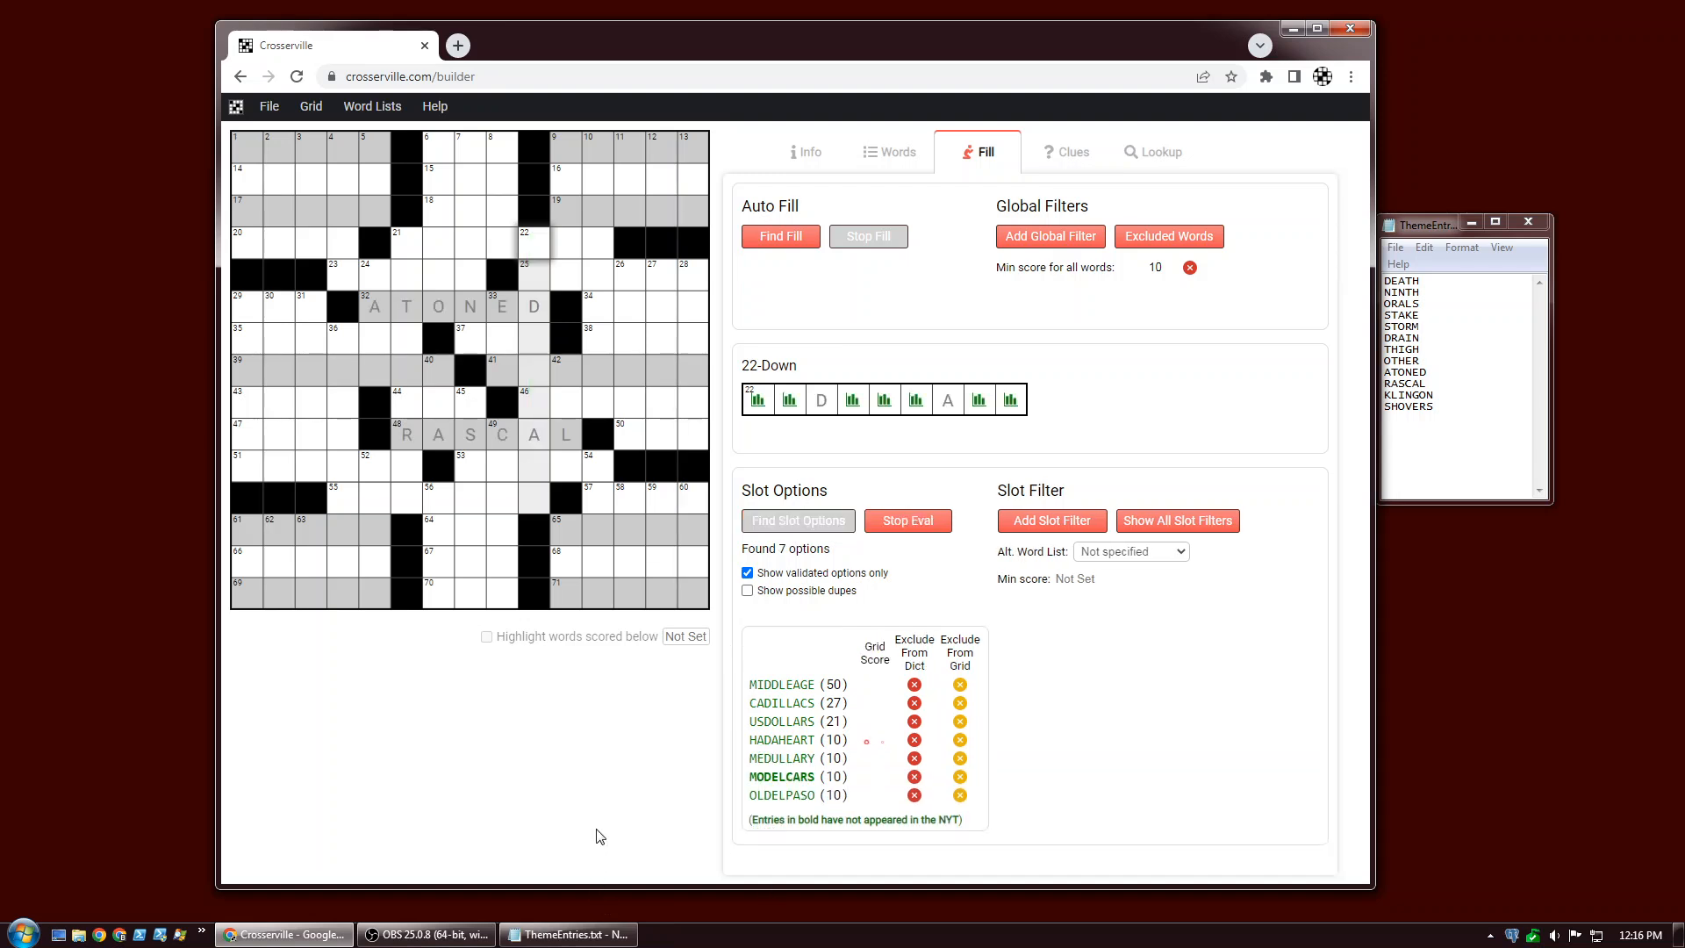
mouse_move(766, 553)
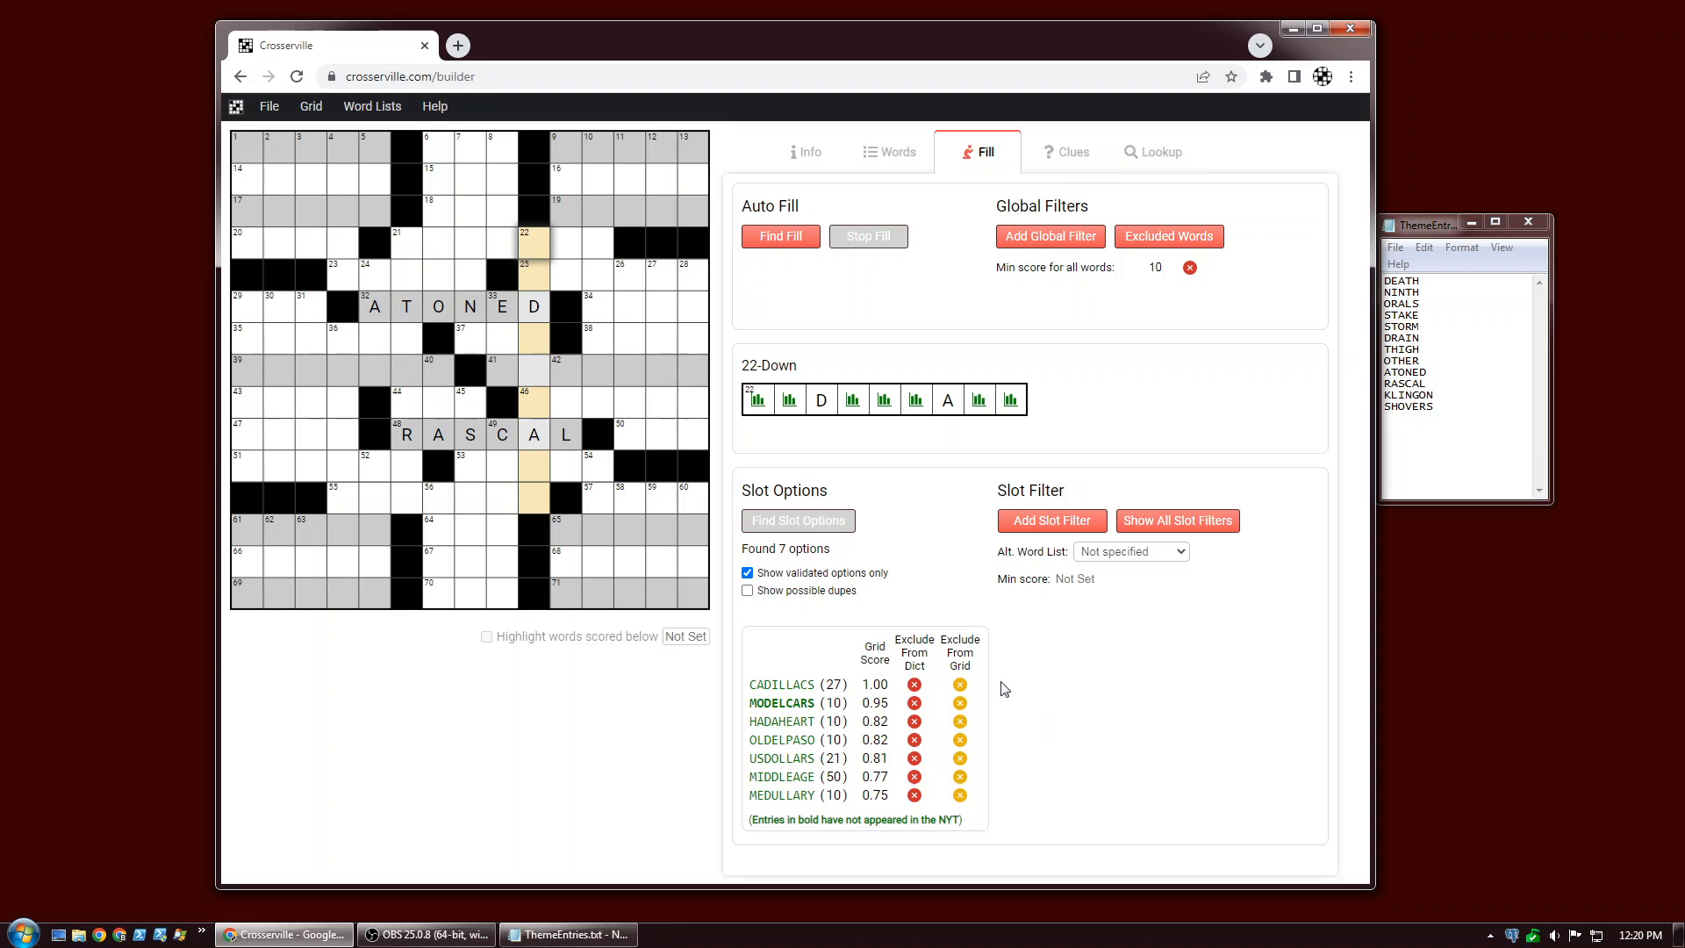
click(876, 660)
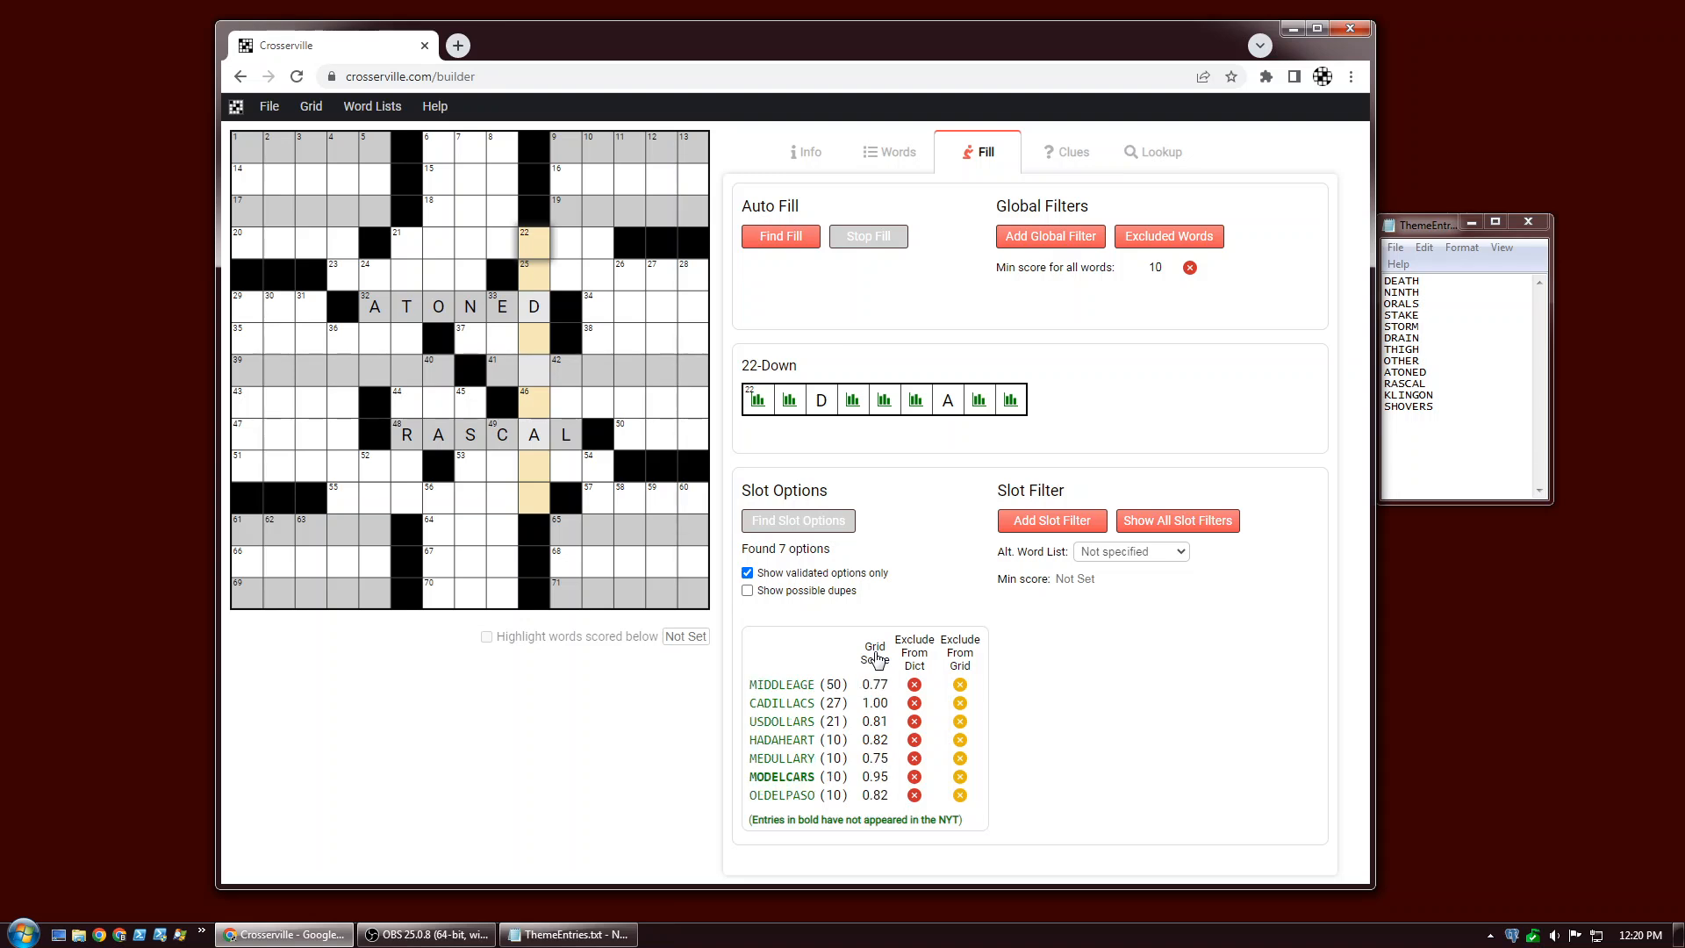
click(876, 660)
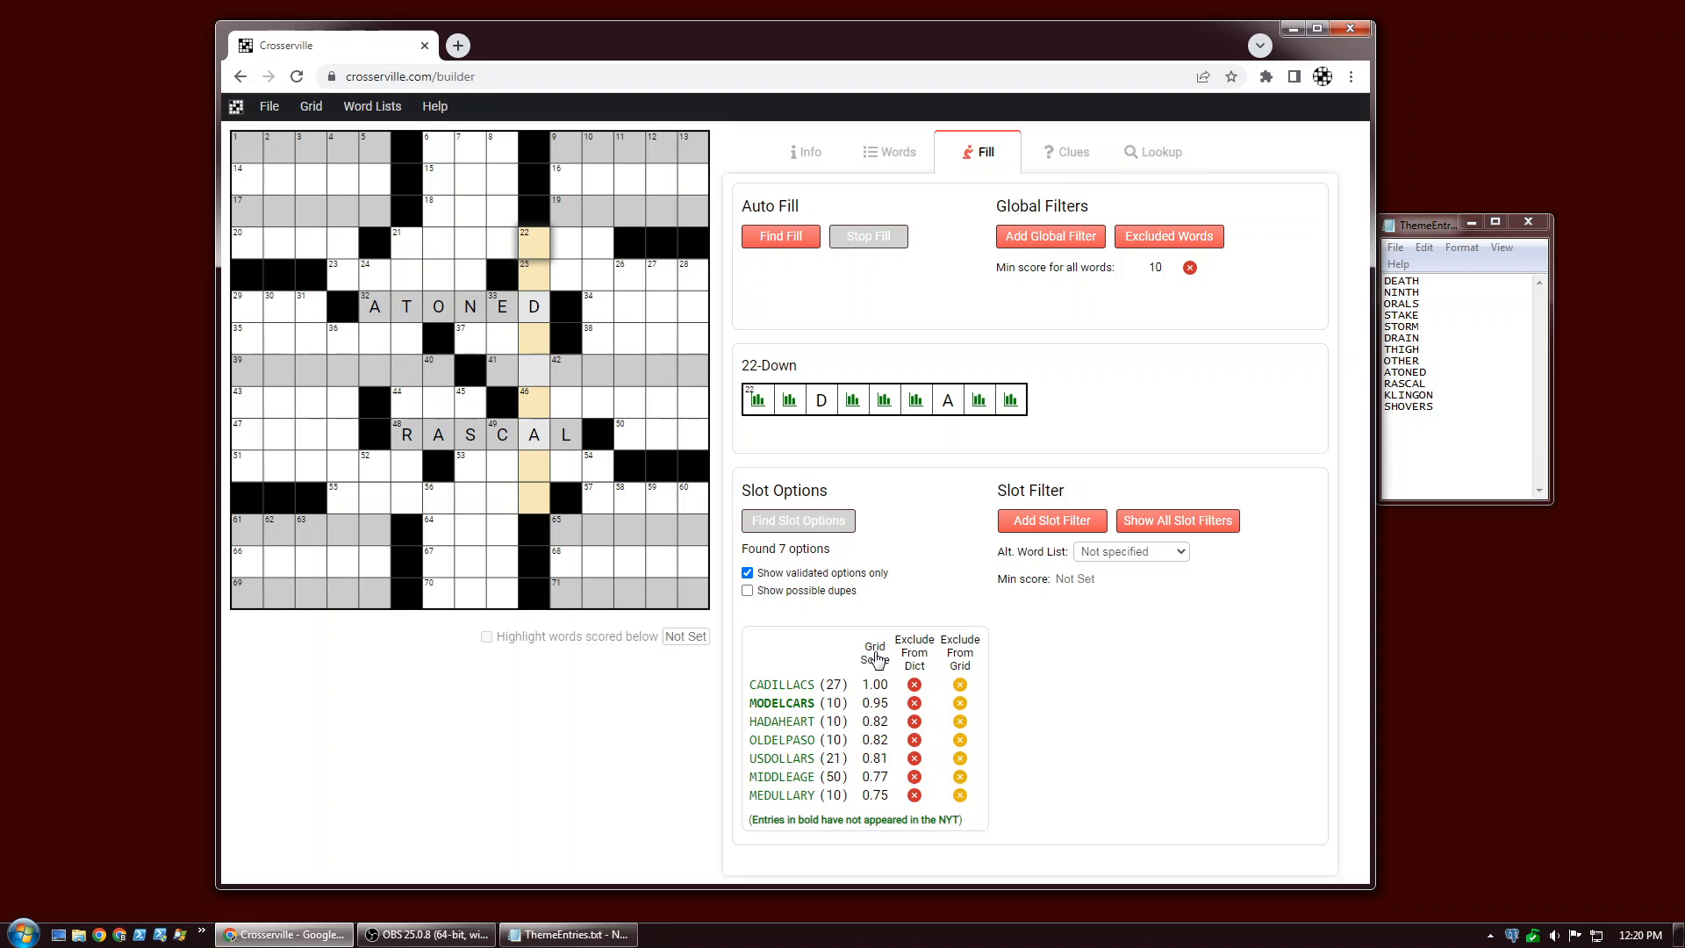
click(876, 660)
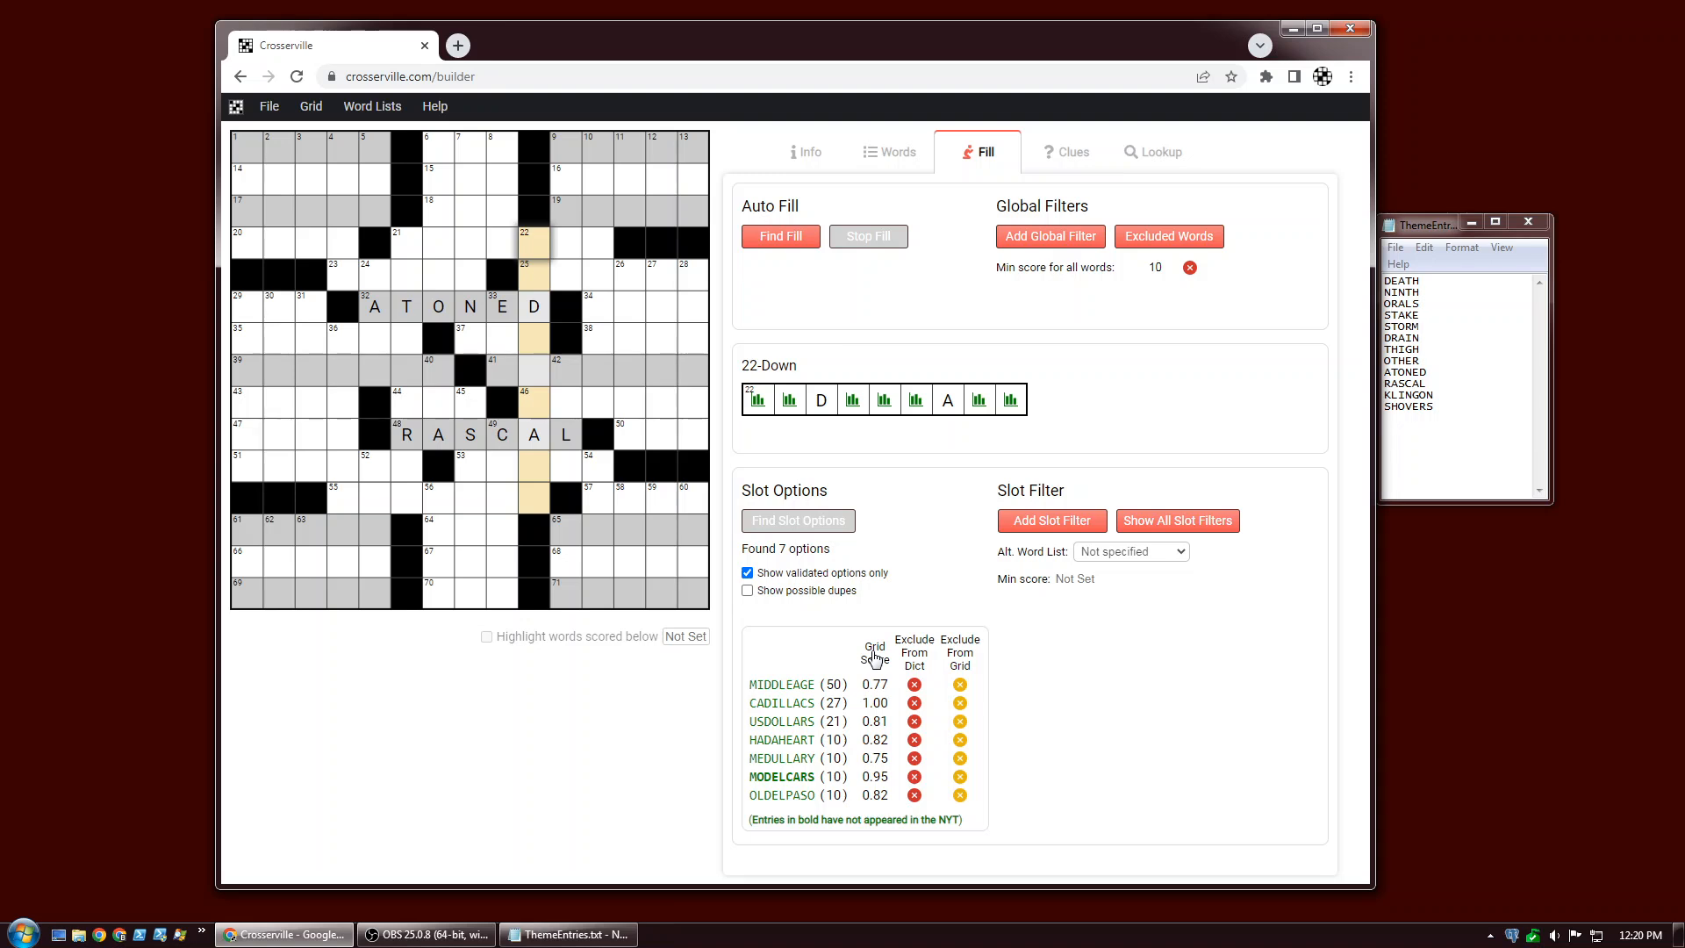
Change the default slot option sort to By Word Score in the default settings.
click(272, 113)
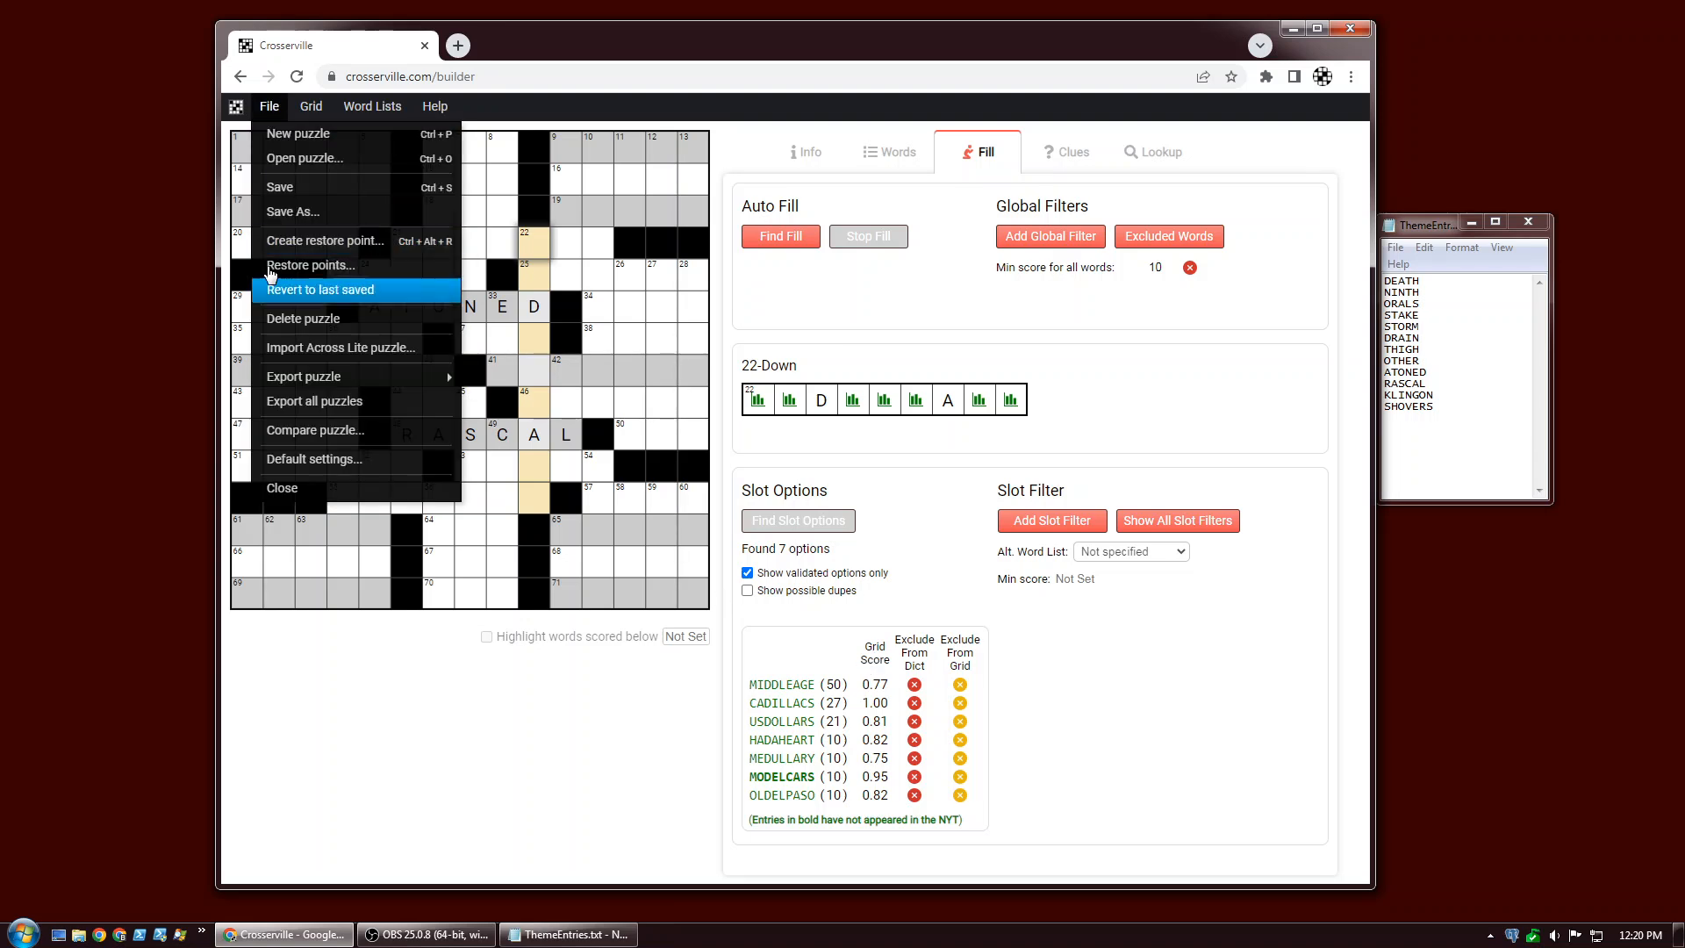
click(303, 459)
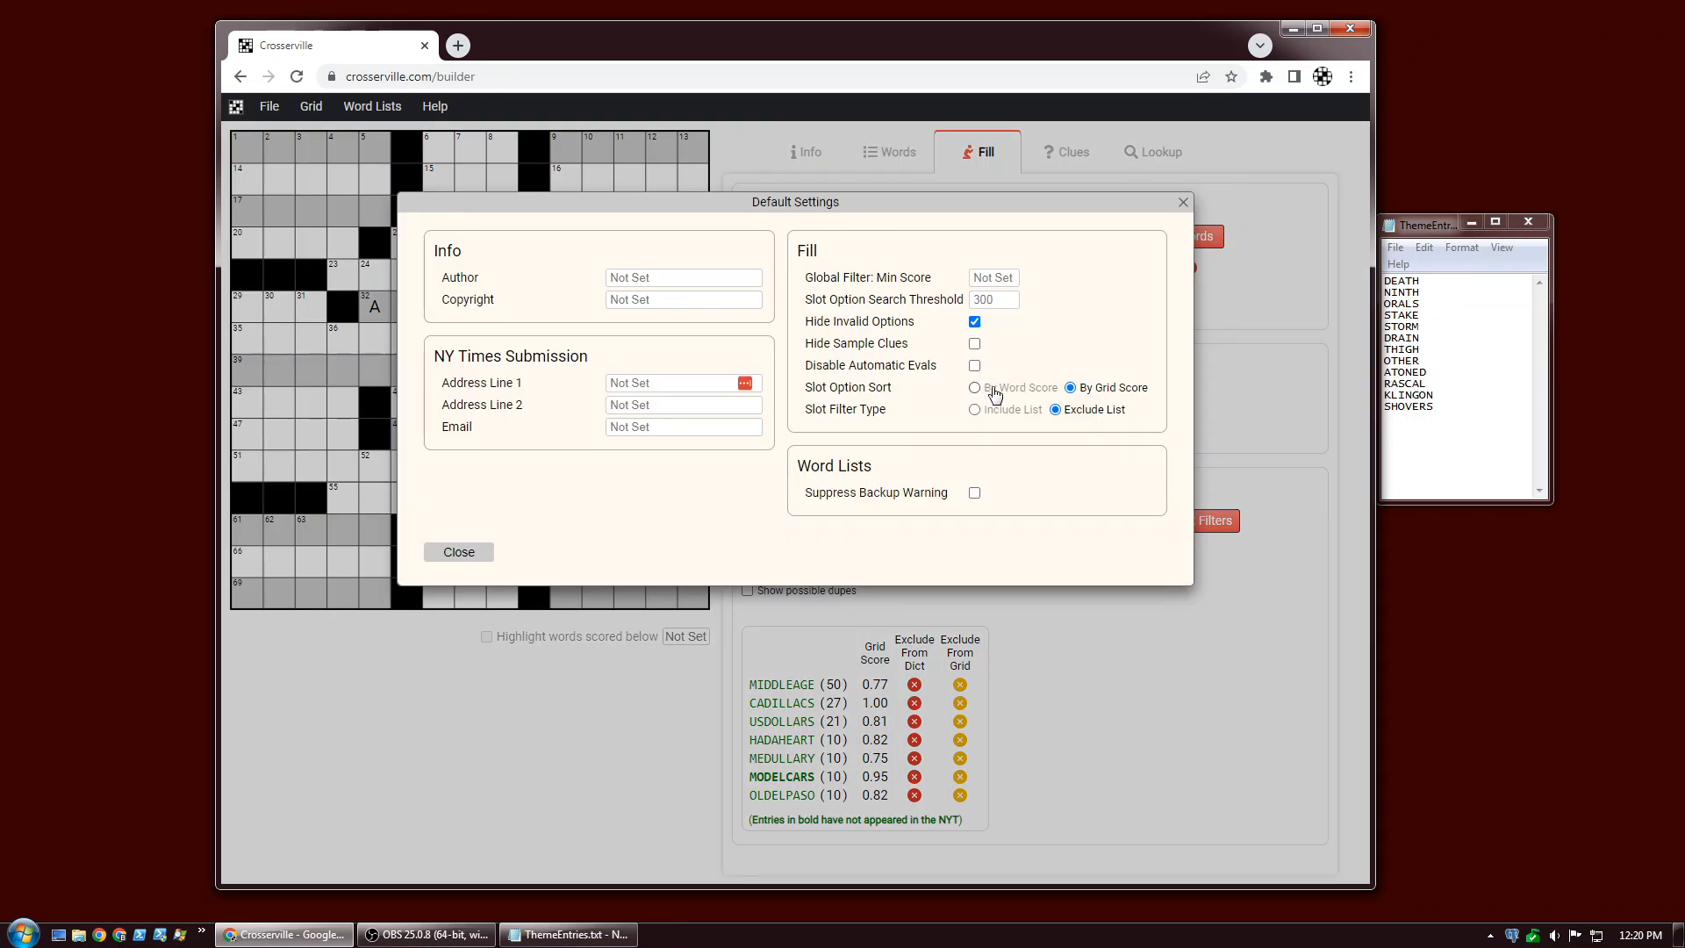
click(992, 390)
click(456, 555)
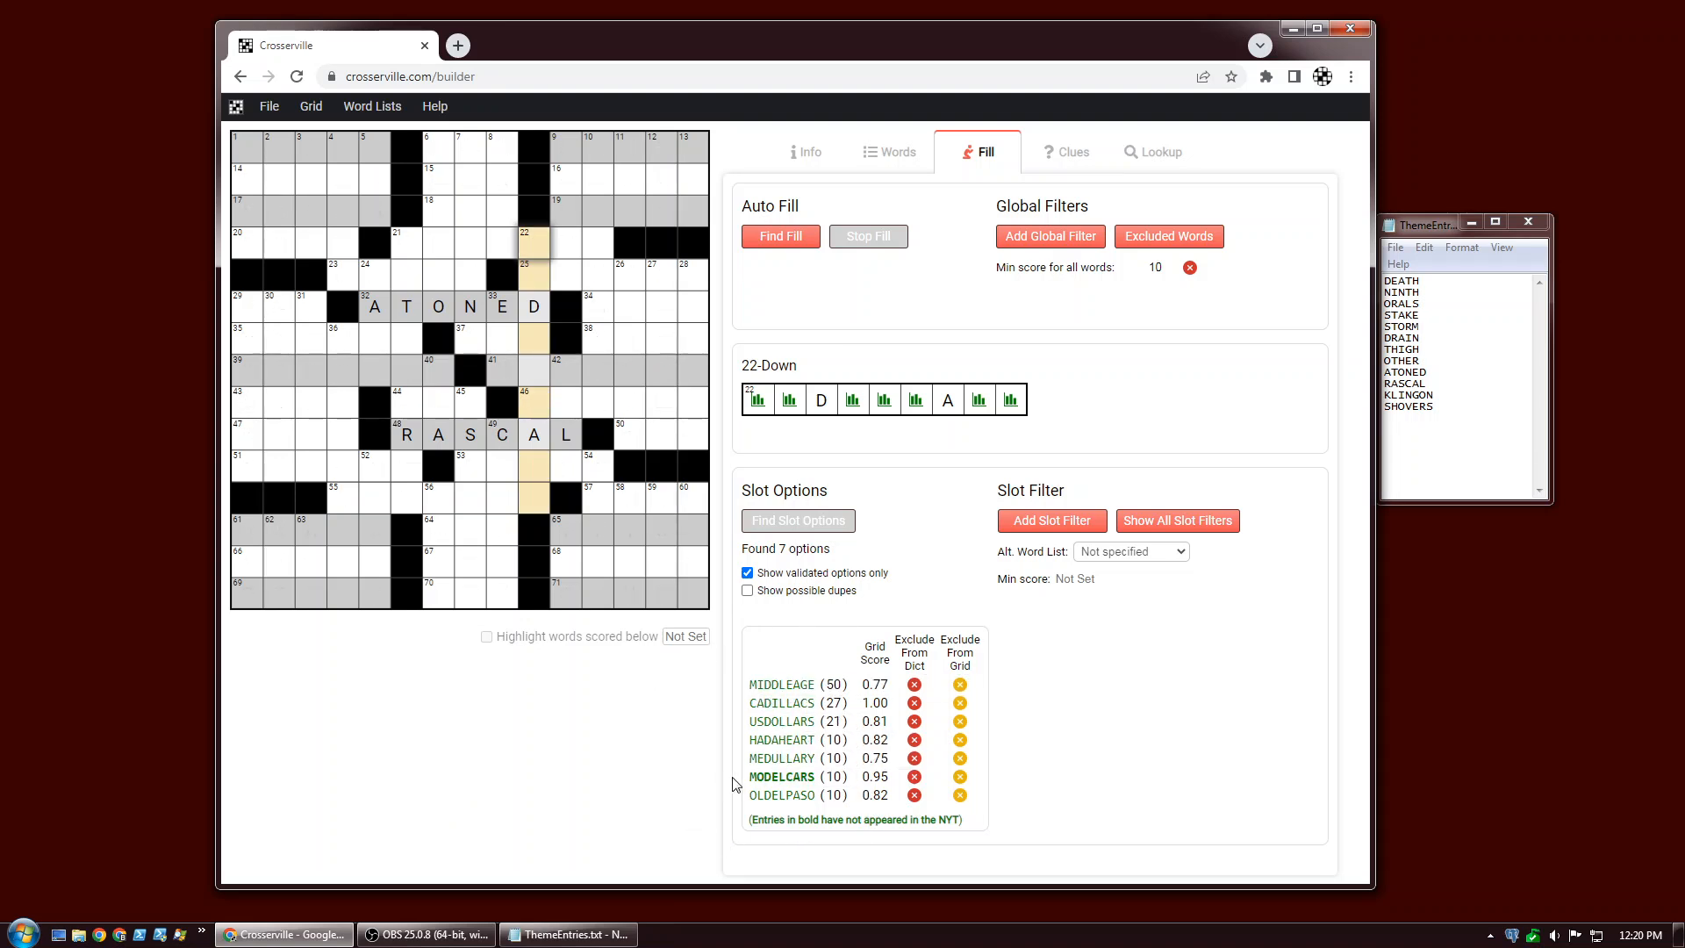
Place MODELCARS into 22-Down from the slot options list.
mouse_move(760, 780)
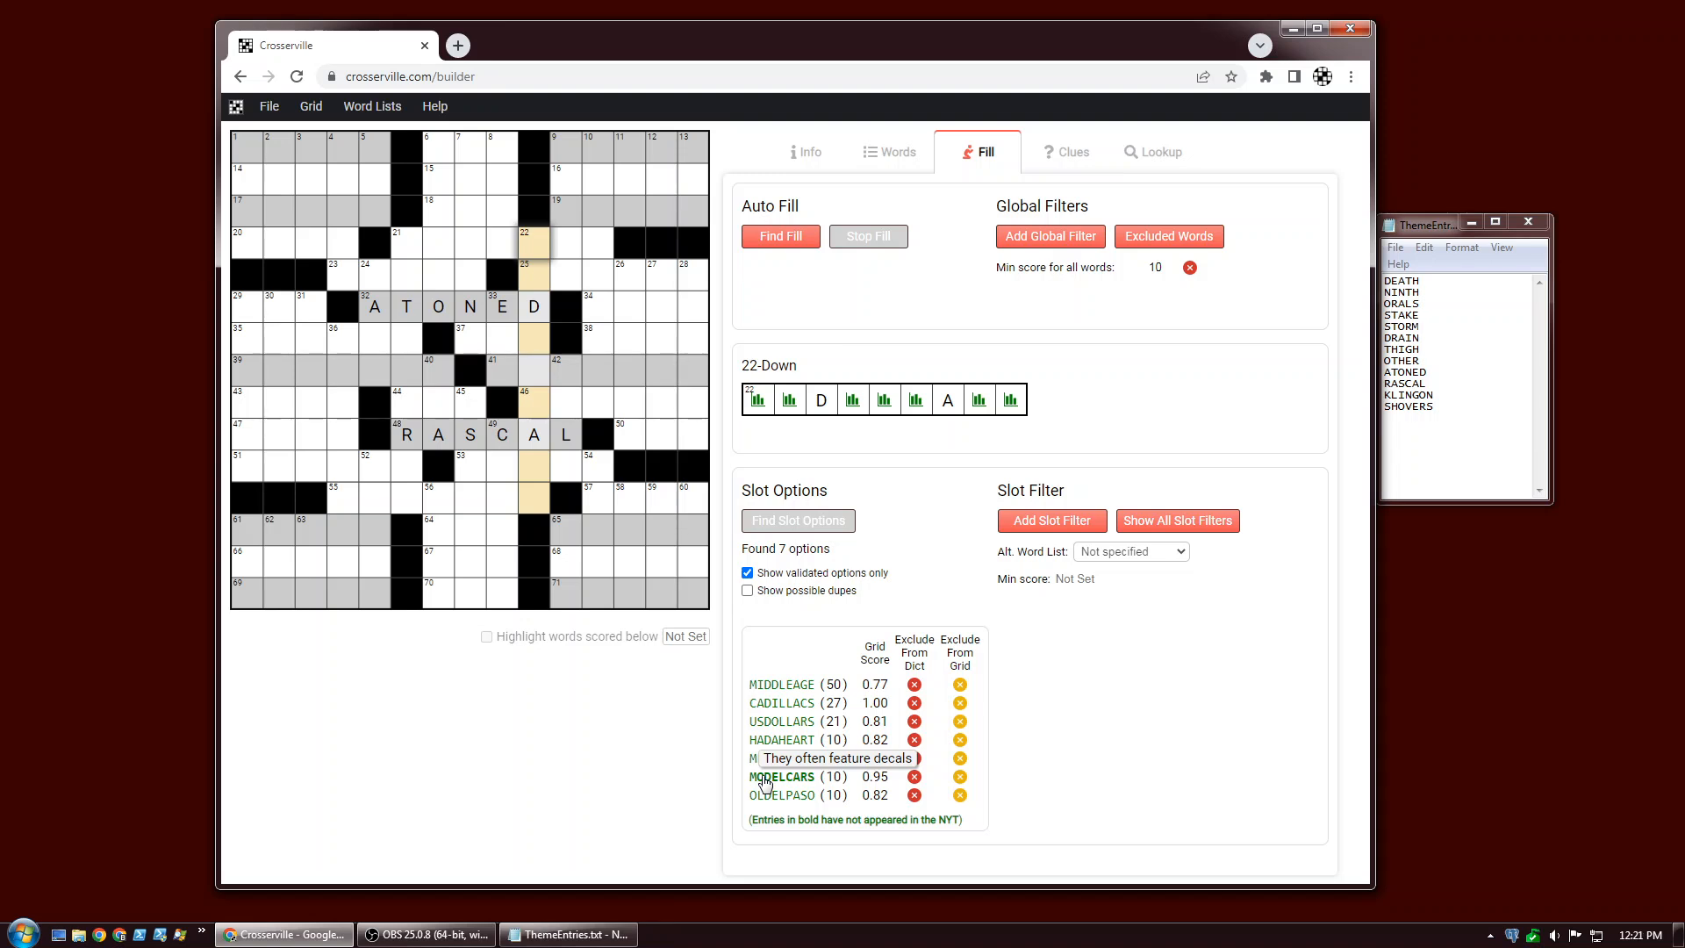
click(765, 780)
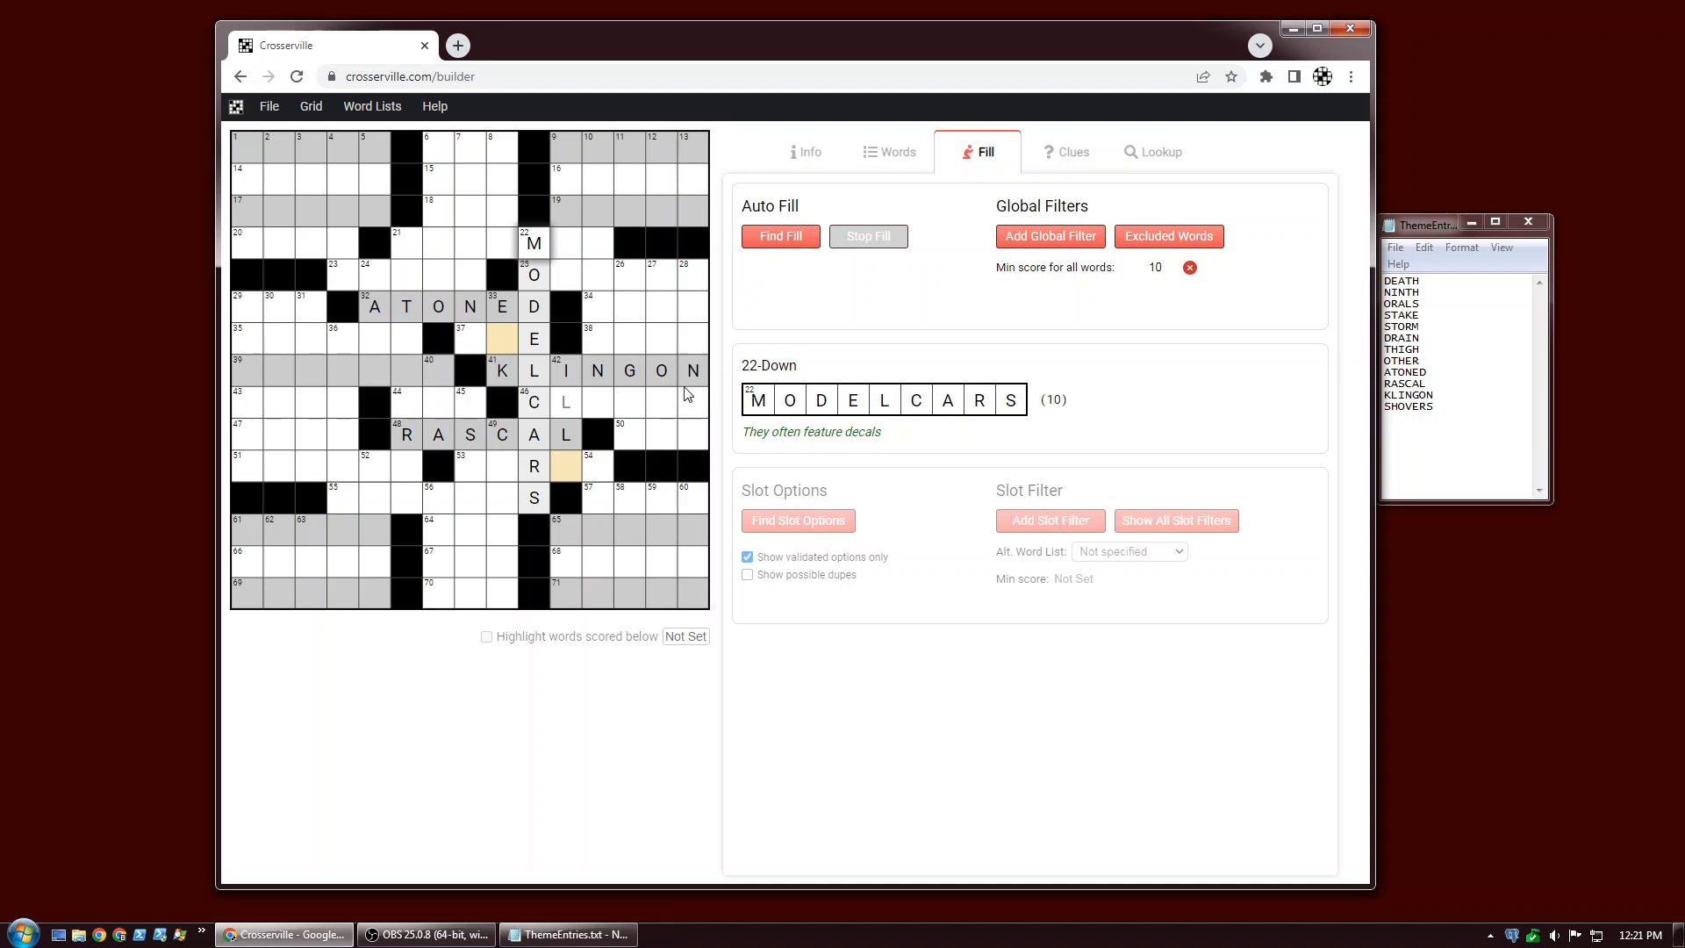
Select 10-Down and find its slot options.
click(603, 279)
click(746, 526)
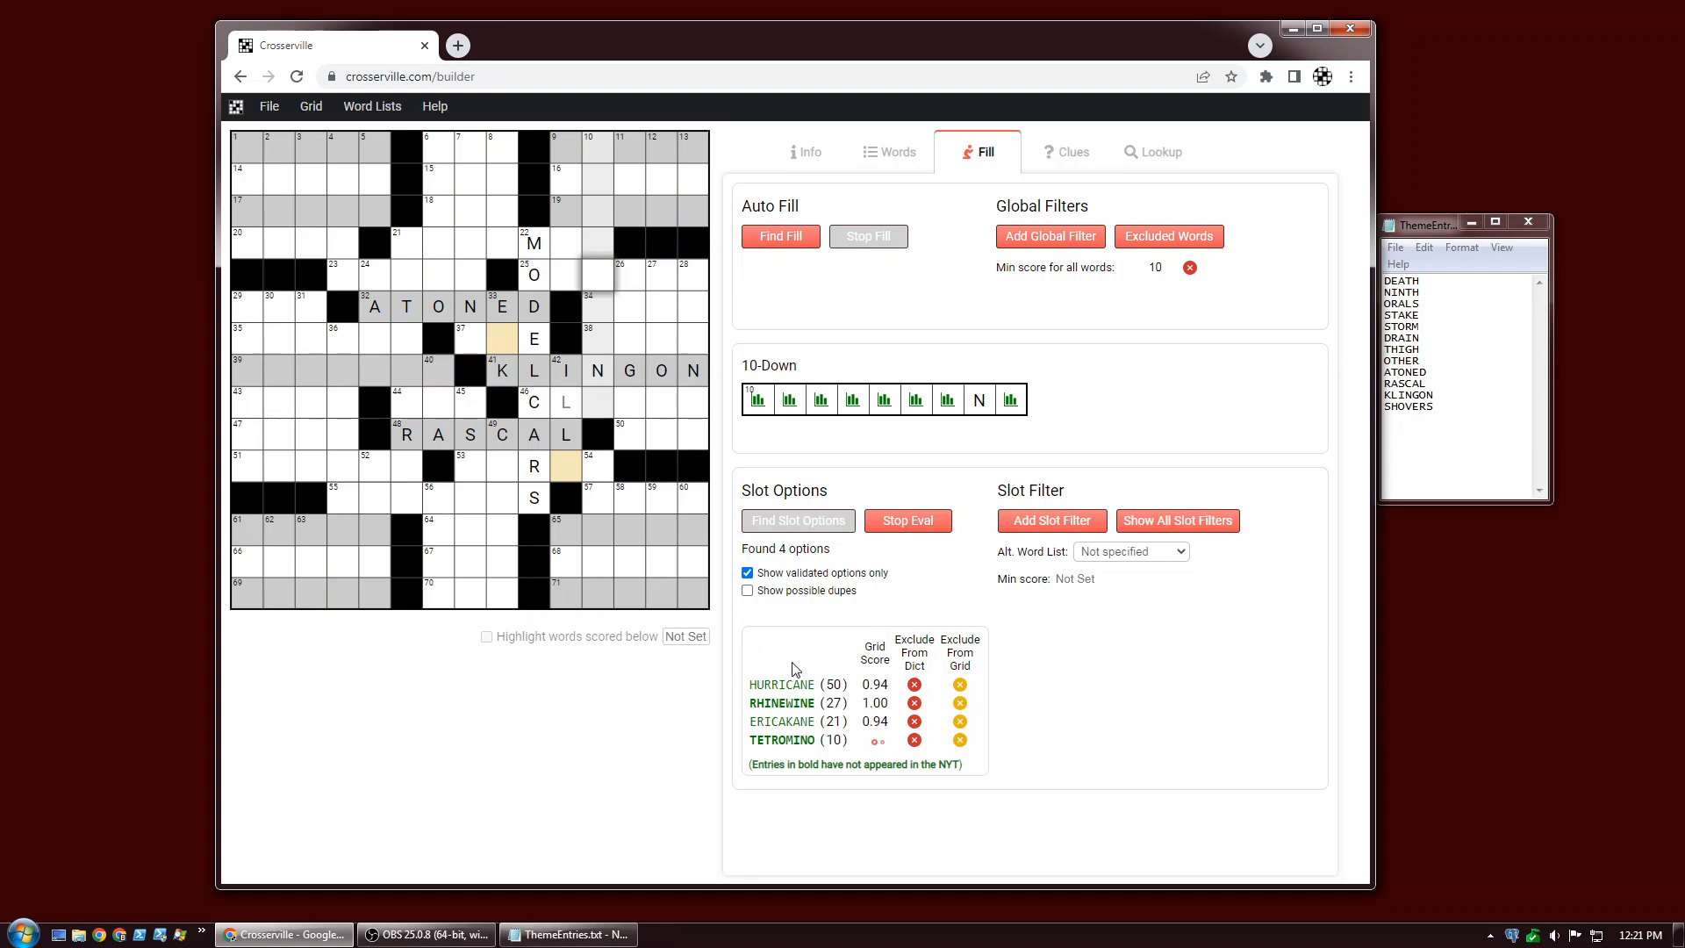
mouse_move(794, 689)
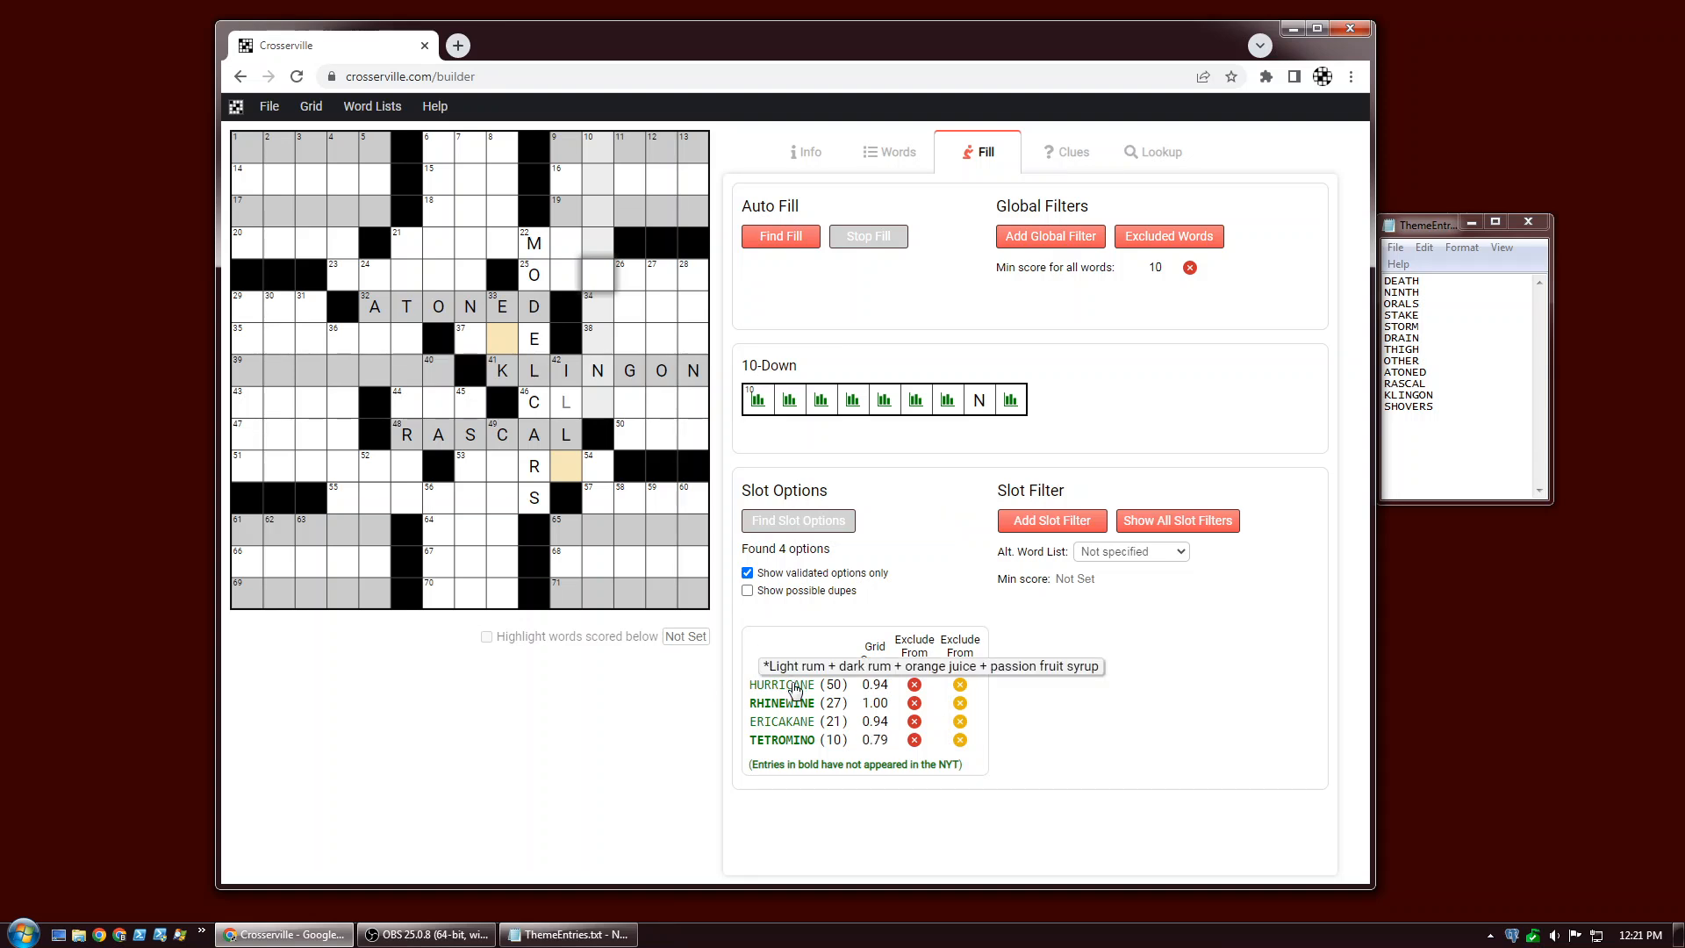
Try HURRICANE and then RHINEWINE as the 10-Down entry, checking the crossing 50-Across slot in between.
click(795, 686)
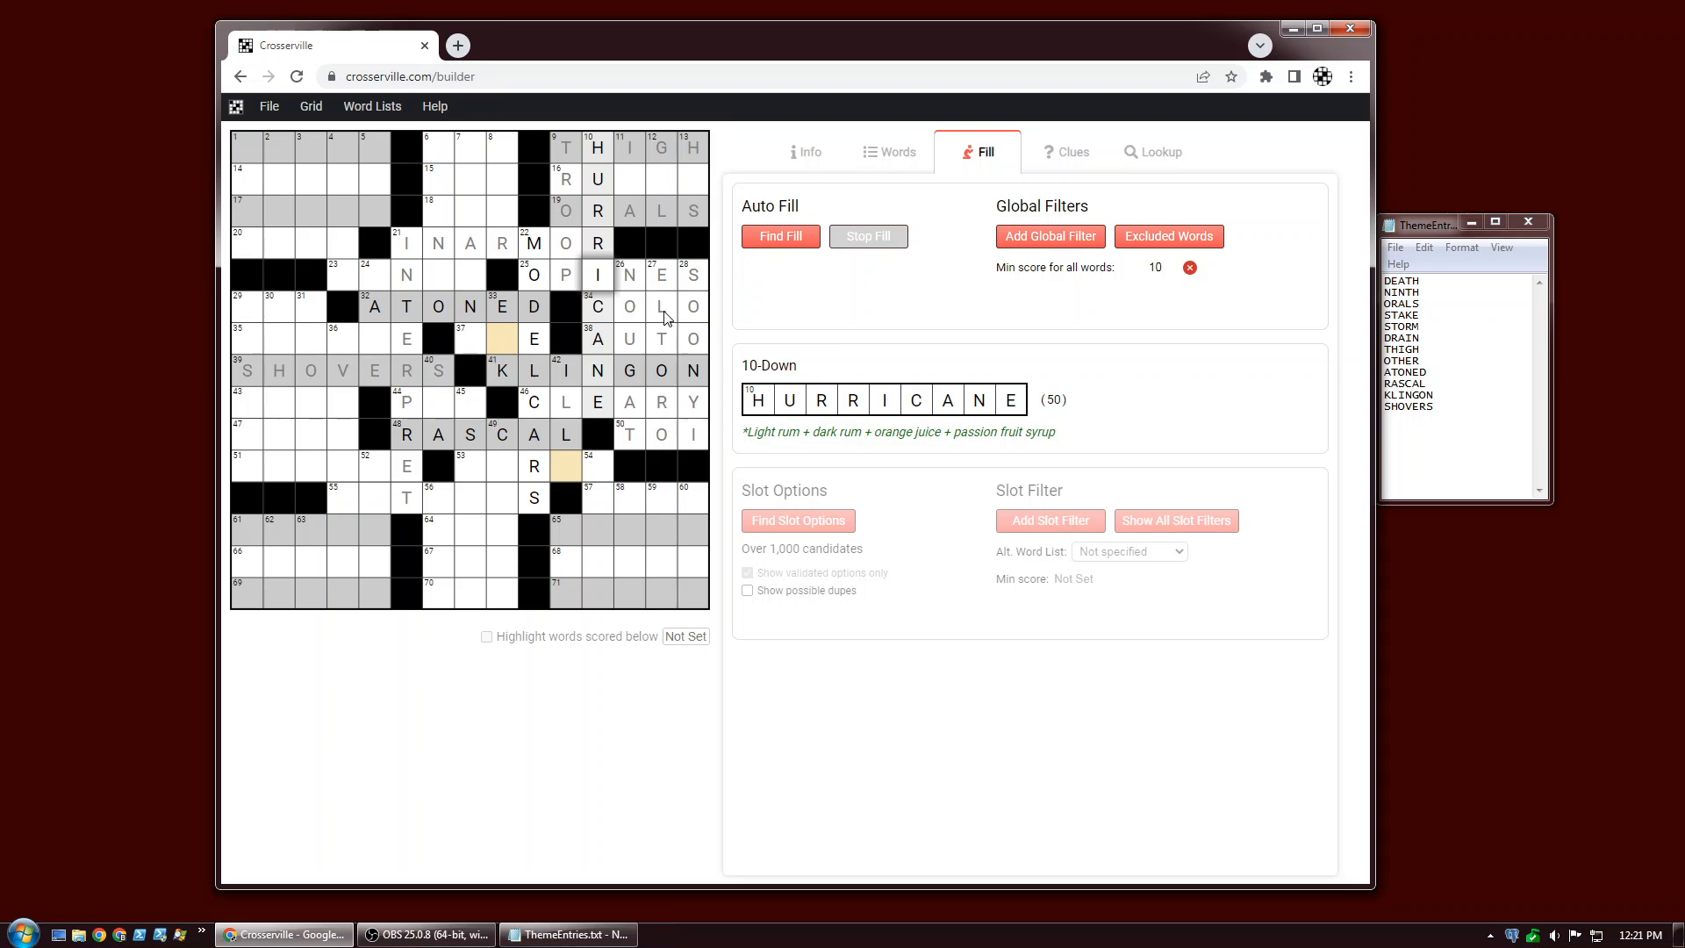
click(631, 441)
click(630, 441)
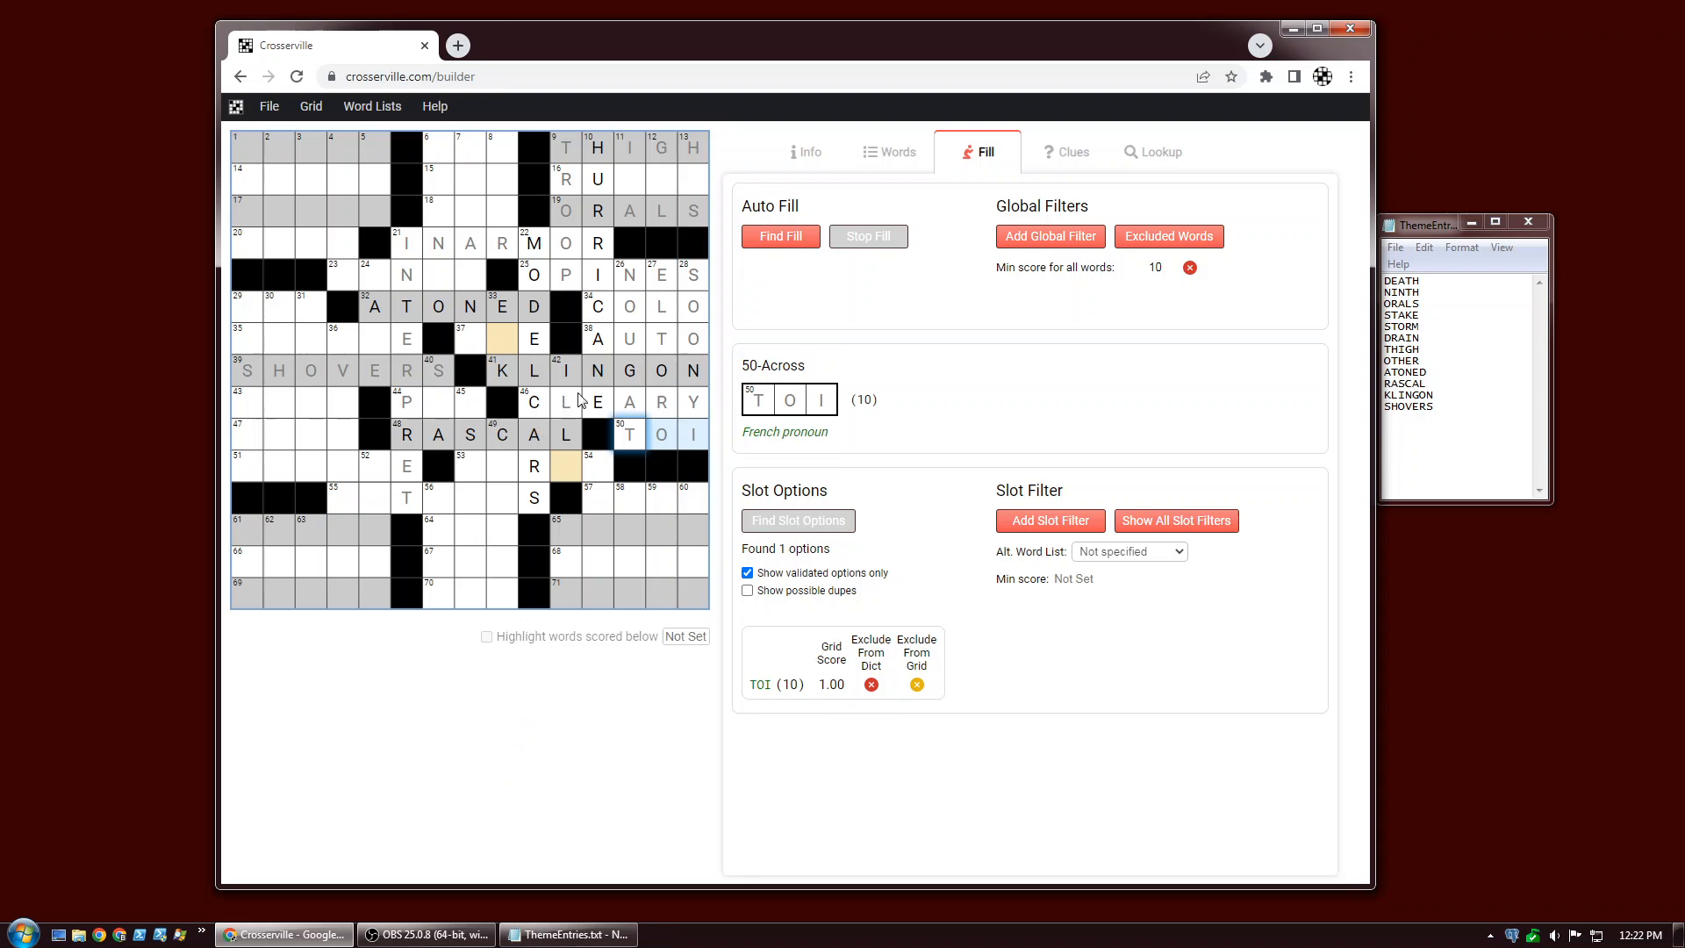
click(604, 344)
click(604, 344)
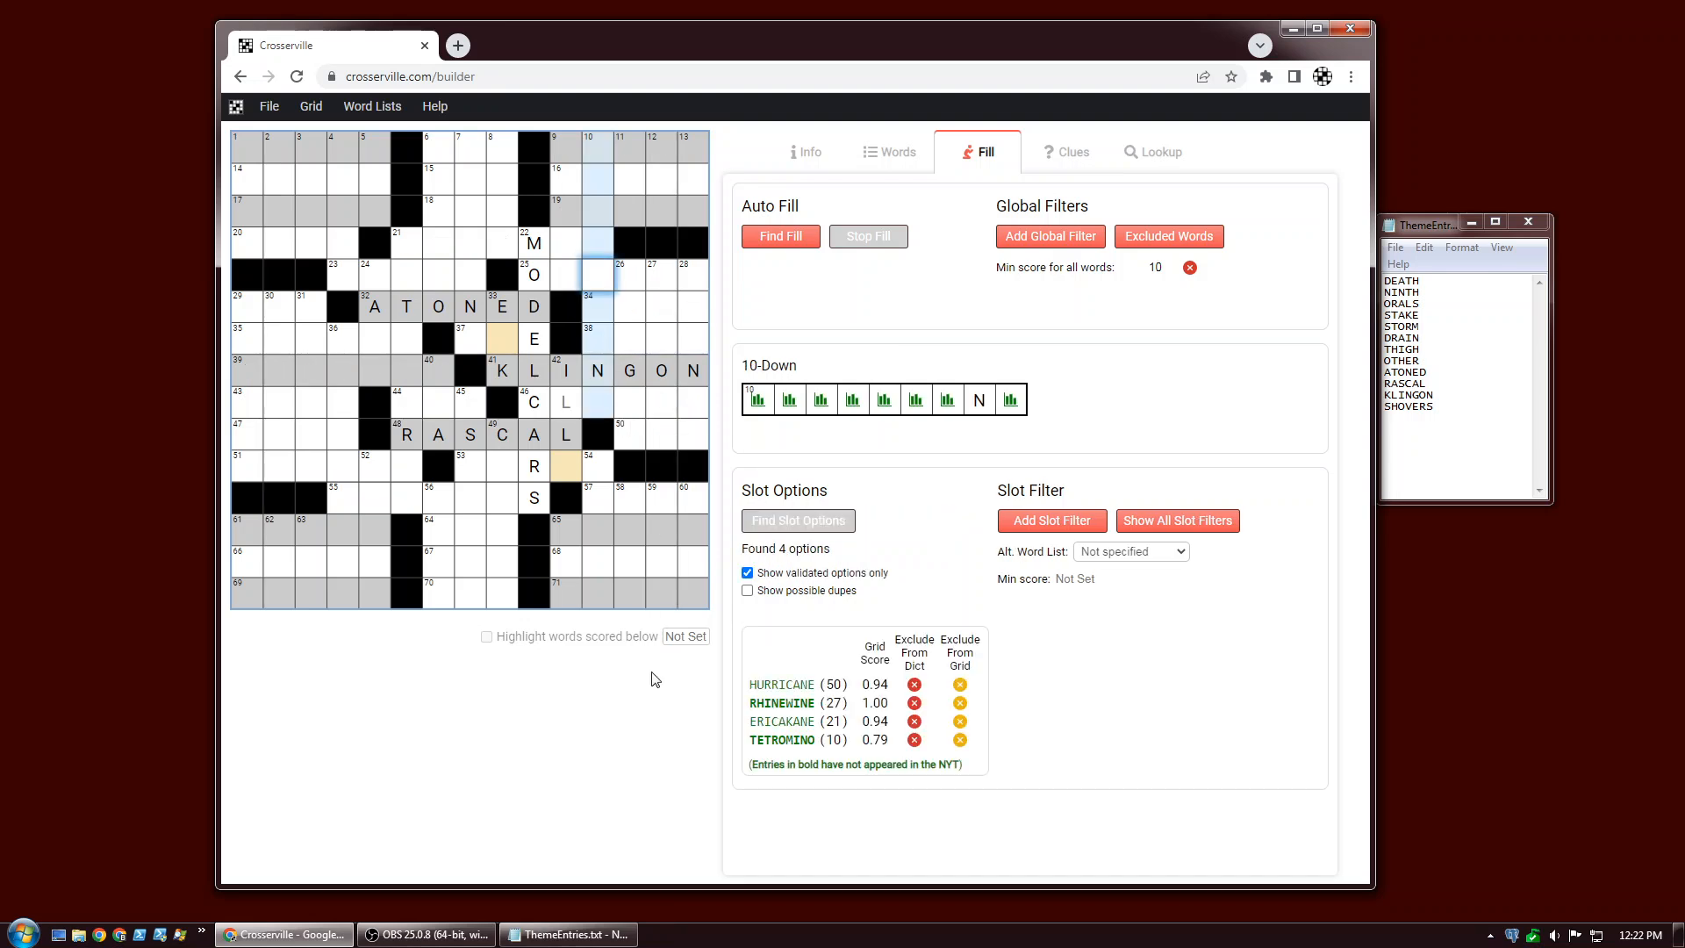
click(772, 705)
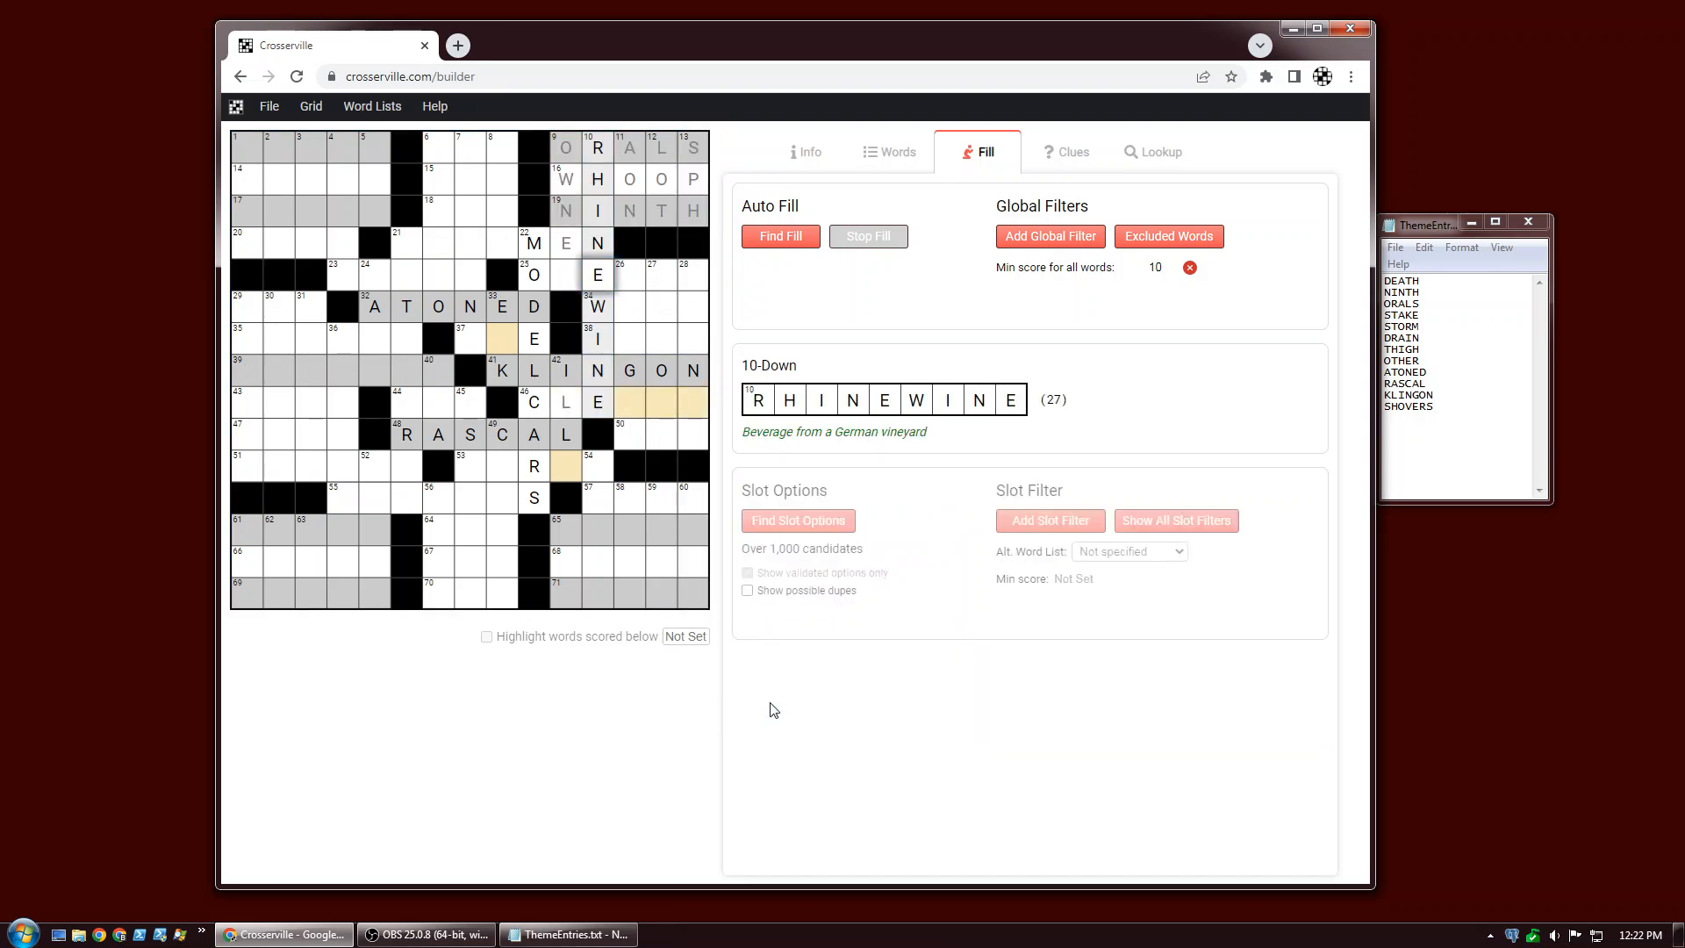
Select 50-Across and find its slot options.
click(630, 439)
click(764, 531)
click(765, 531)
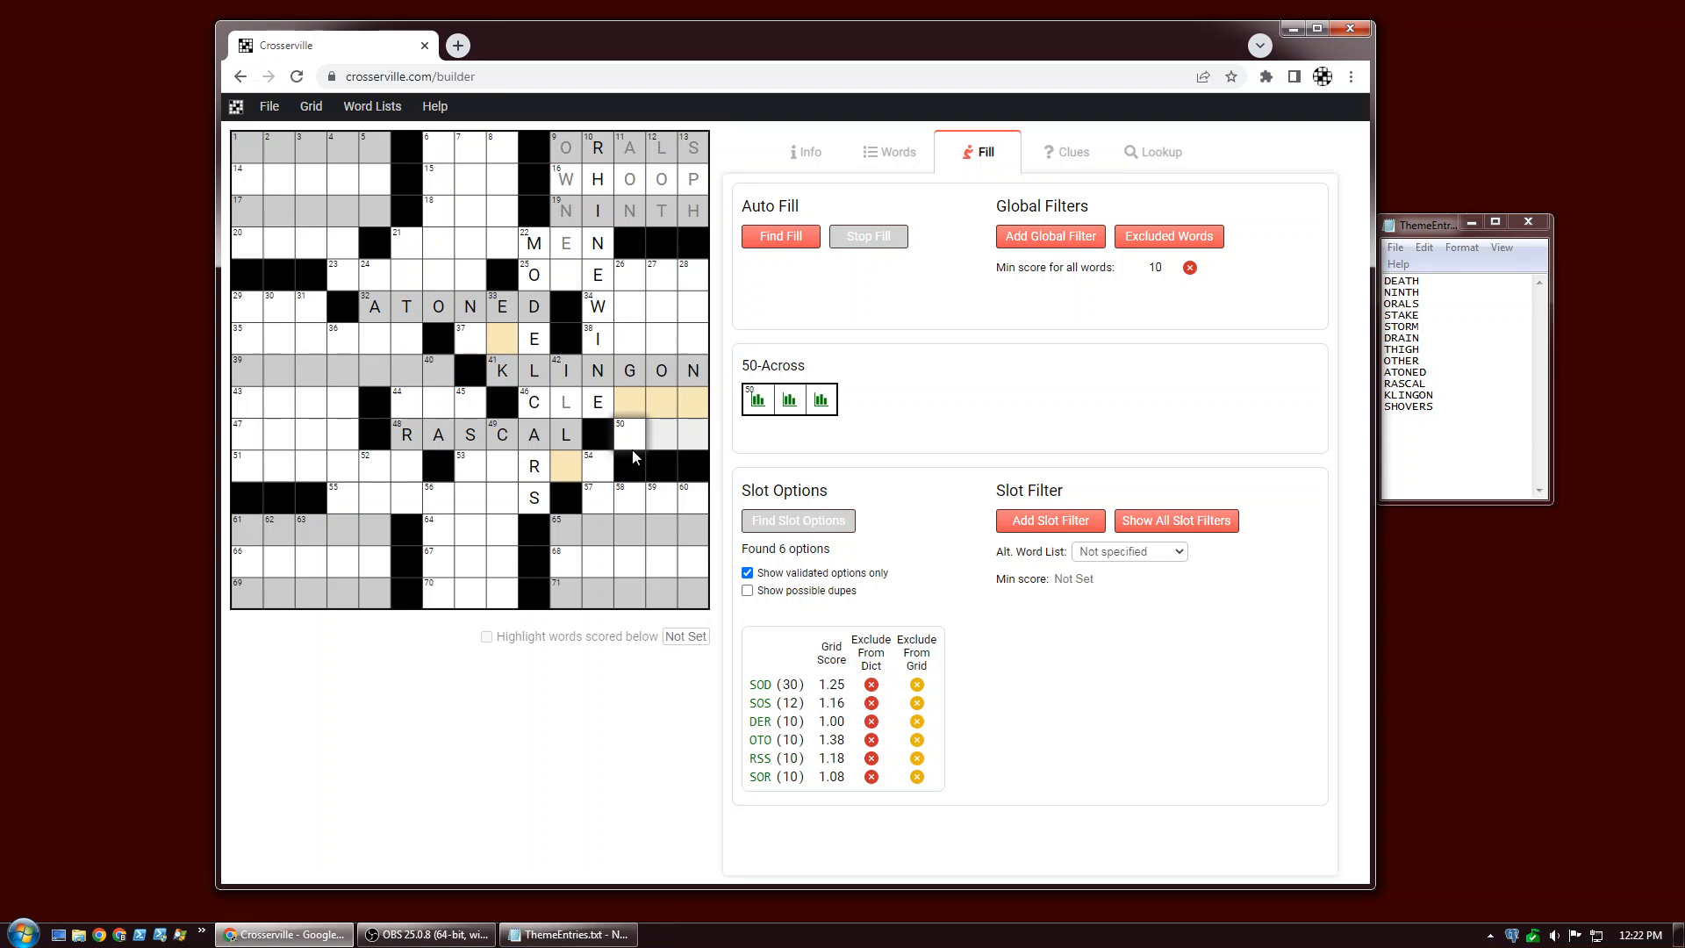
click(630, 442)
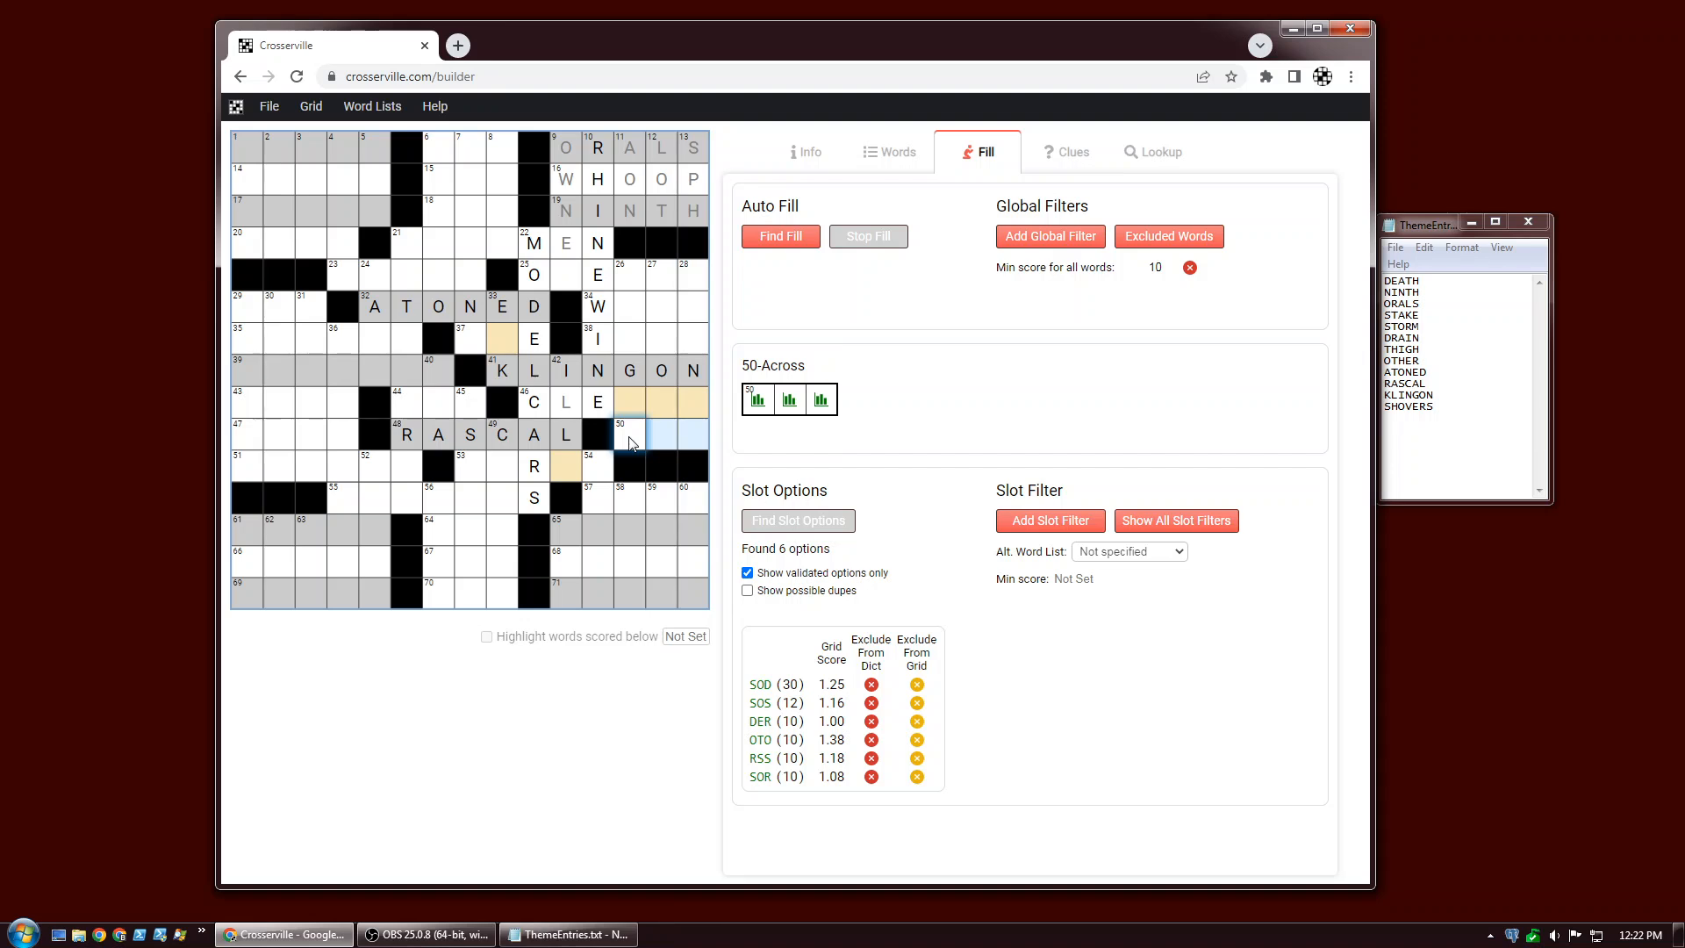
Undo the last three grid changes.
key(ctrl+z)
key(ctrl+z)
key(ctrl+z)
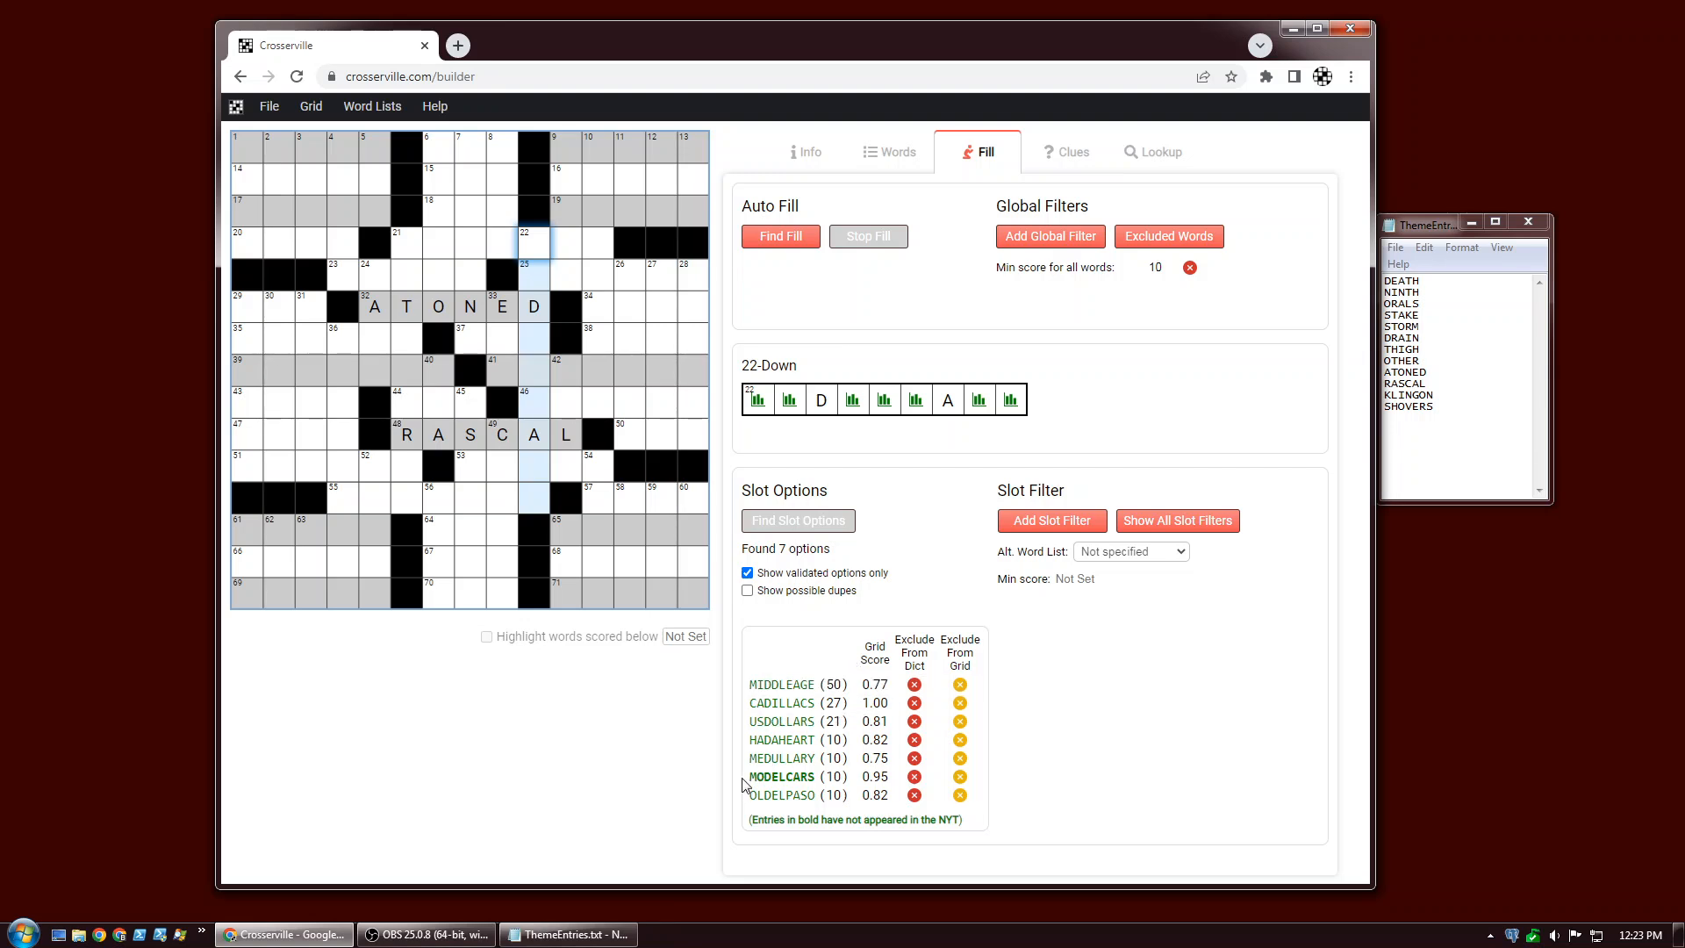
Add a slot filter to 22-Down excluding MEDULLARY, and refresh its slot options.
click(1046, 521)
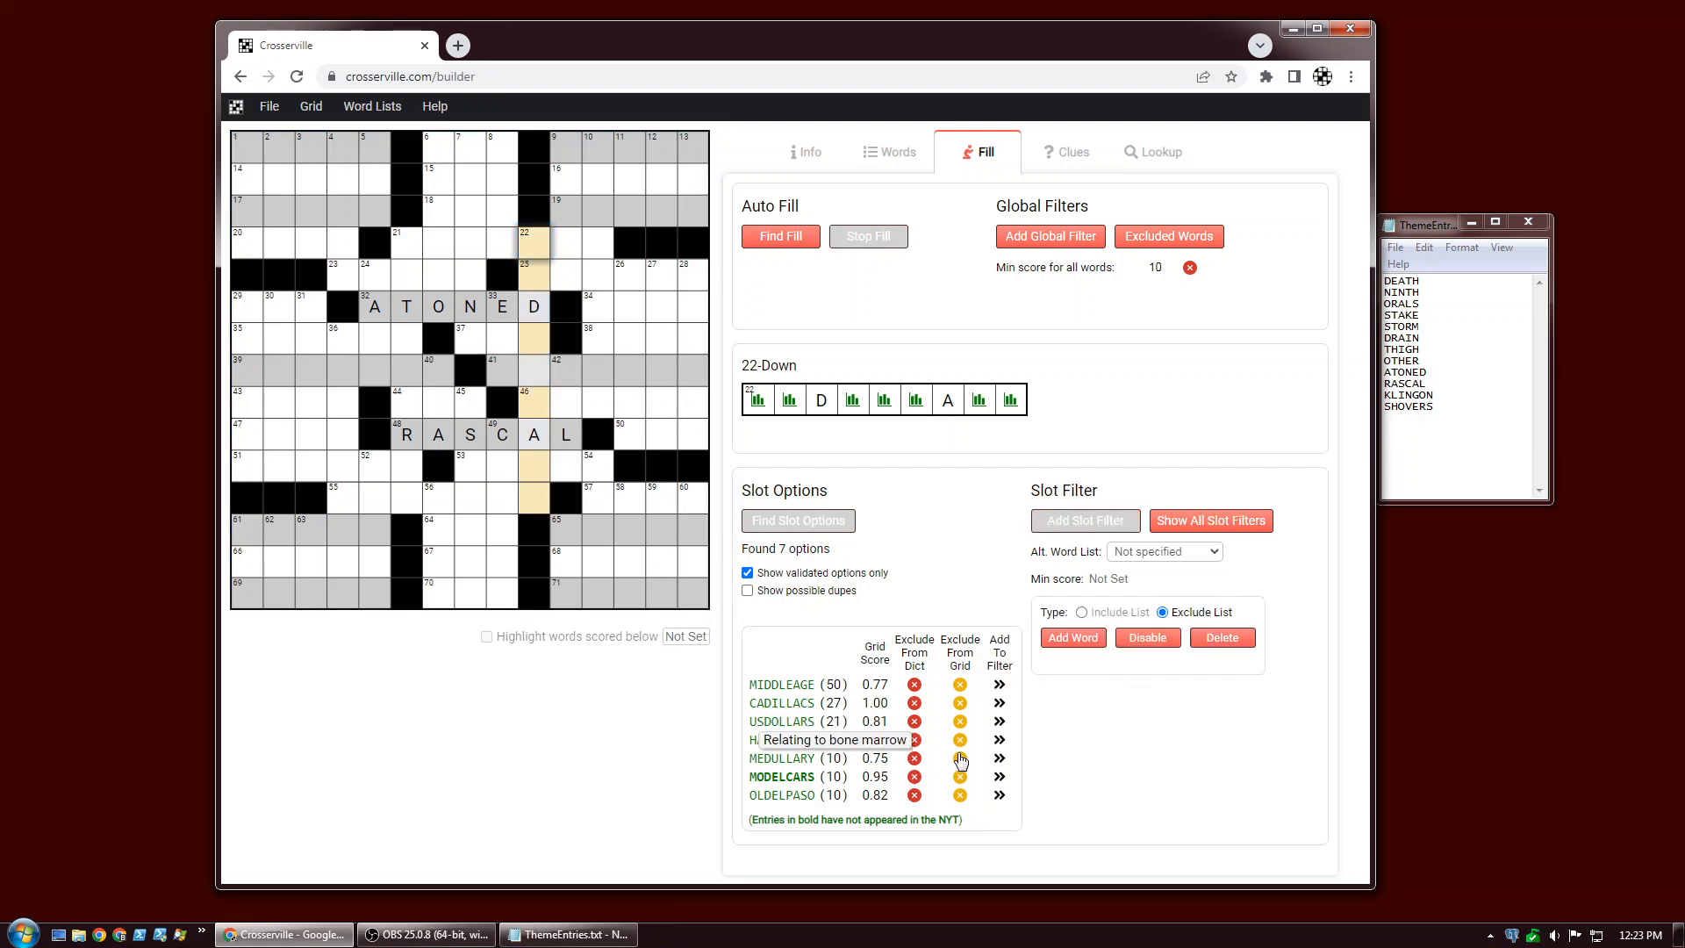
click(999, 759)
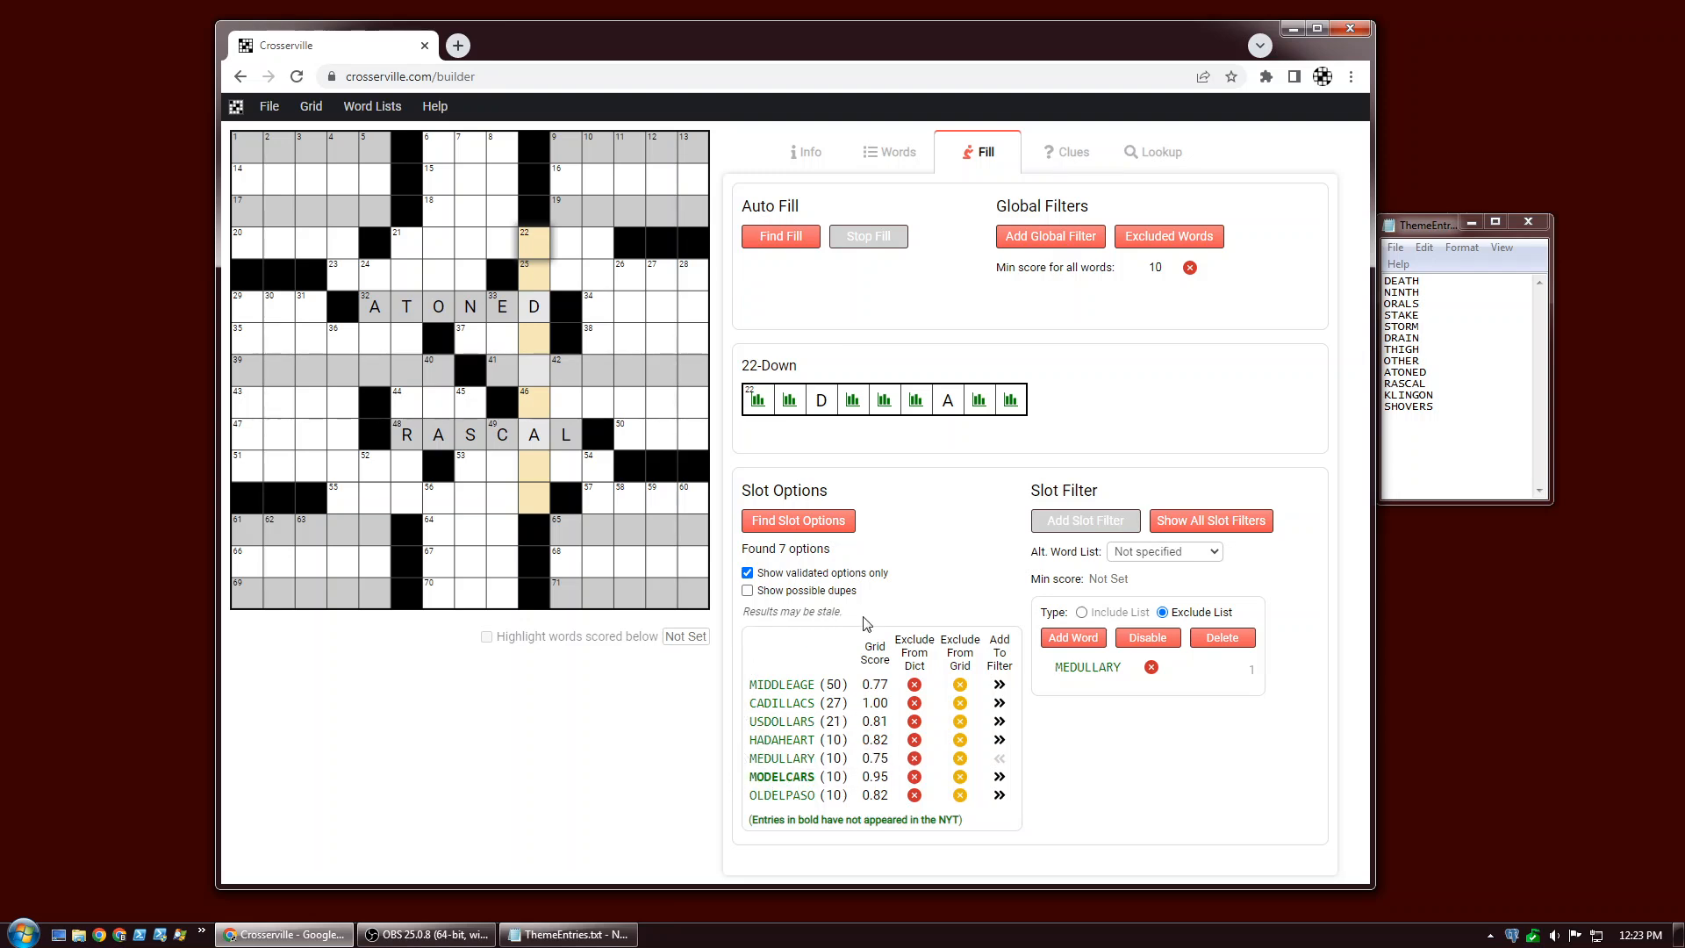
click(765, 522)
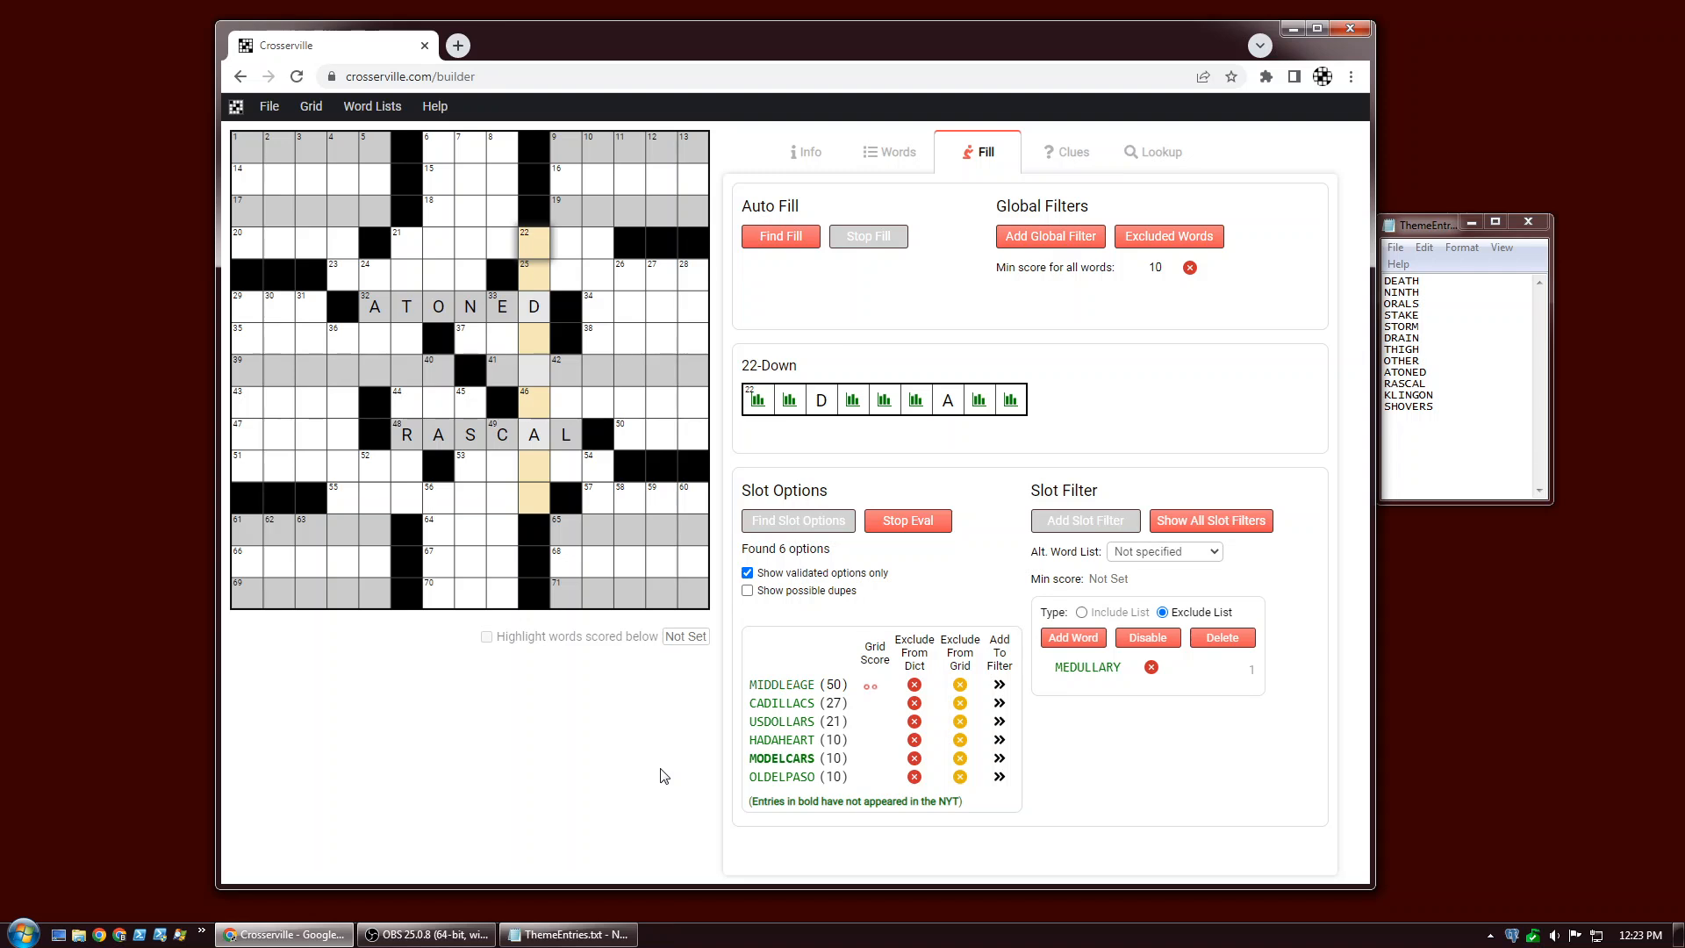
Select 10-Down and find its slot options.
click(597, 250)
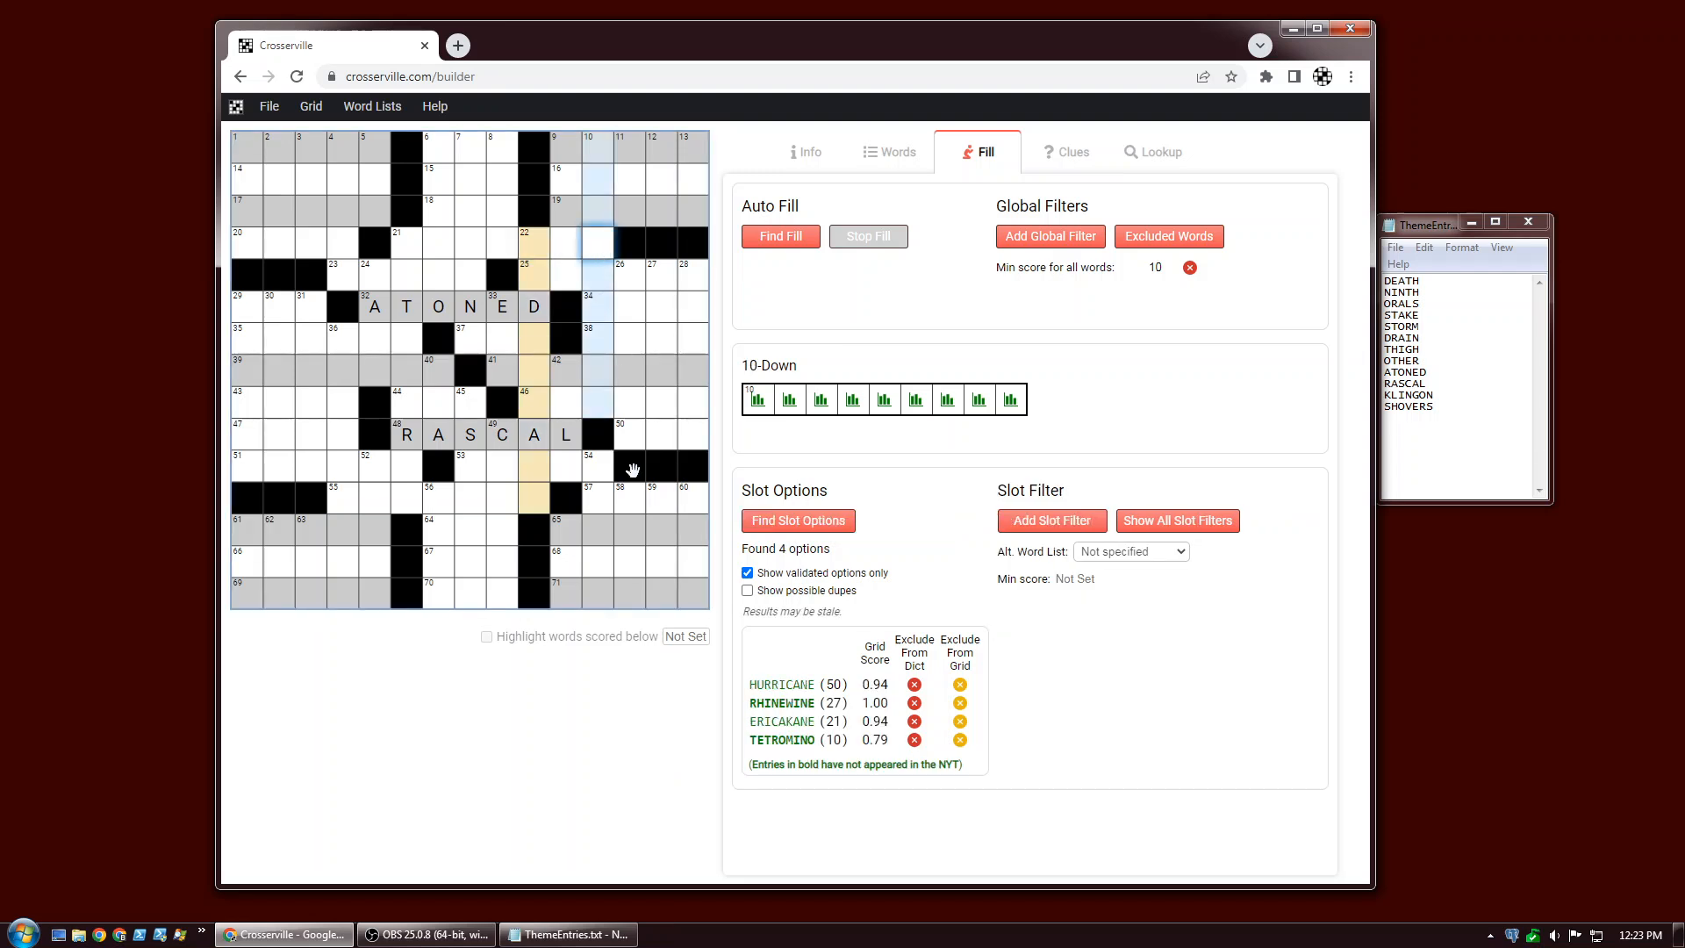
click(767, 523)
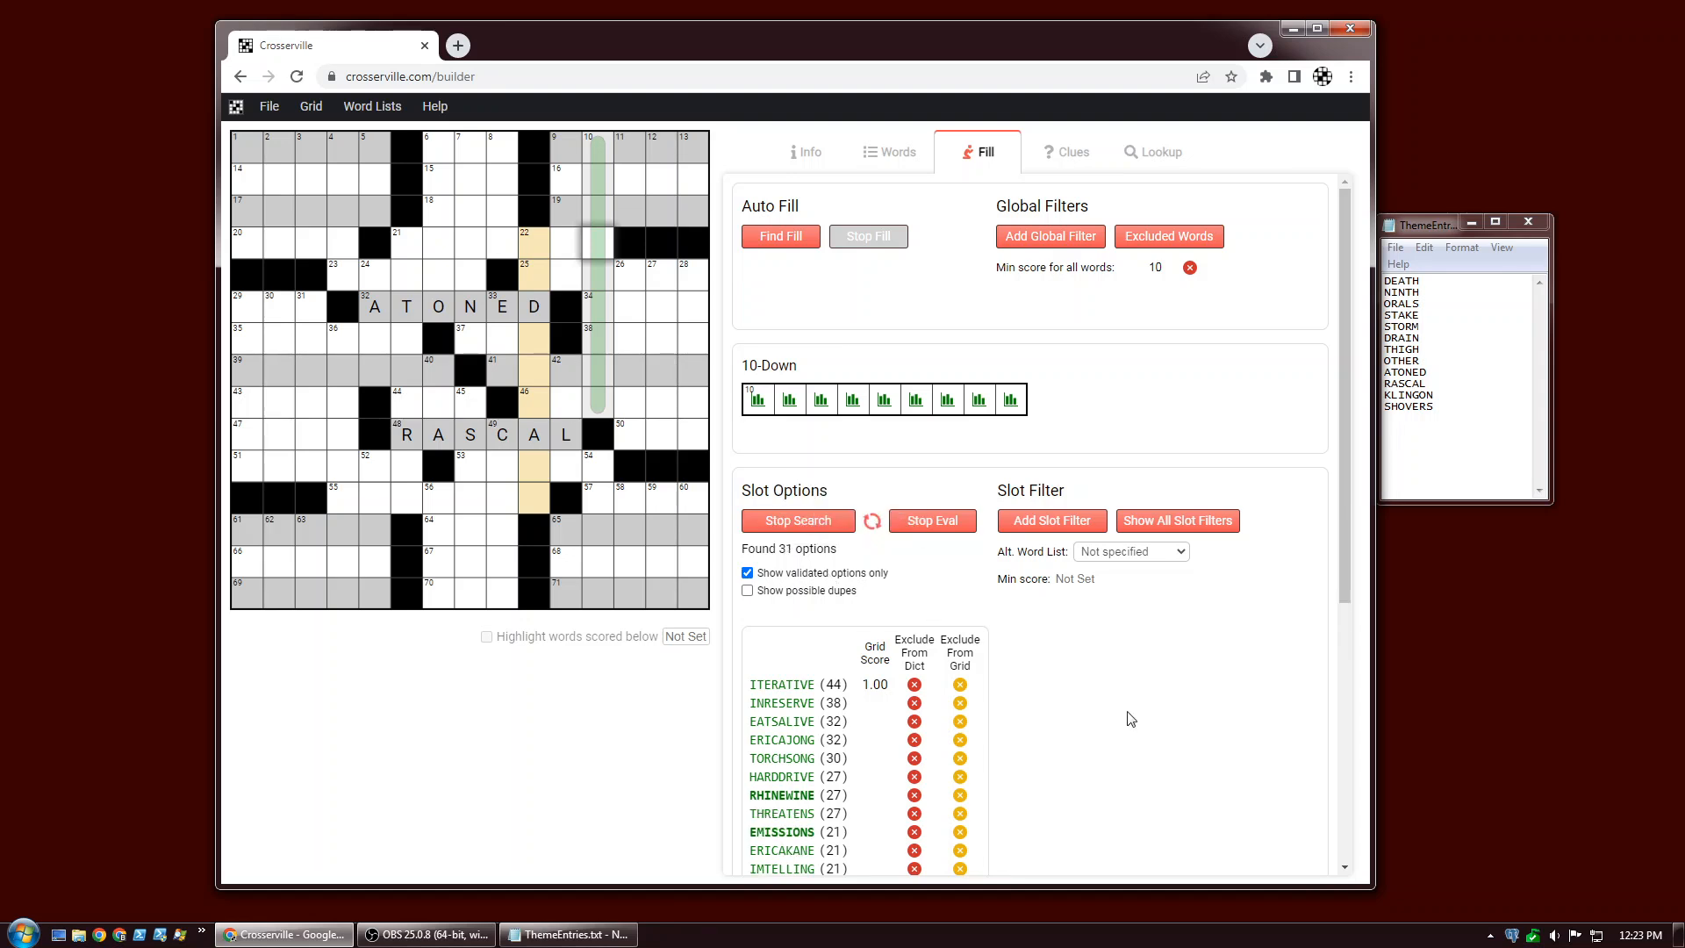
scroll(1072, 696, down, 1)
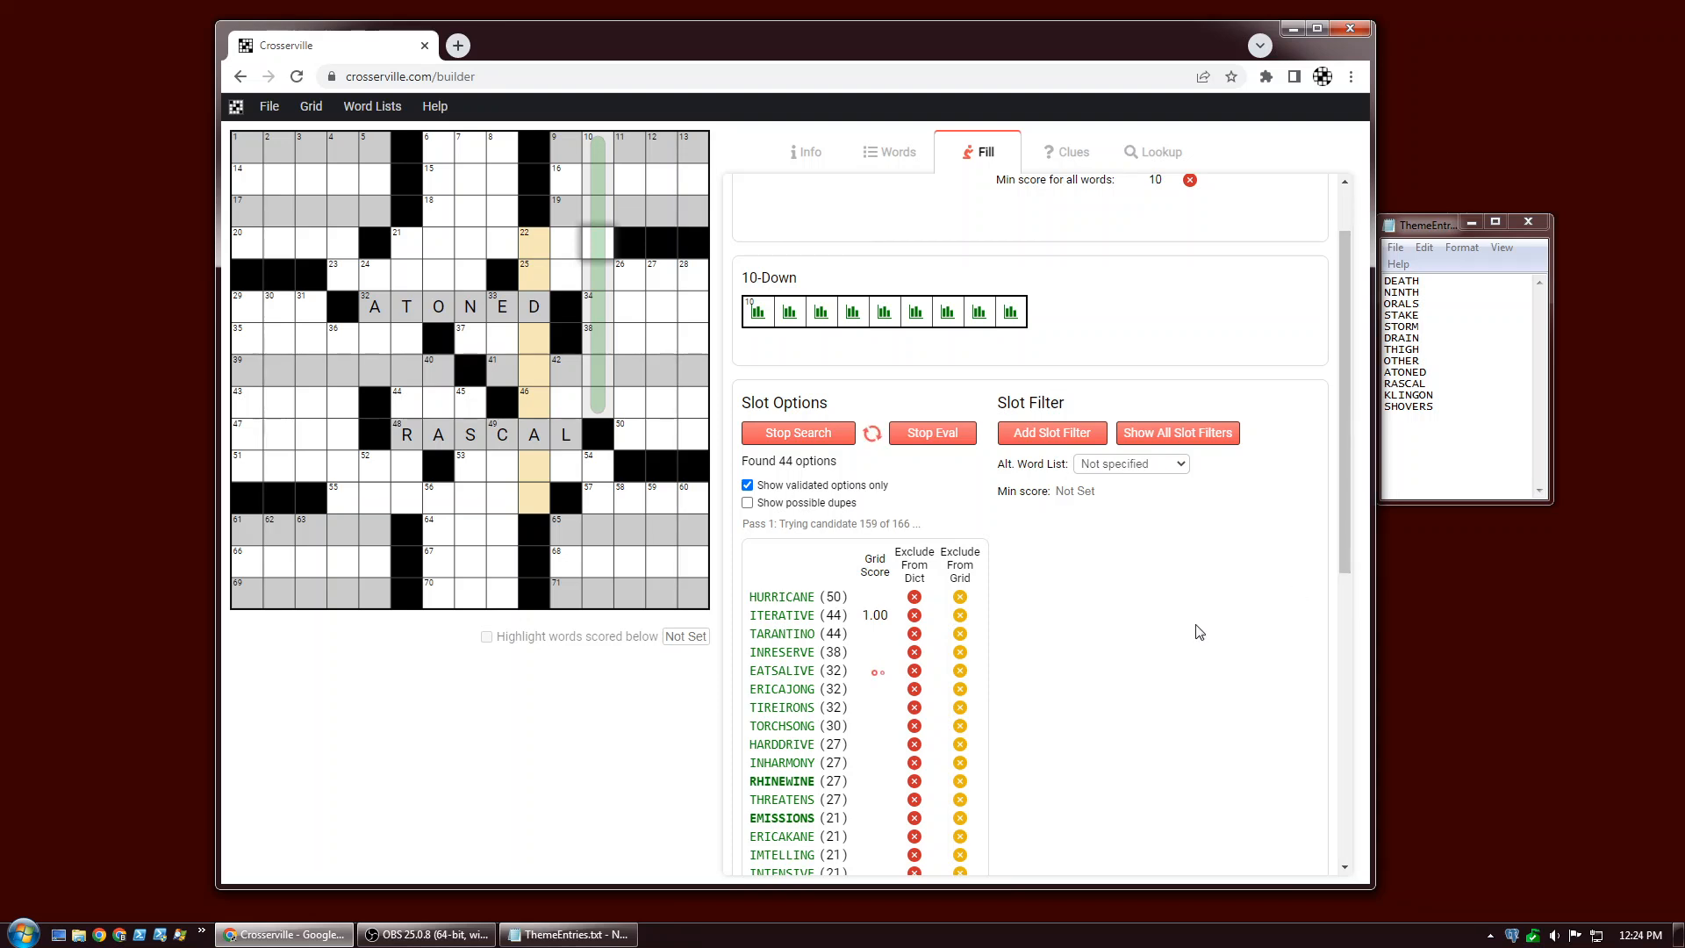
Add a slot filter to 10-Down excluding REHEATING and REHEELING.
click(1042, 433)
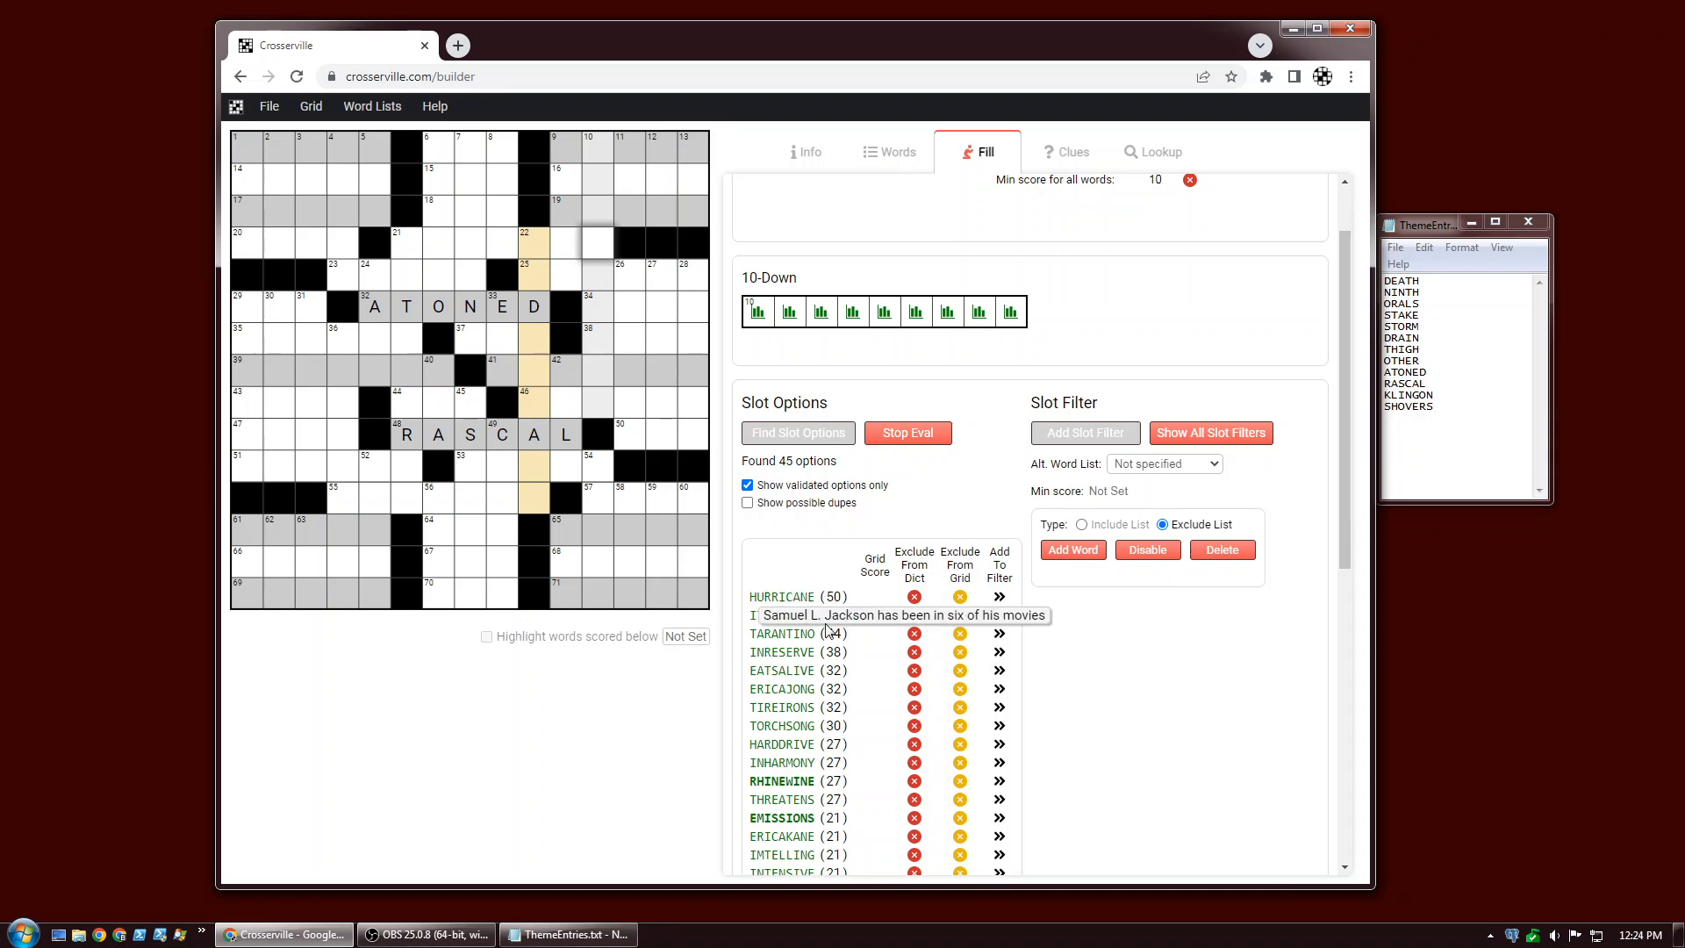
scroll(1056, 665, down, 1)
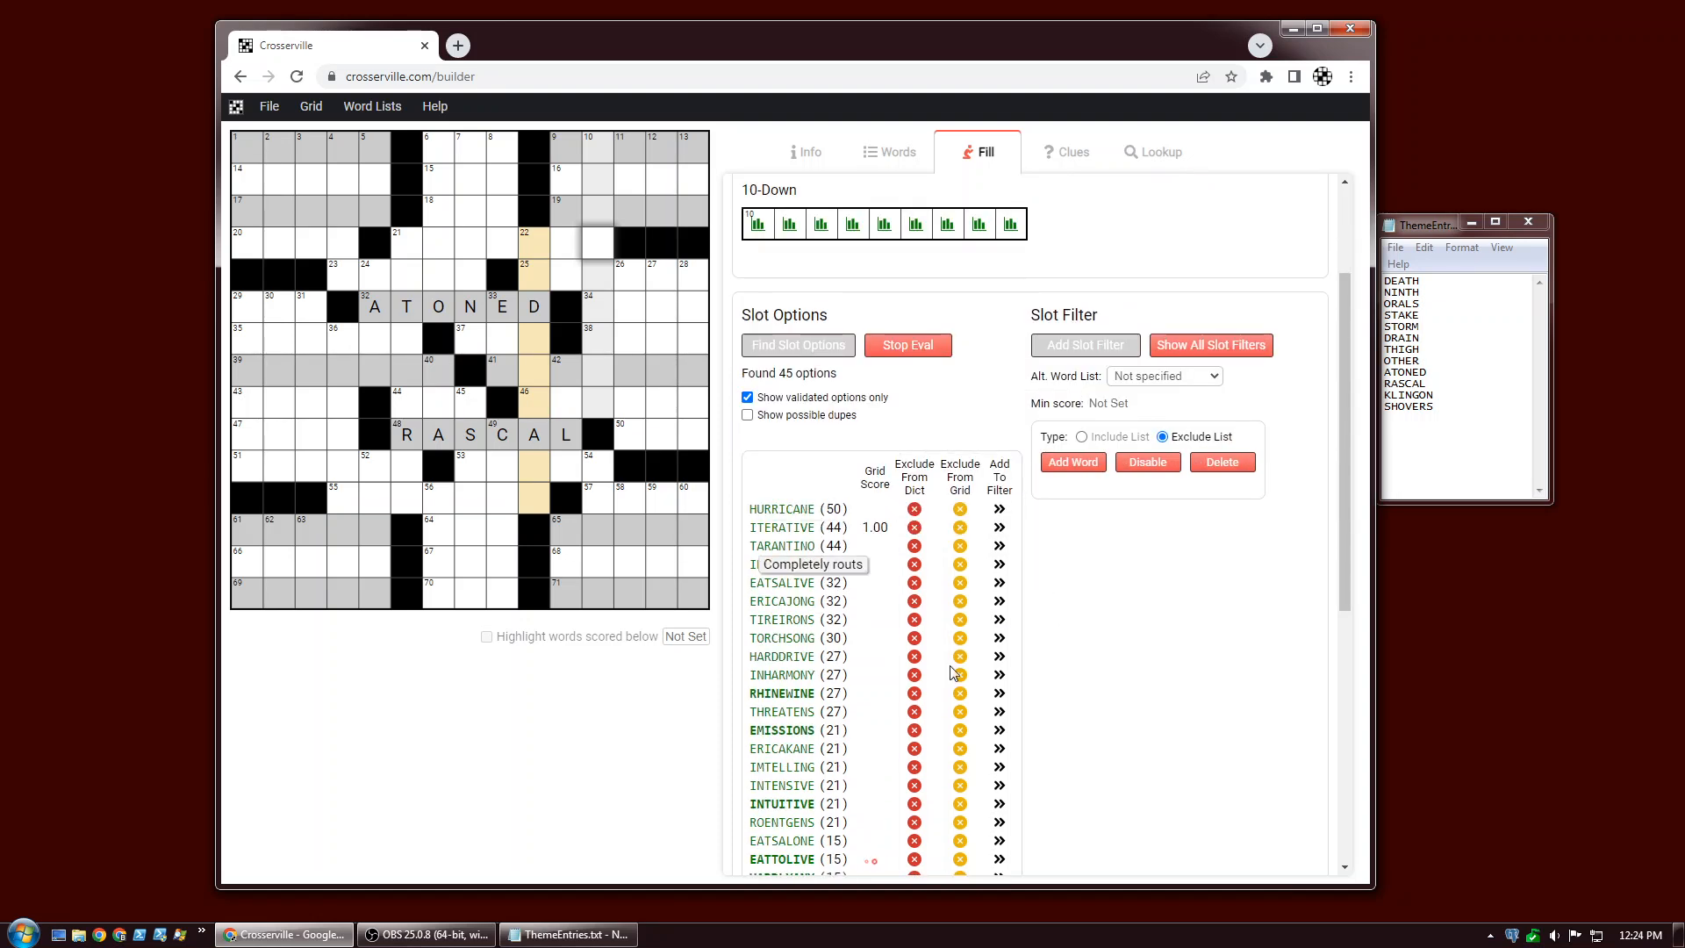
scroll(1094, 753, down, 2)
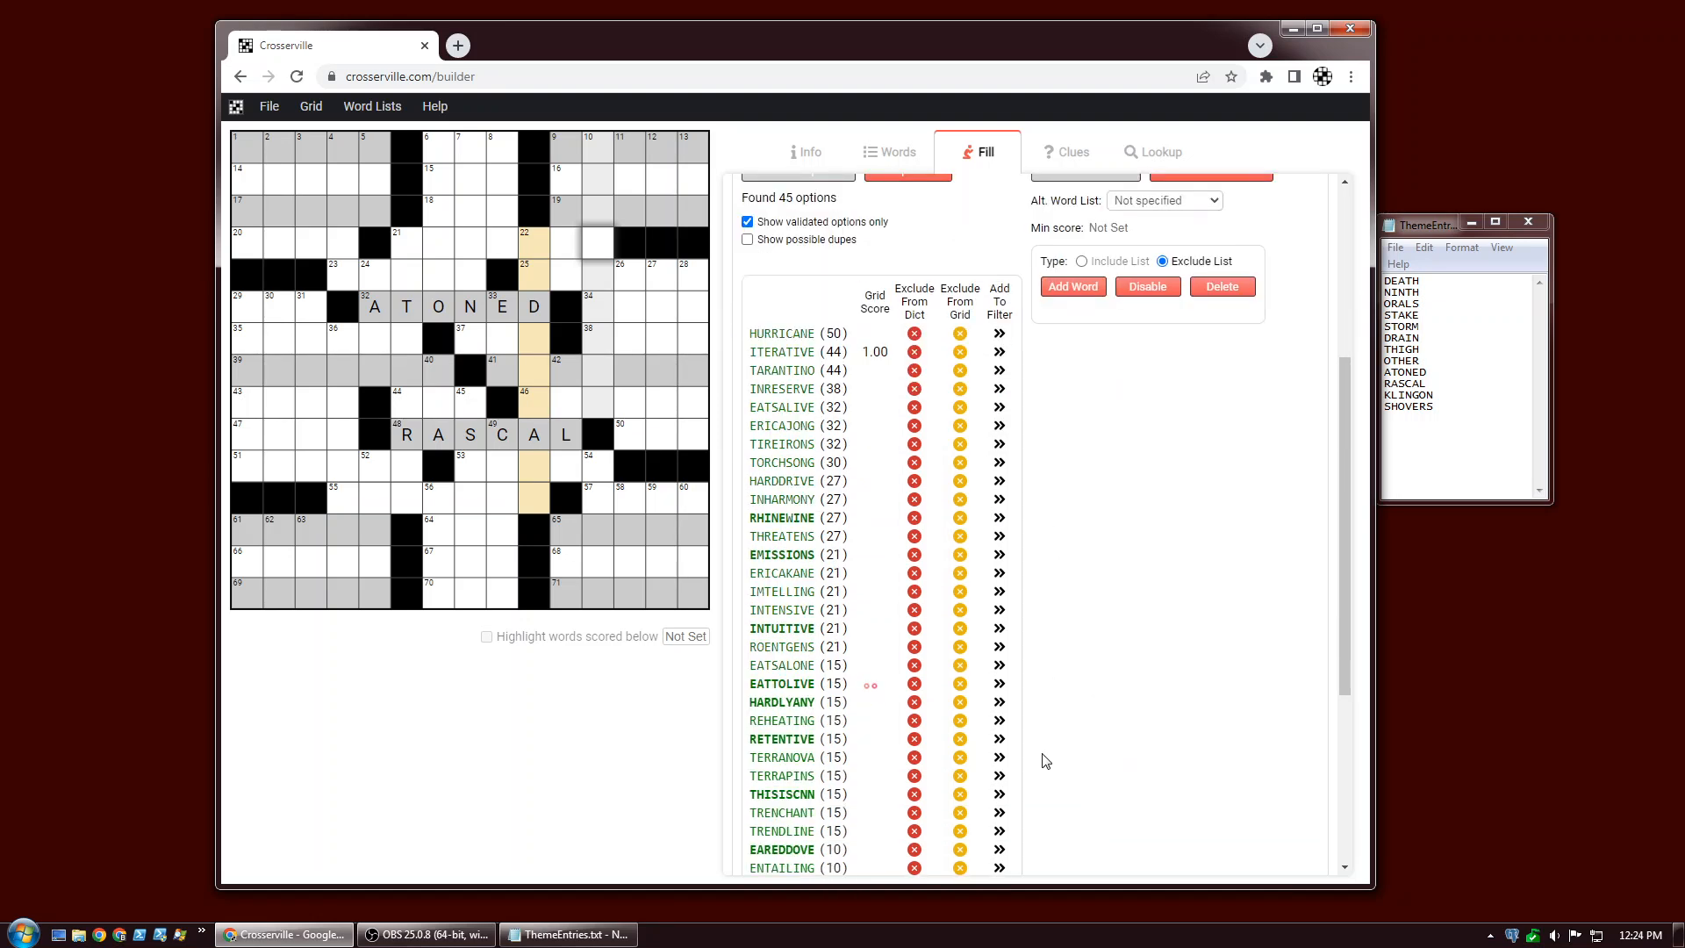
click(999, 721)
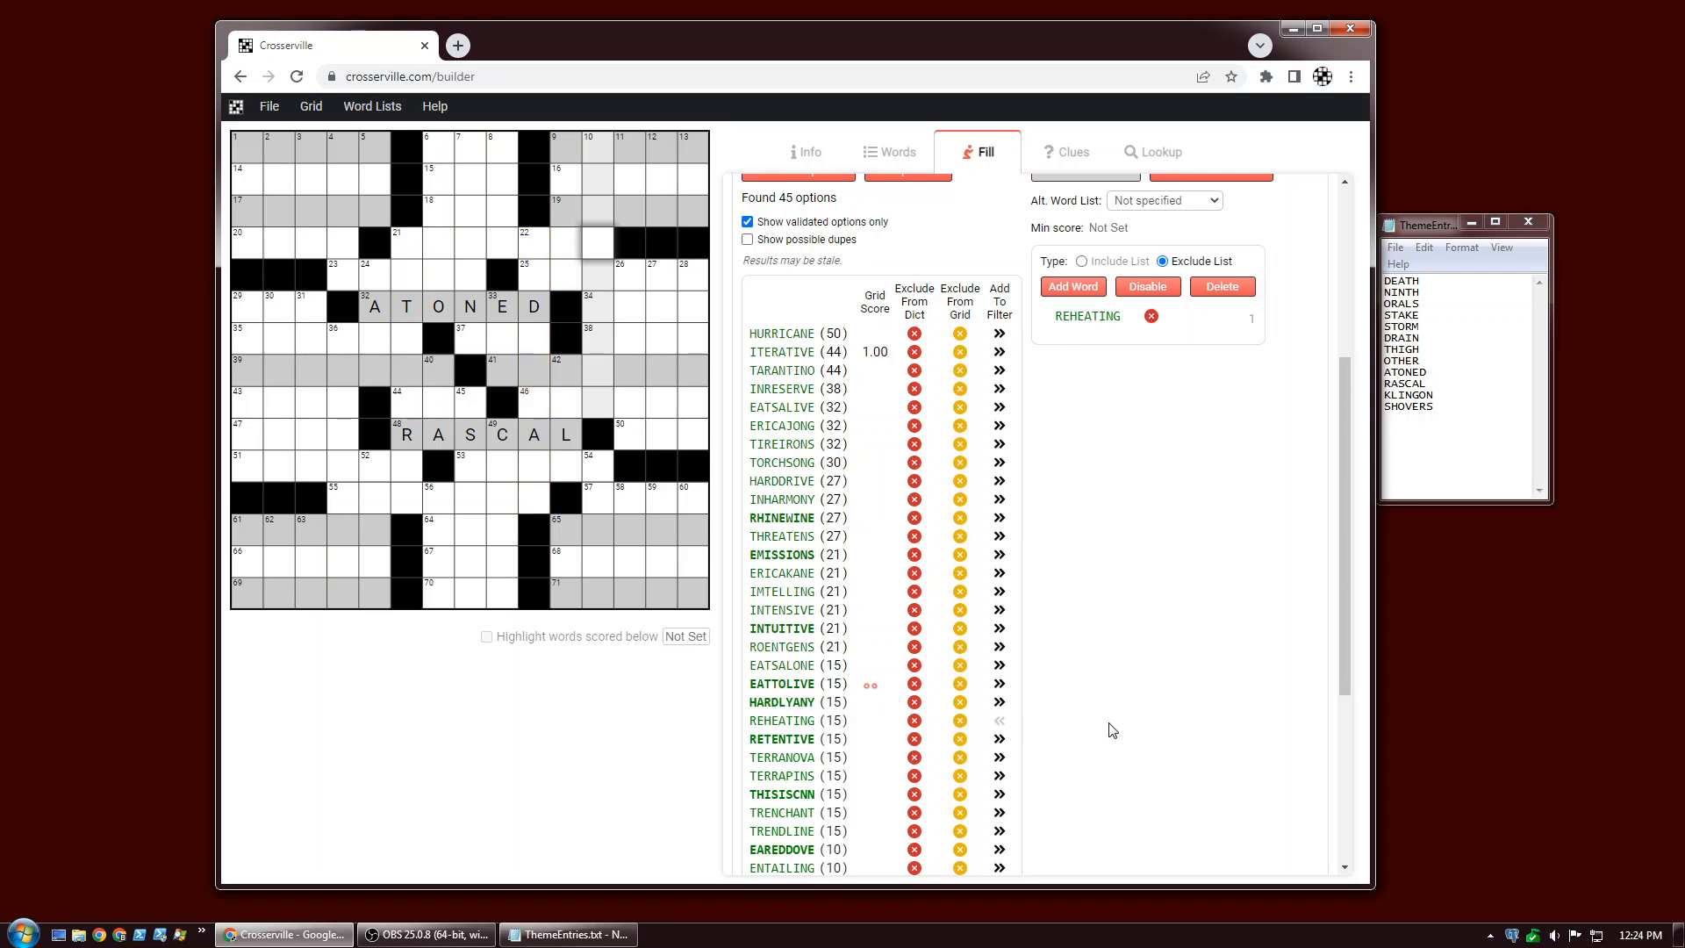
scroll(1111, 733, down, 2)
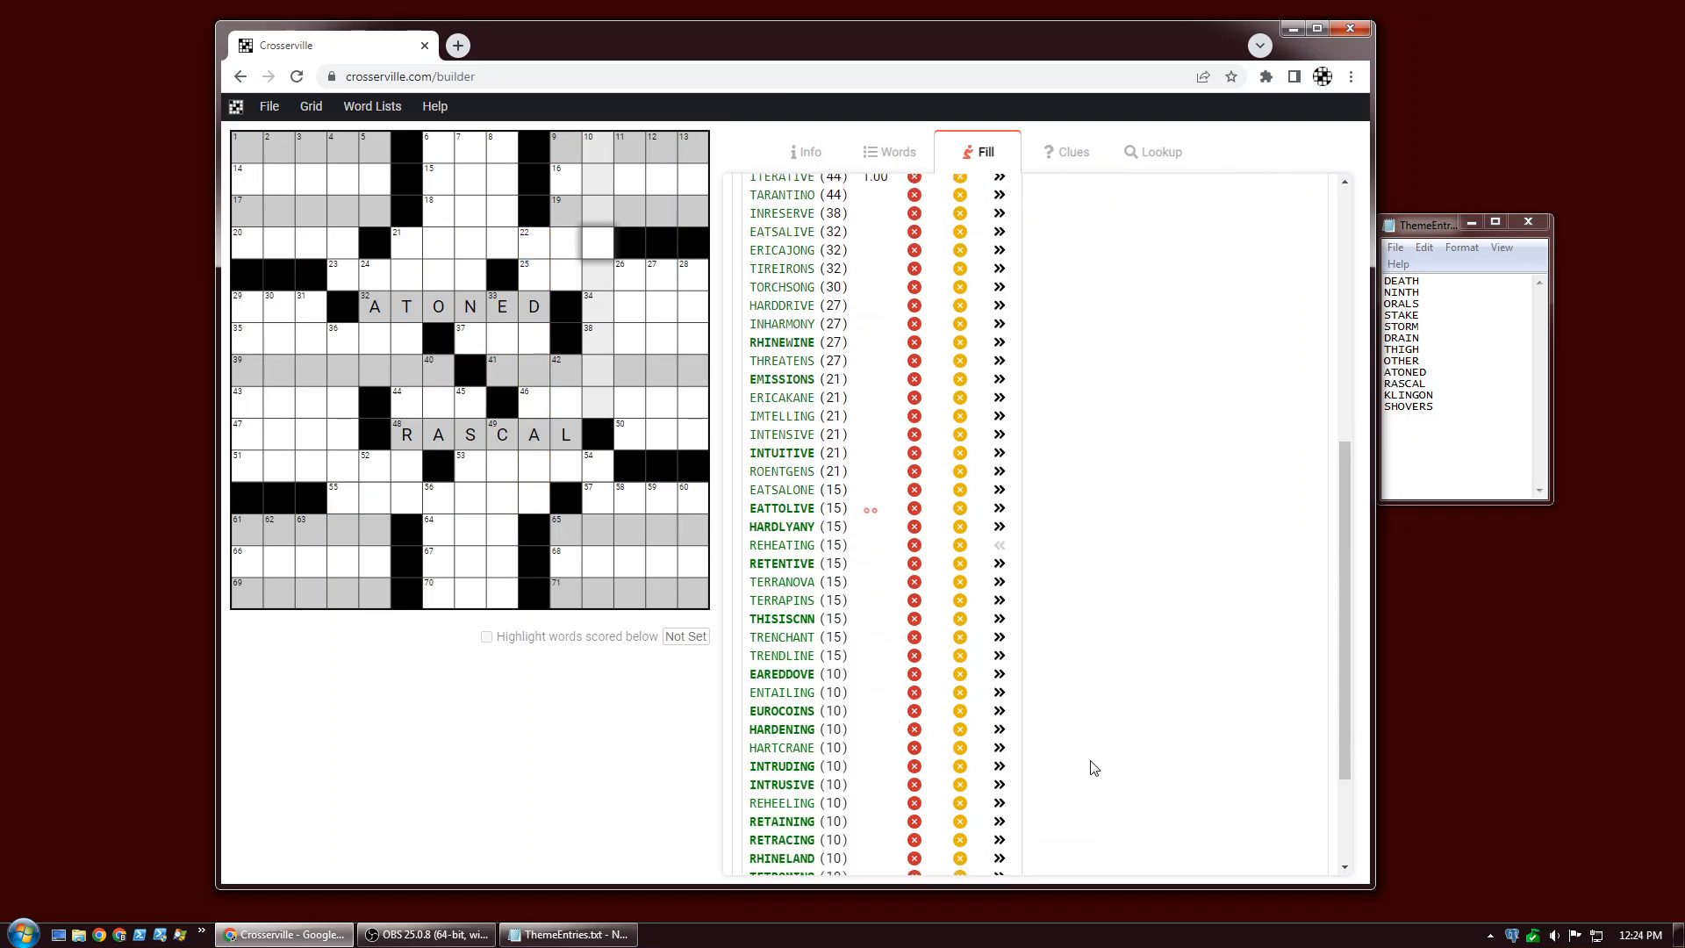
click(1000, 804)
scroll(1091, 795, down, 1)
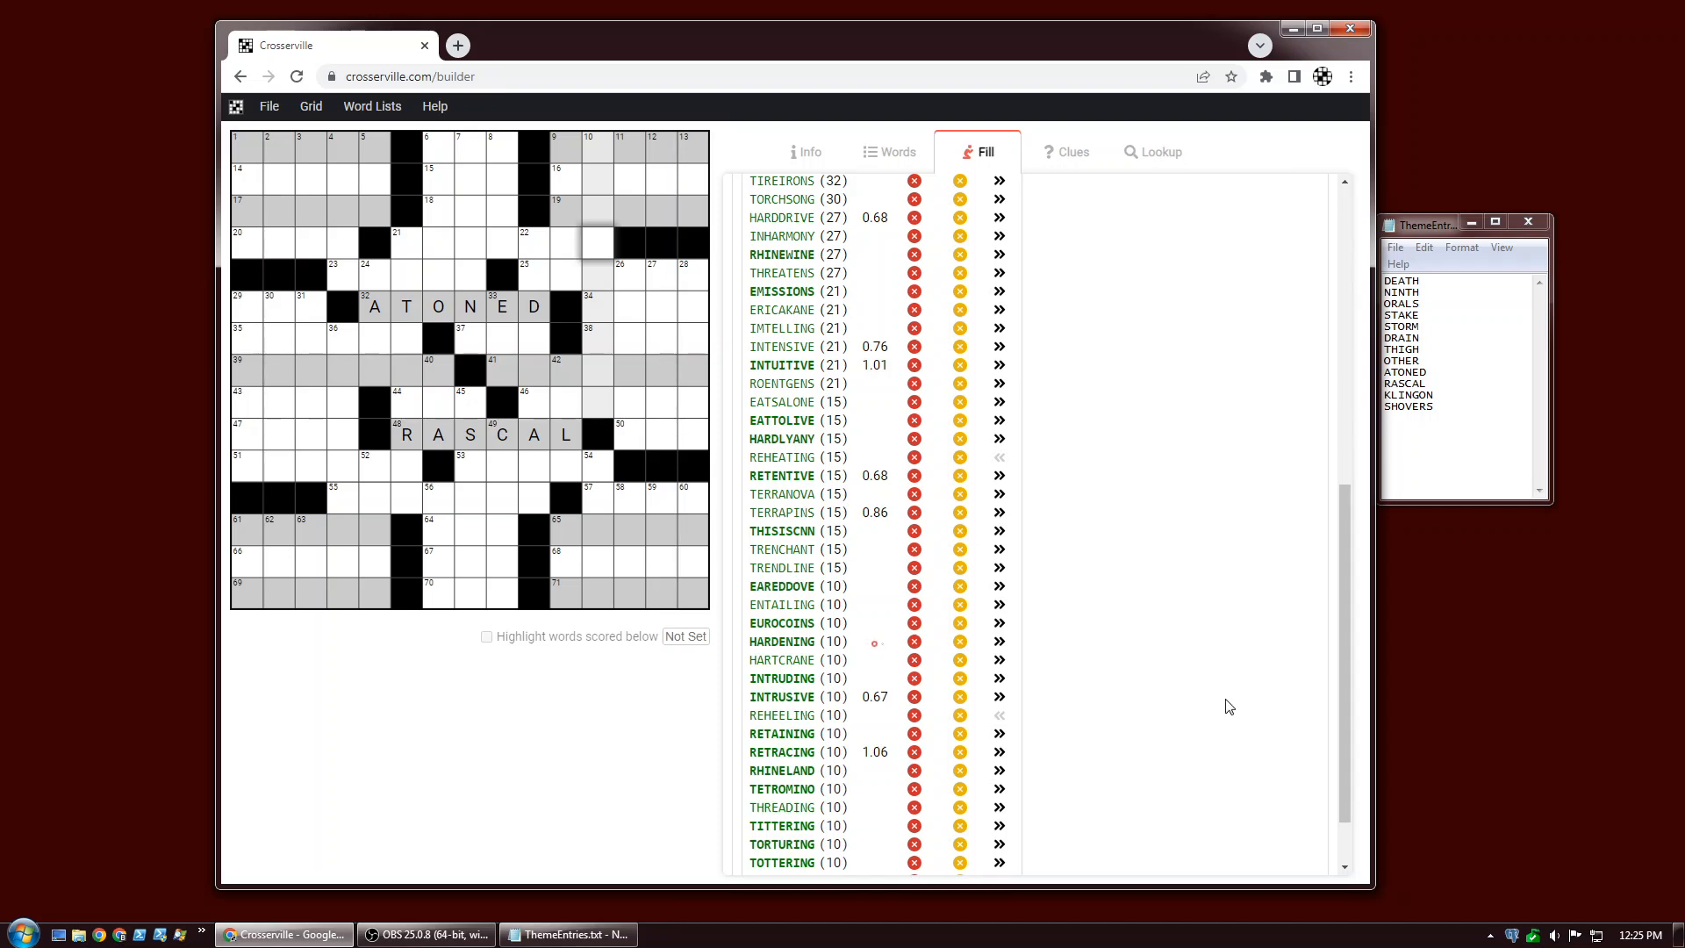
drag(1346, 662, 1387, 298)
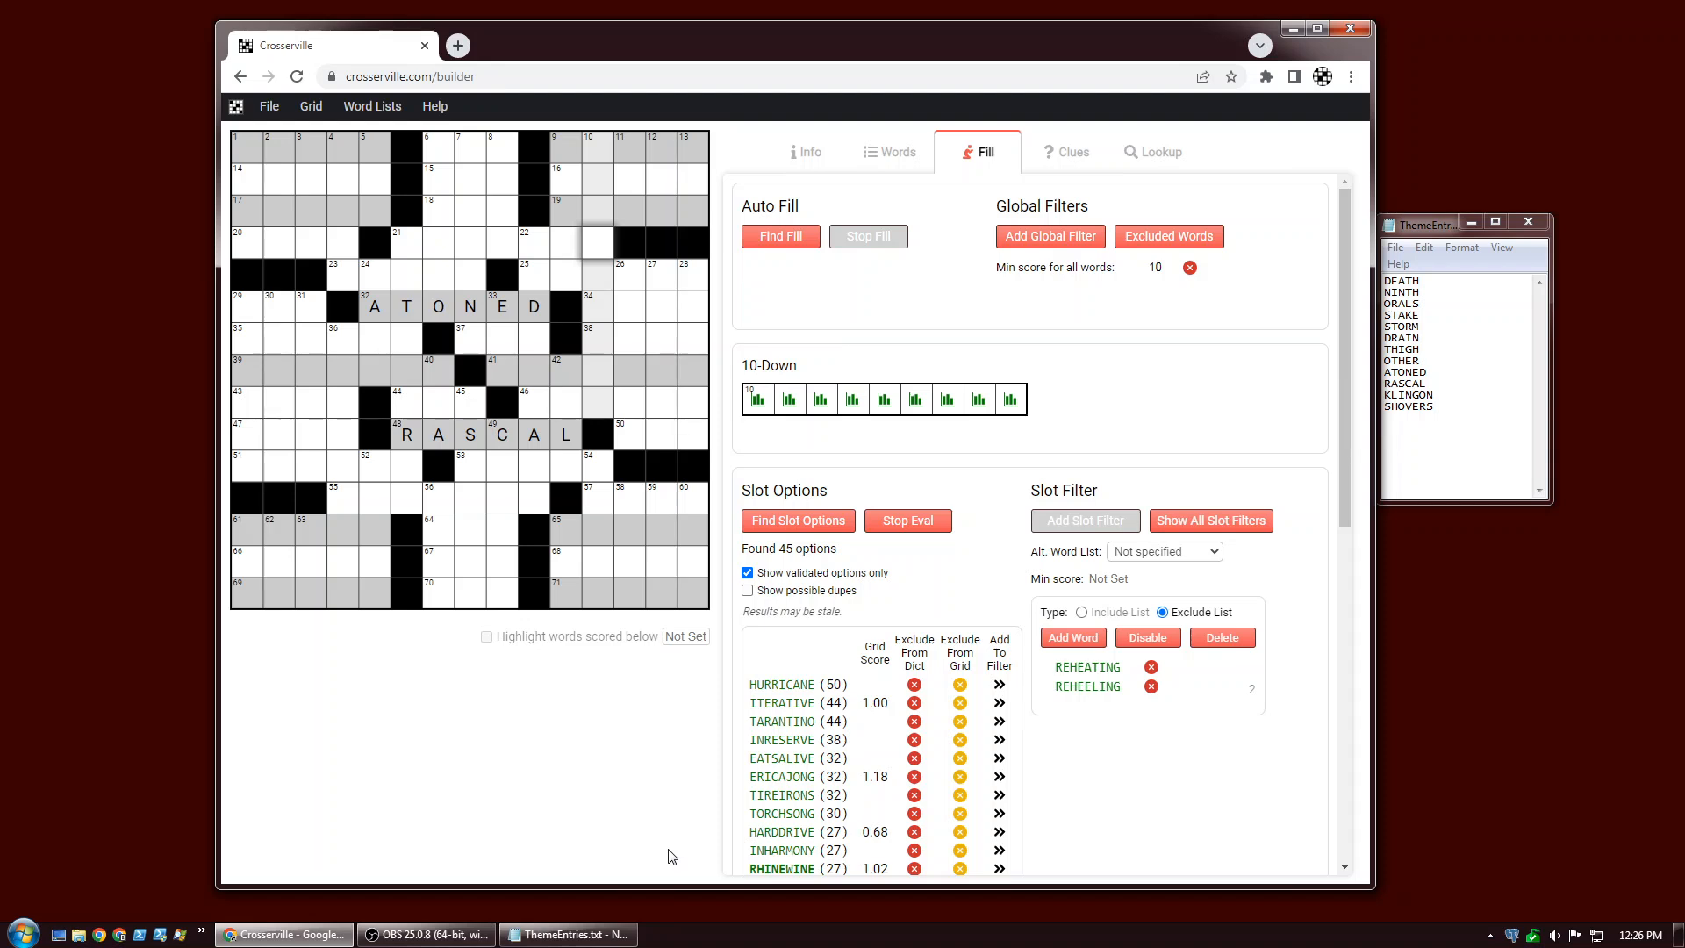
Select 37-Across, find its slot options and browse the candidate list.
click(473, 349)
click(472, 349)
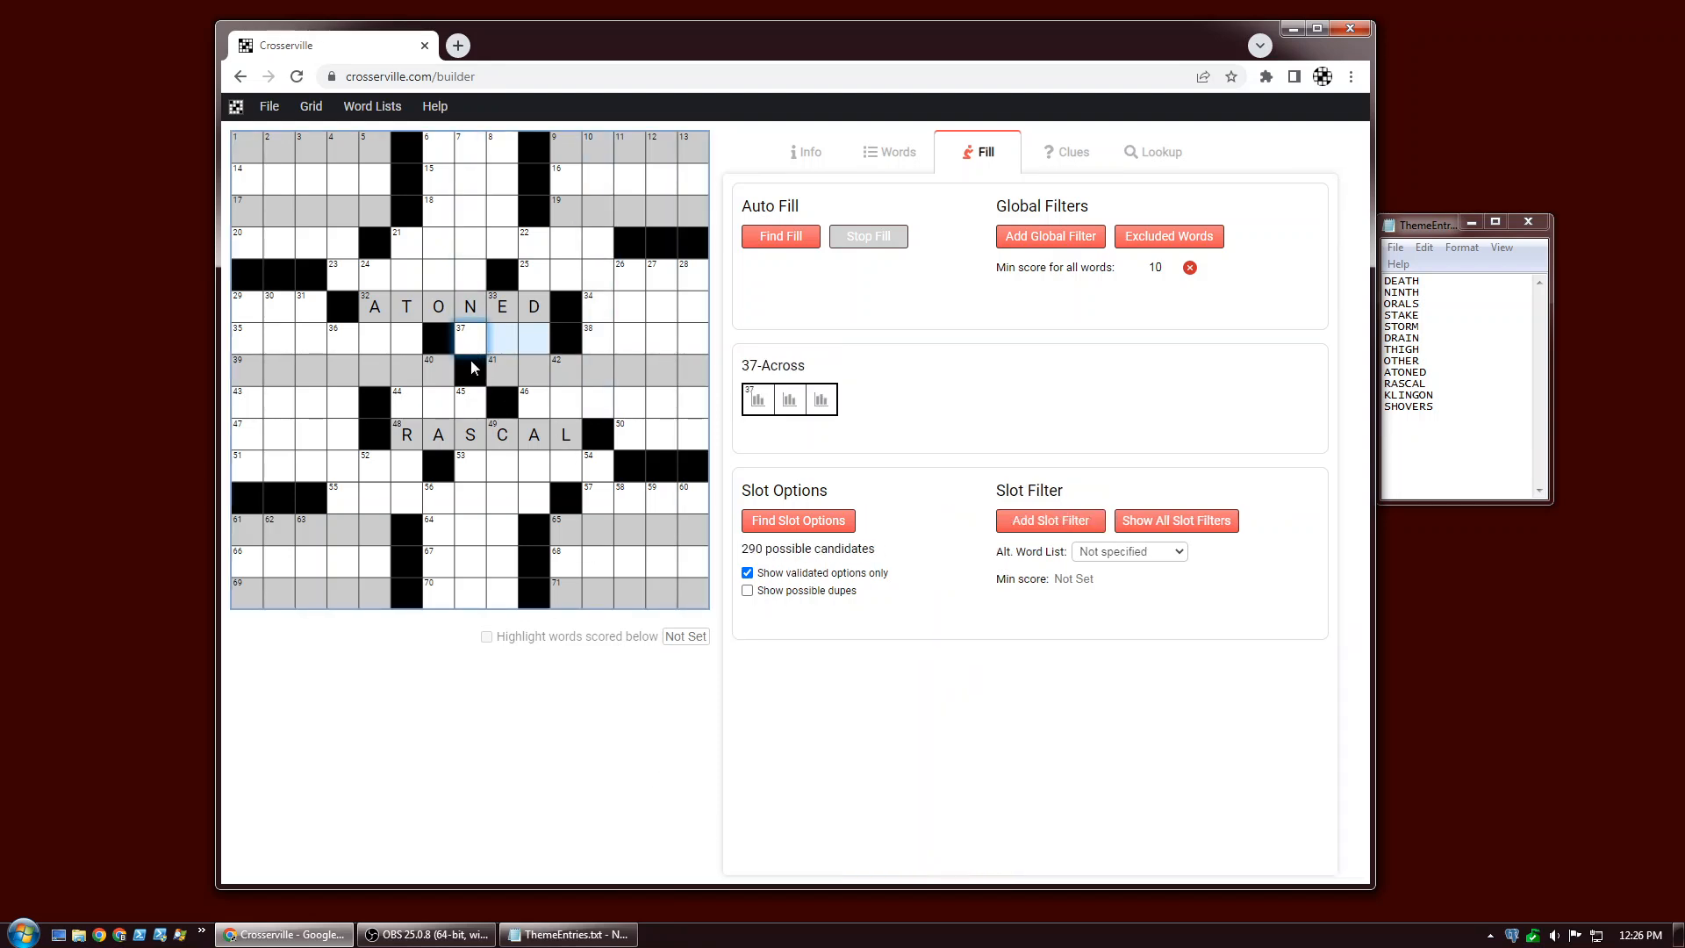
click(773, 521)
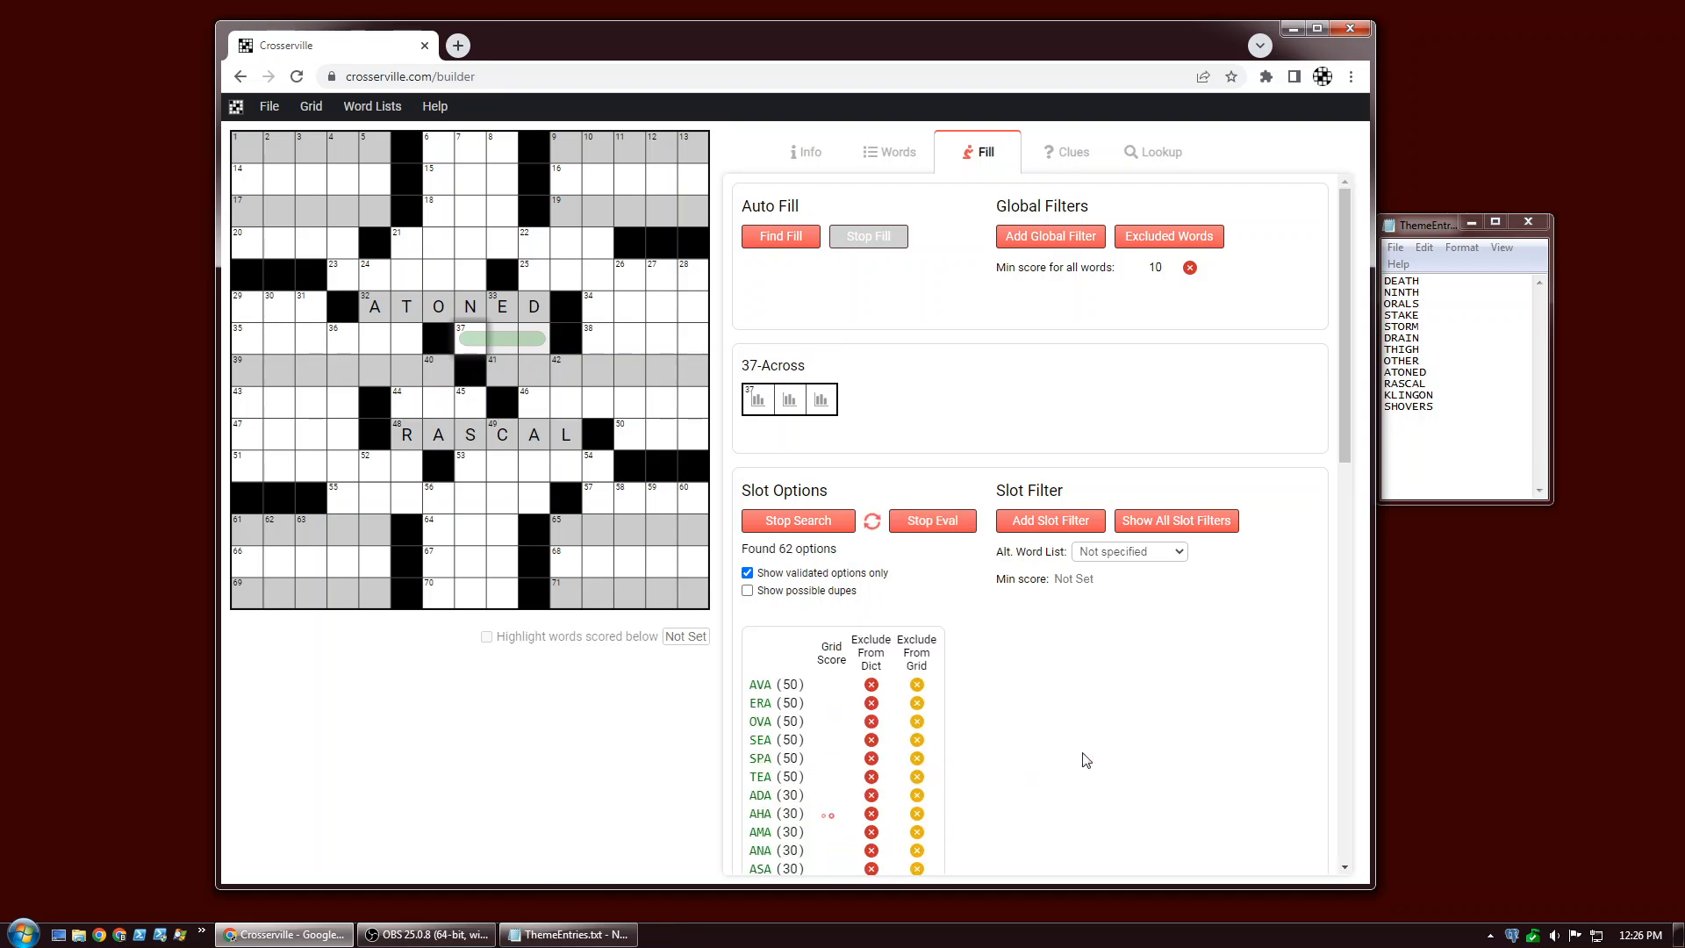
scroll(1093, 755, down, 2)
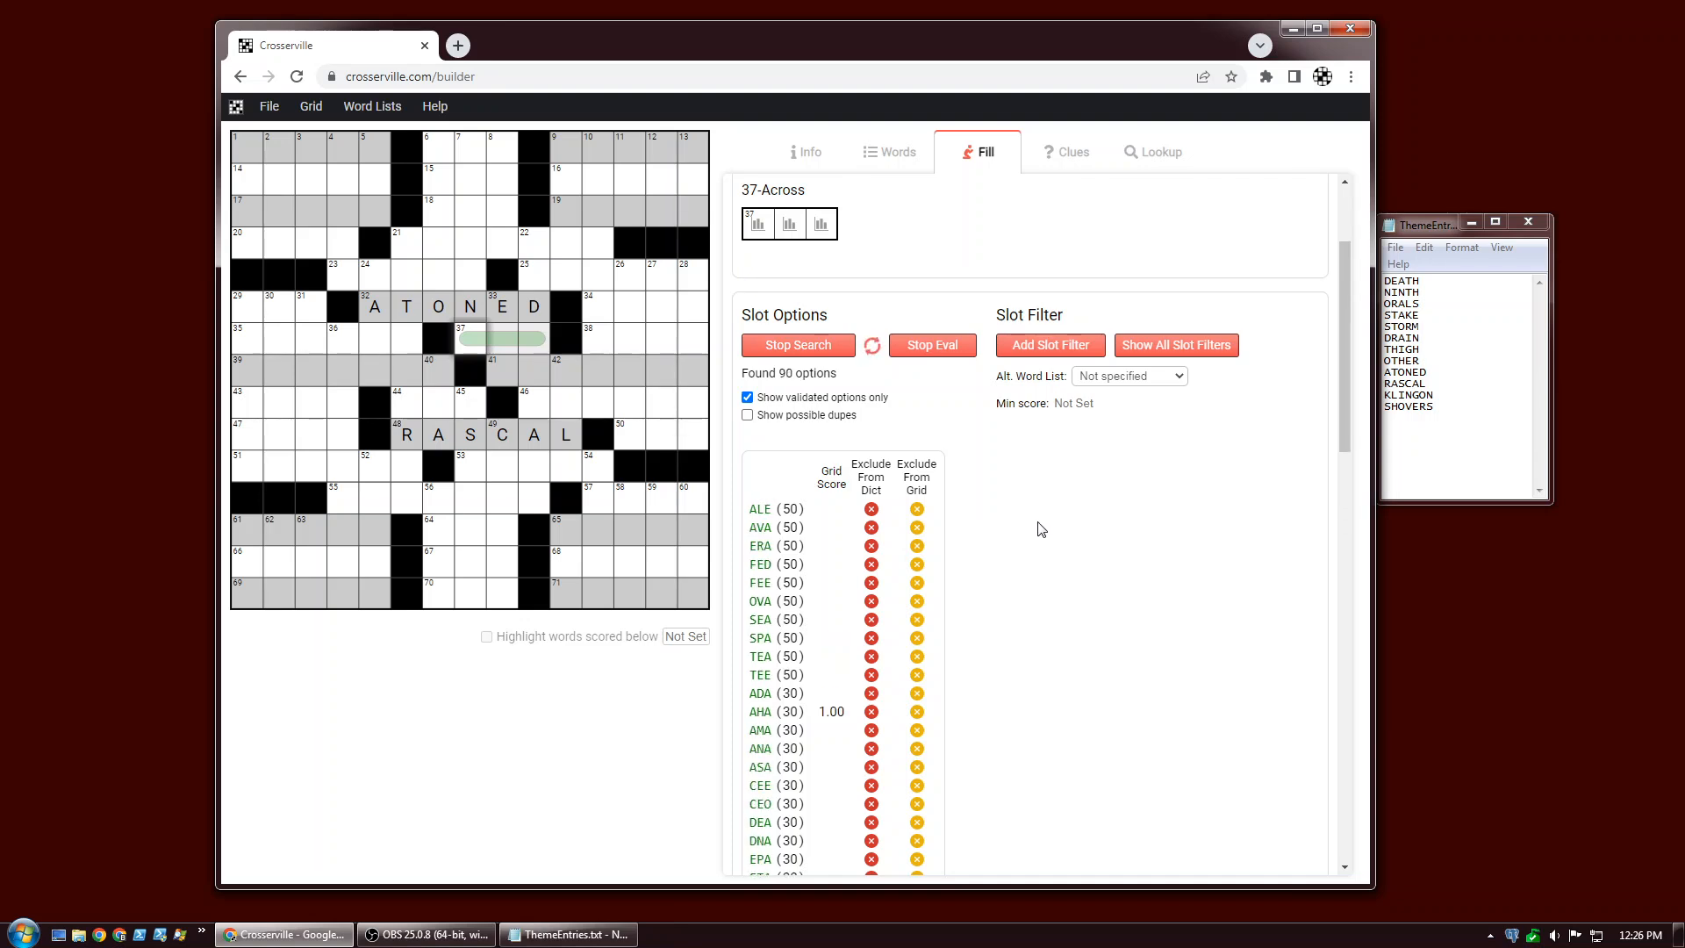
scroll(1057, 553, down, 2)
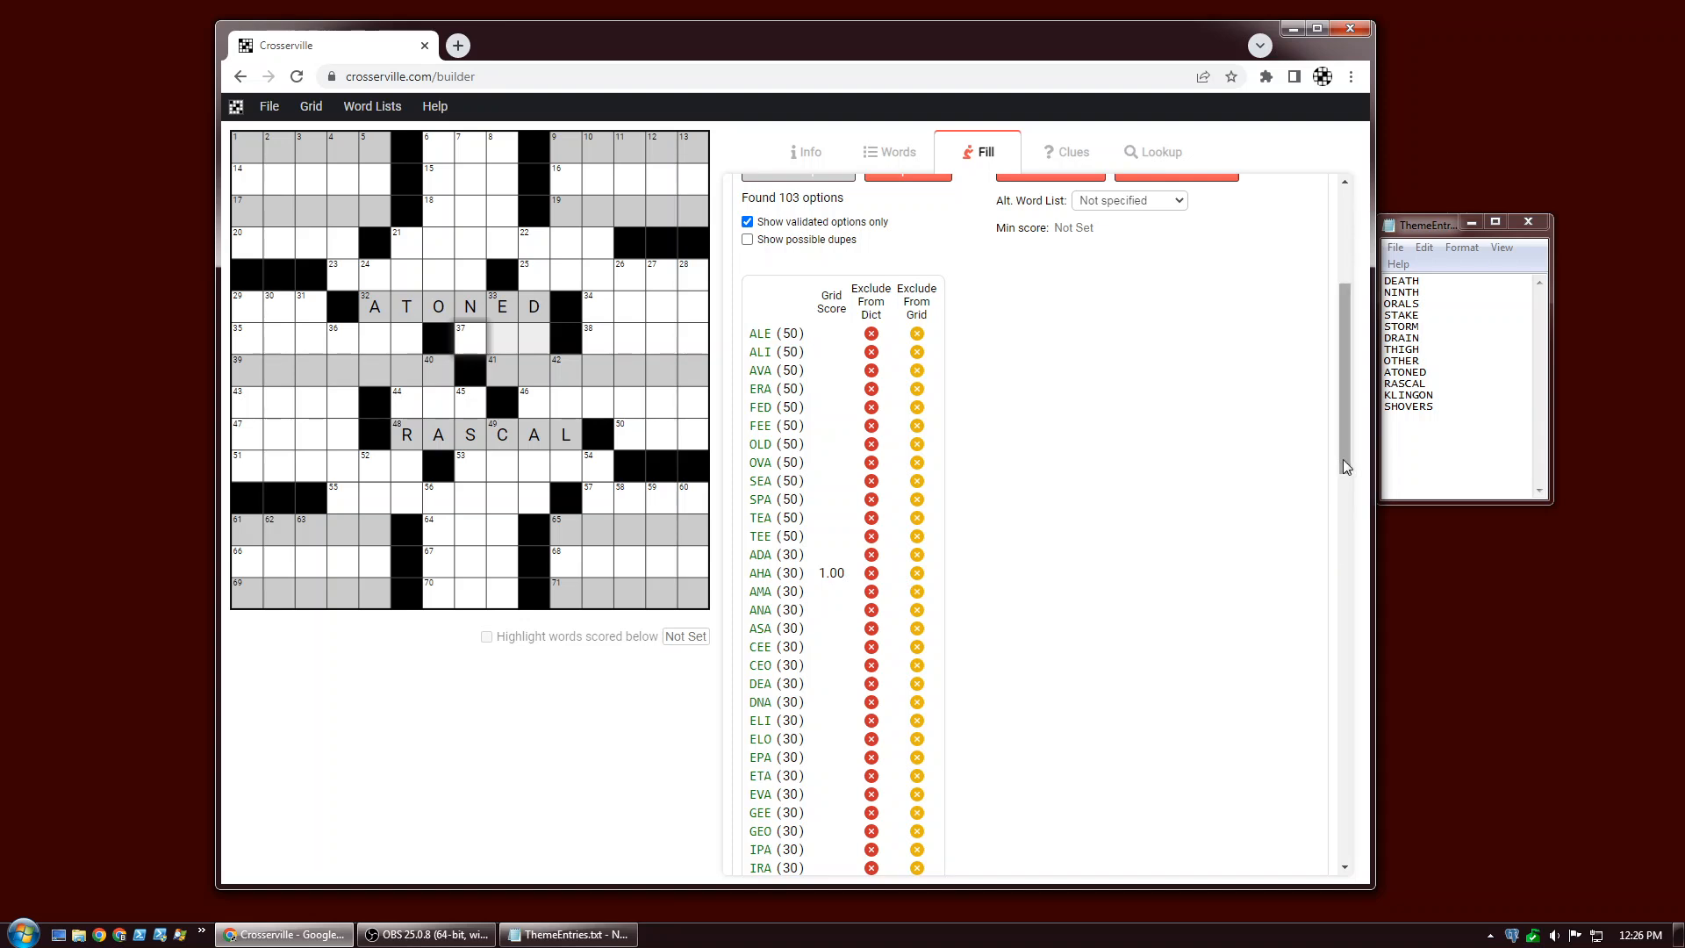
drag(1343, 460, 1354, 648)
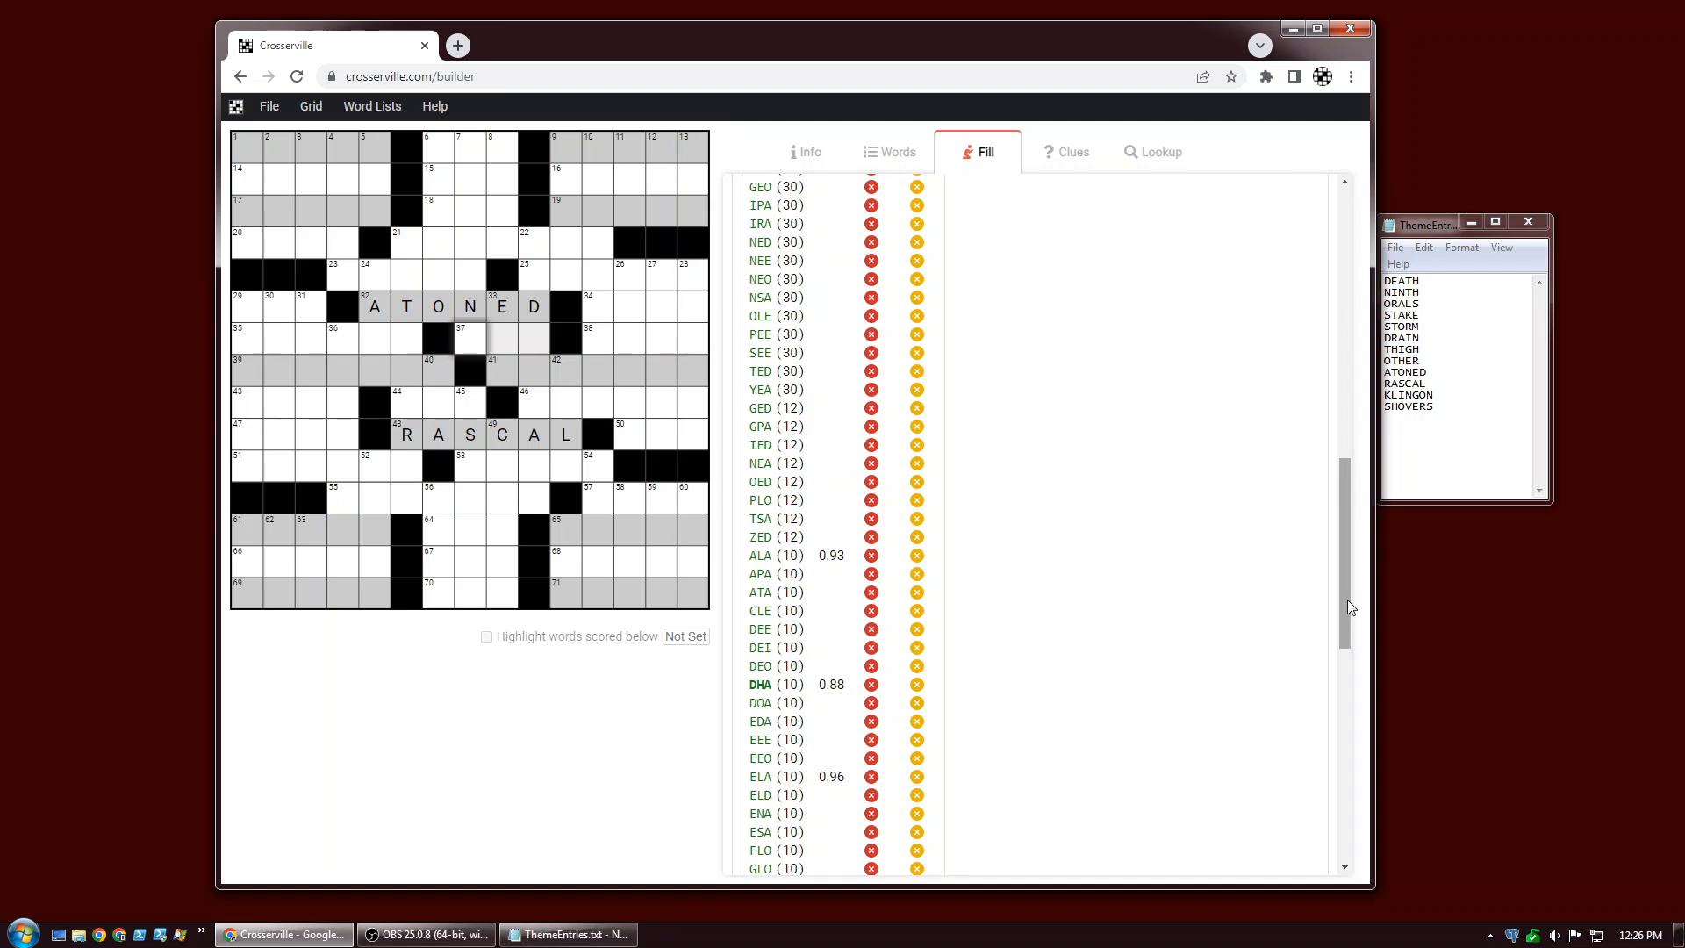
drag(1345, 601, 1308, 392)
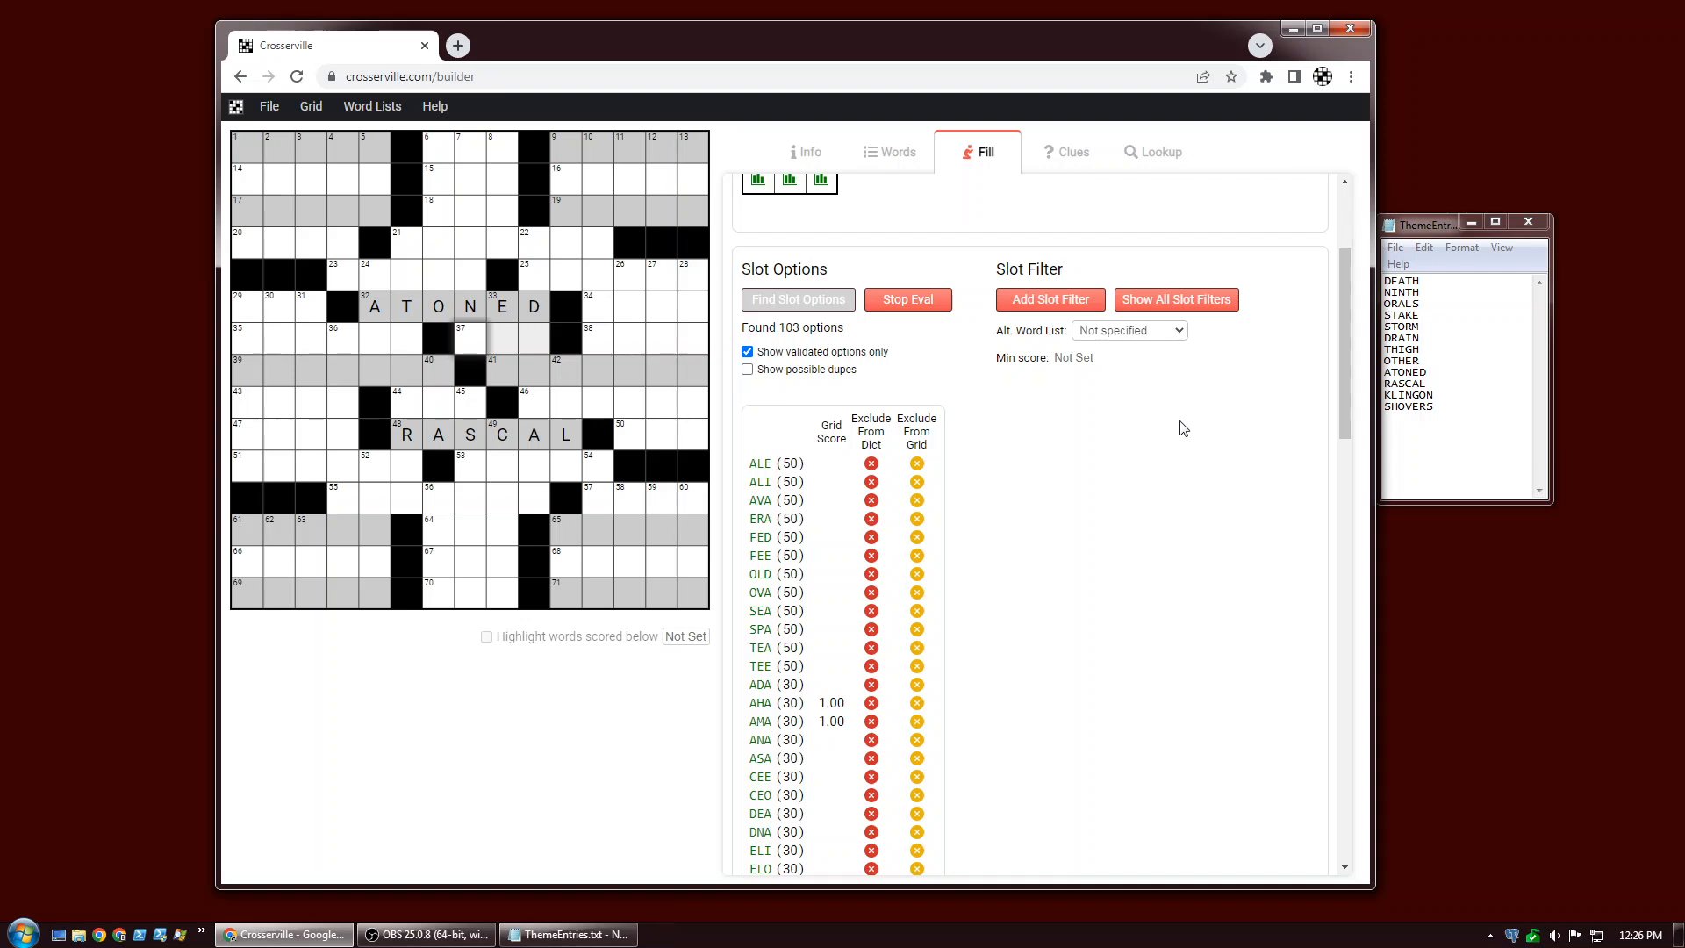
Try a slot minimum score of 12 for 37-Across, then clear it.
click(1089, 358)
text(12)
key(Return)
mouse_move(1343, 373)
mouse_down()
mouse_move(1320, 618)
mouse_move(1329, 368)
mouse_up()
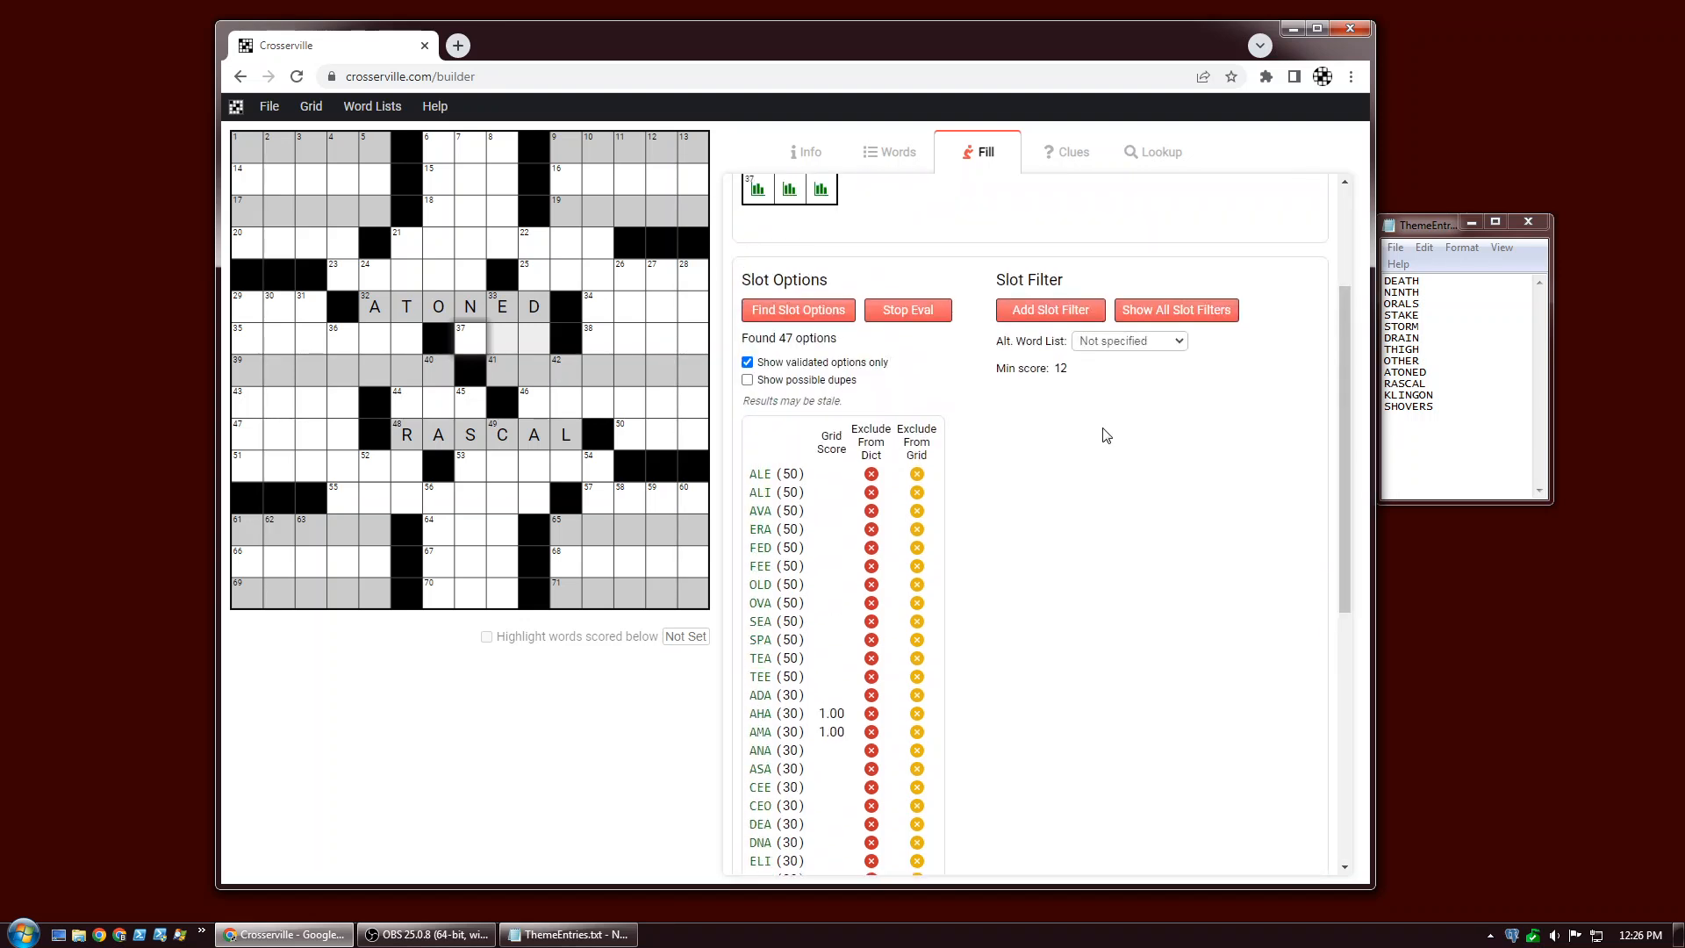
click(1060, 368)
key(BackSpace)
key(Return)
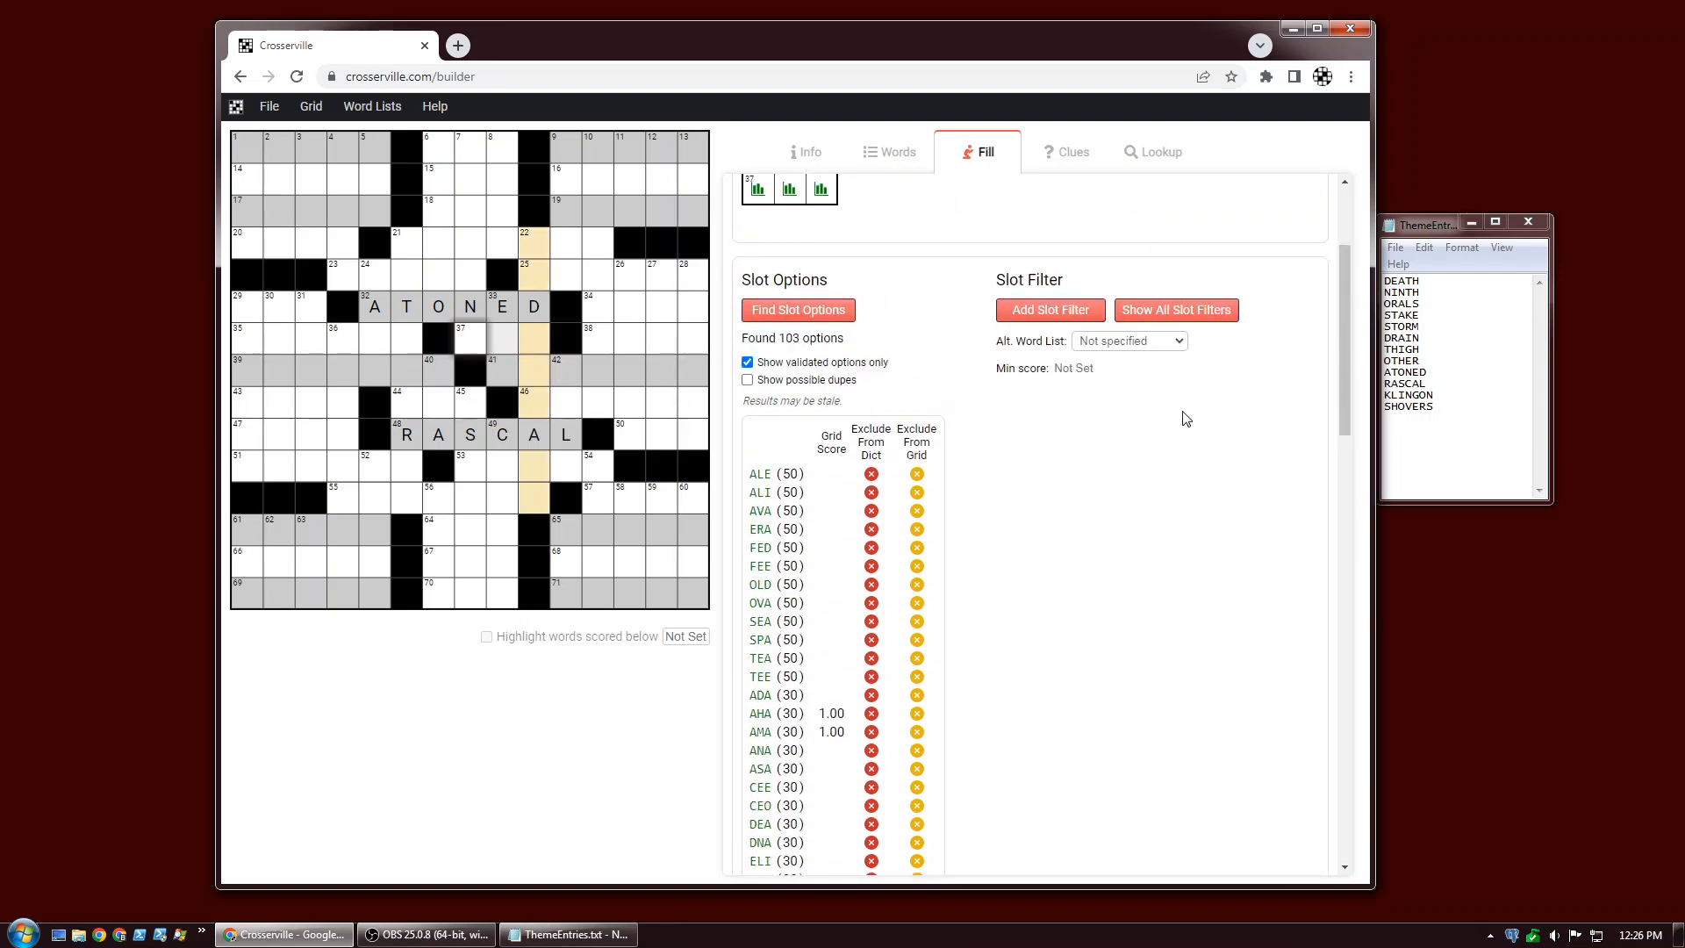
Add a slot filter to 37-Across as an include list of the candidate words.
click(1029, 314)
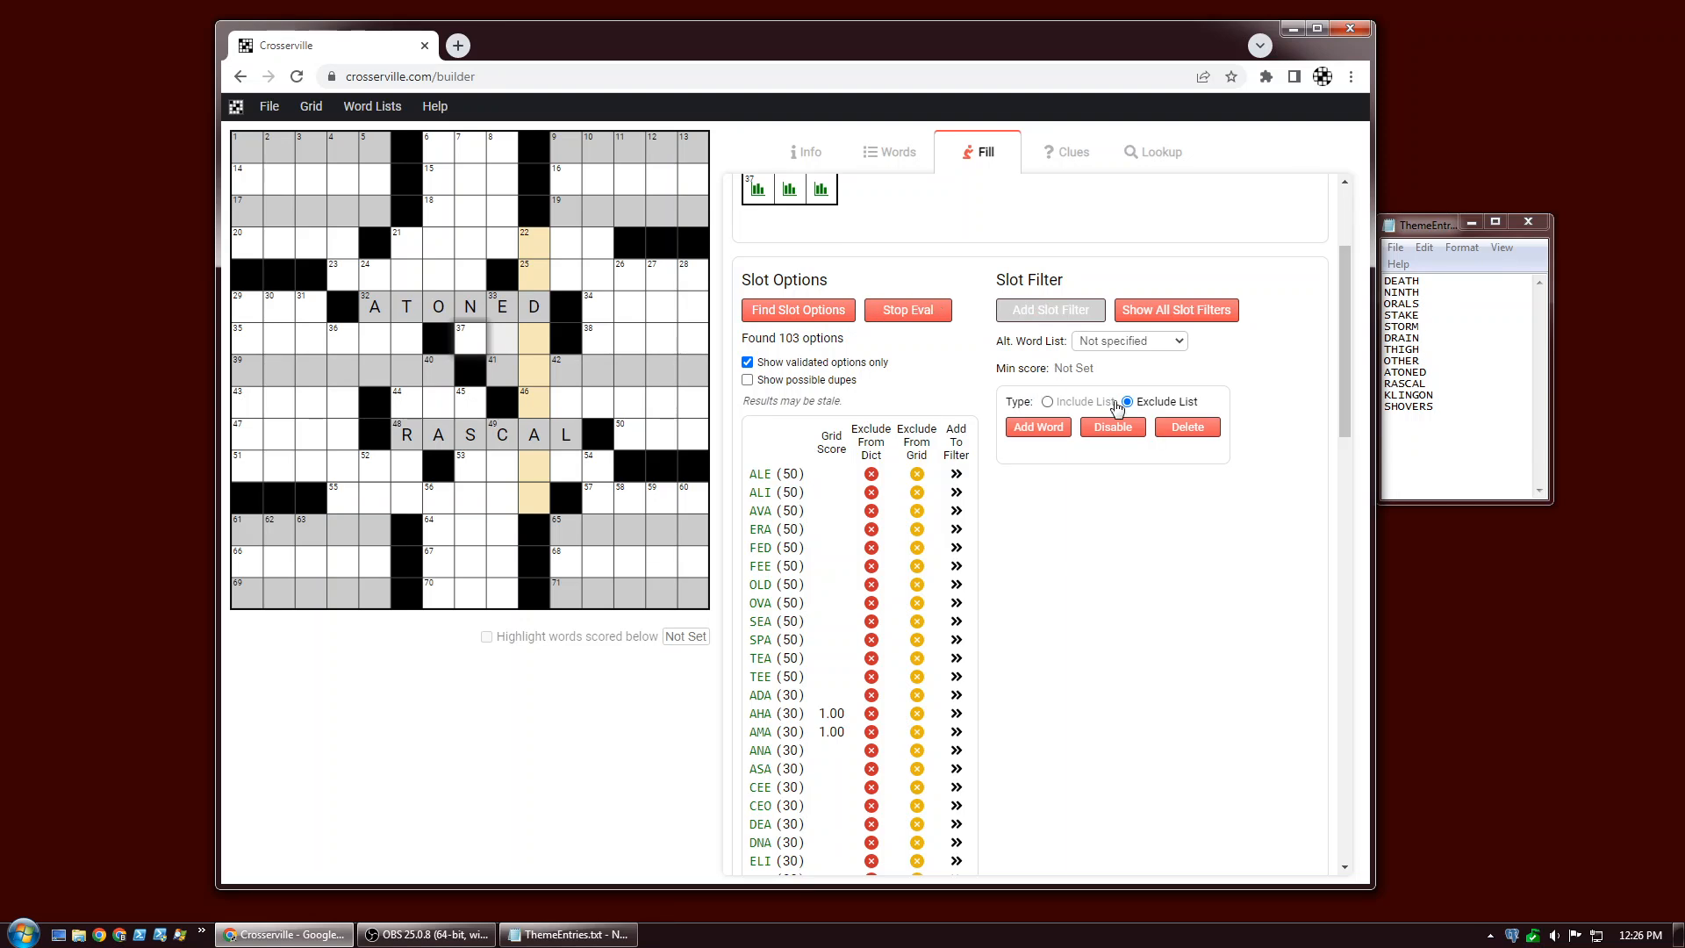
scroll(1108, 629, down, 7)
scroll(1103, 629, down, 3)
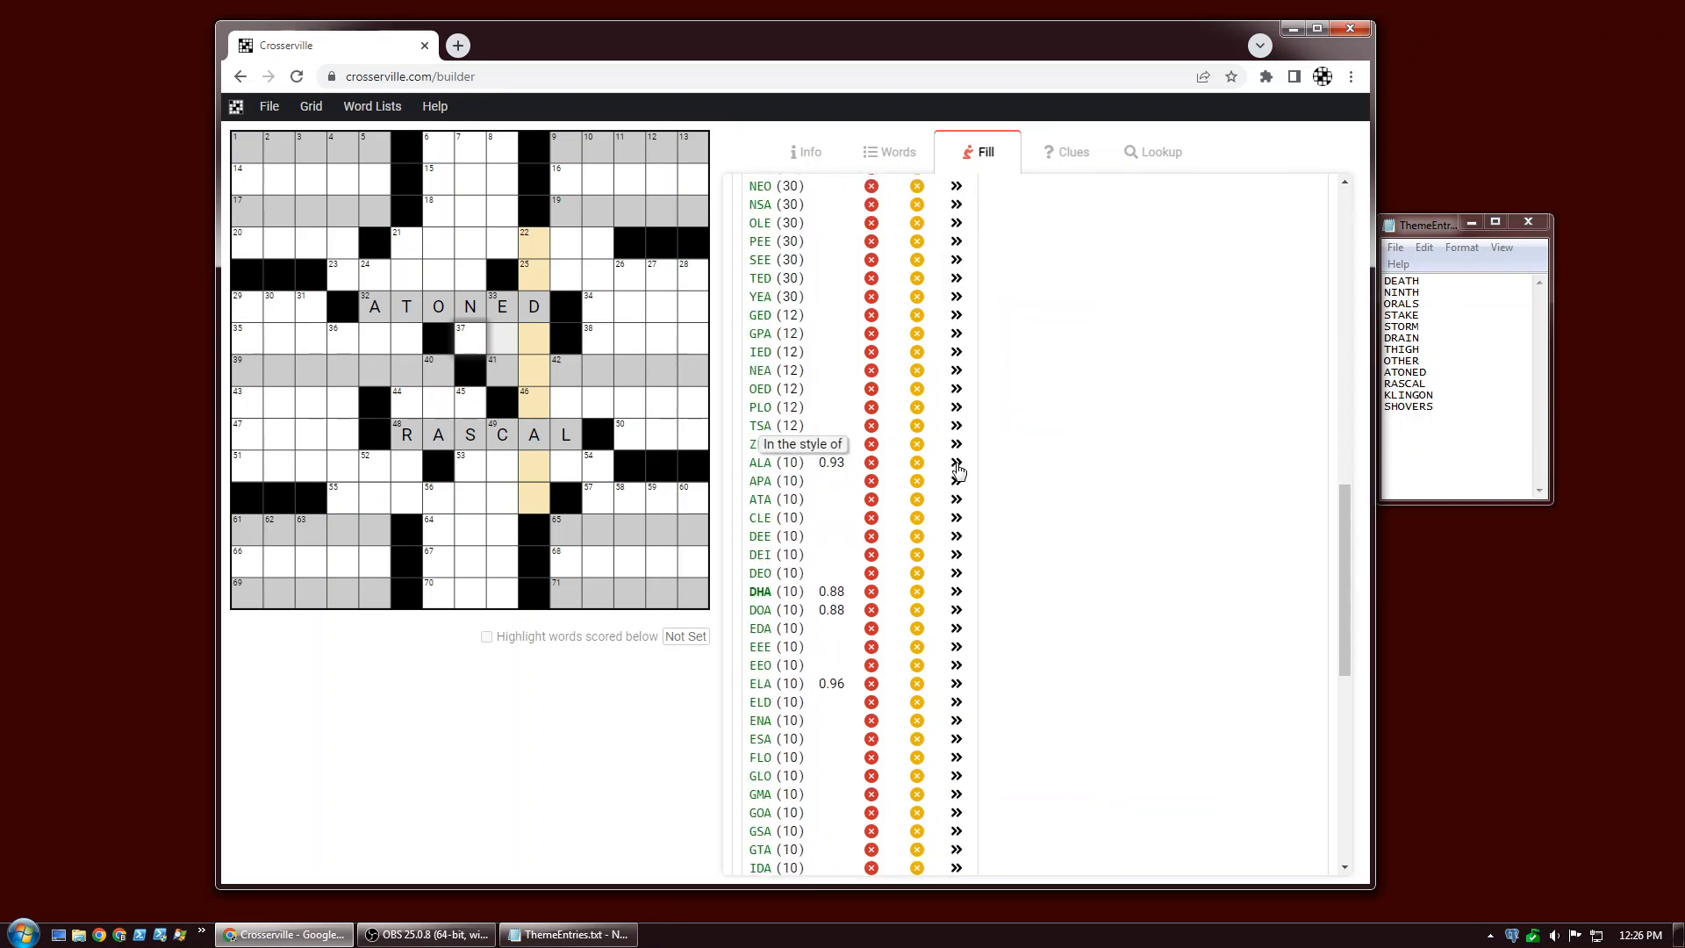
click(955, 537)
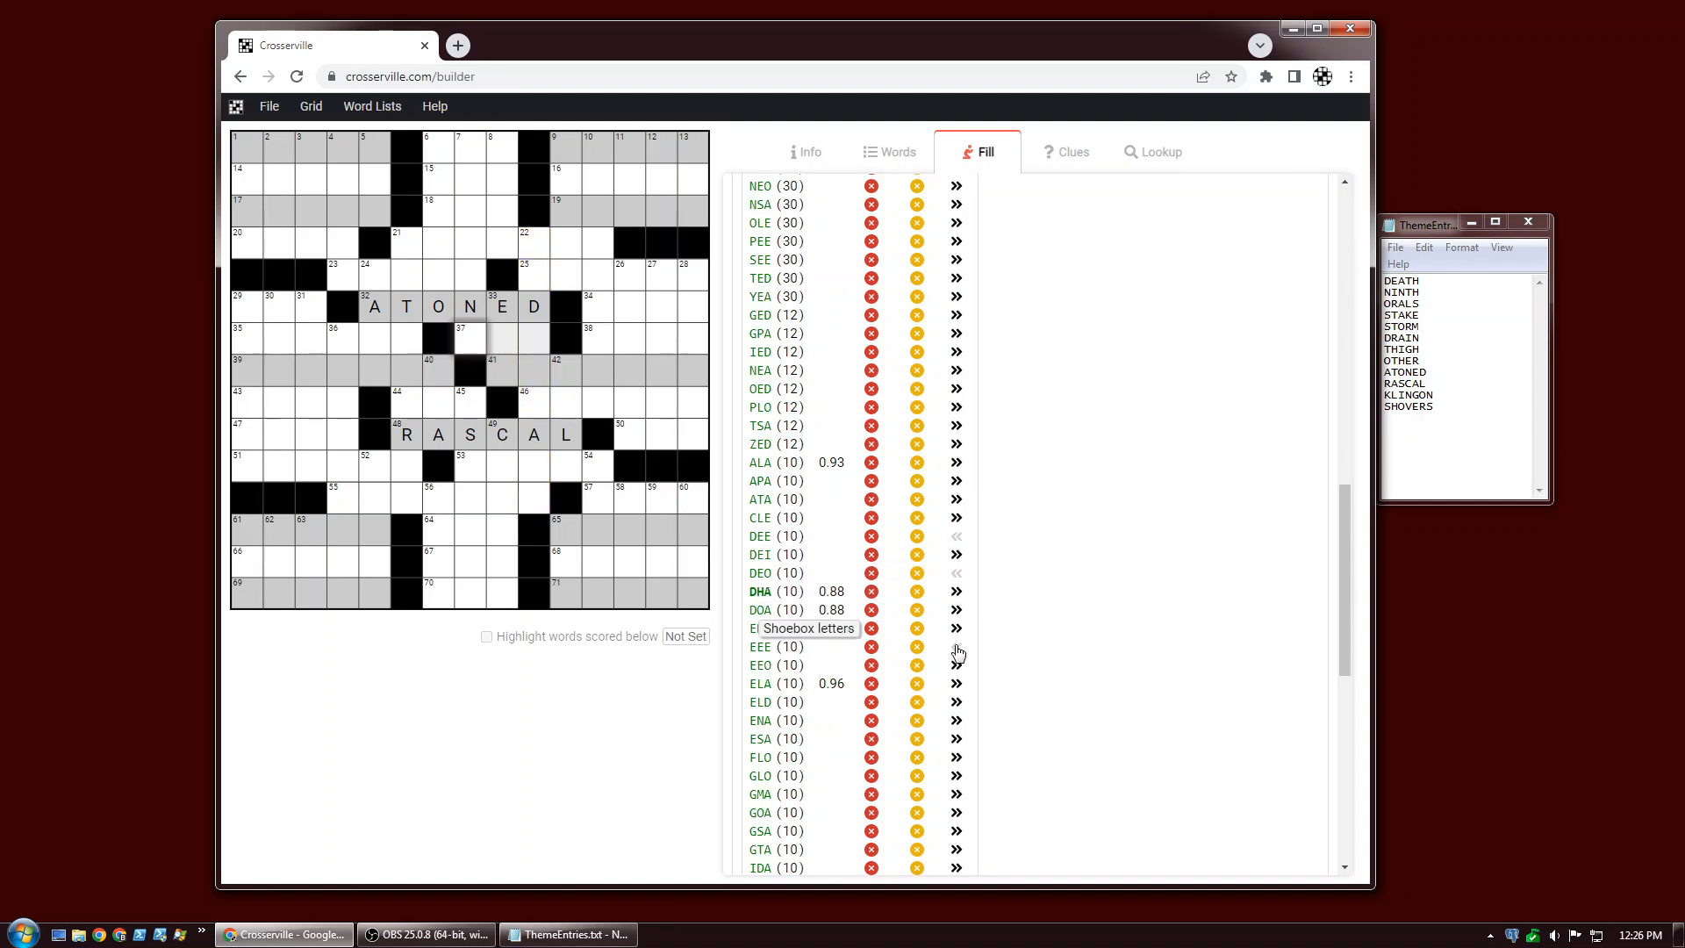
drag(1344, 620, 1347, 360)
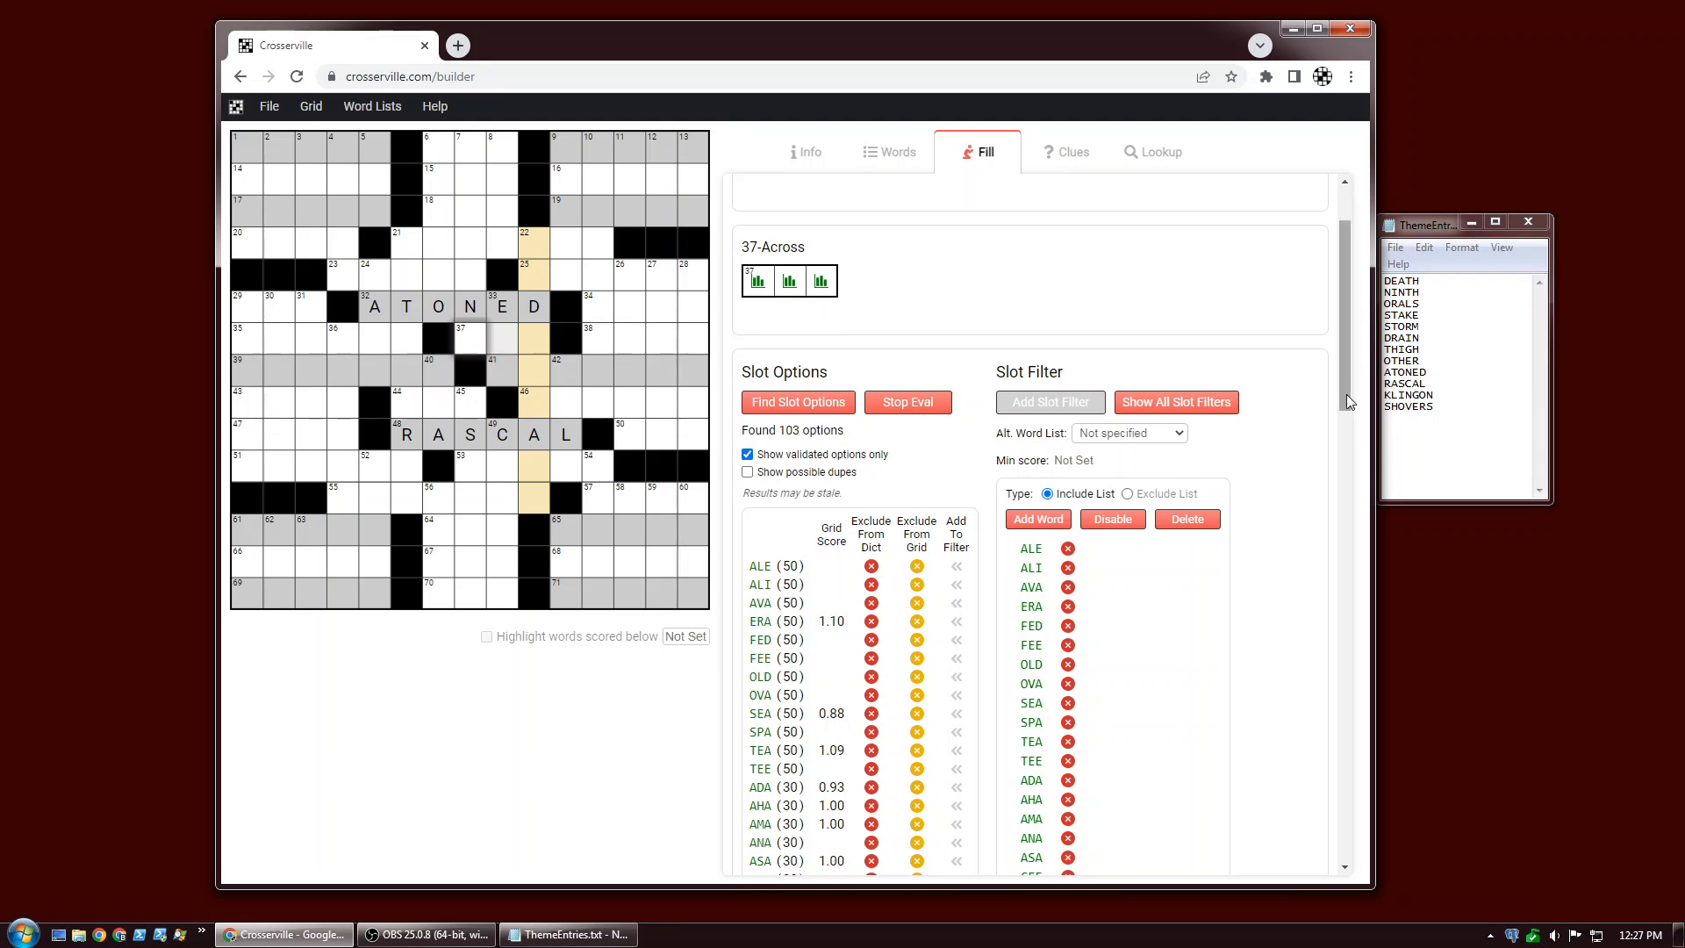
Open the overview of all slot filters, review it, and close it.
drag(1345, 390, 1320, 358)
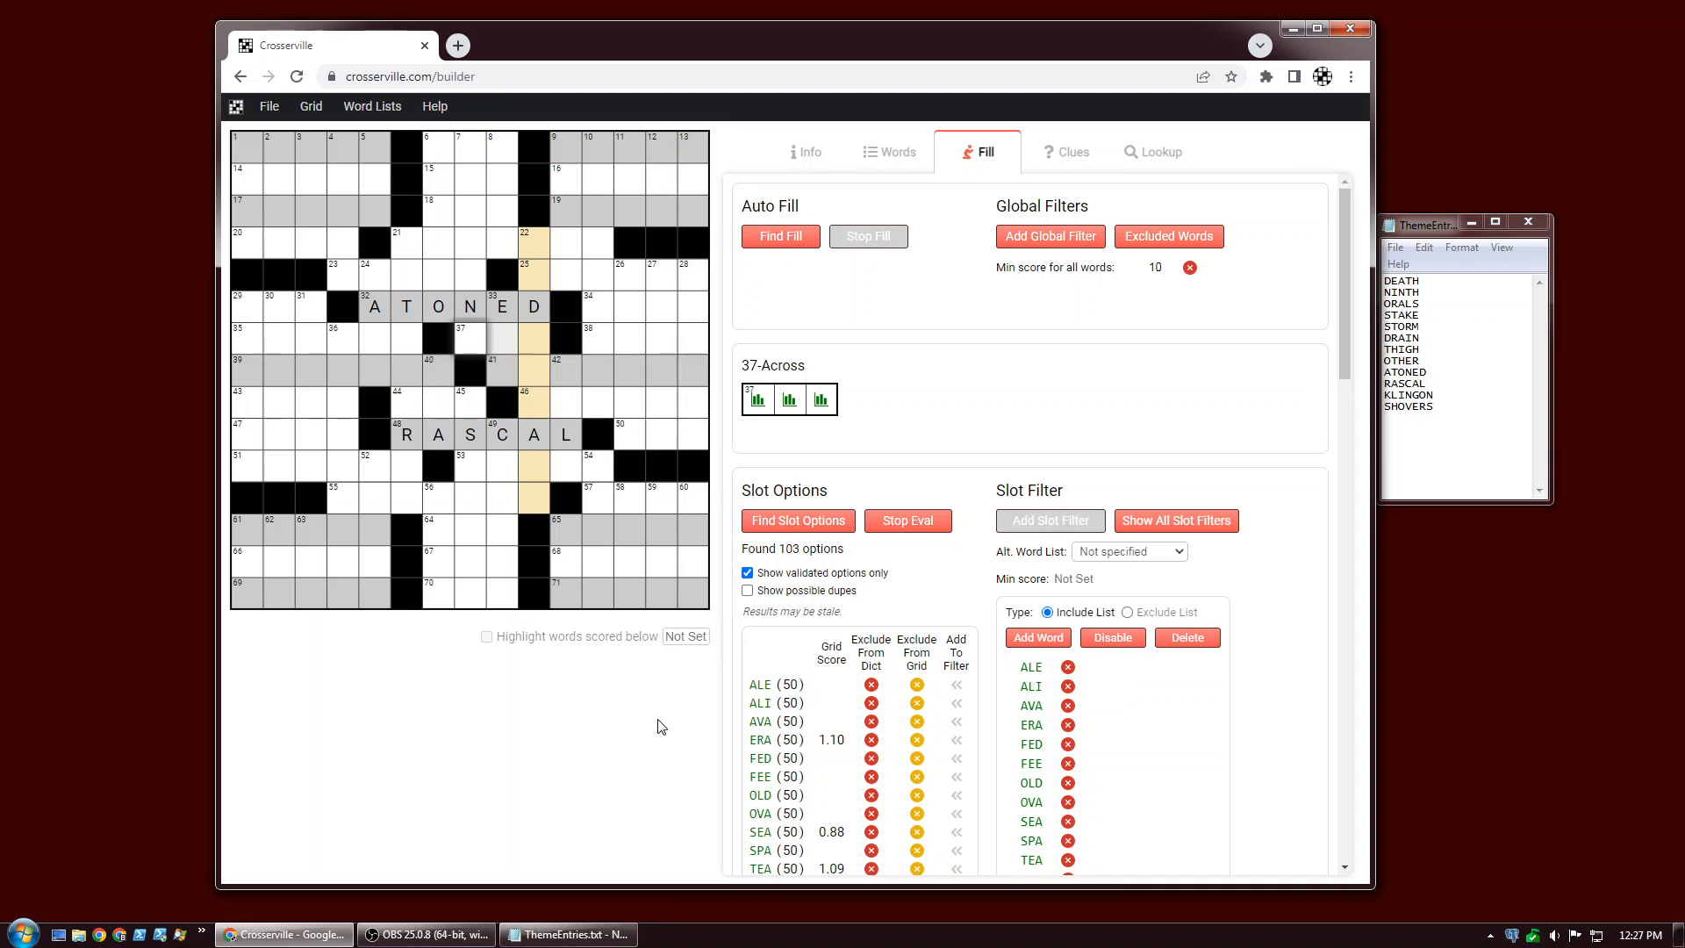
click(1218, 522)
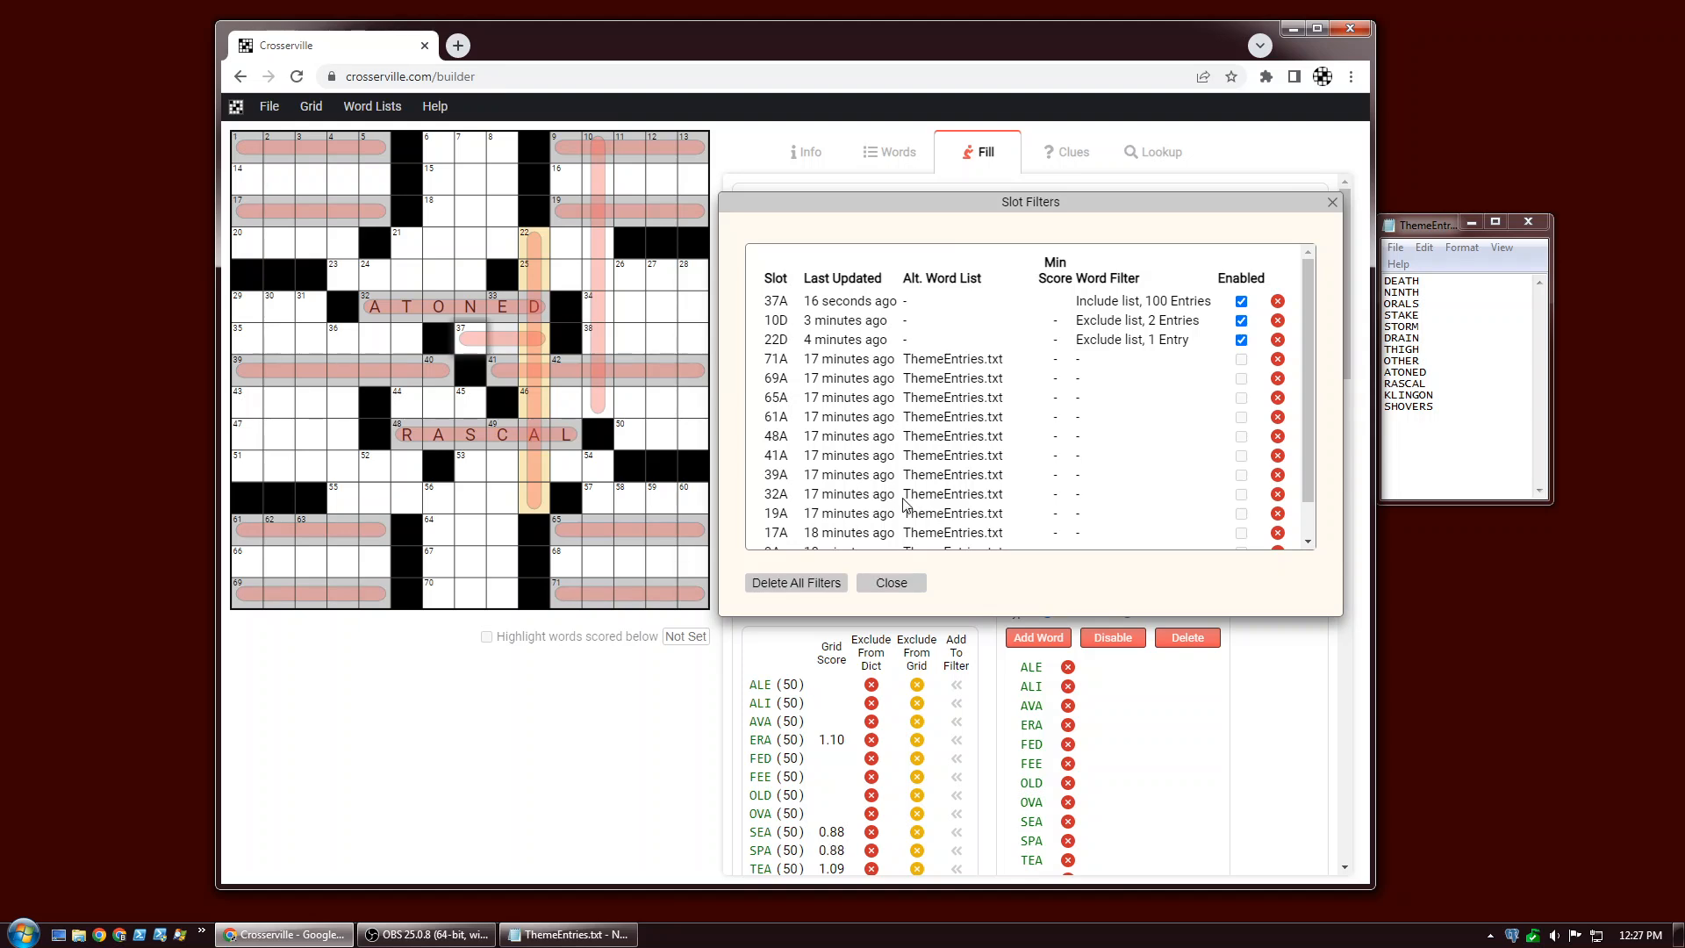
click(893, 584)
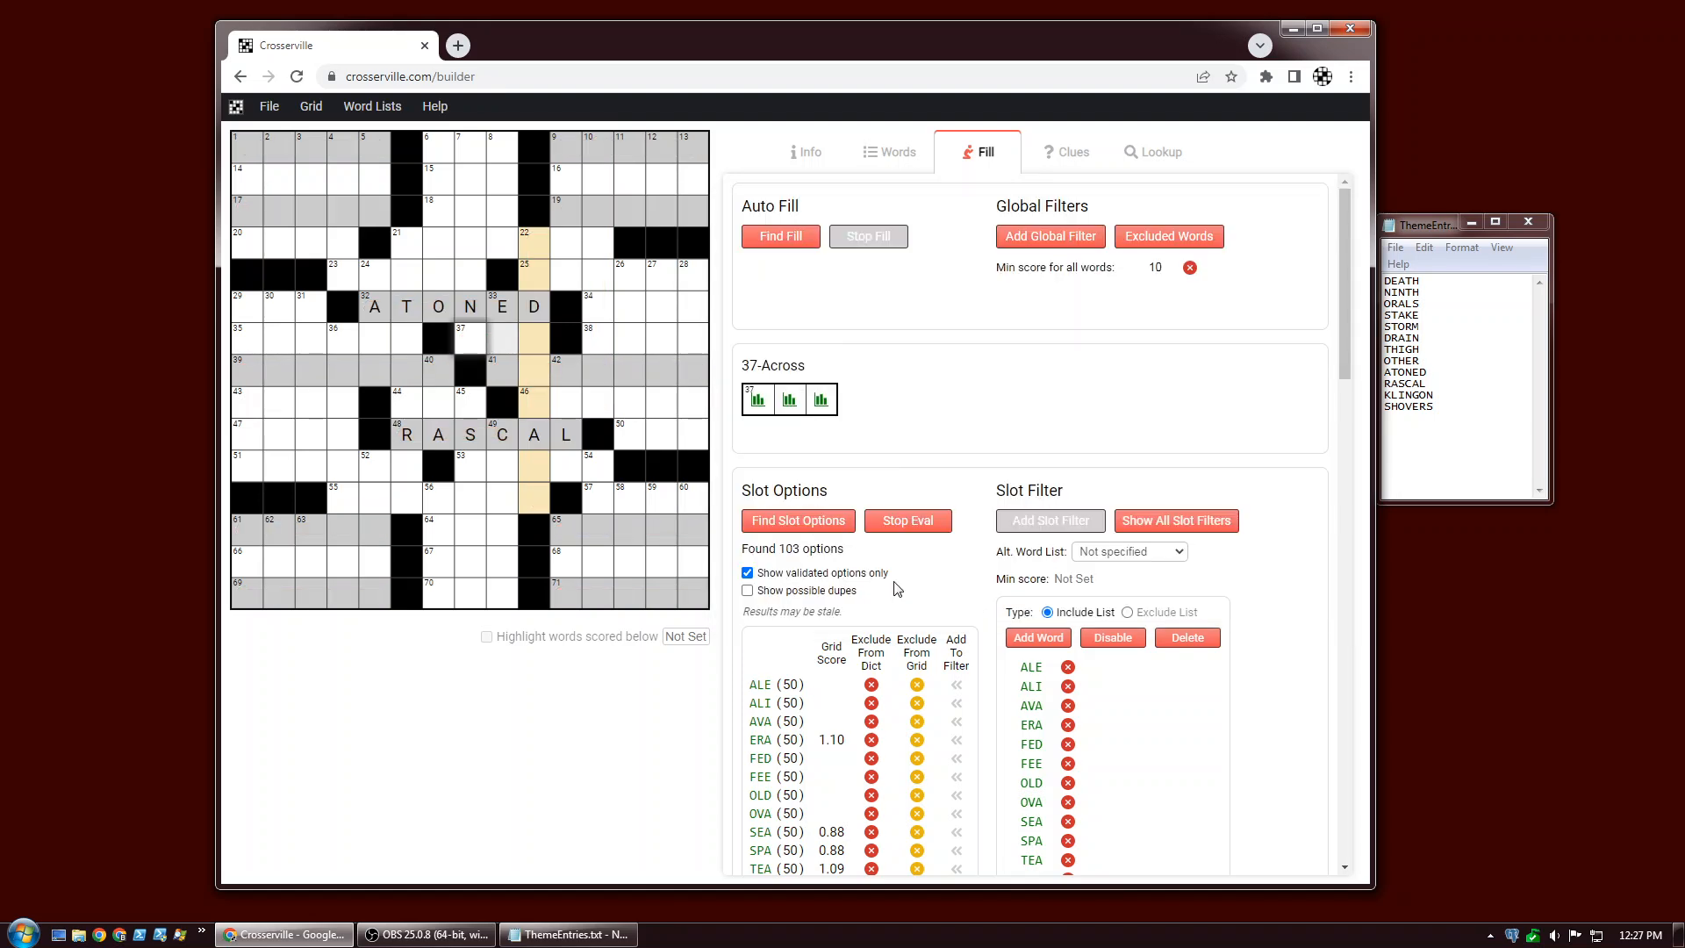